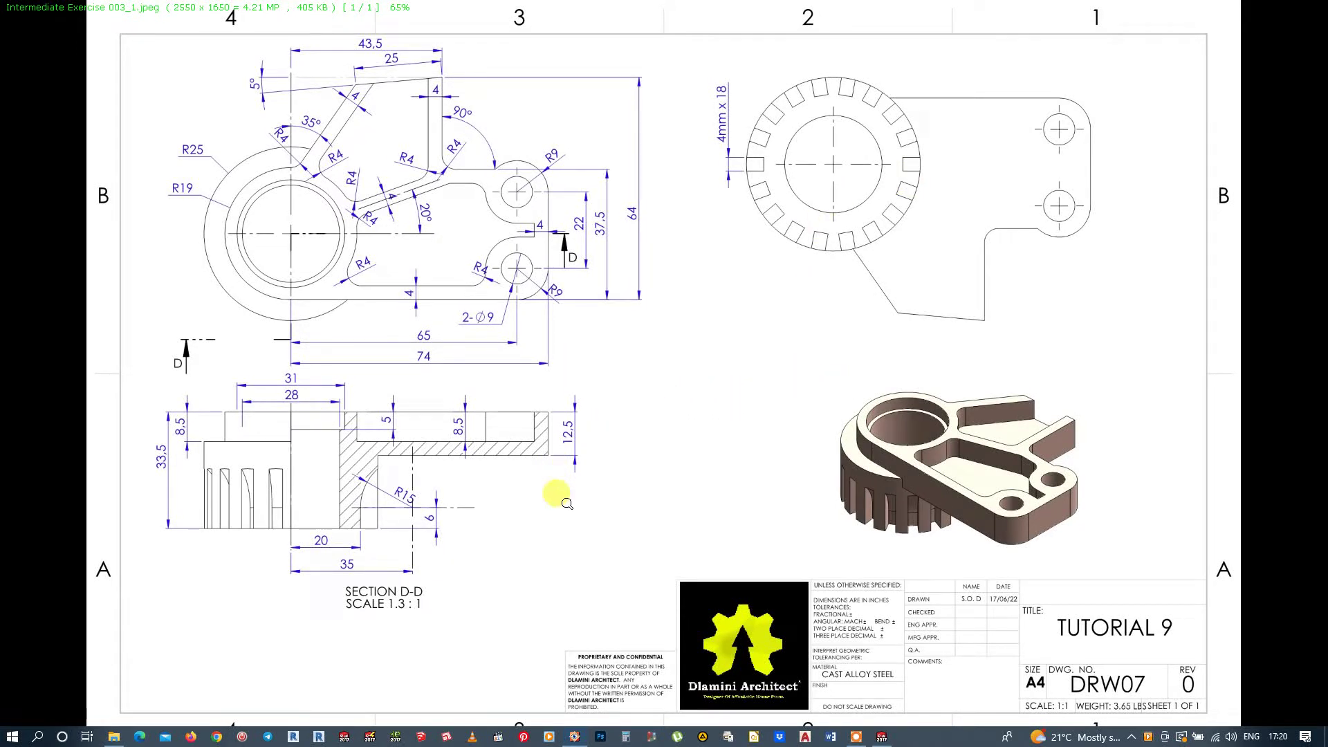
Step: Close FastStone Image Viewer from its right-click menu, leaving SOLIDWORKS 2017 showing
right_click(598, 501)
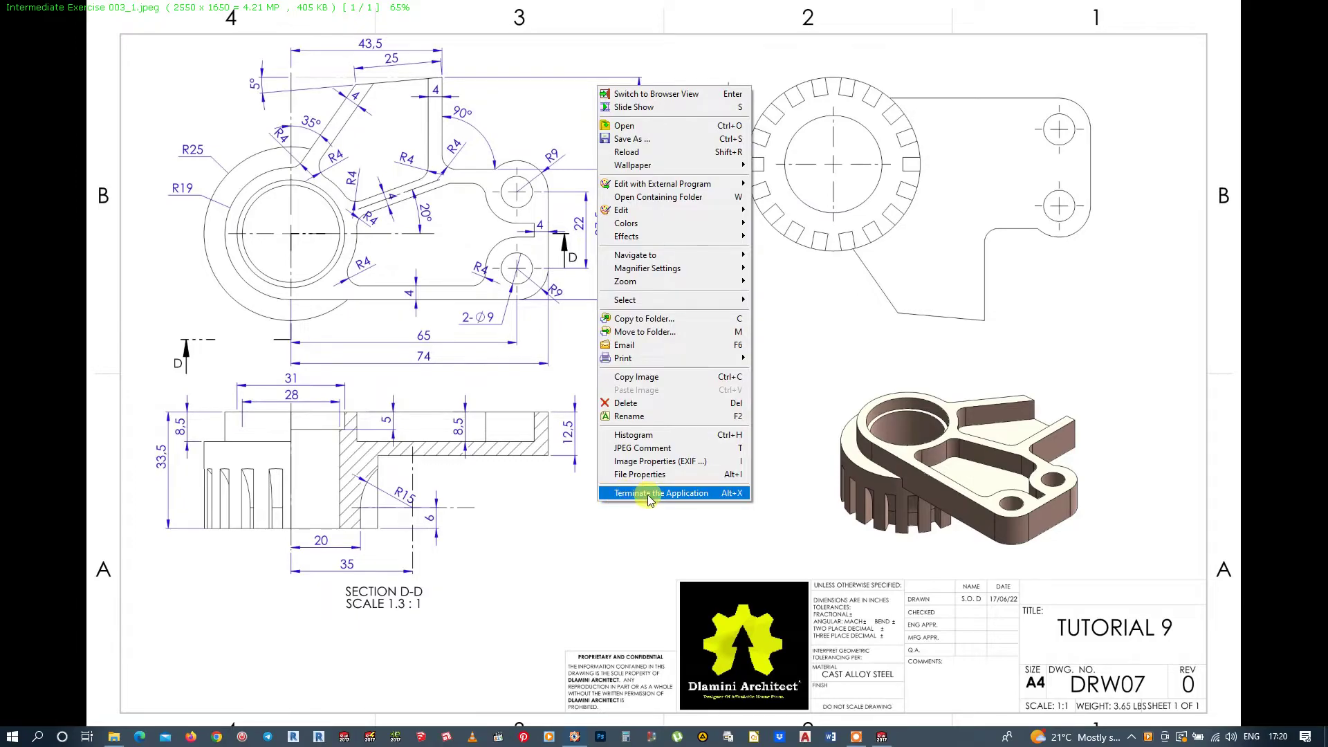
click(648, 496)
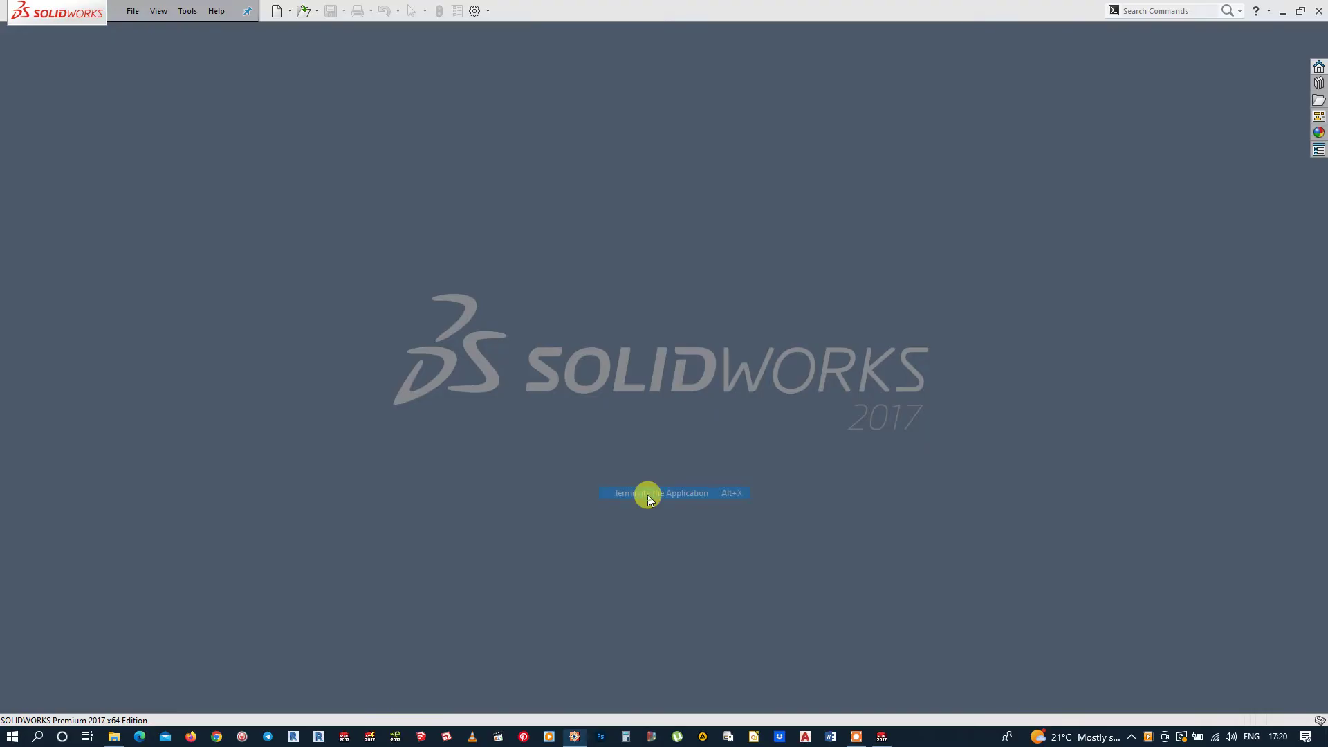
Step: Create a new SOLIDWORKS part document
click(276, 12)
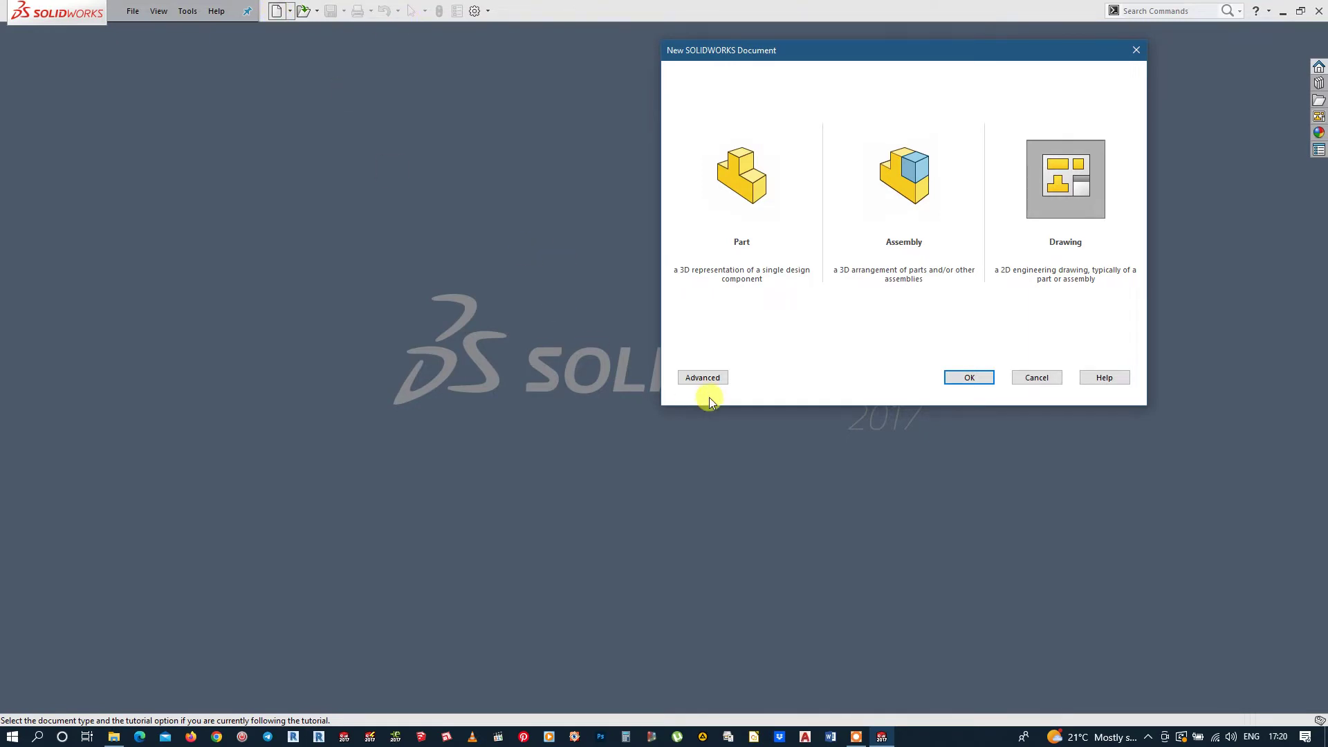
click(765, 194)
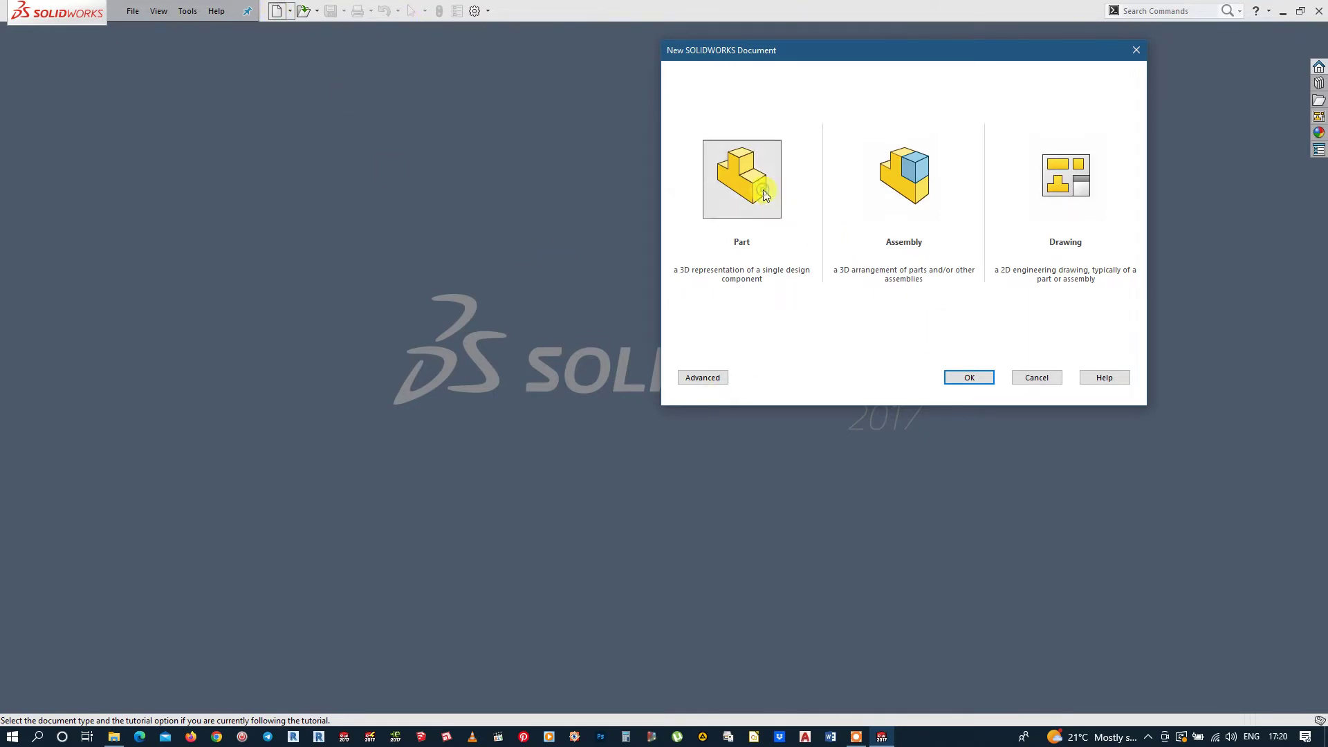
click(981, 377)
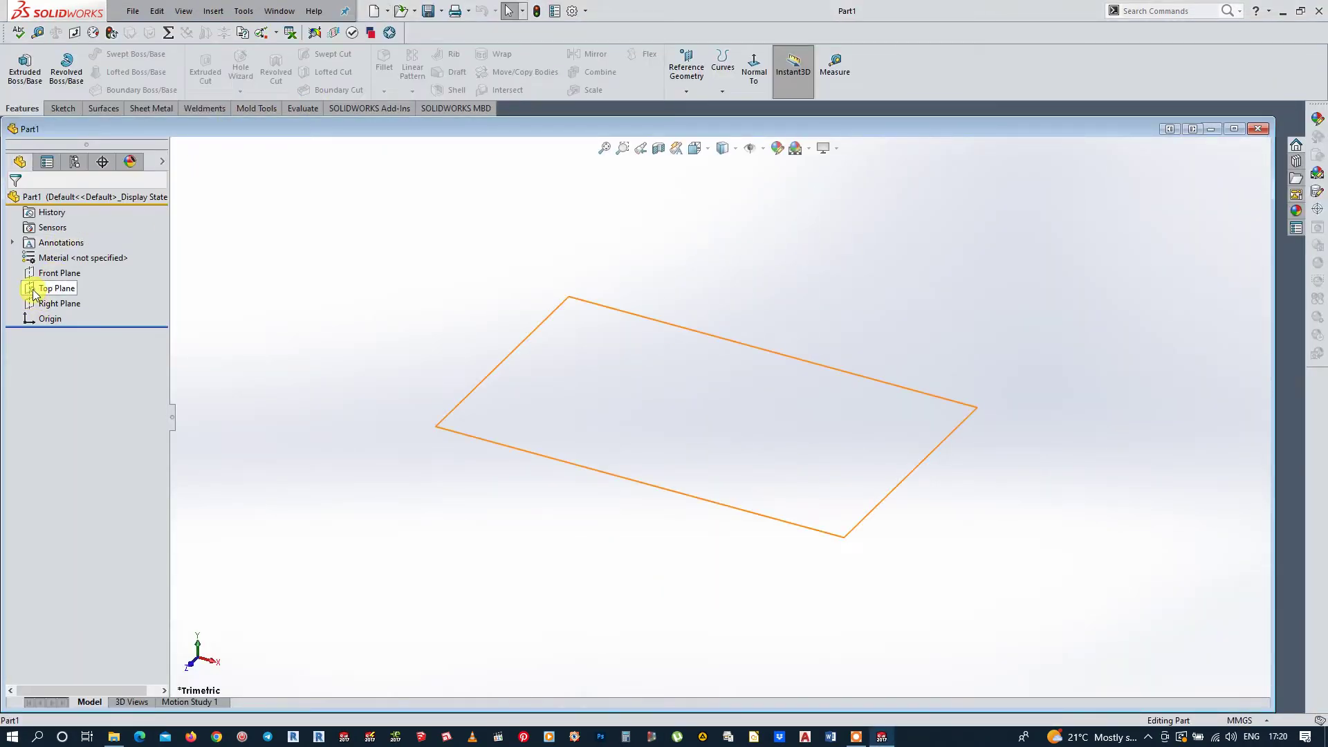
Step: On the Top Plane, sketch concentric Ø50 and Ø28 circles at the origin
click(36, 289)
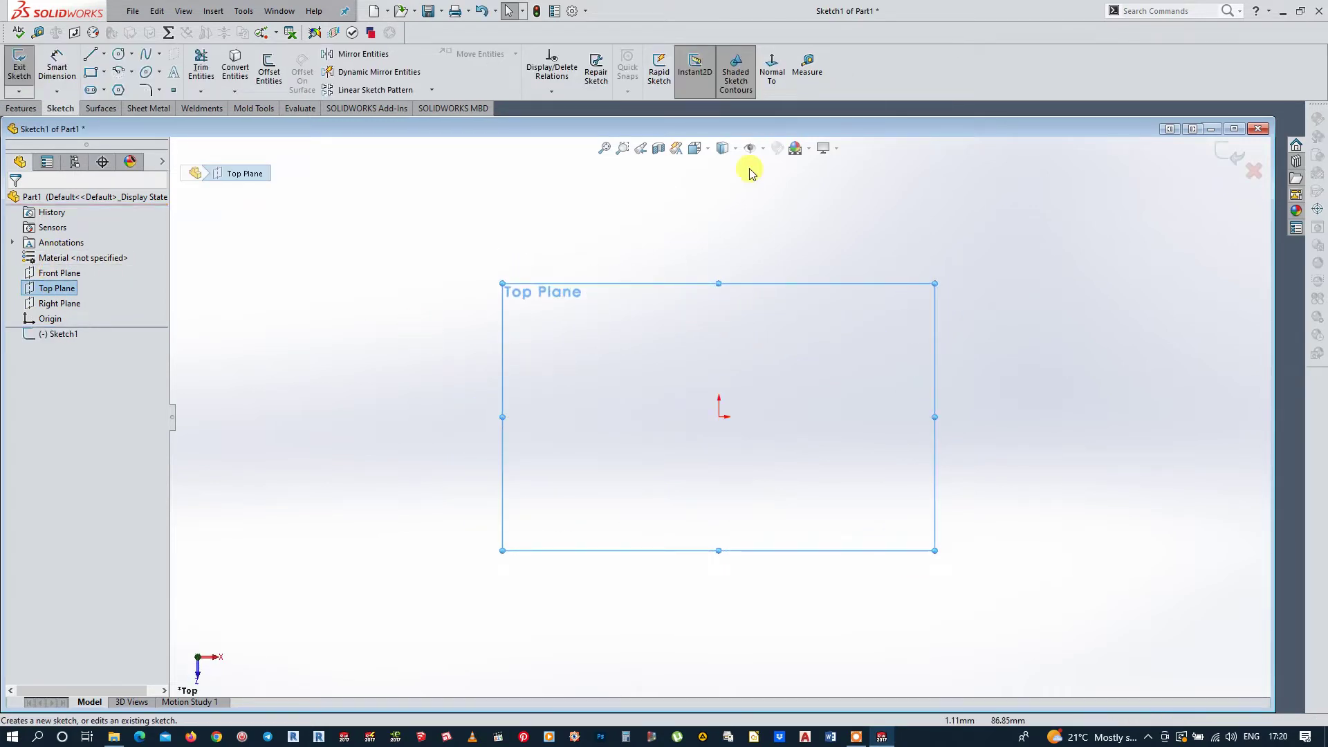
click(118, 53)
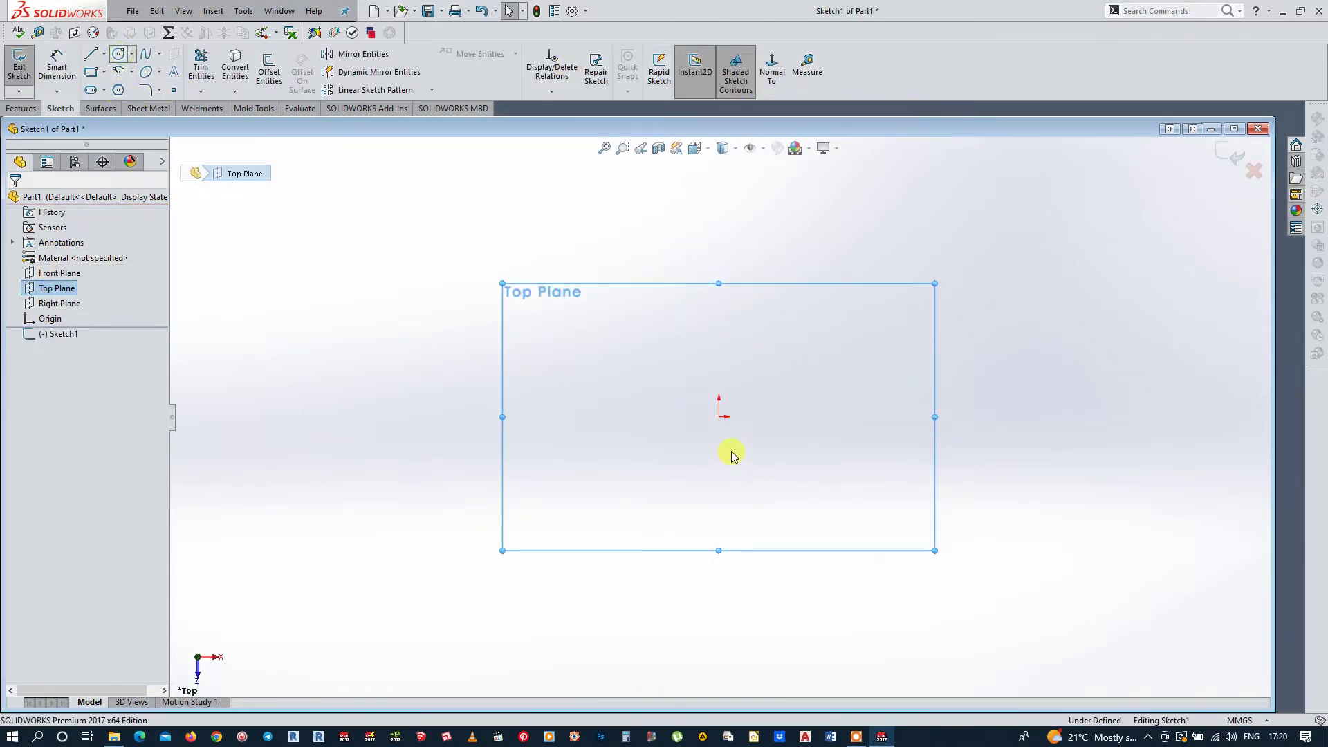
click(720, 417)
text(50)
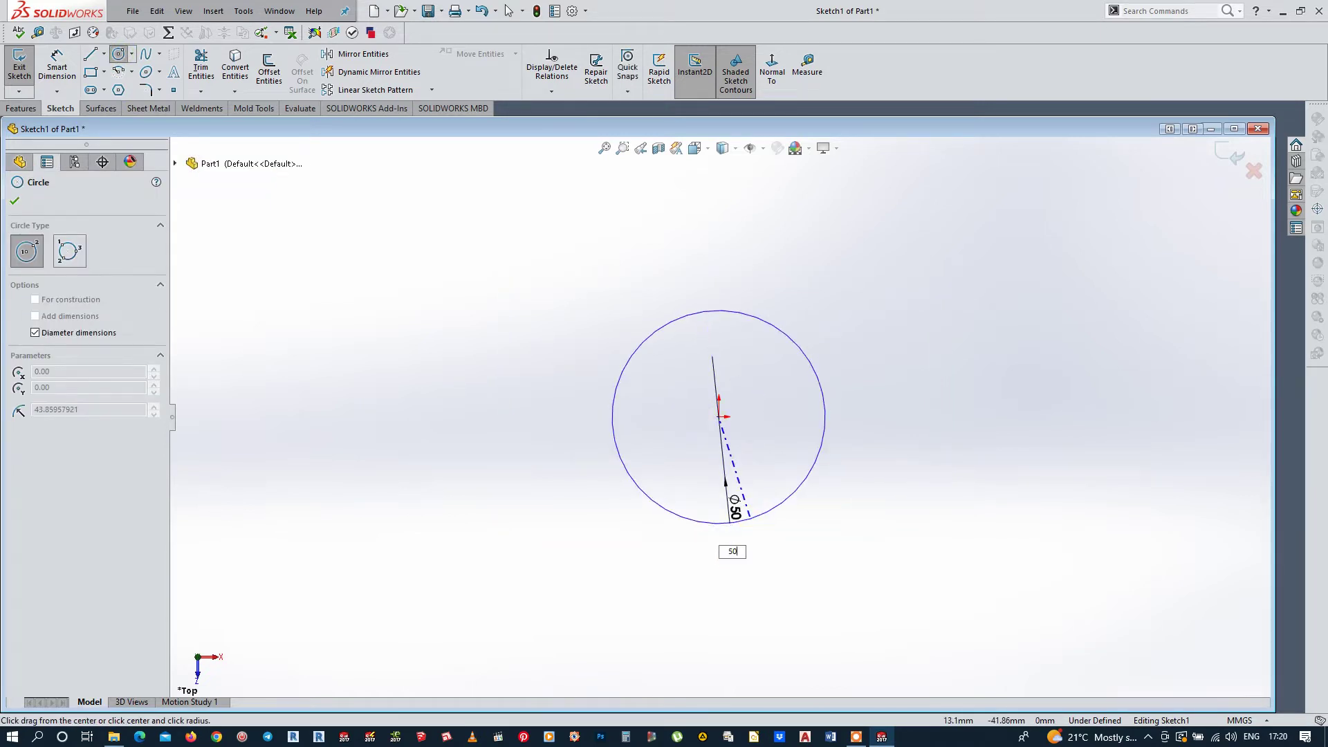
key(Return)
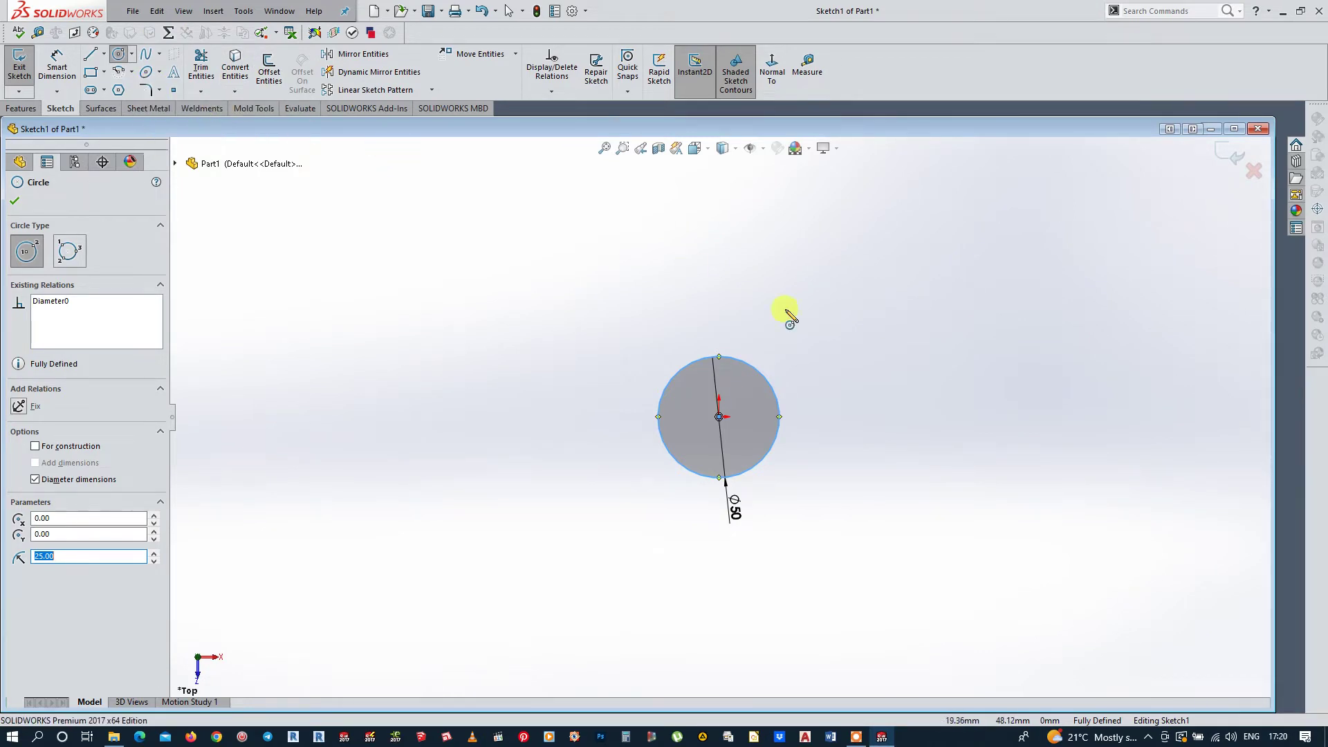
click(721, 418)
text(28)
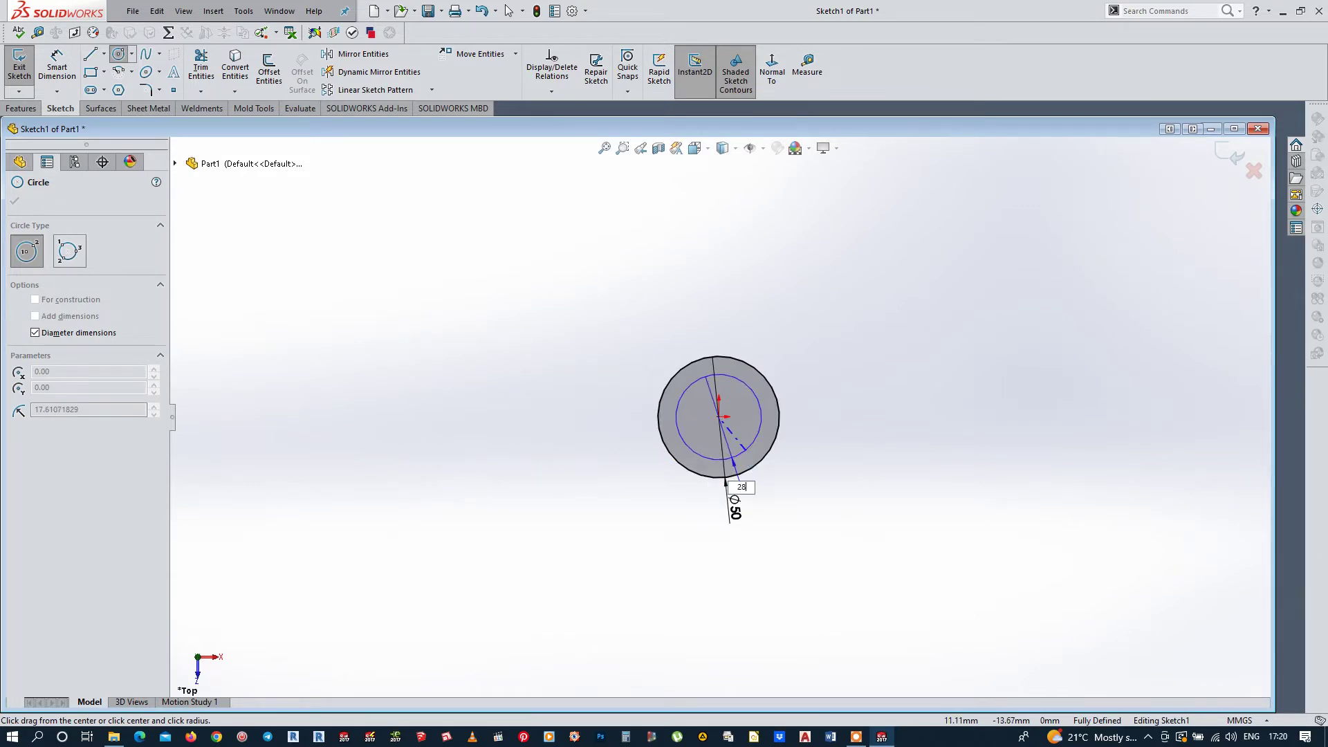
key(Return)
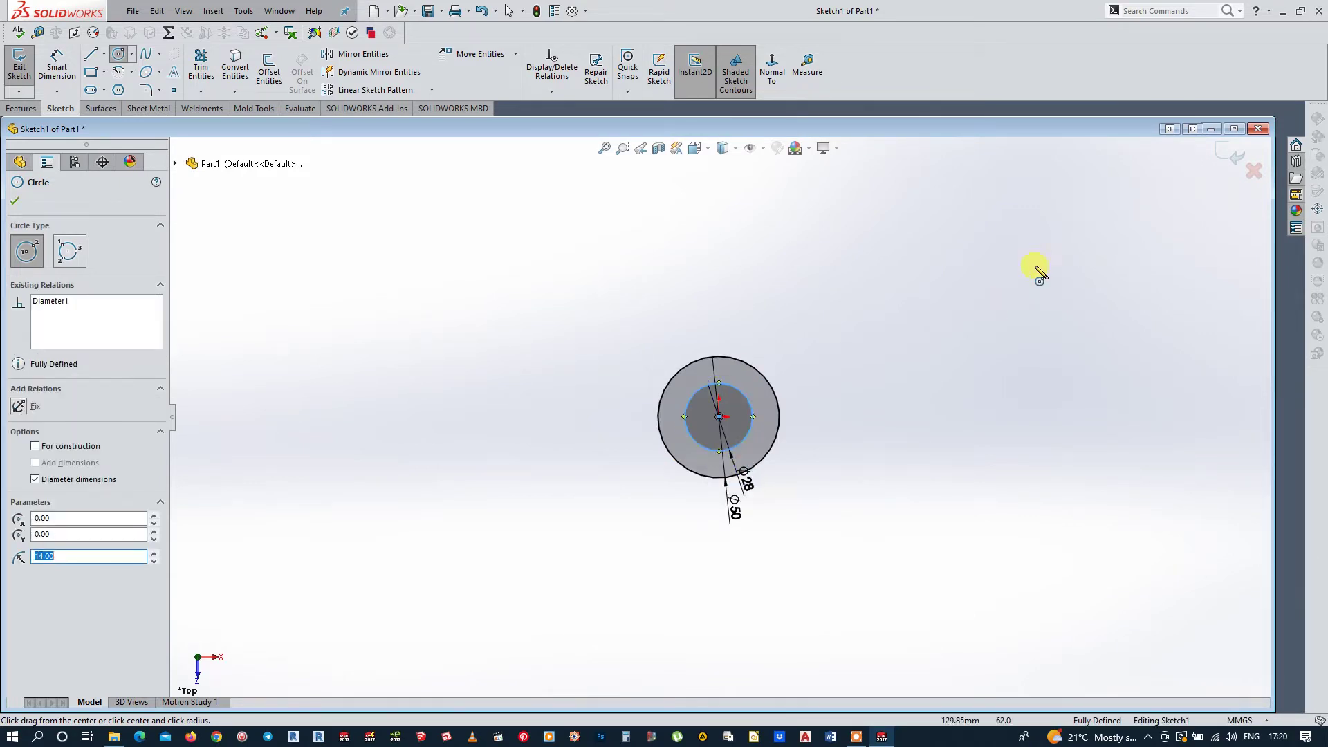
key(Escape)
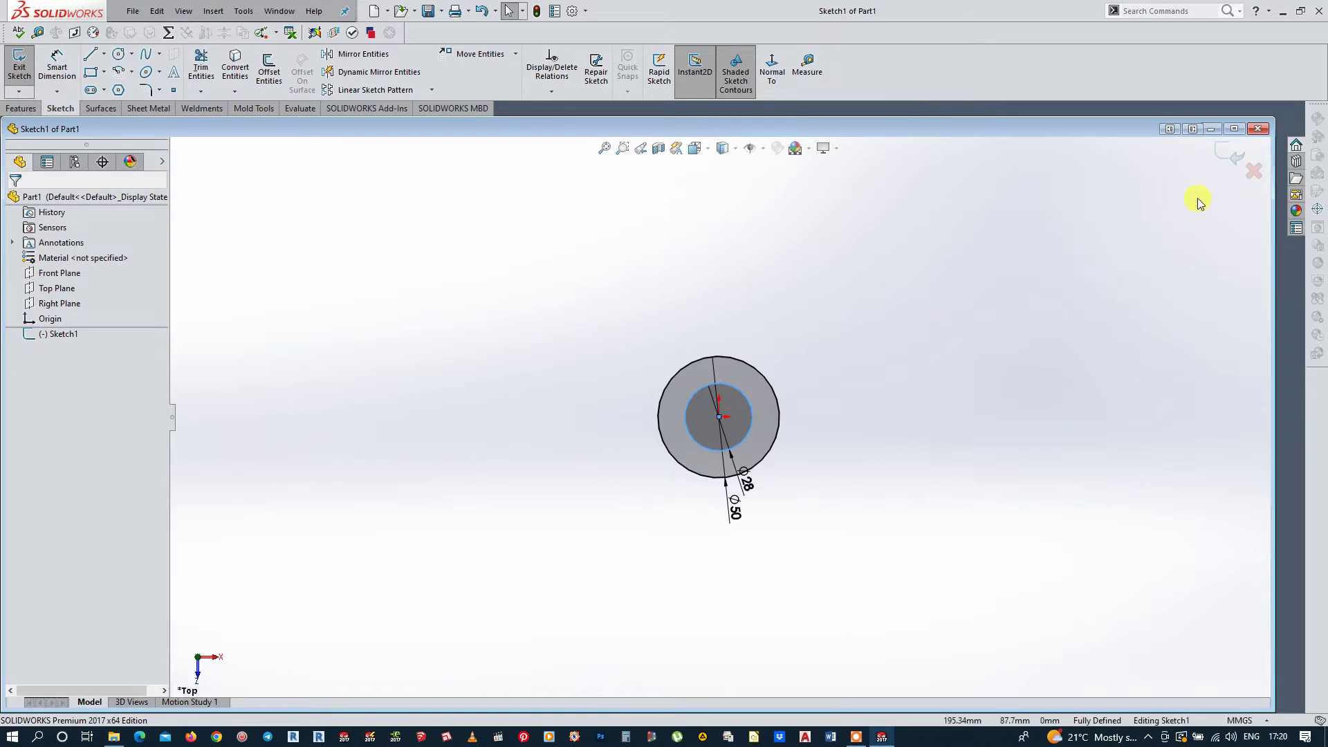
Step: Extrude Sketch1 blind to 25 mm (33.5-8.5) as Boss-Extrude1, forming a solid ring
click(1234, 130)
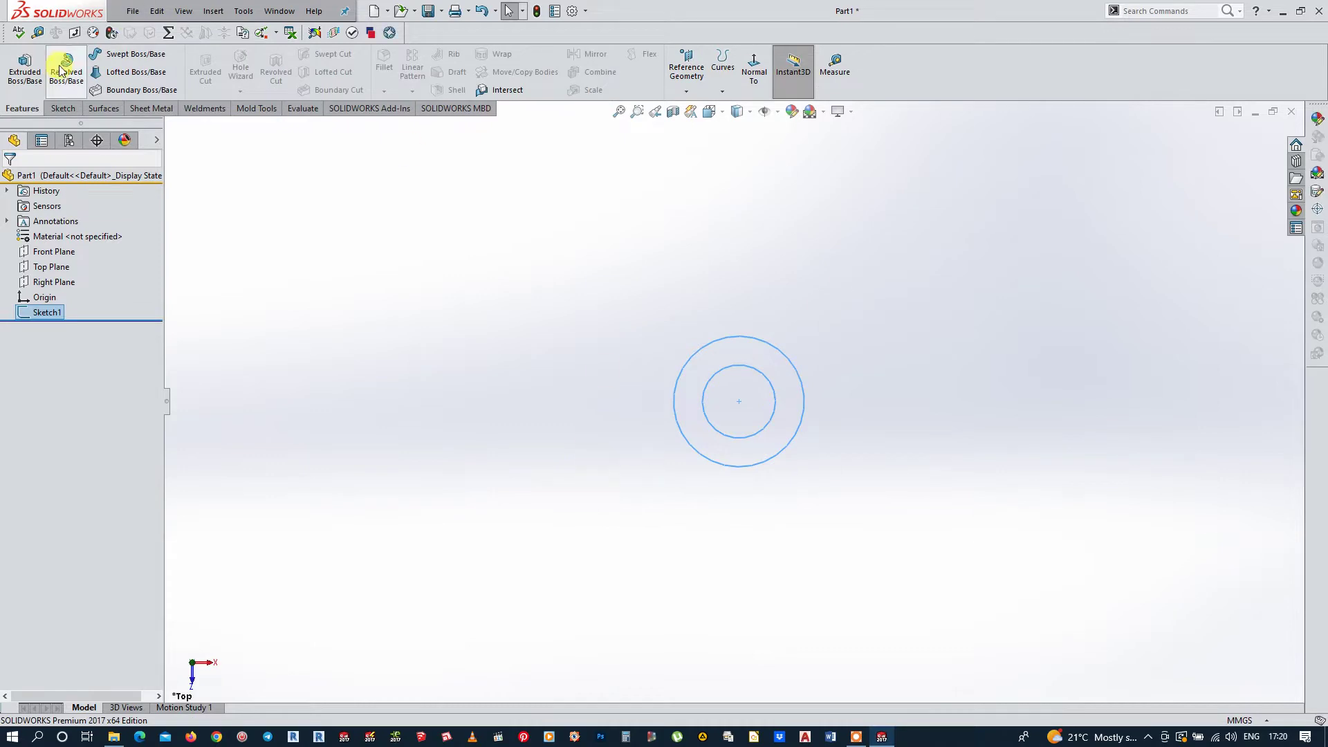
click(35, 76)
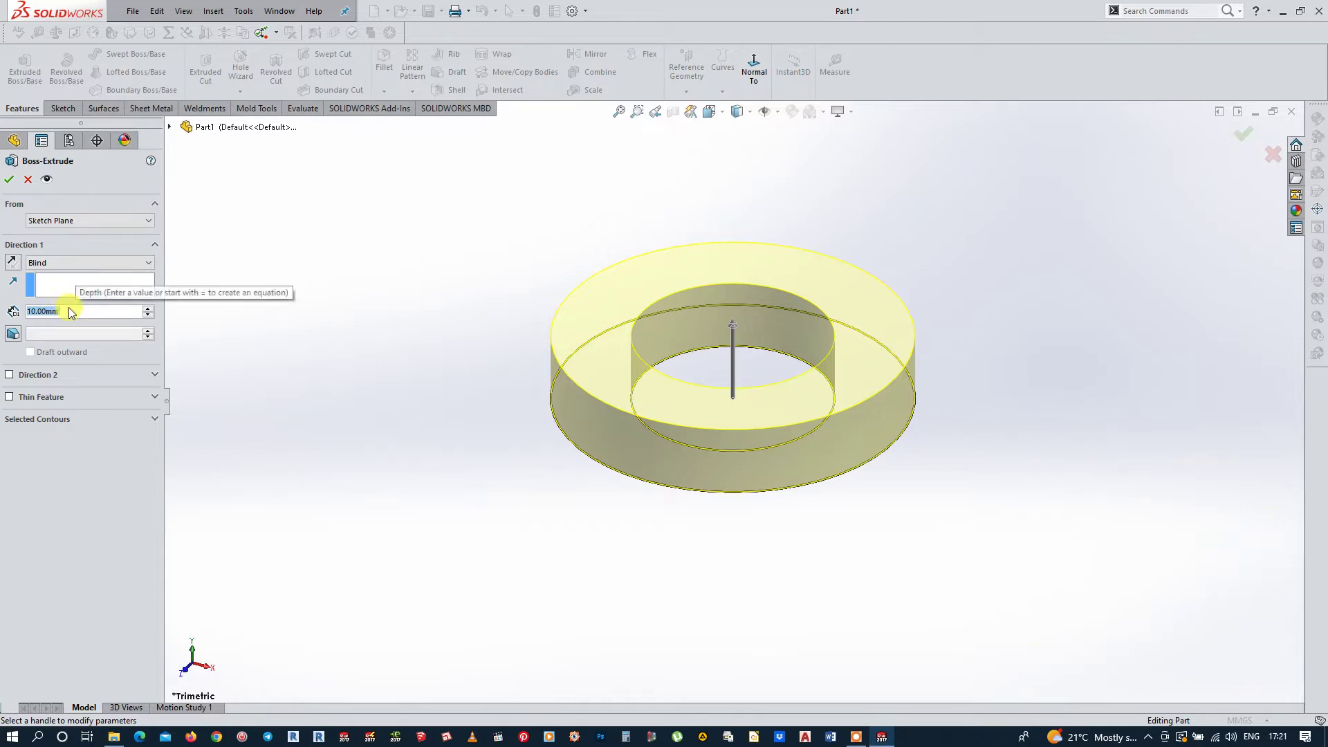
text(33.)
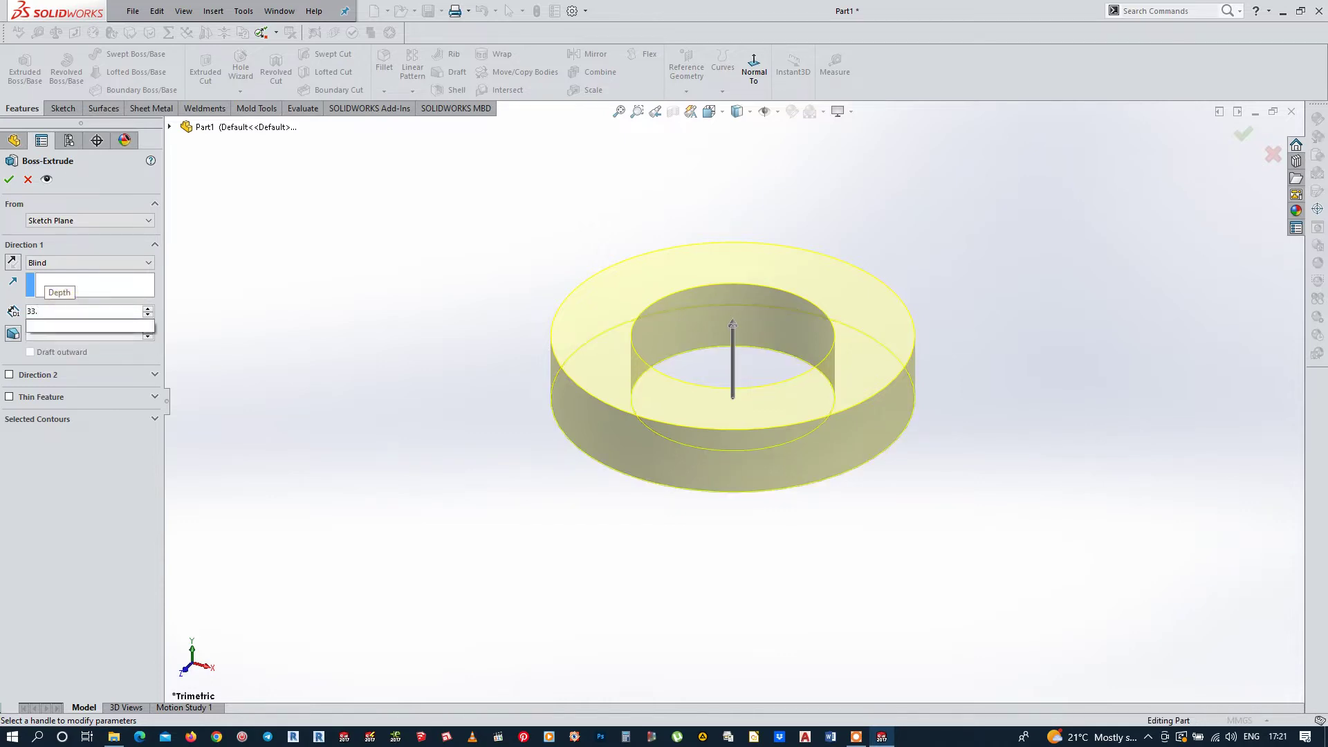
text(5-)
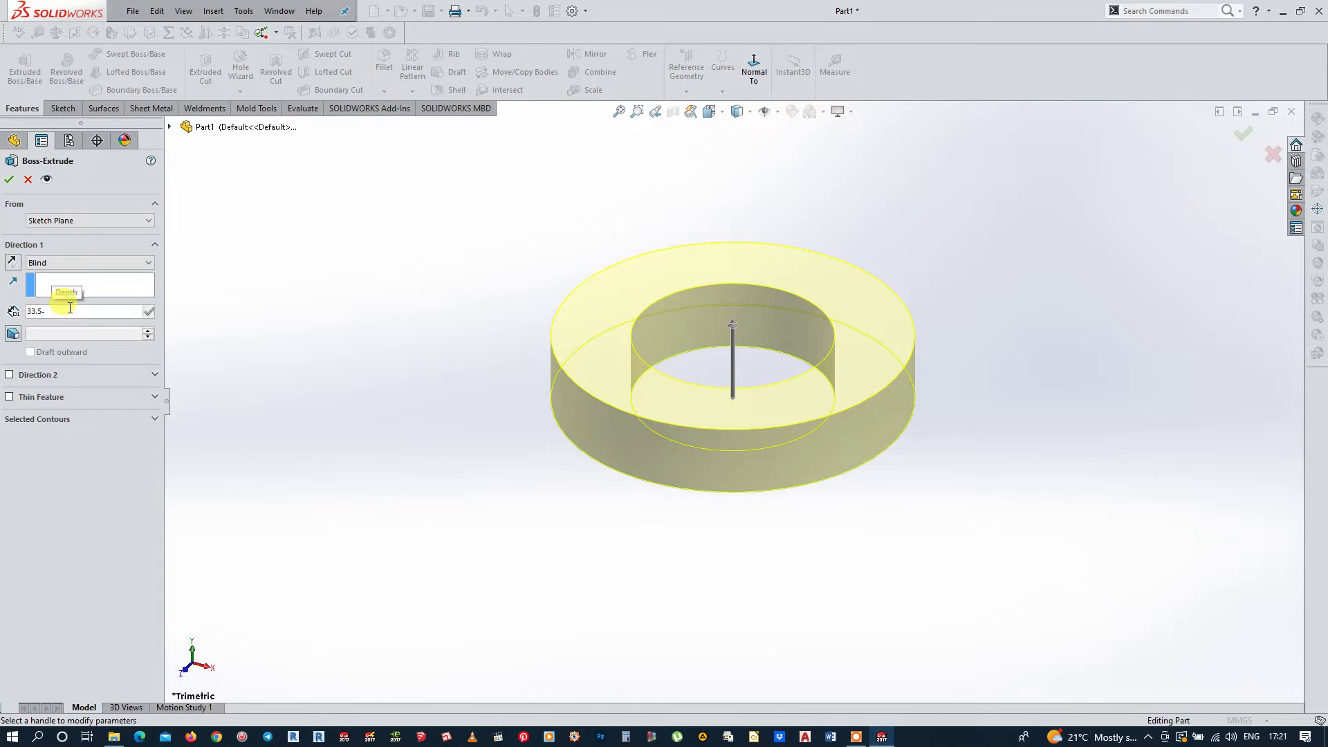
text(8.5)
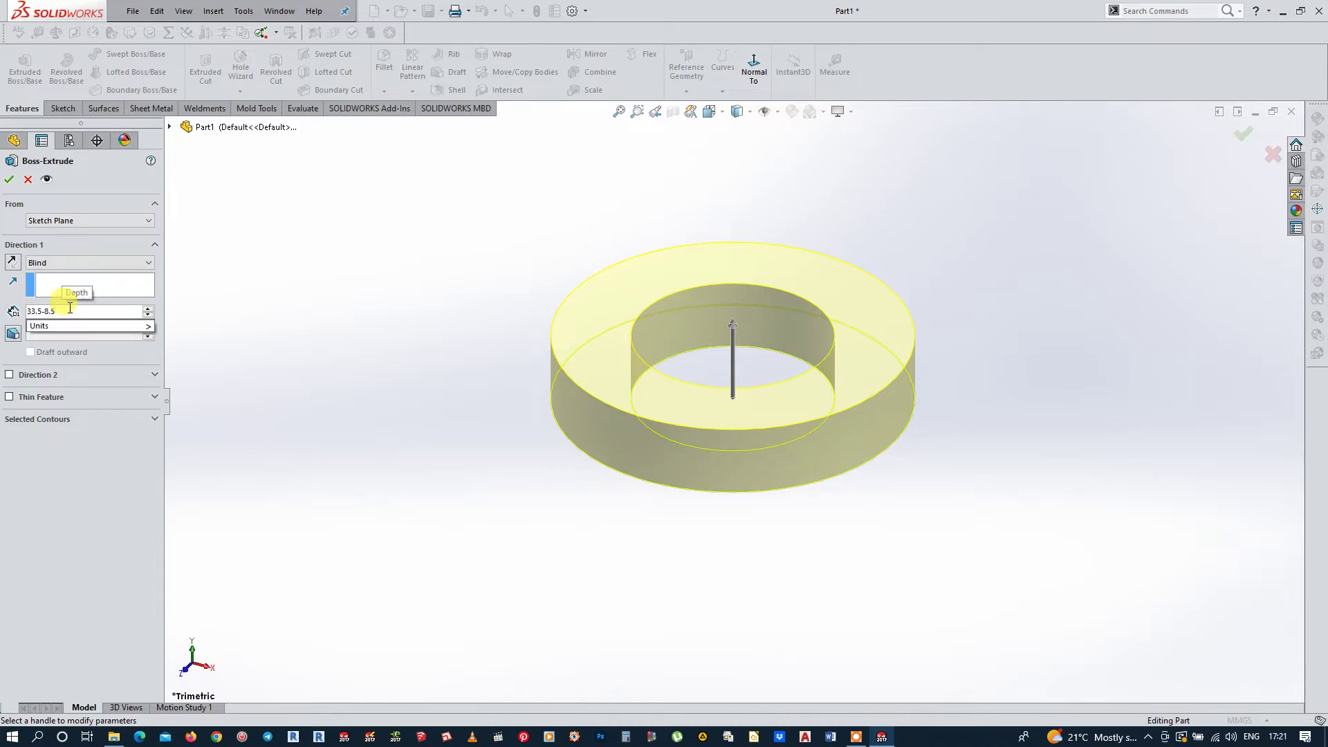
key(Return)
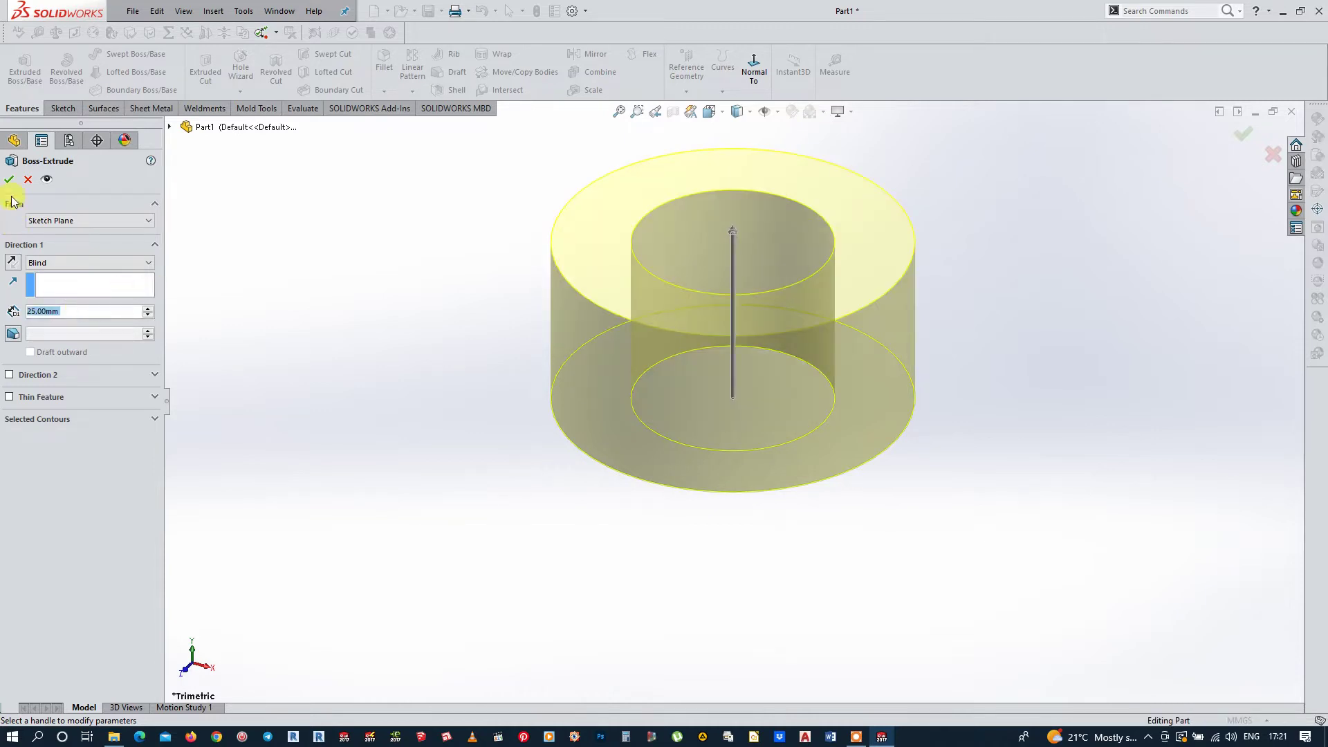
click(12, 179)
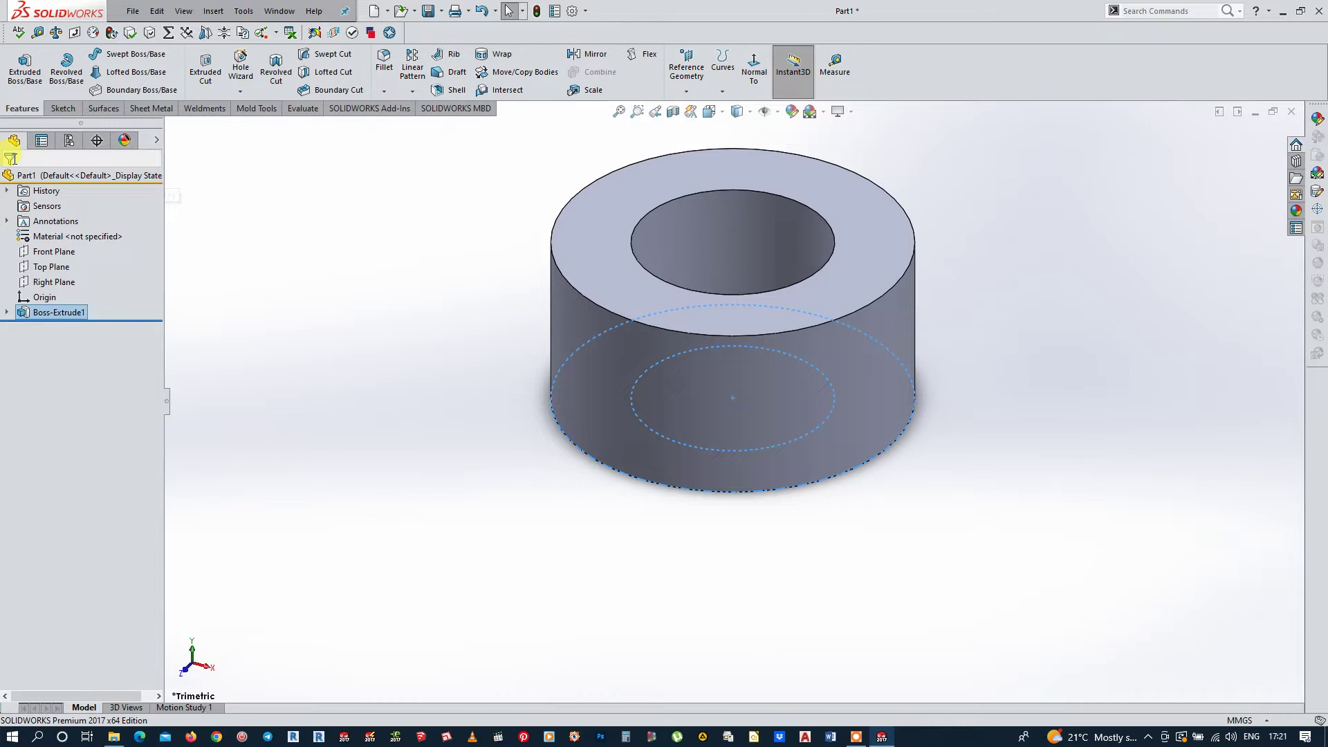
Step: Sketch a Ø38 circle at the origin on the ring's top face
click(625, 287)
click(688, 250)
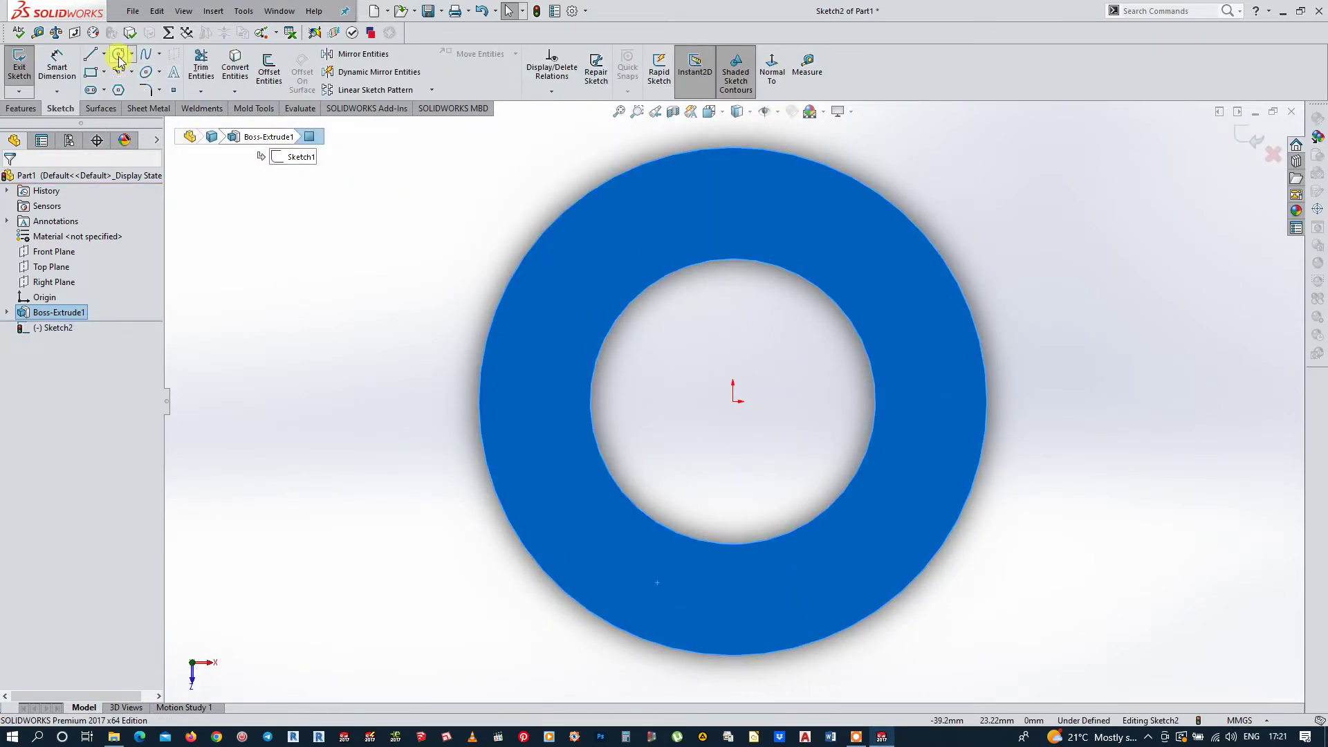
click(119, 55)
click(733, 401)
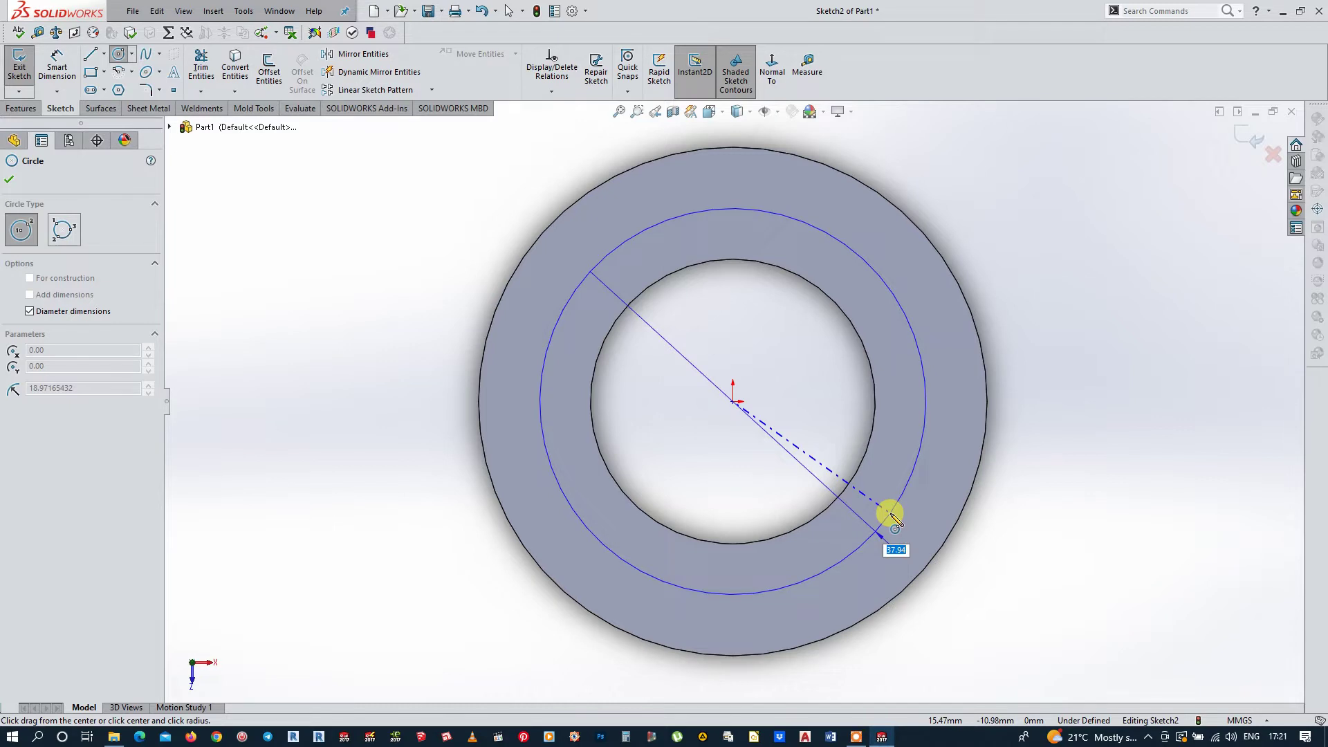
text(38)
key(Return)
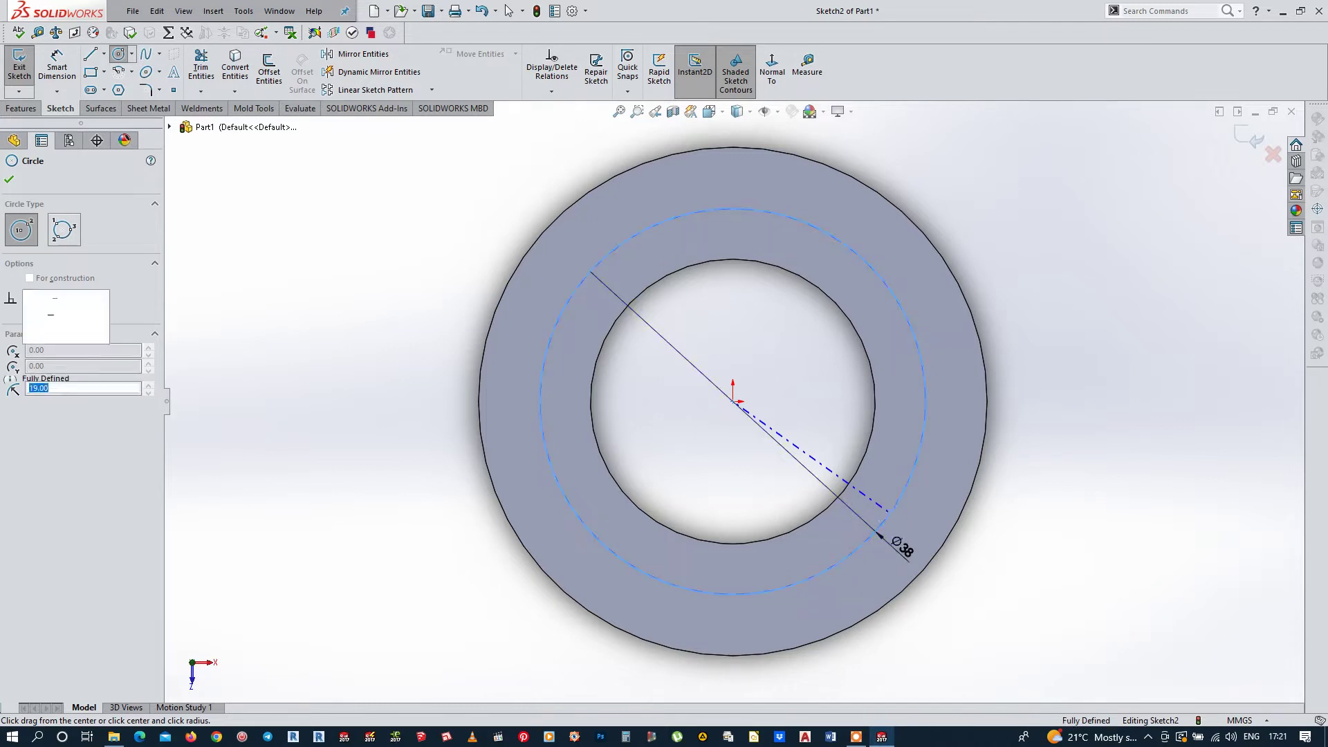
key(Escape)
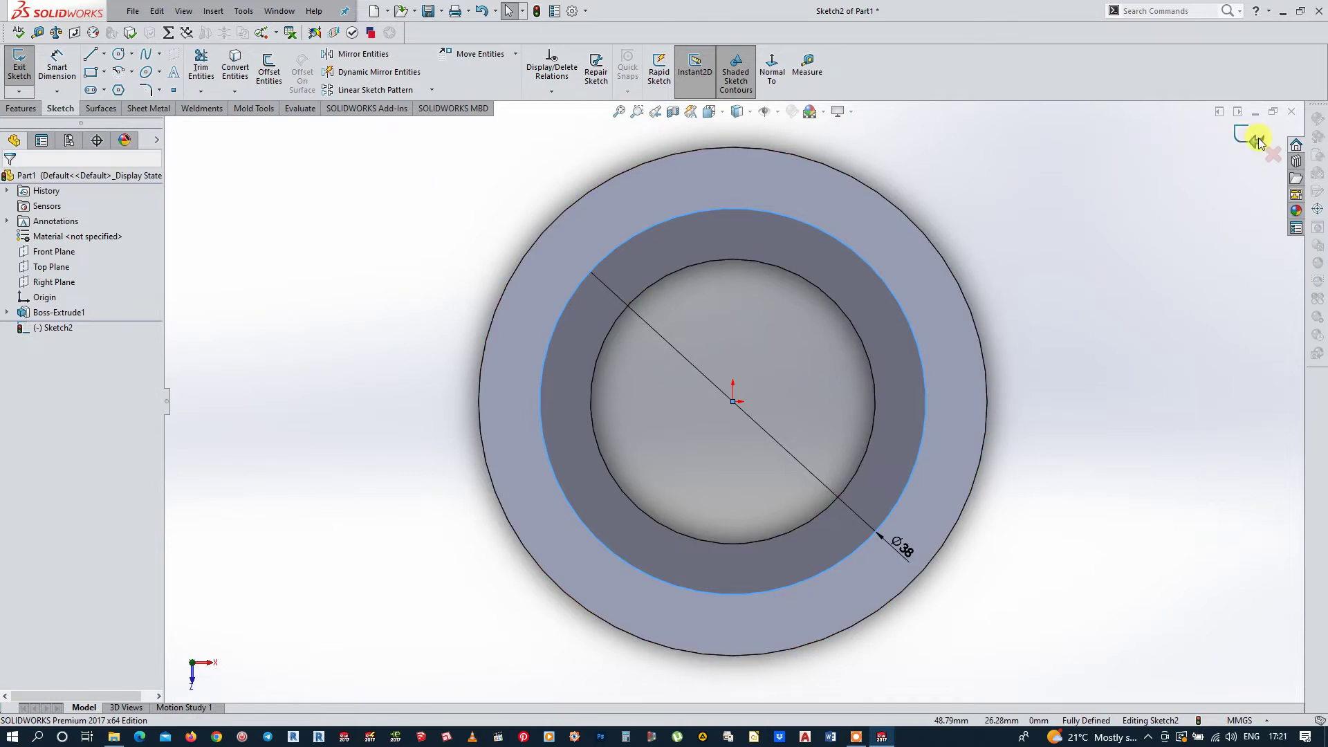
key(ctrl+shift+z)
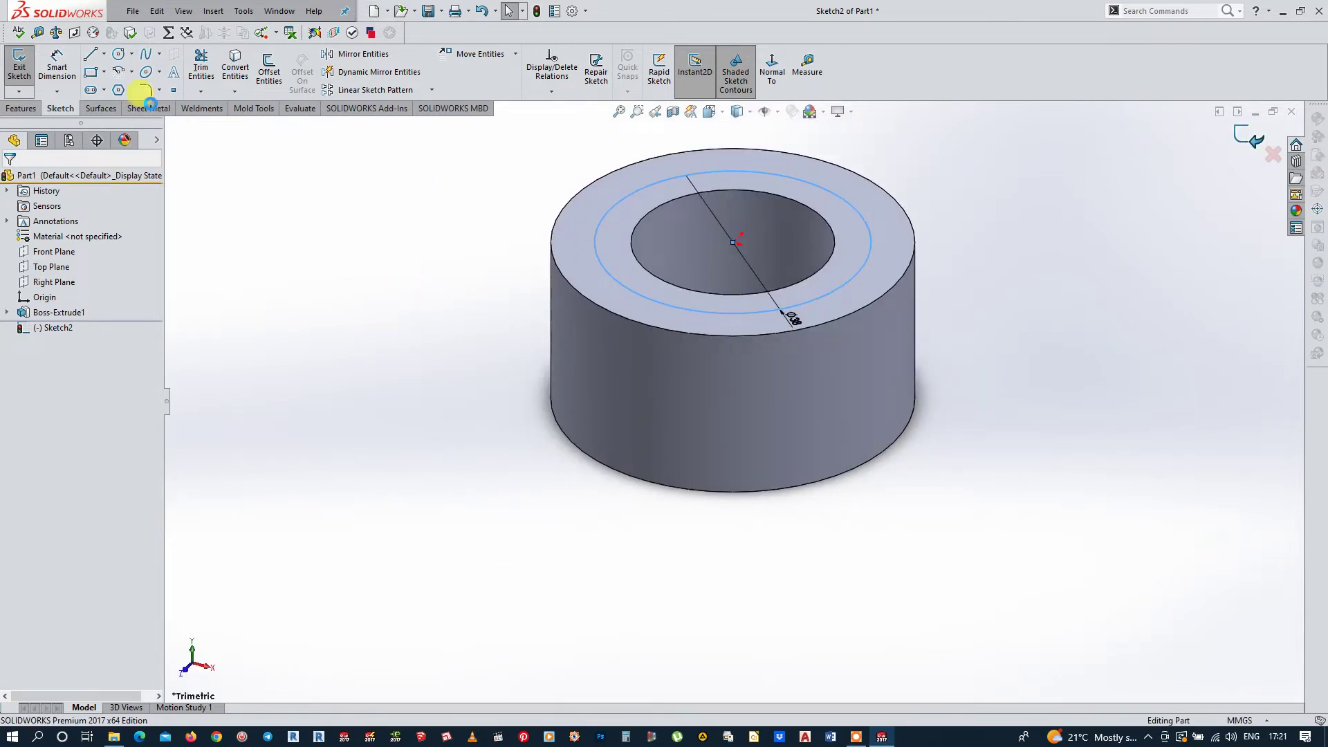
key(ctrl+b)
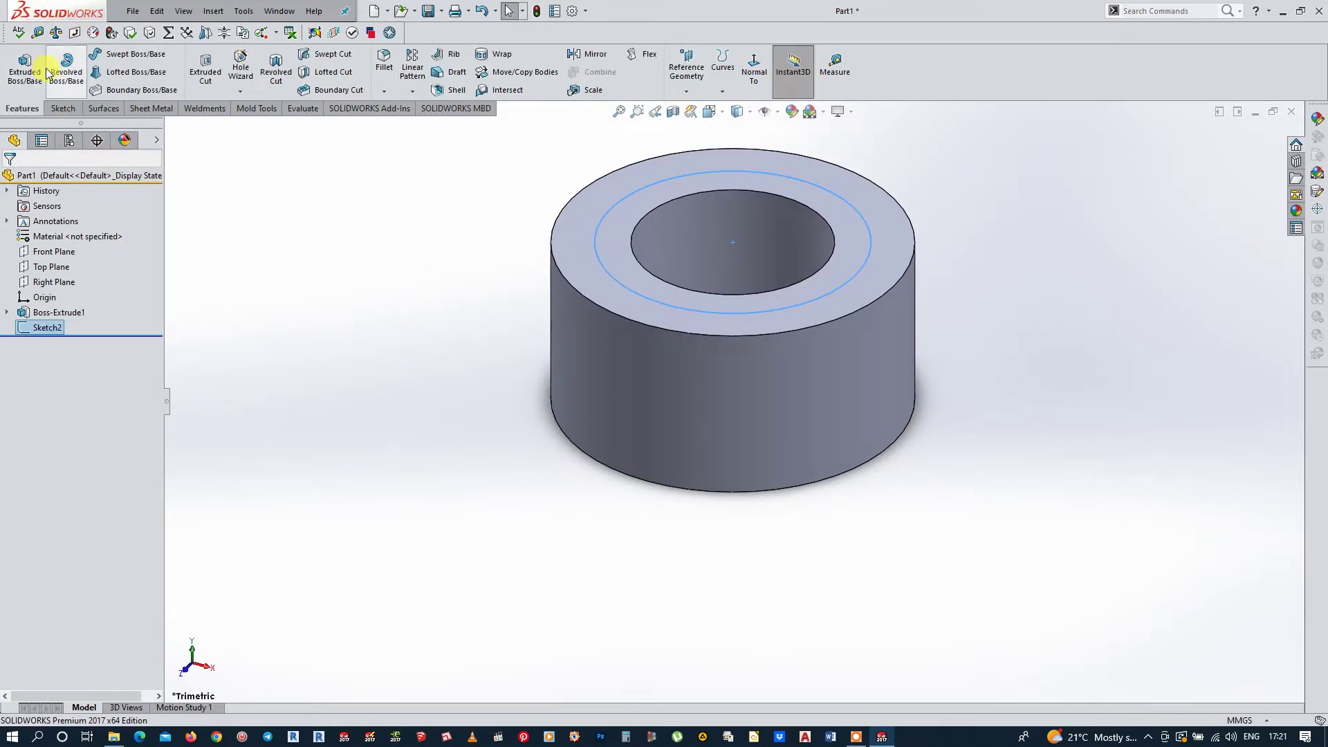
Step: Extrude the Ø38 circle 8.5 mm as Boss-Extrude2
click(46, 72)
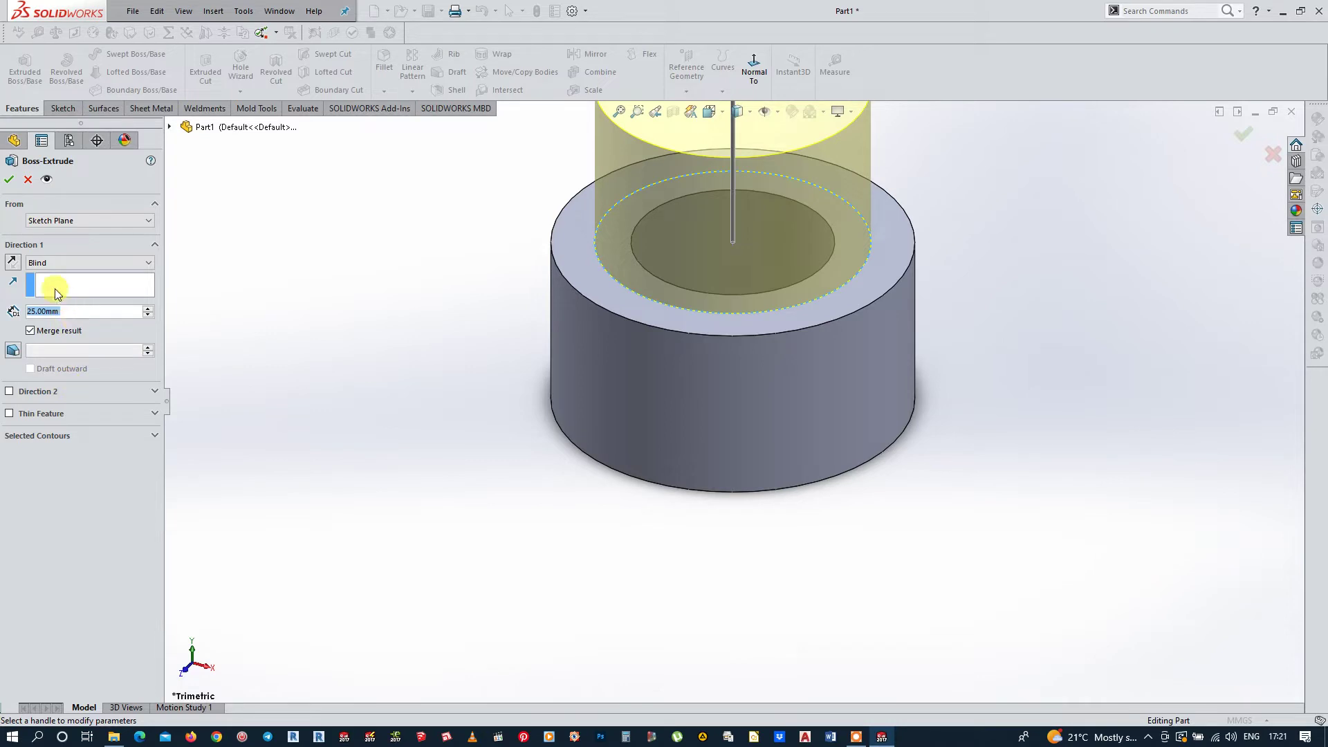
text(8.5)
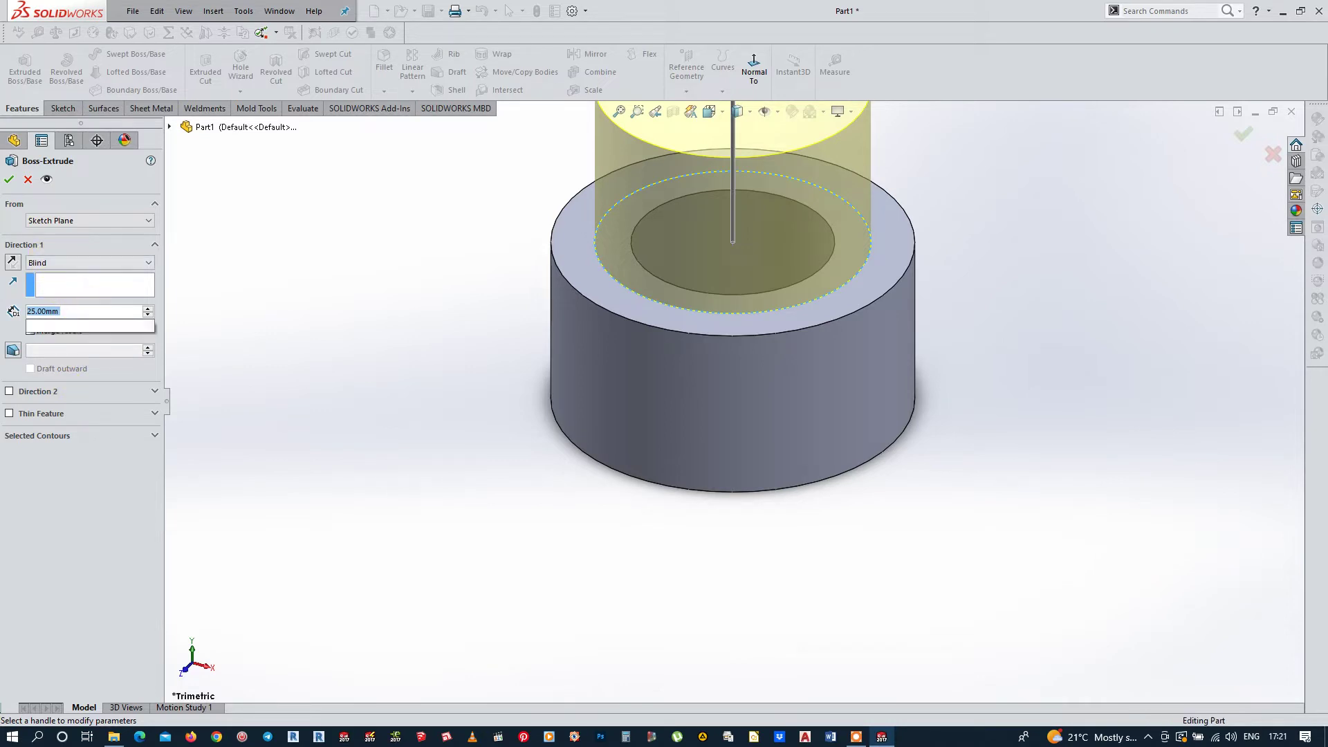
key(Return)
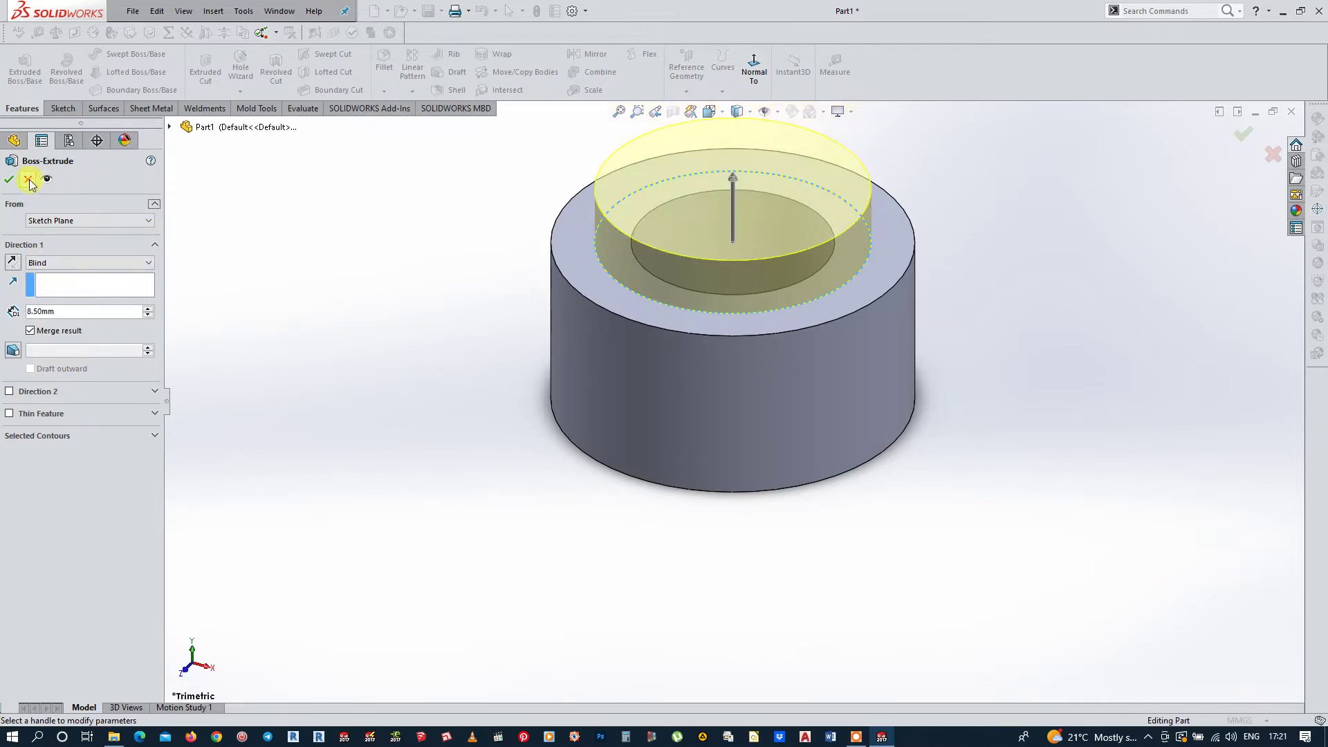
click(8, 181)
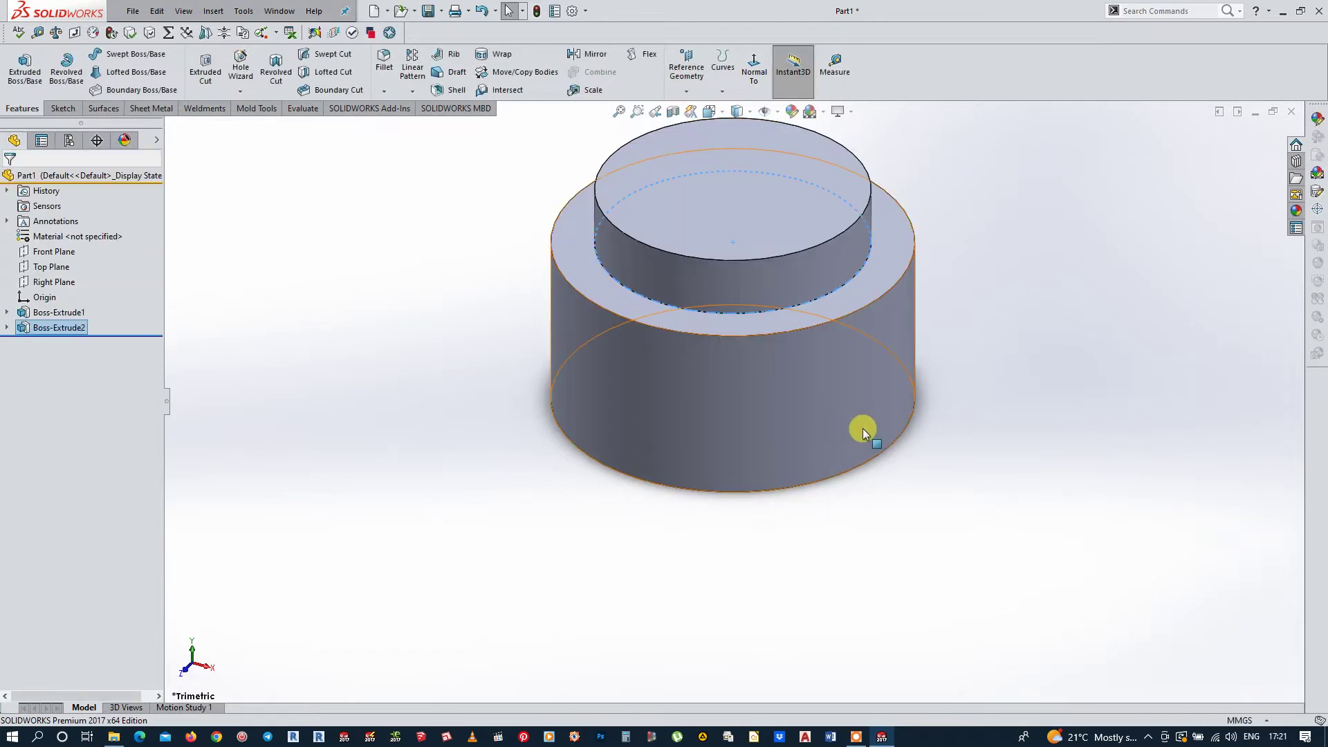
Step: Sketch on the hole's end face, converting its circular edge into the sketch
mouse_move(869, 438)
middle_down()
mouse_move(848, 261)
mouse_move(773, 440)
mouse_move(752, 323)
middle_up()
click(746, 351)
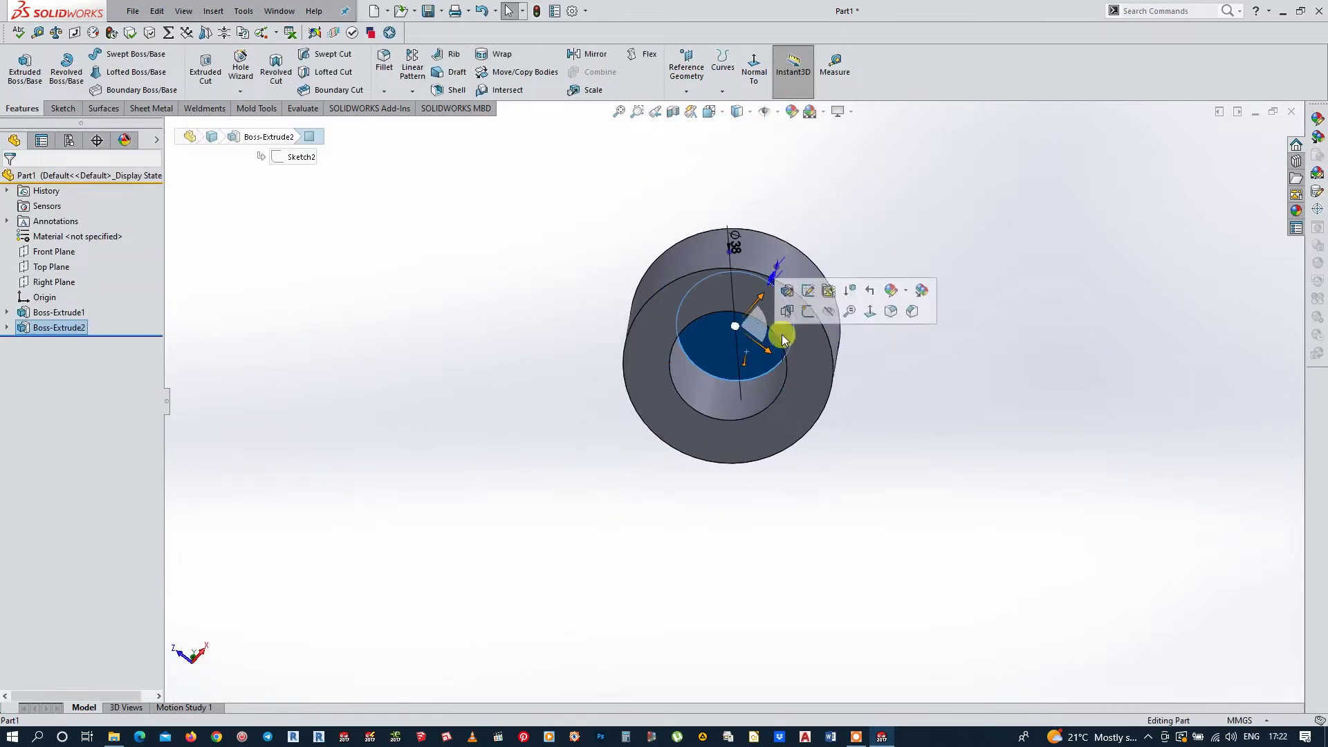
click(807, 314)
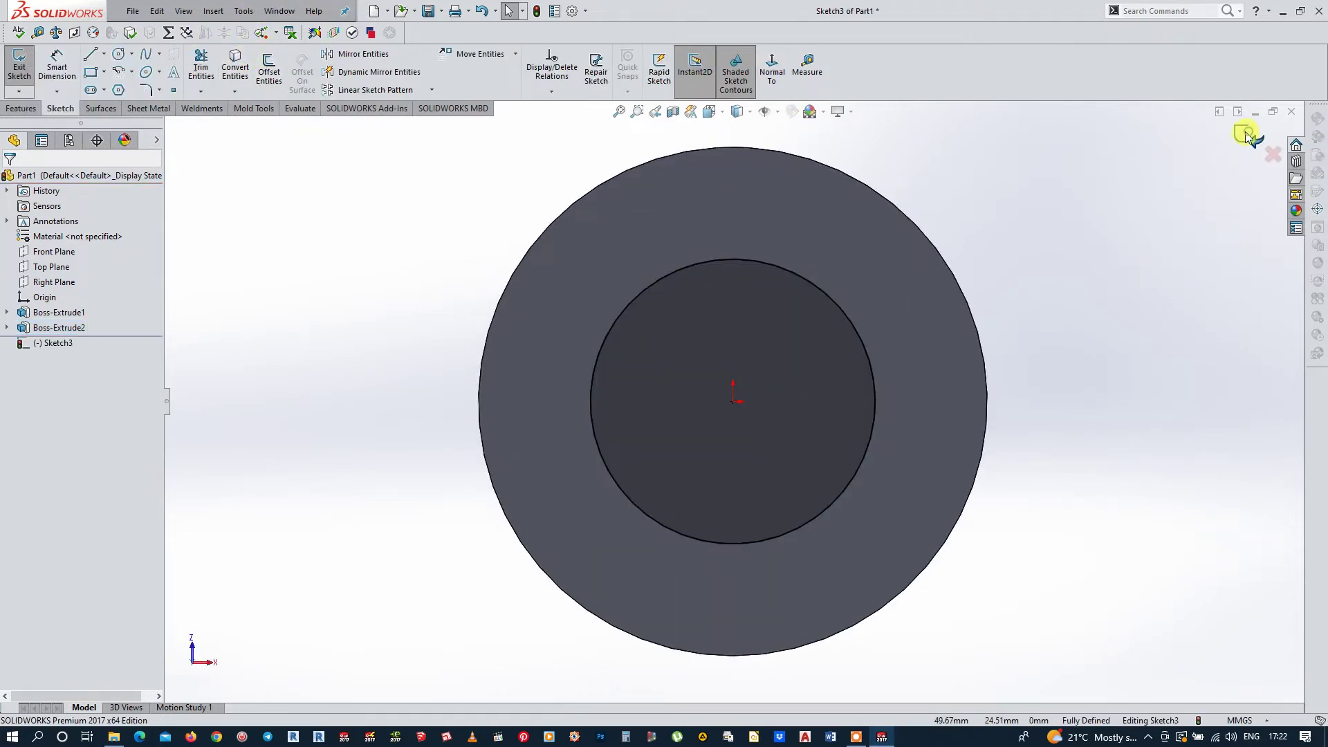
key(ctrl+shift+z)
click(263, 76)
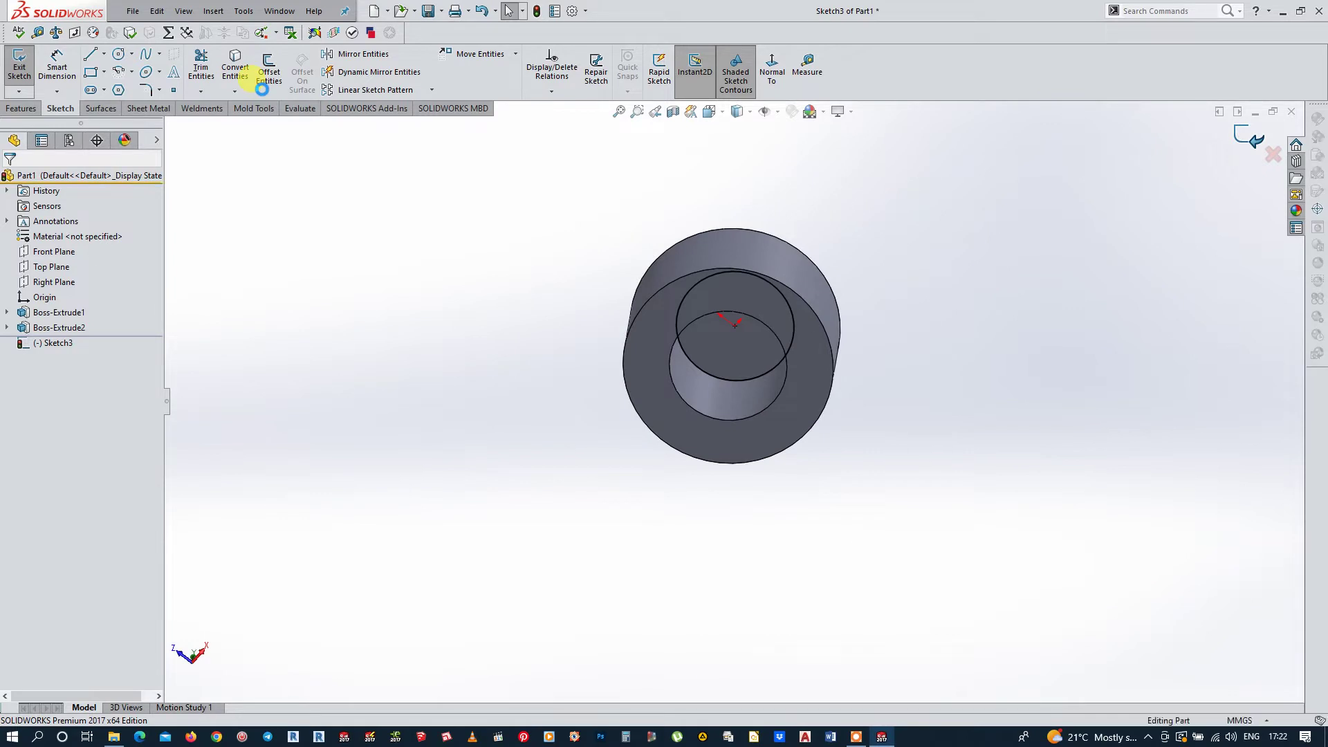
Step: Cut the converted circle Through All as Cut-Extrude1 instead of a revolved cut
click(276, 83)
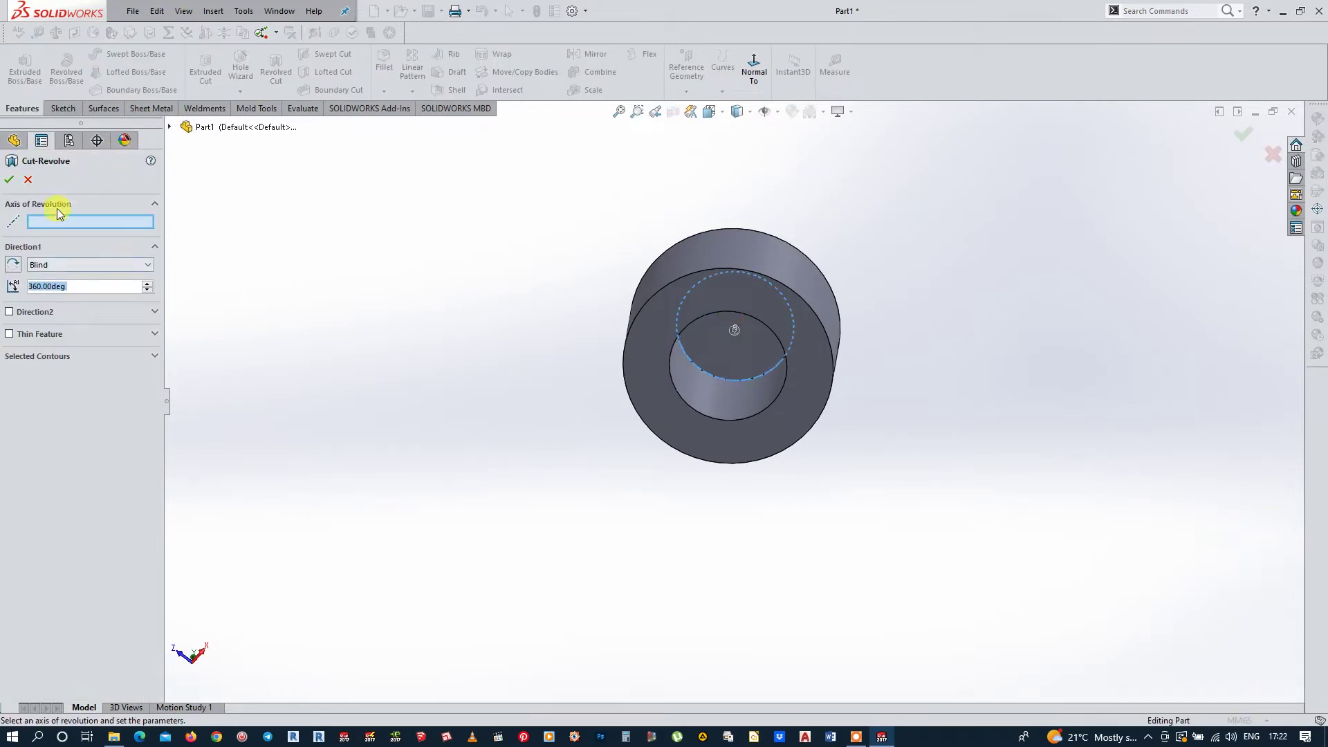
click(28, 180)
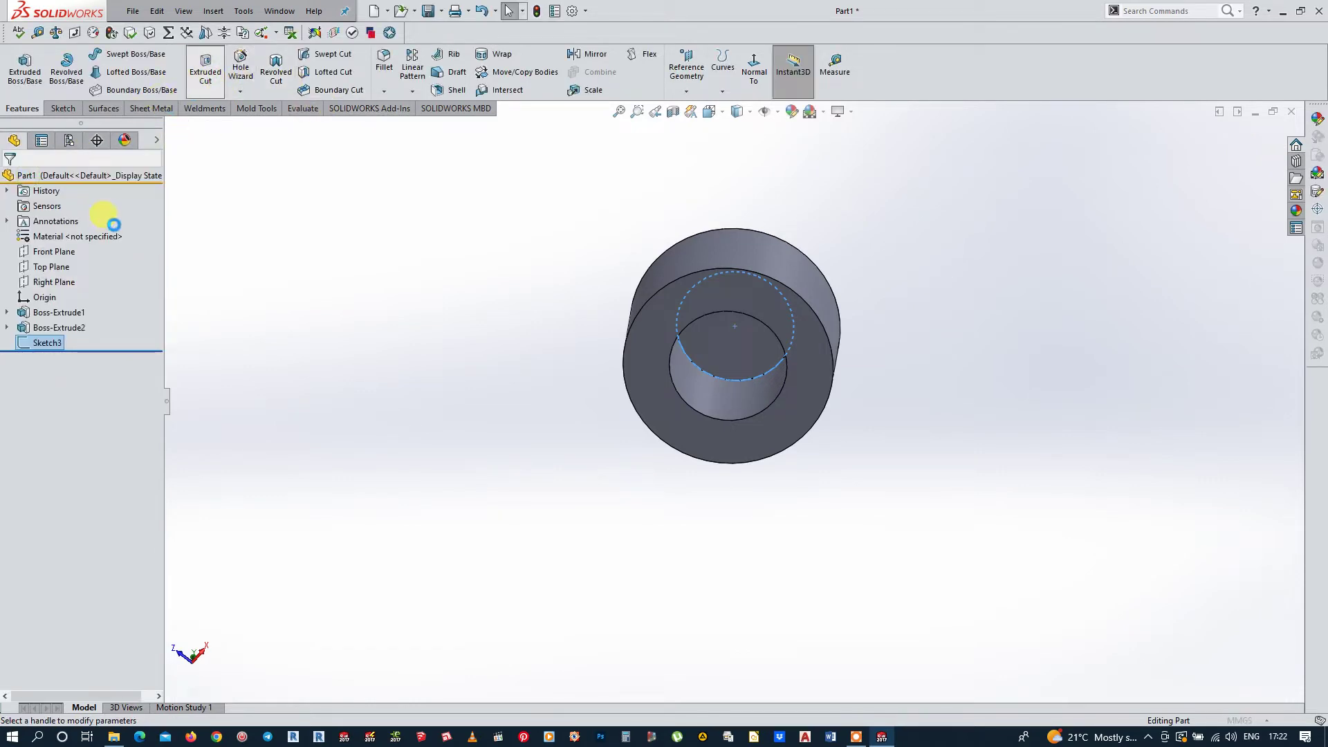
click(148, 264)
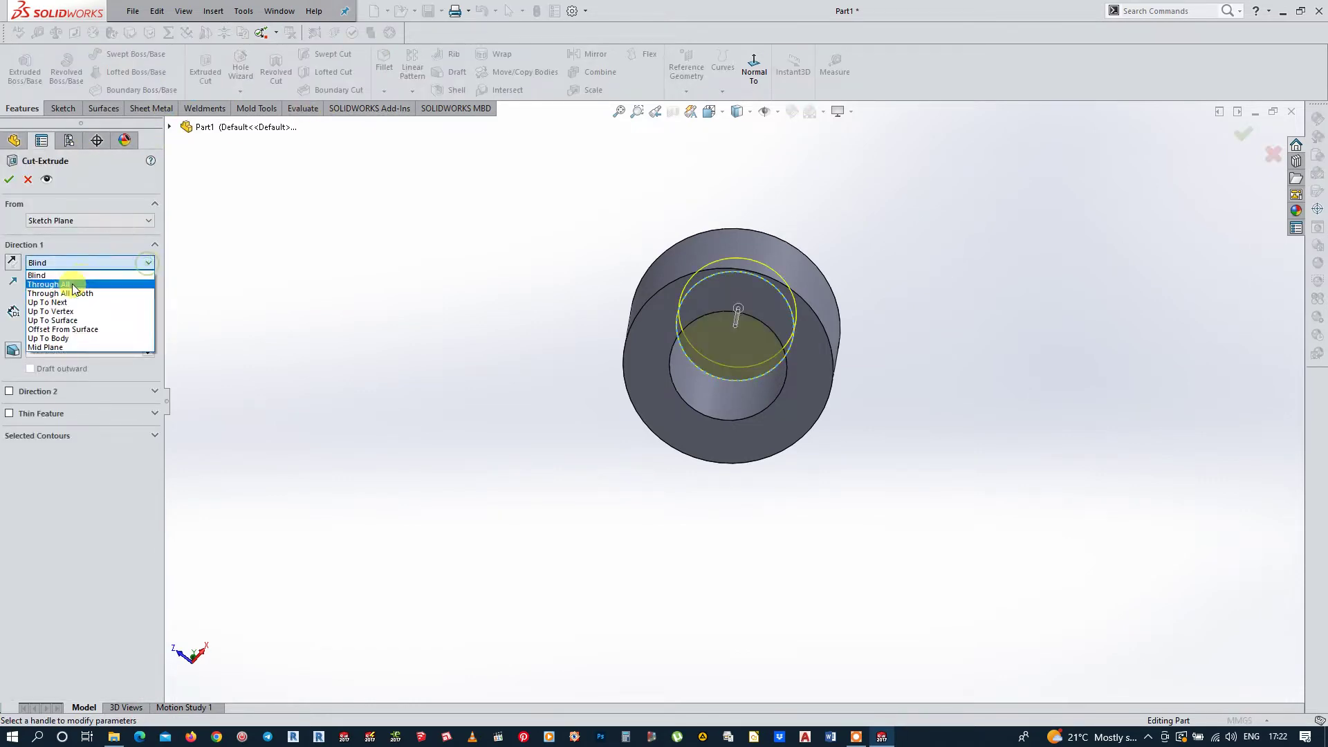
click(69, 284)
click(9, 179)
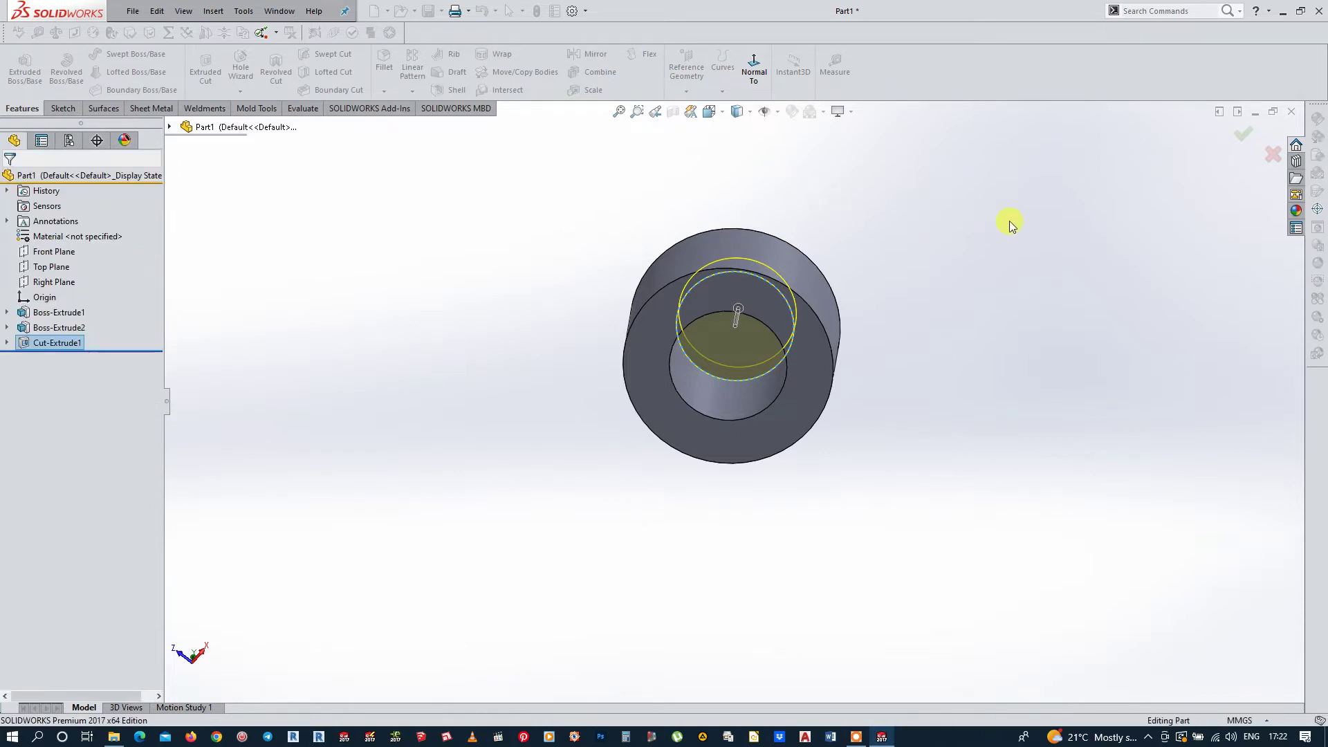
mouse_move(1120, 205)
middle_down()
mouse_move(1002, 345)
mouse_move(896, 433)
mouse_move(852, 321)
middle_up()
Step: Sketch a Ø31 circle at the origin on the upper step's top face
click(800, 277)
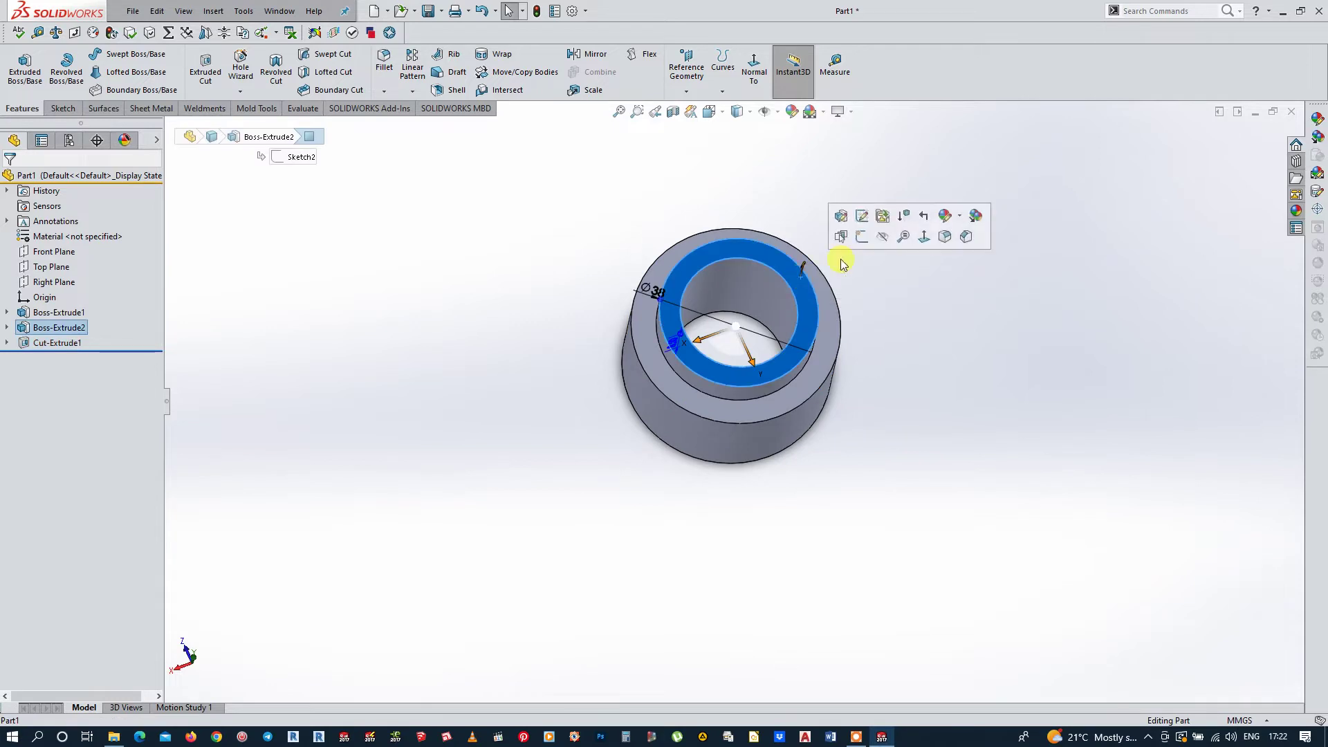
click(865, 237)
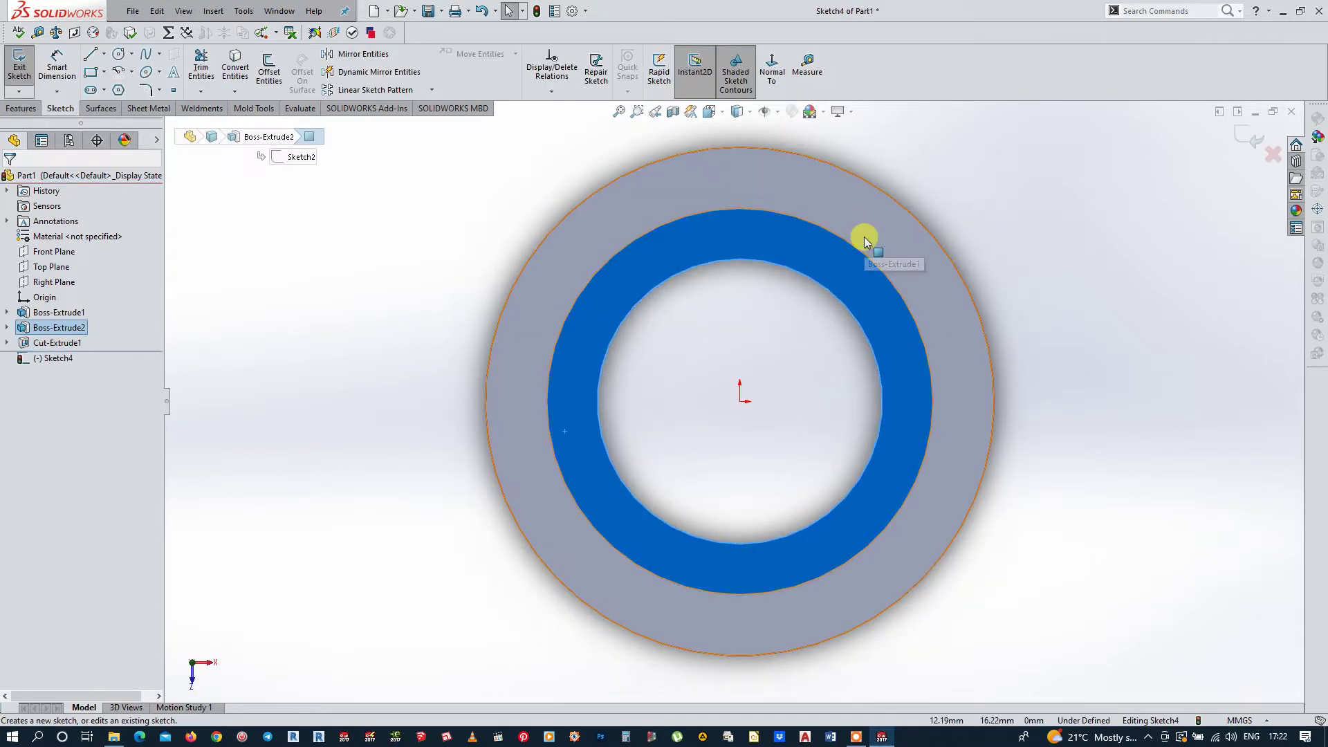
click(122, 55)
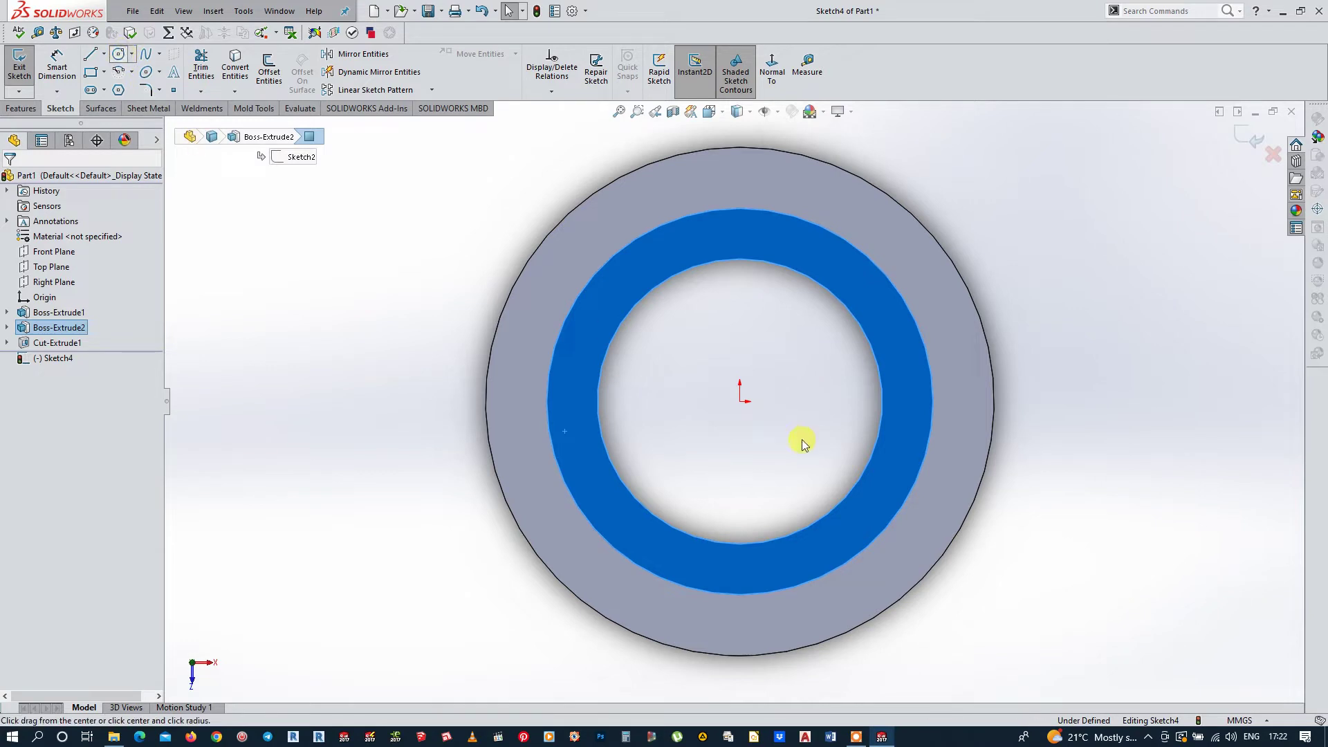
click(740, 402)
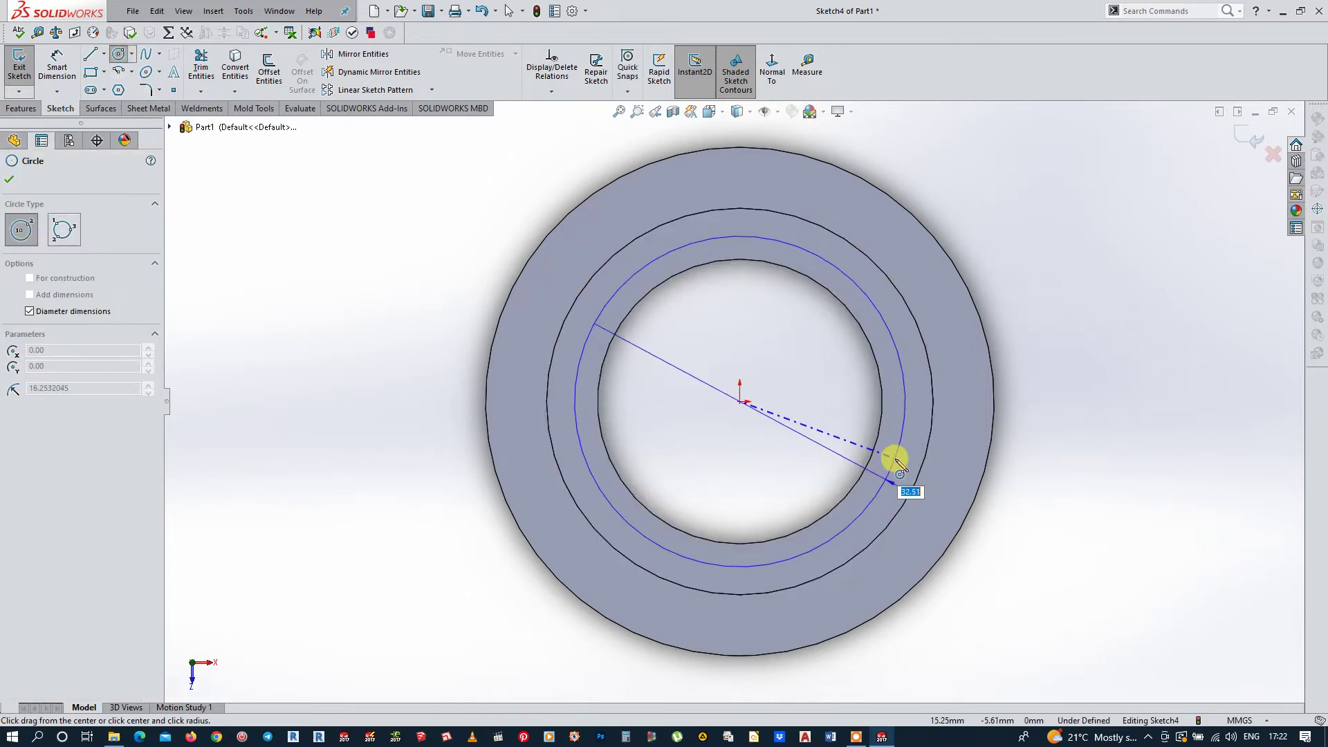
click(894, 459)
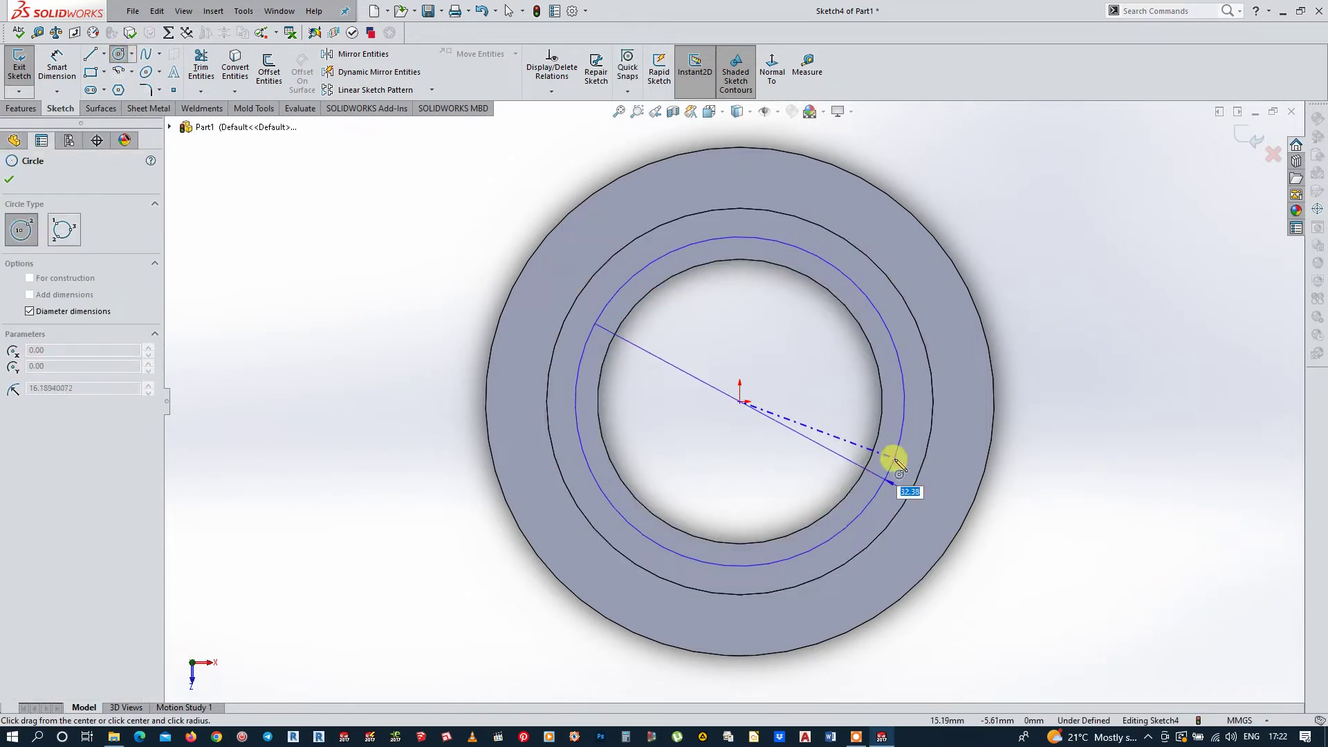
text(31)
key(Return)
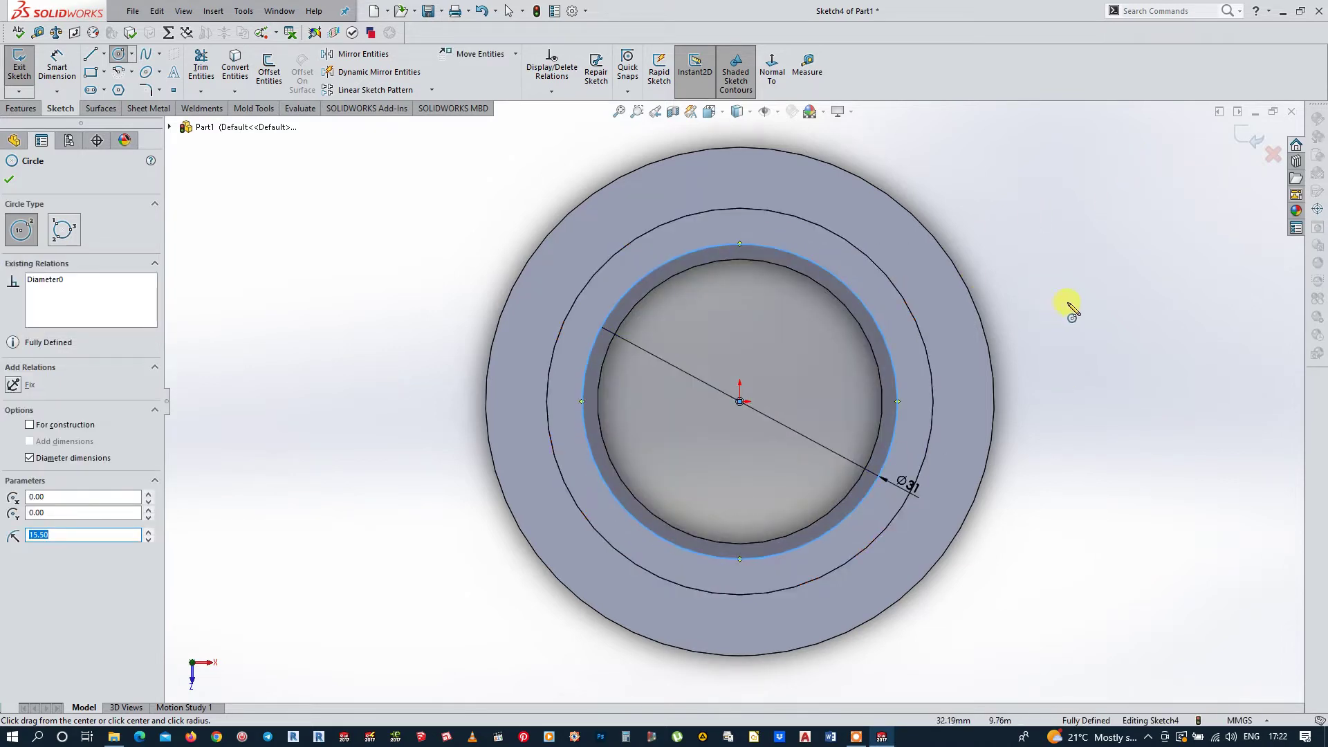
click(1253, 145)
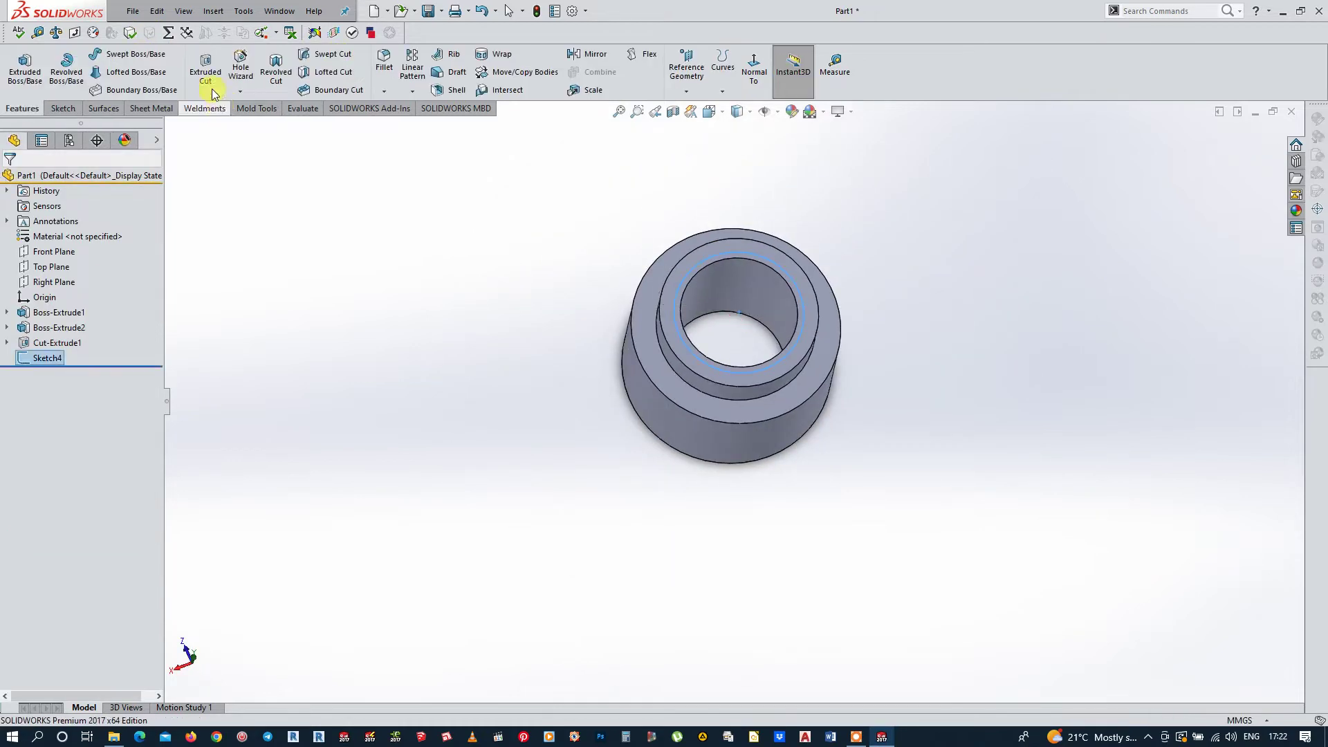
Step: Cut the Ø31 circle 5 mm deep as Cut-Extrude2, forming a counterbore
click(205, 72)
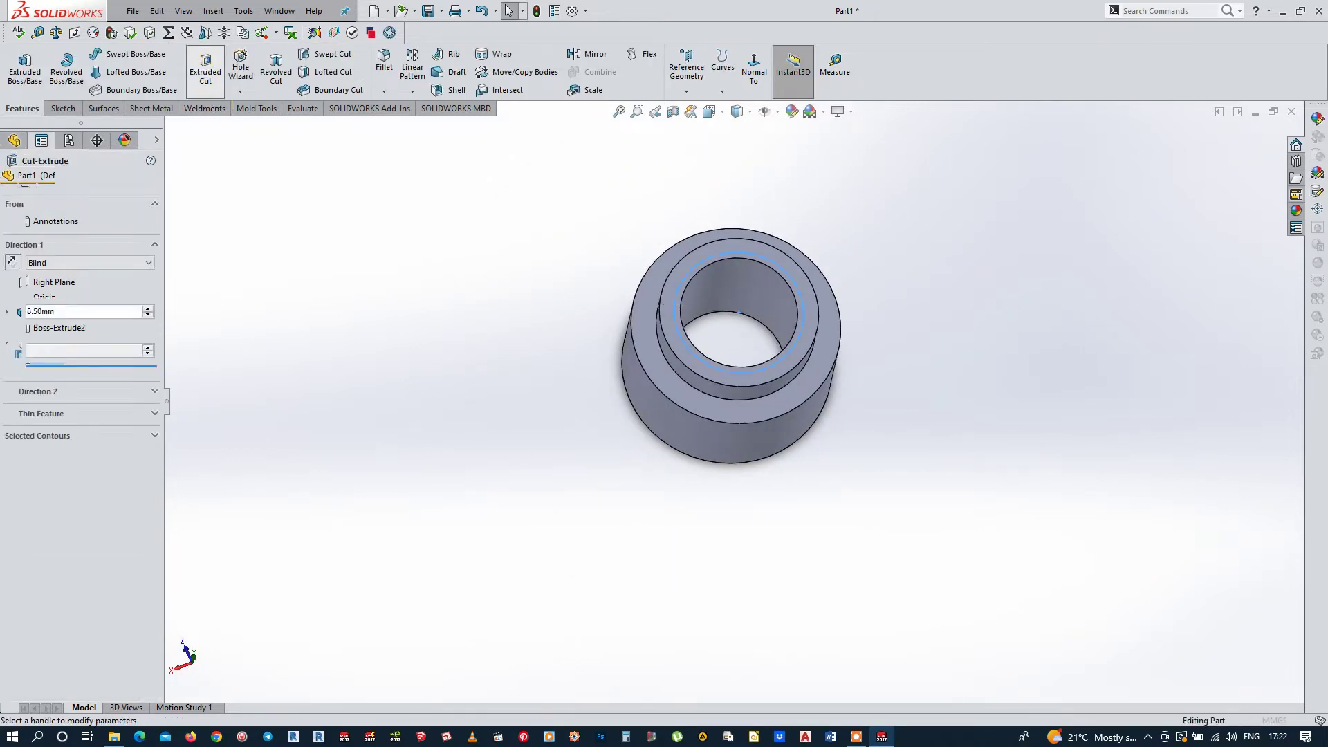
text(5)
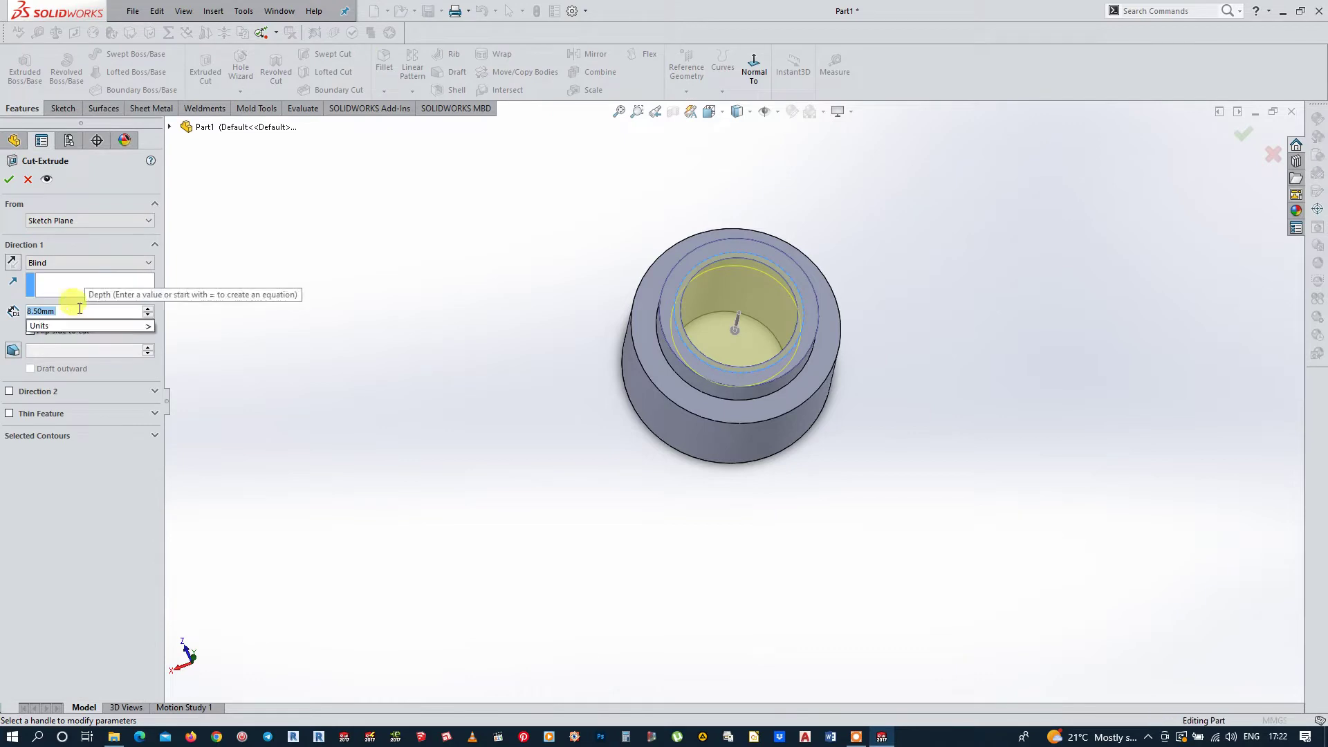
key(Return)
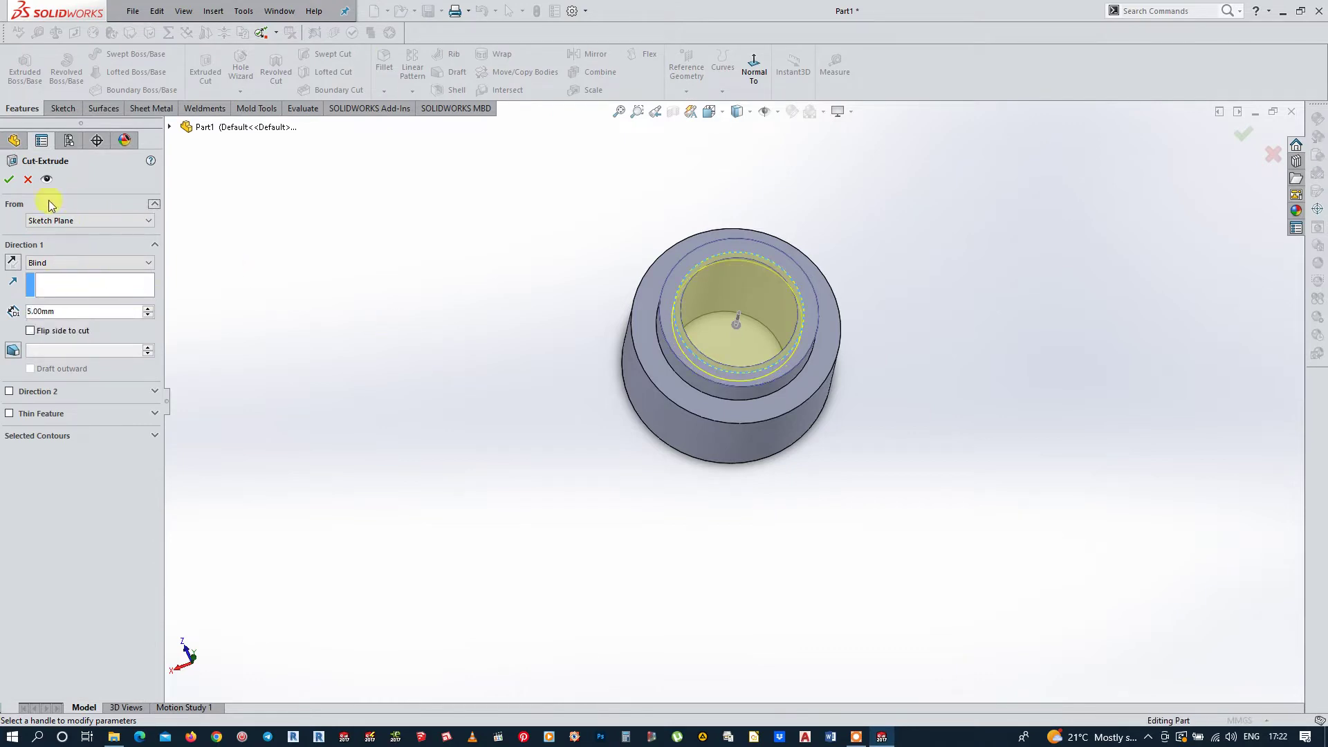
click(7, 180)
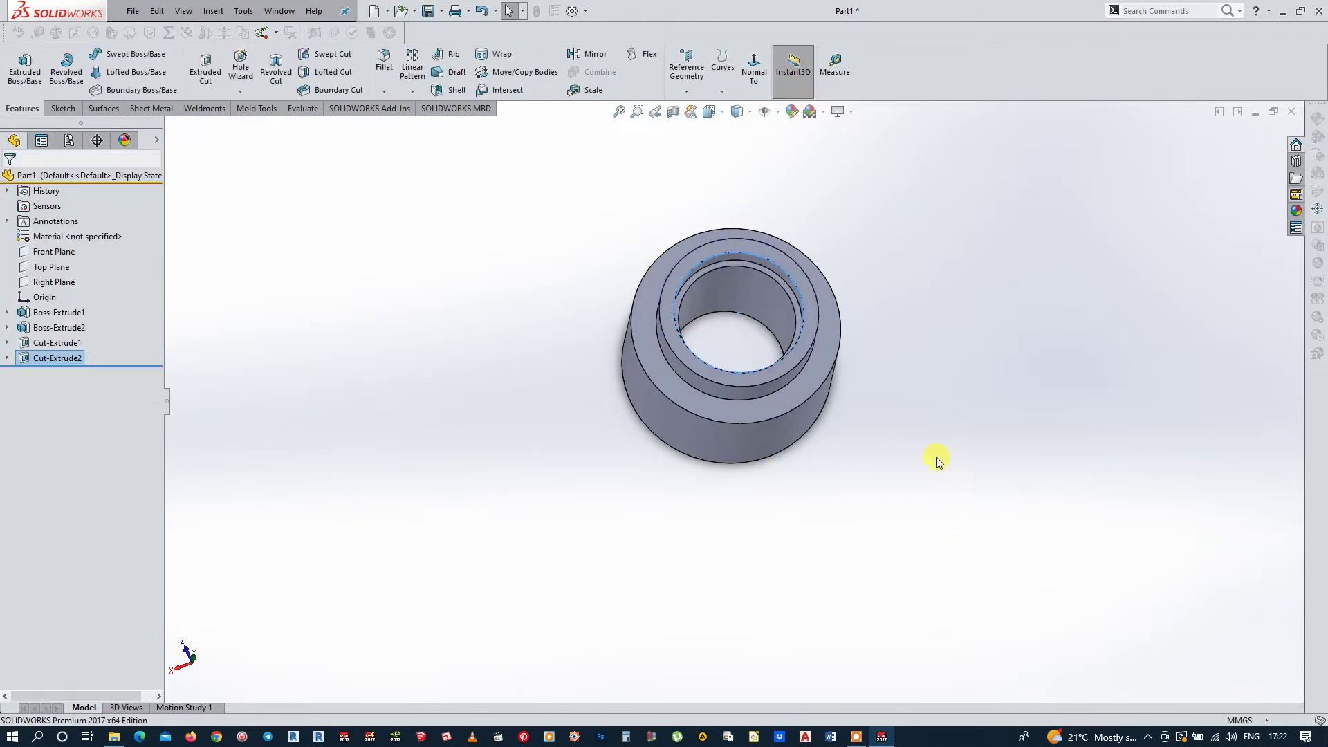
click(963, 353)
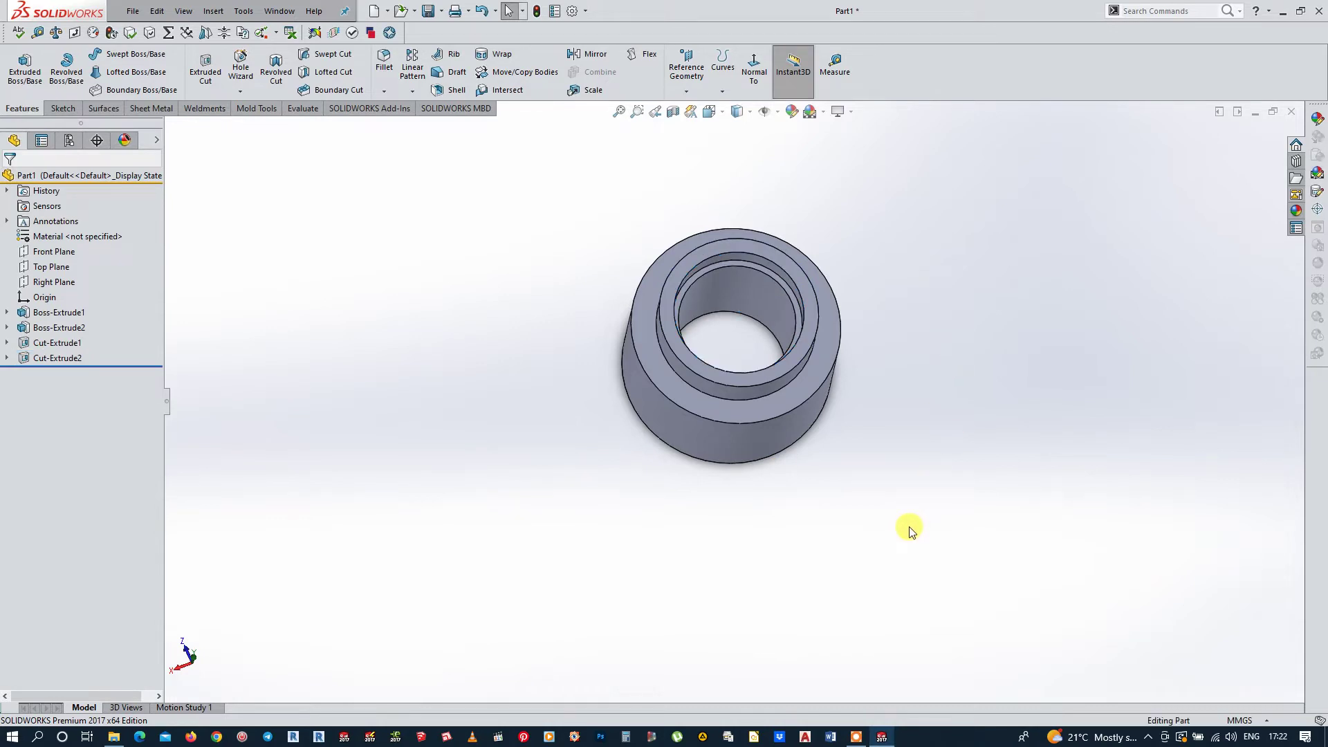
mouse_move(907, 512)
middle_down()
mouse_move(877, 395)
mouse_move(892, 356)
mouse_move(912, 448)
mouse_move(883, 217)
middle_up()
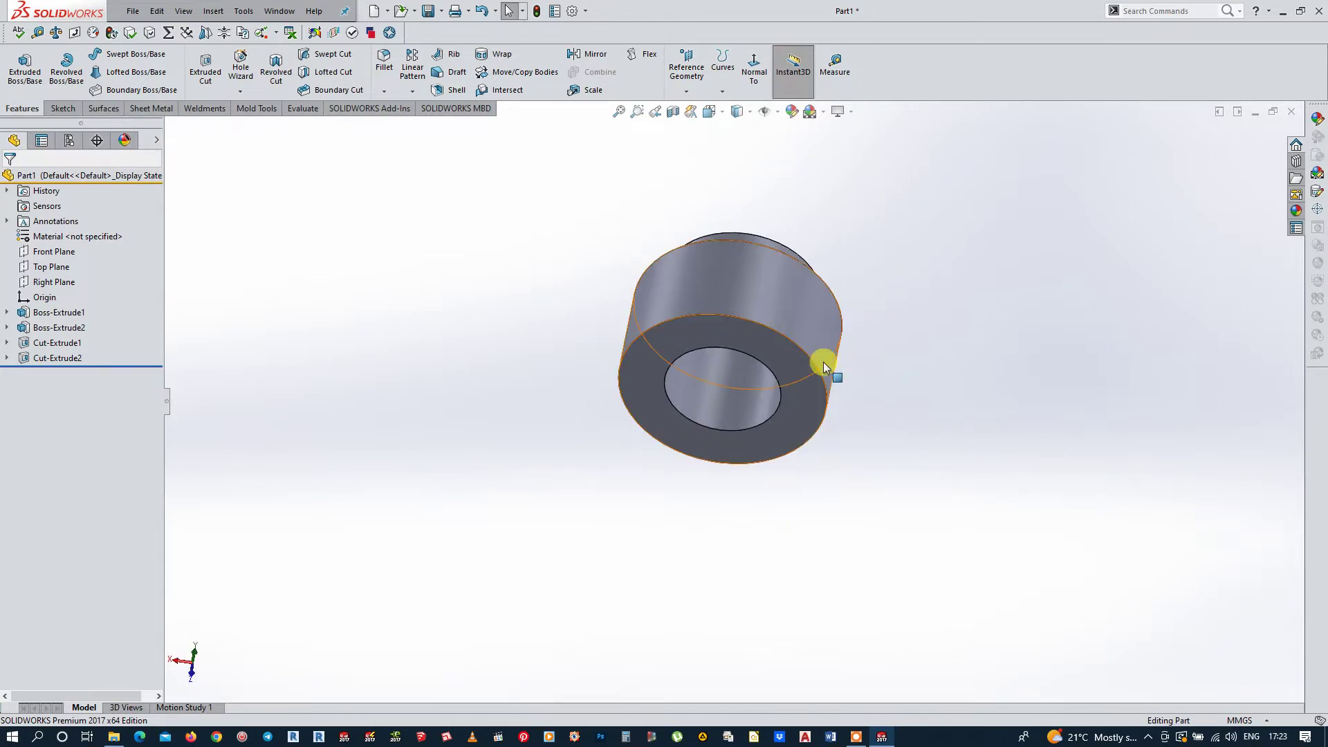
Step: Start a Front Plane sketch and measure the hub's right vertical edge
click(24, 253)
click(31, 224)
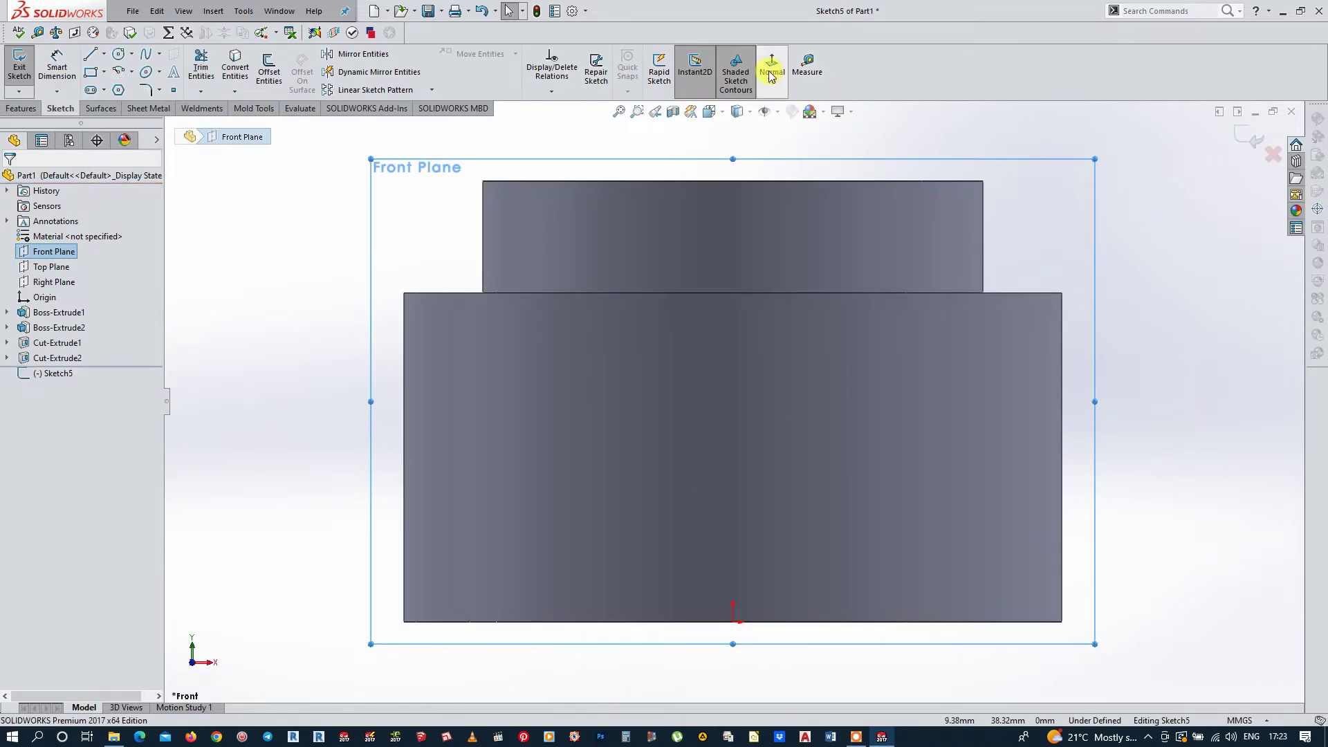
click(808, 70)
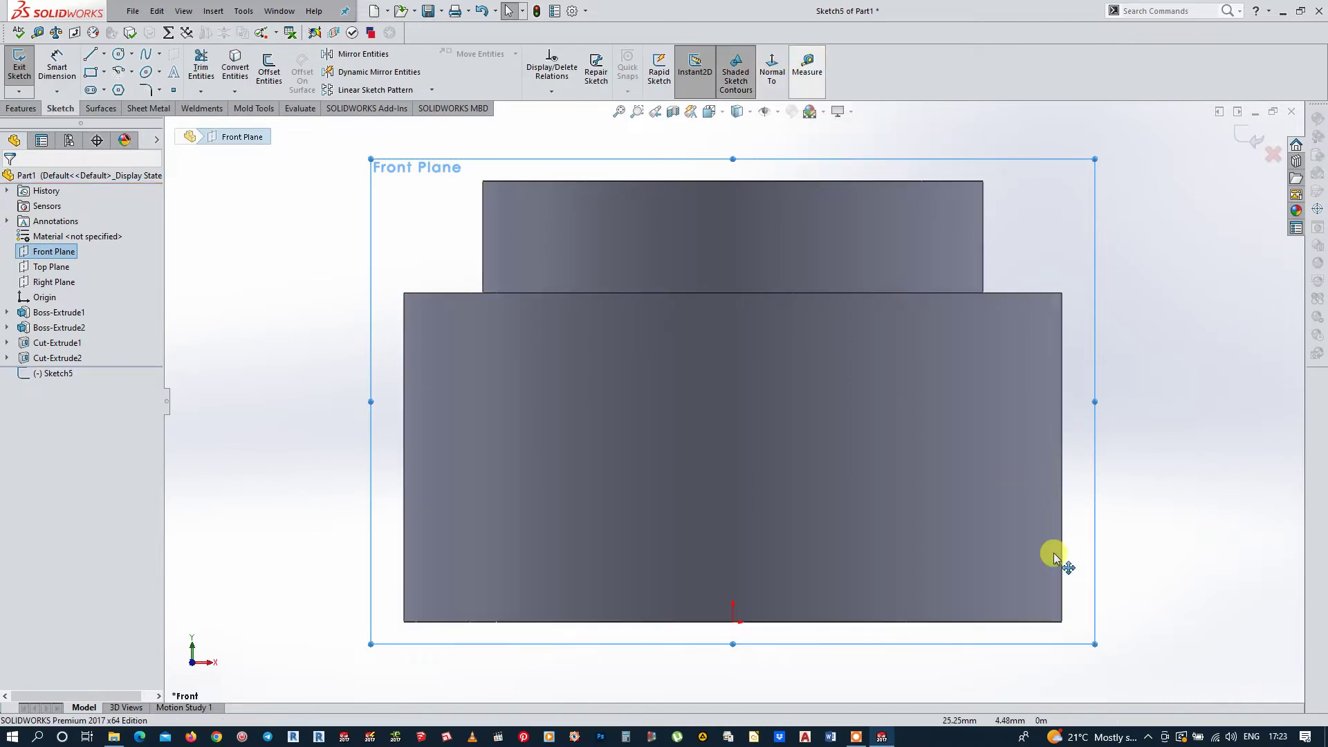
click(1062, 465)
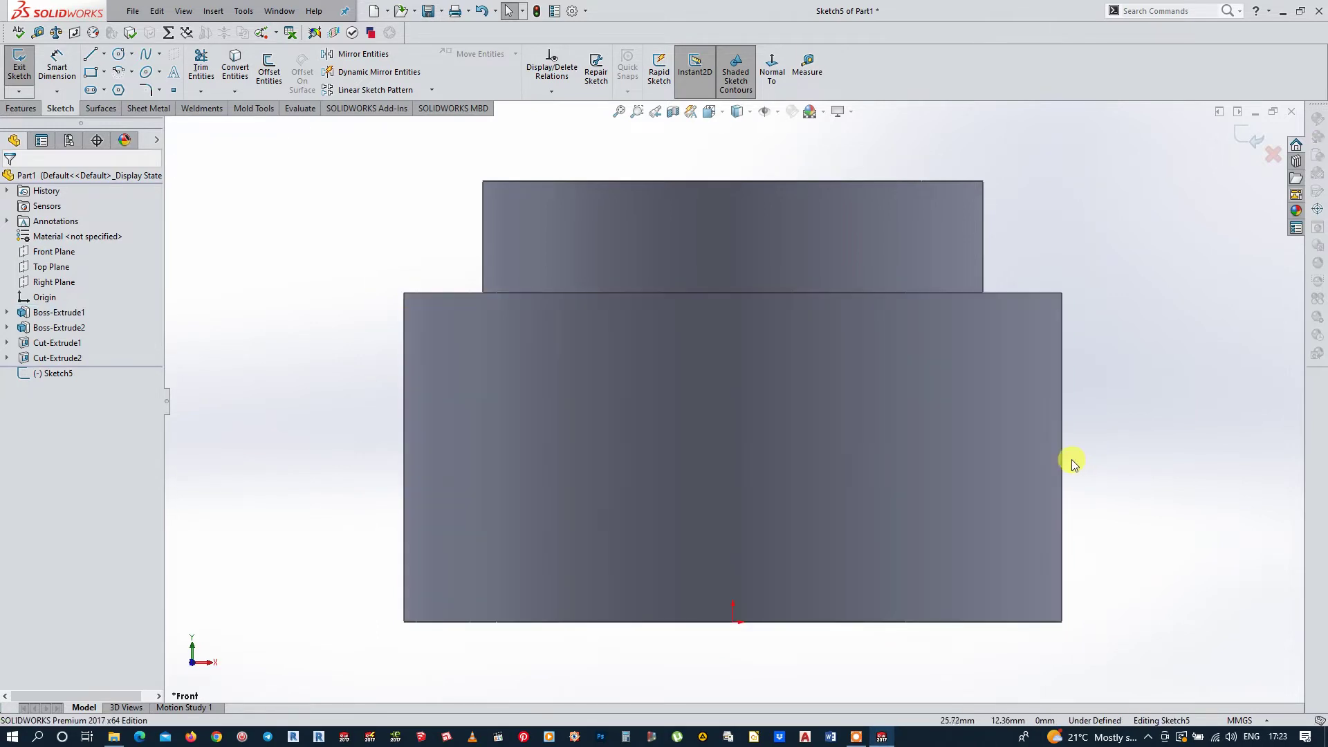
click(1063, 472)
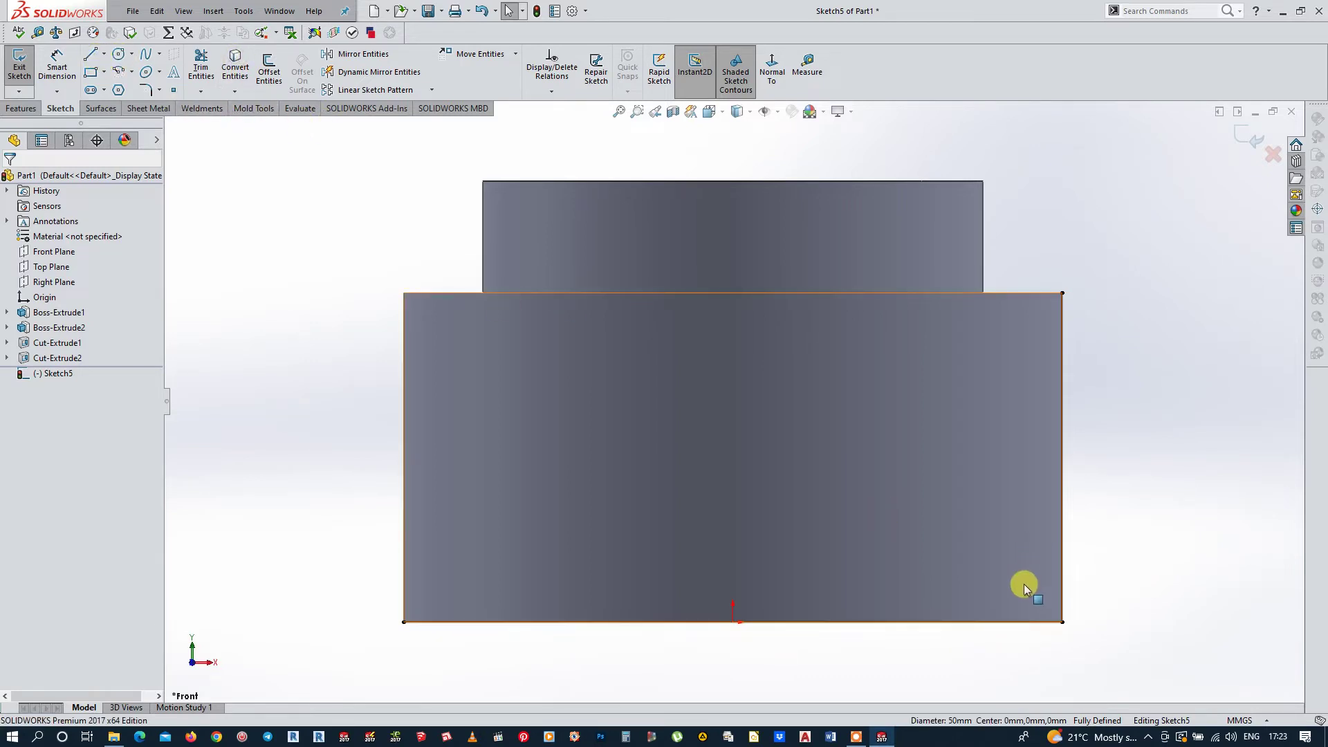
Step: Draw a vertical line from the bottom edge with a tangent arc to the right edge
click(986, 621)
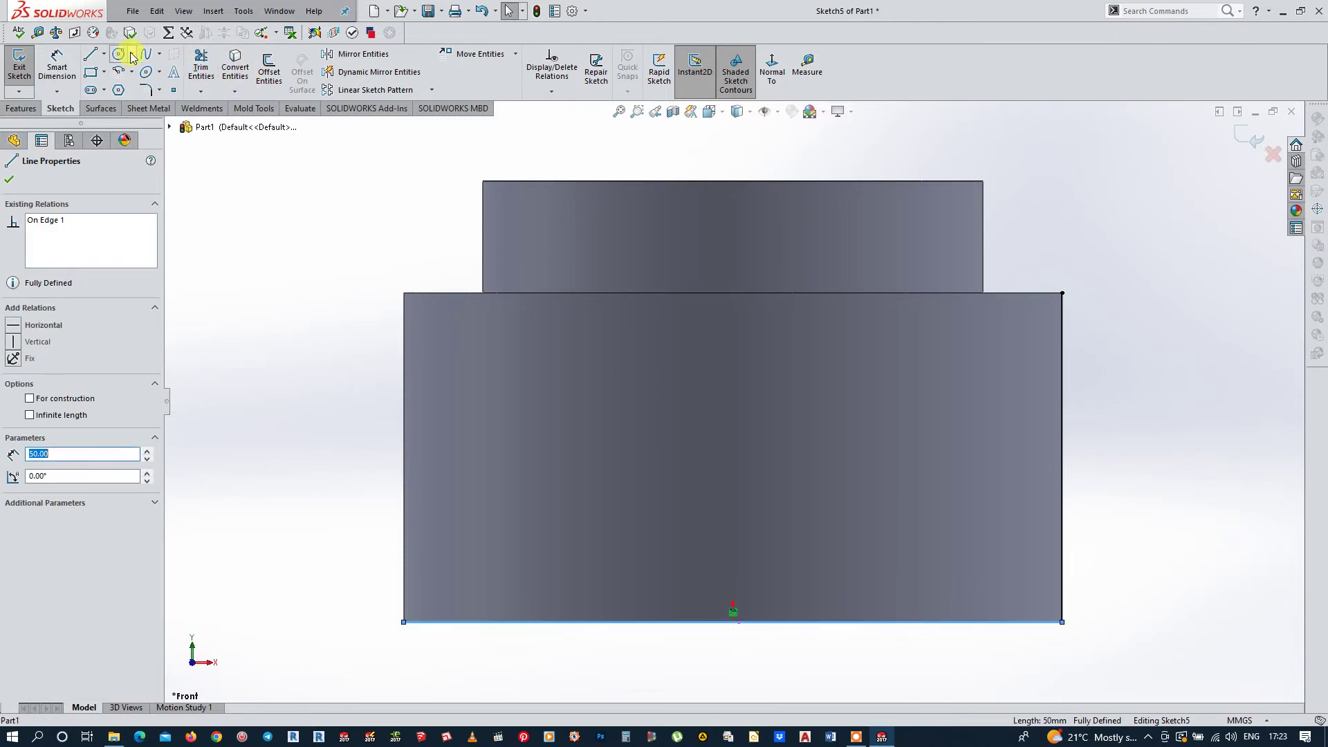
click(89, 55)
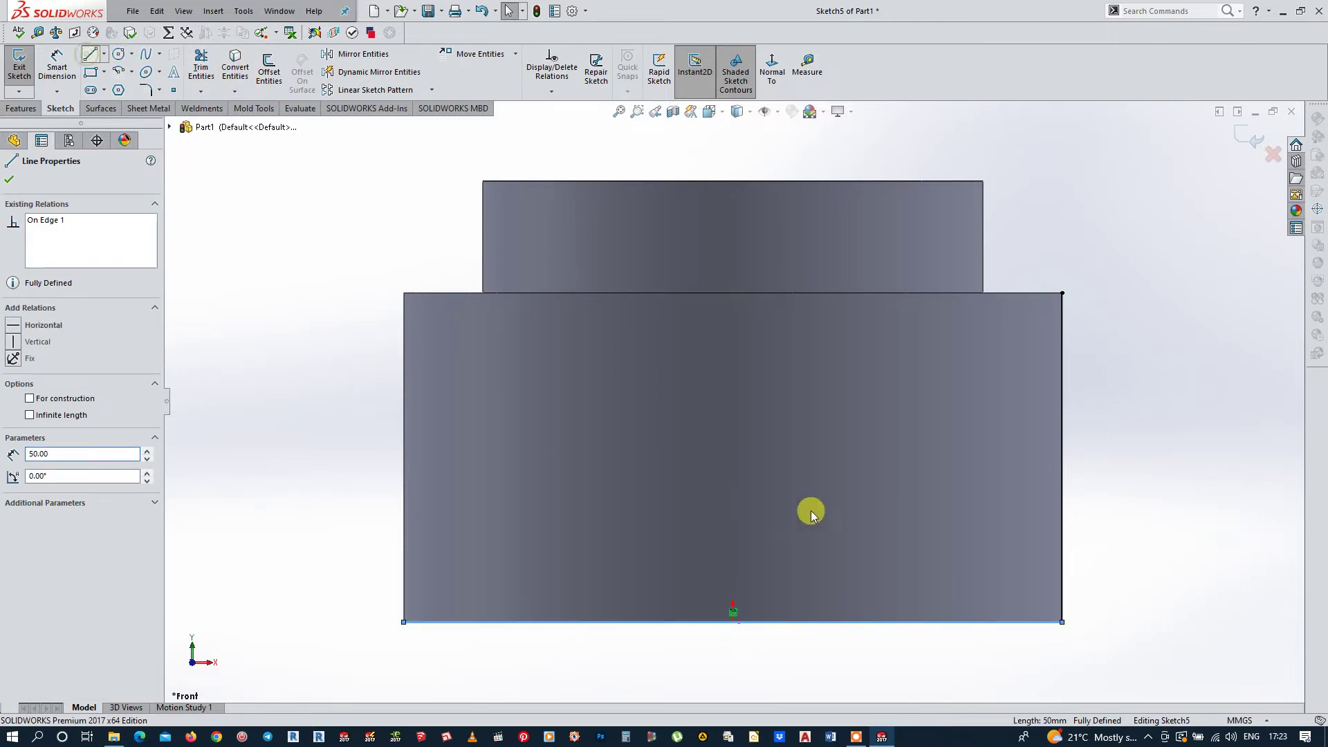
click(985, 621)
click(985, 517)
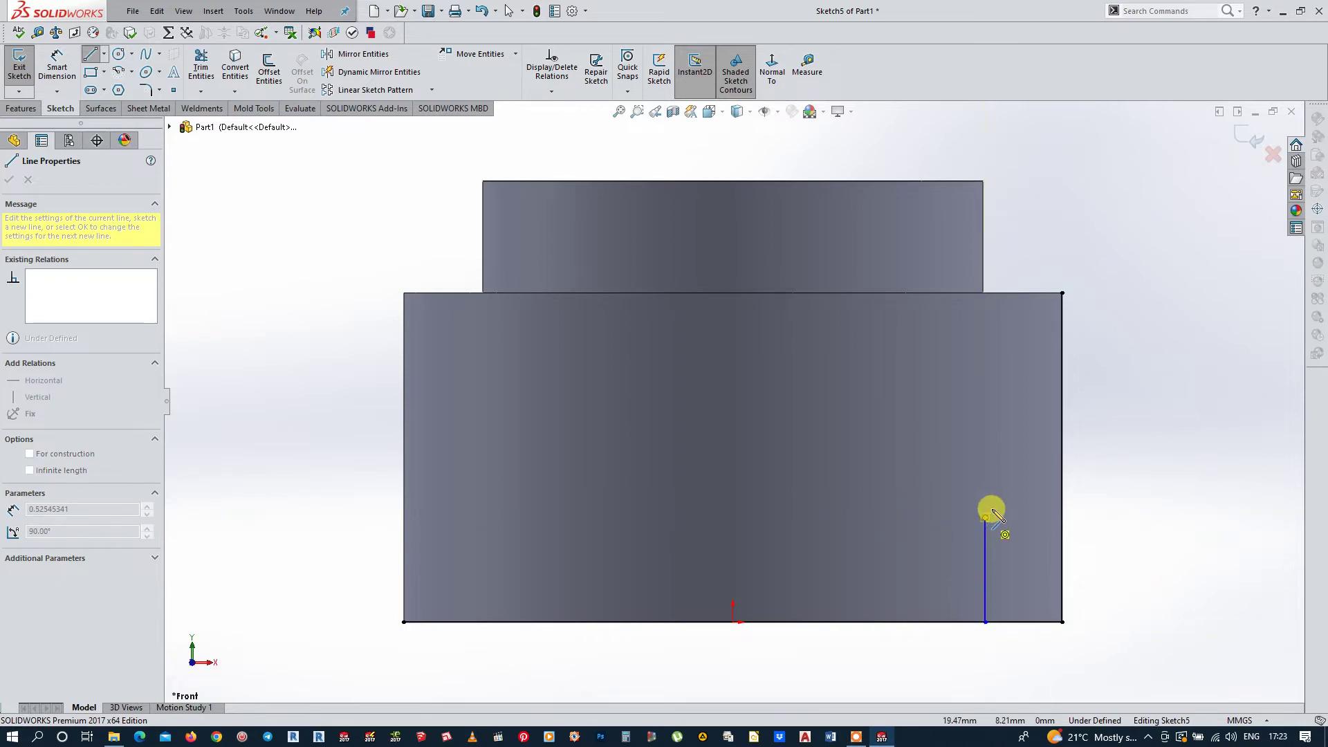
click(1063, 407)
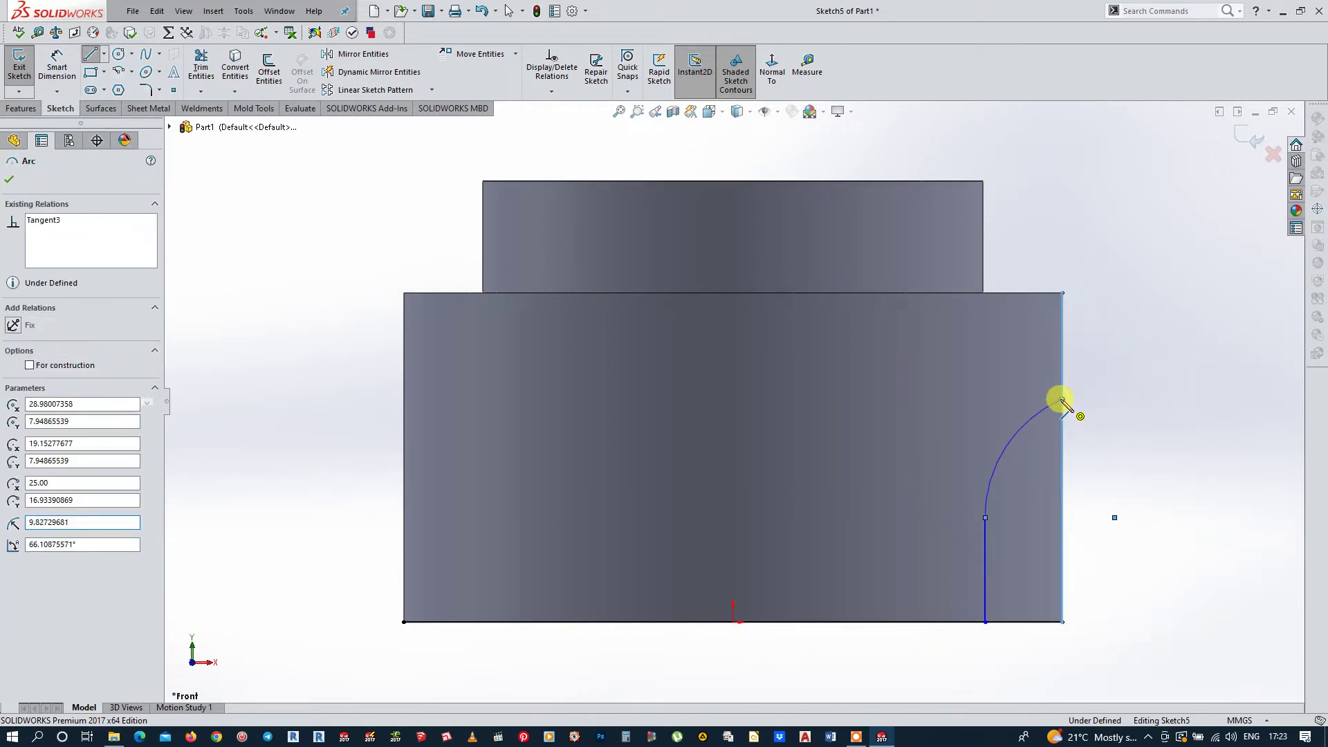
key(Escape)
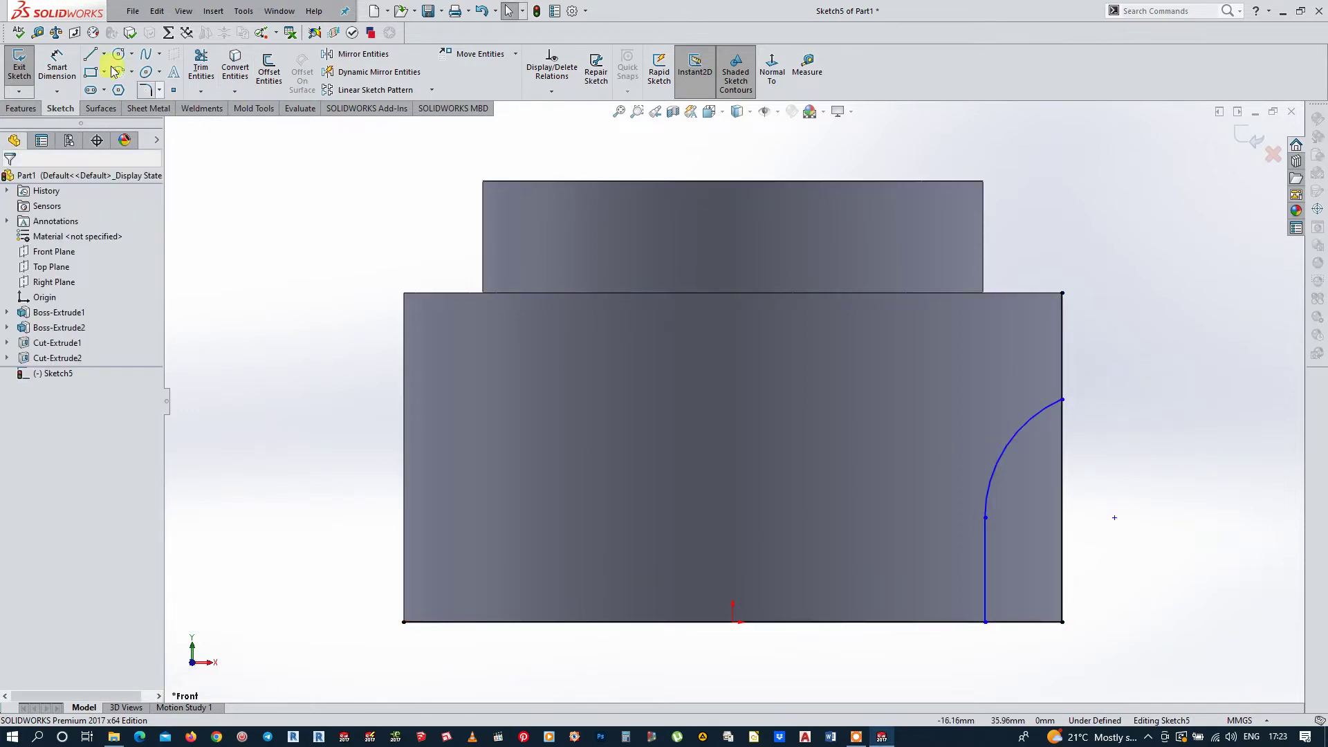
Step: Dimension the vertical line to 6 mm and the arc radius to R15
click(59, 73)
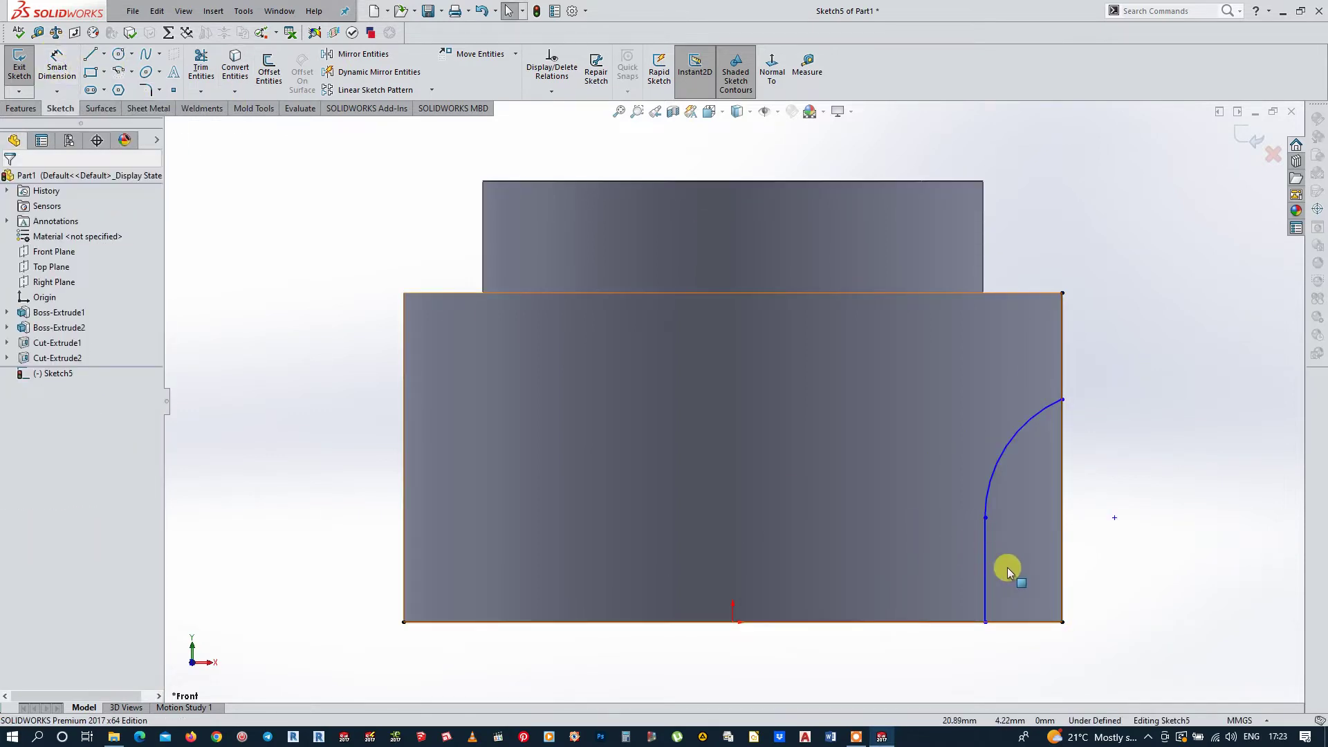
click(57, 66)
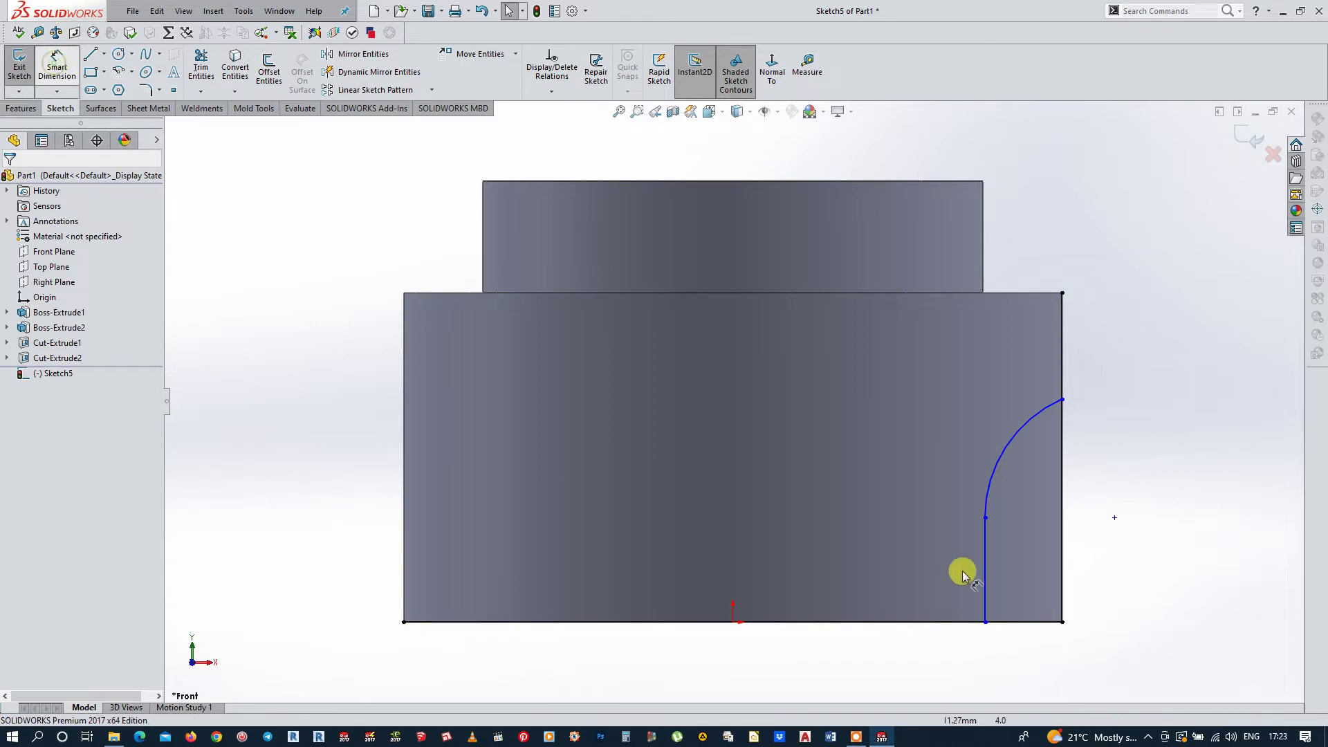
click(986, 555)
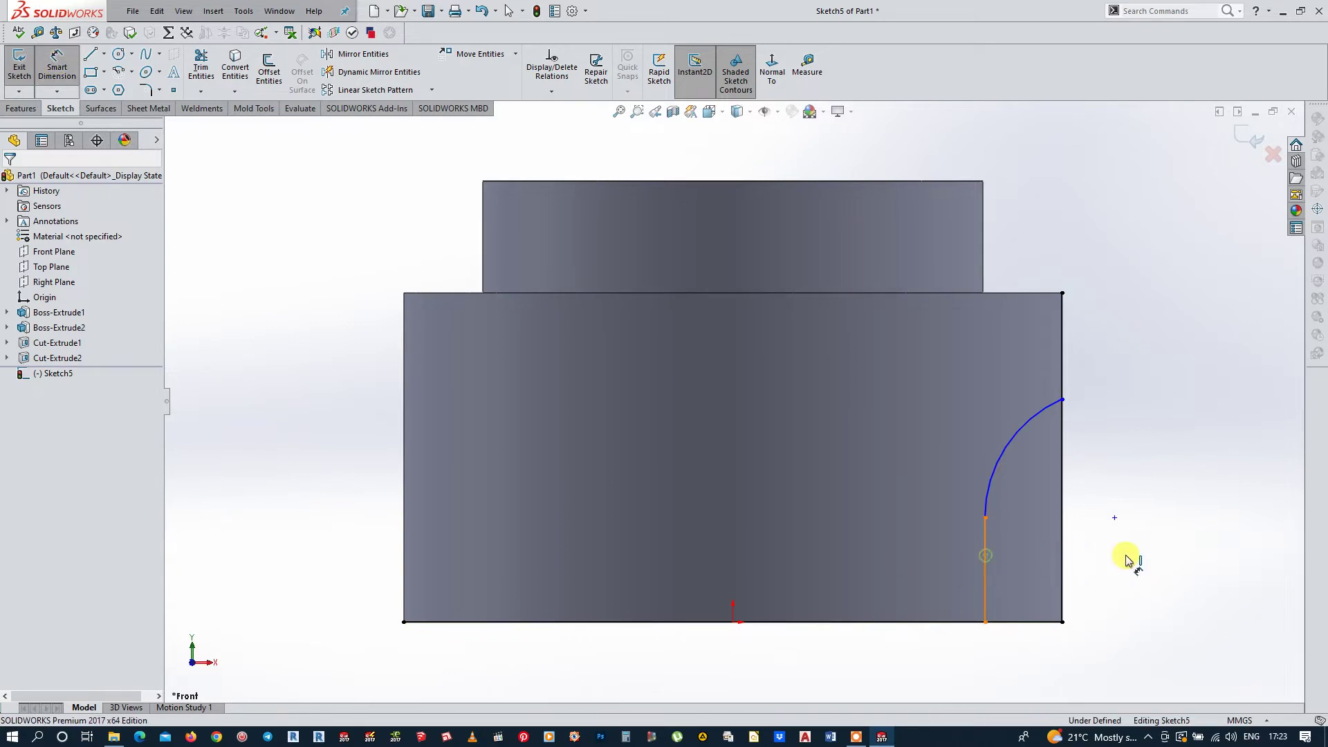
click(1195, 559)
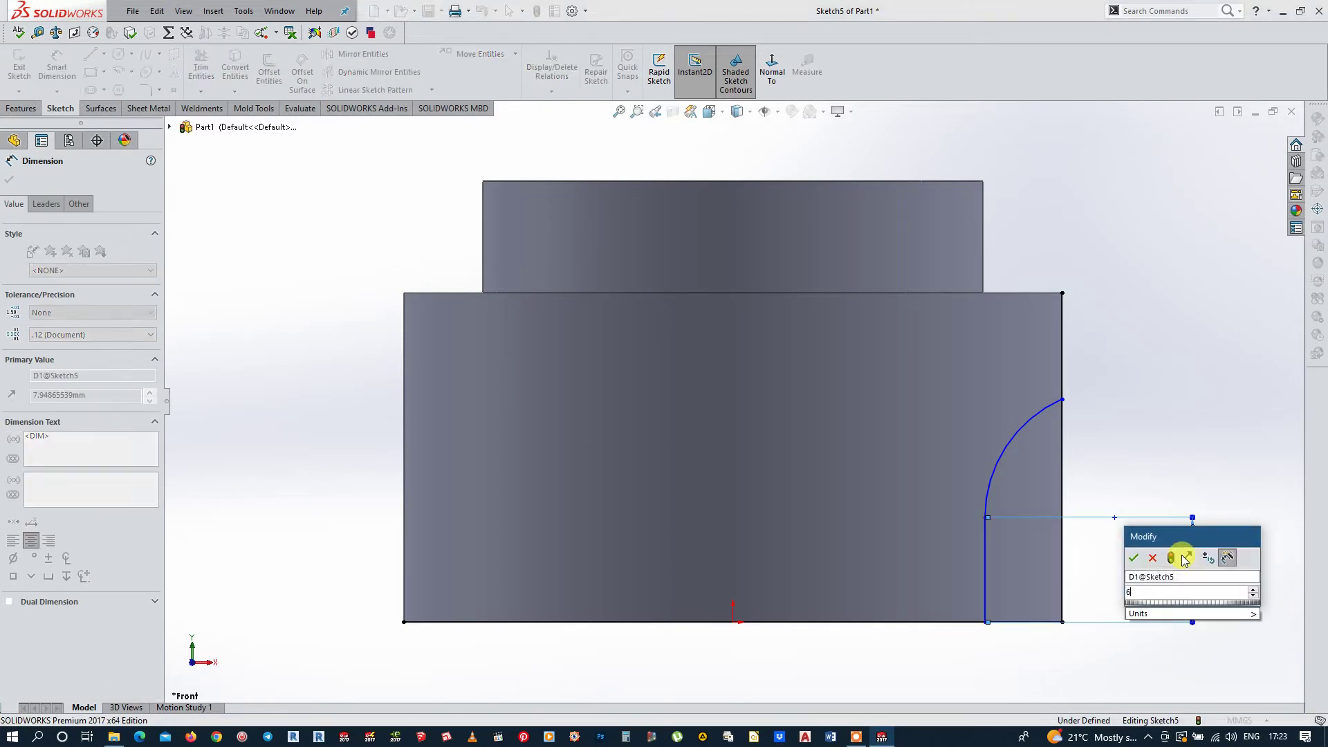
text(6)
key(Return)
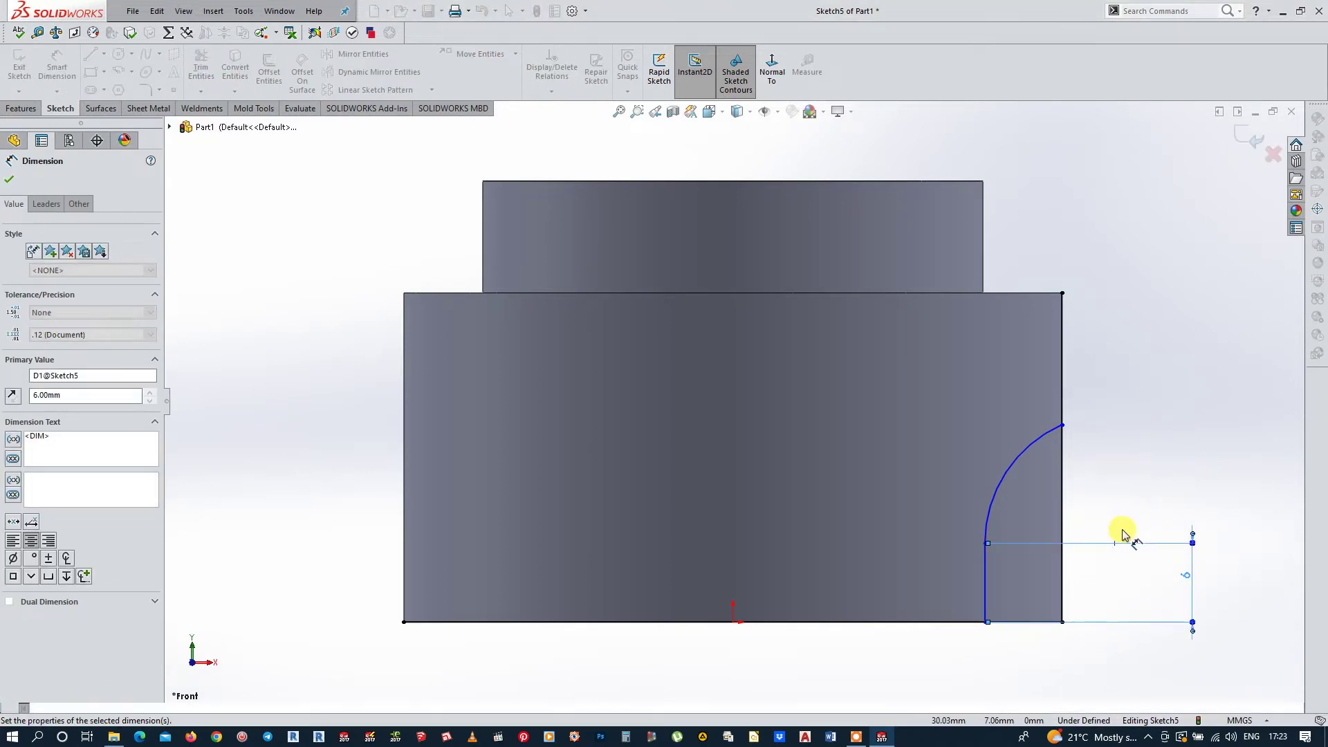
click(1018, 463)
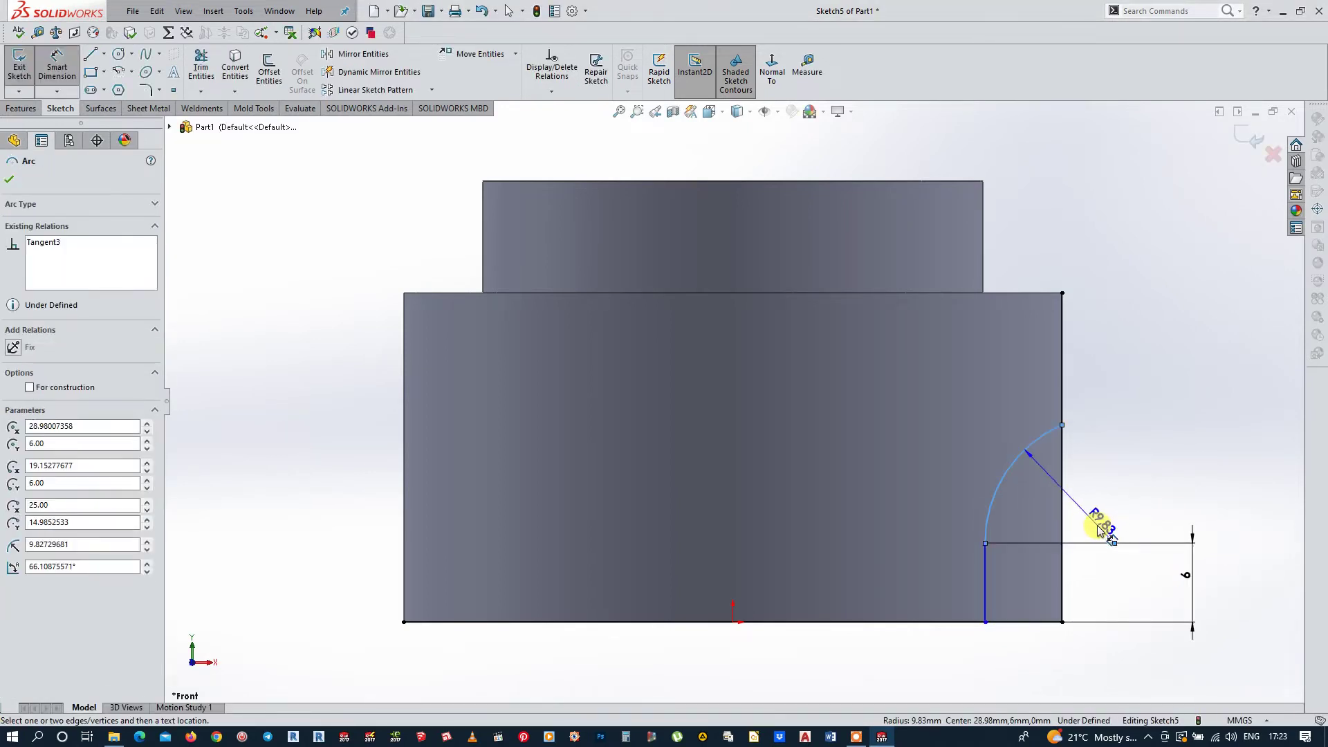
click(1098, 527)
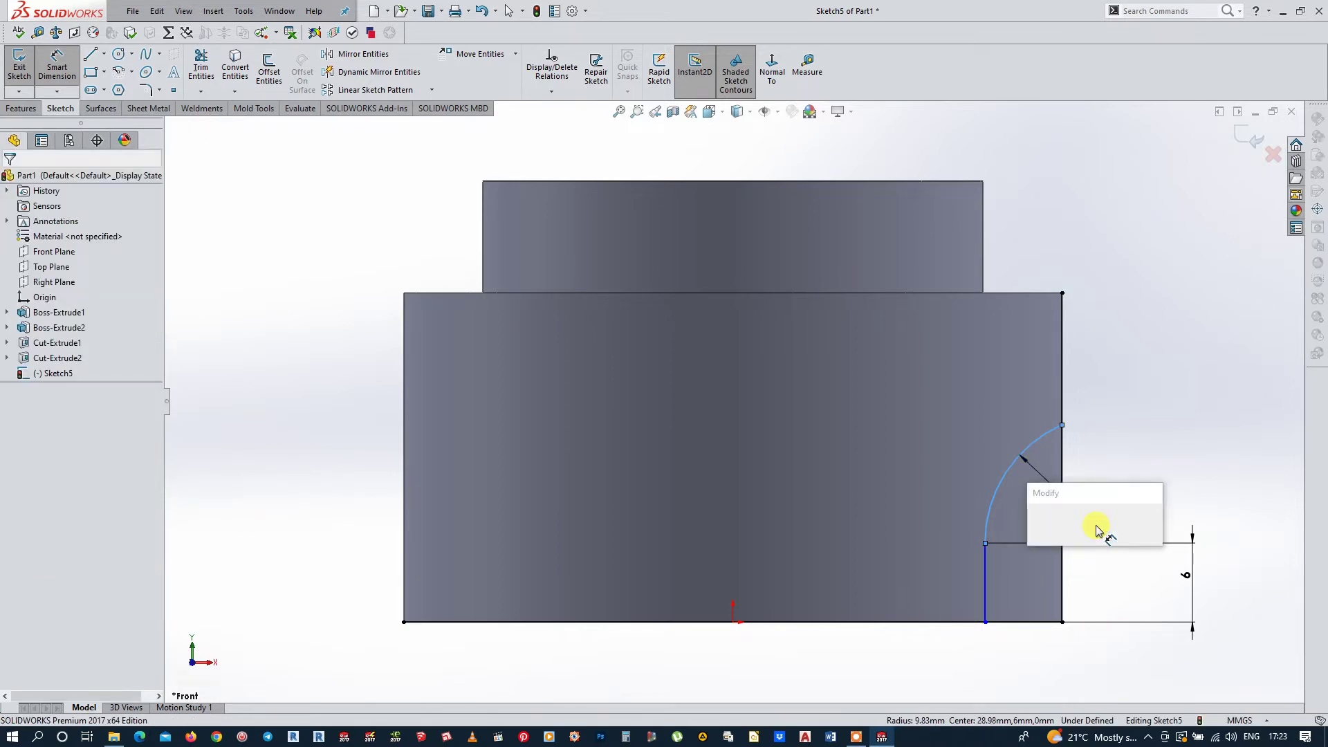
text(15)
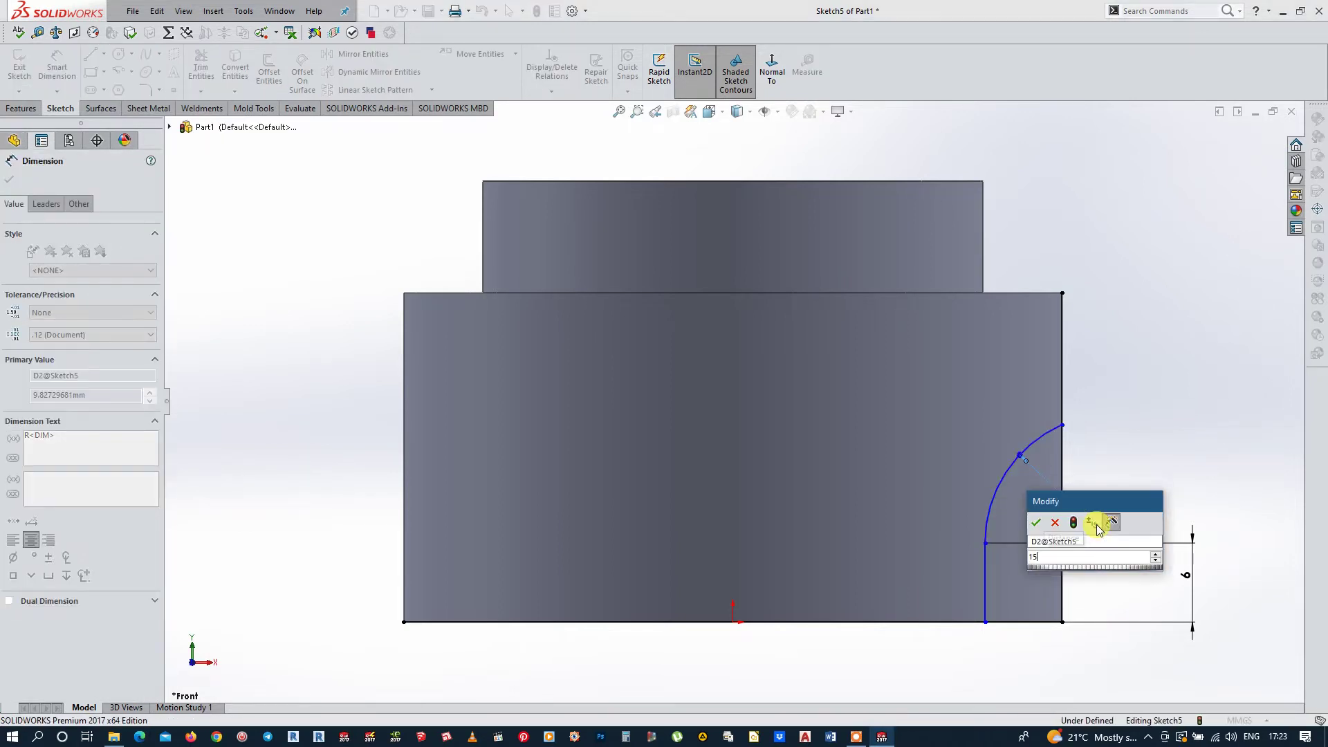
key(Return)
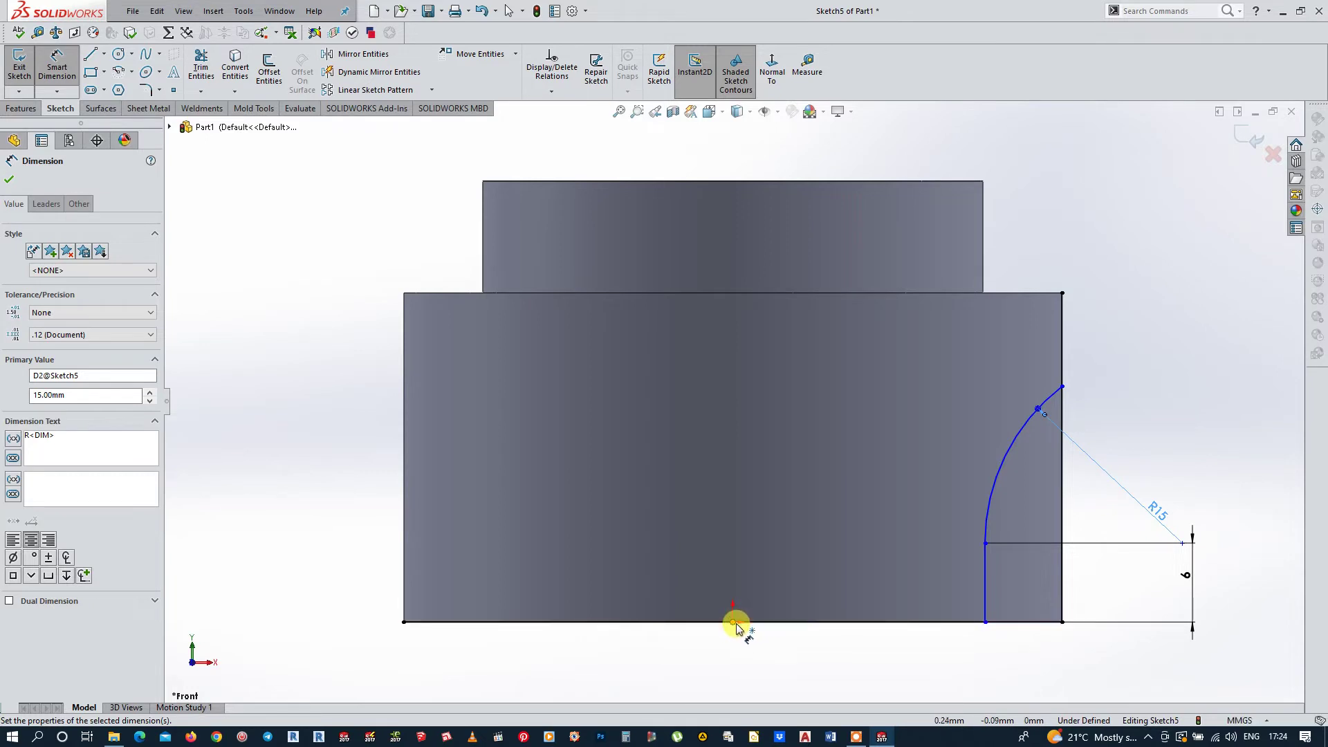
key(Escape)
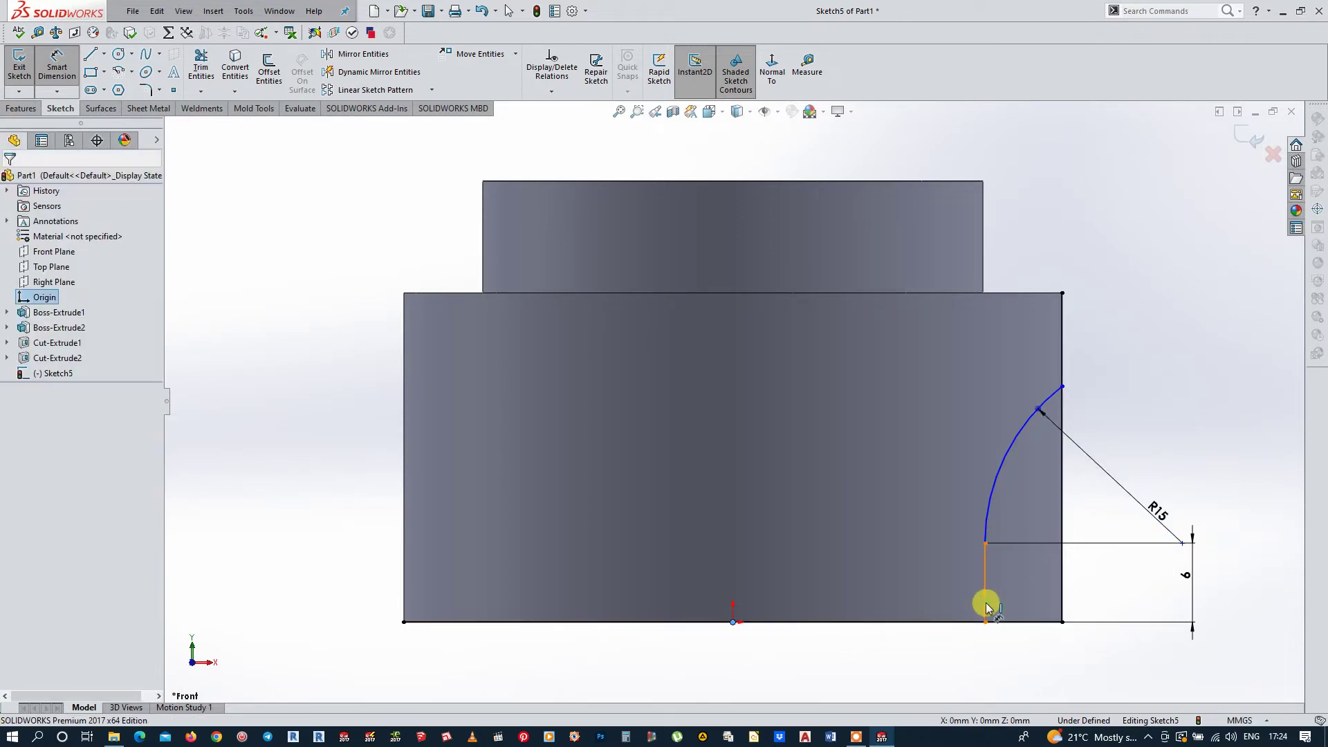
Step: Dimension the line 20 mm from the origin, fully defining Sketch5
click(986, 603)
click(734, 622)
click(848, 669)
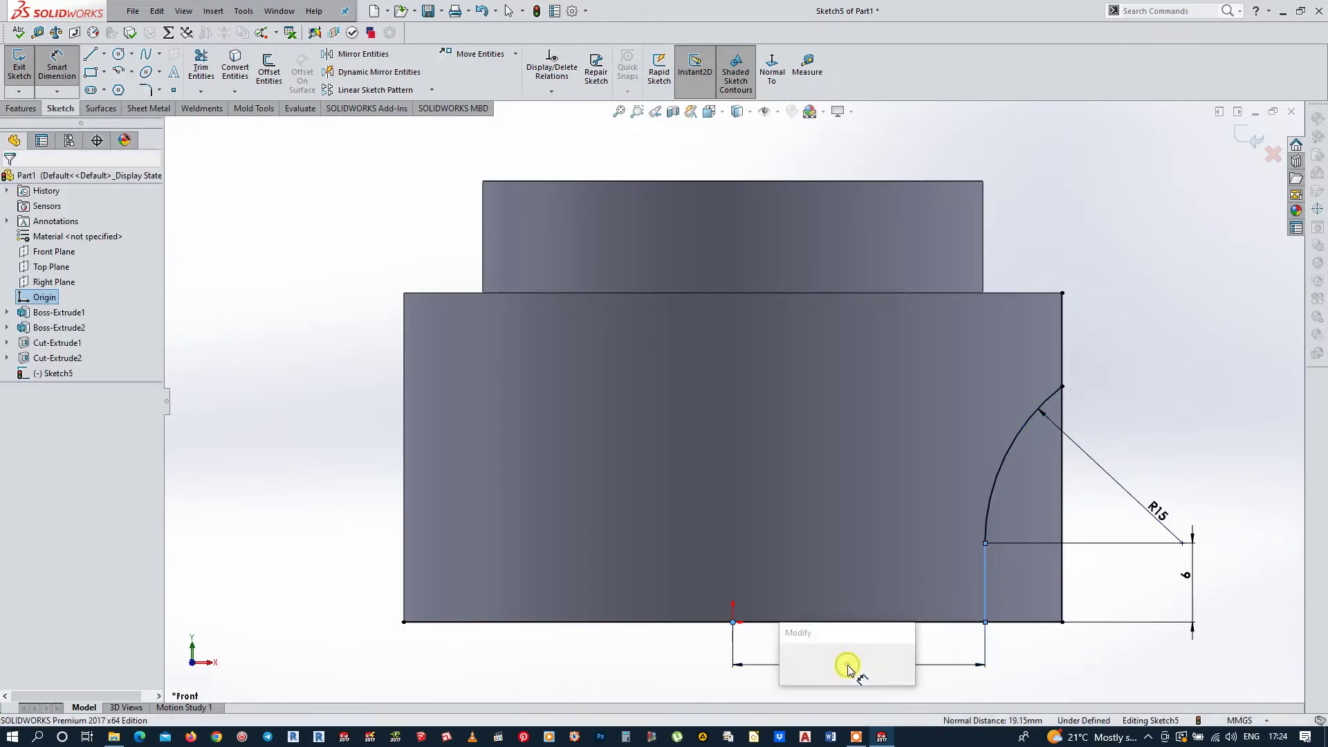
text(20)
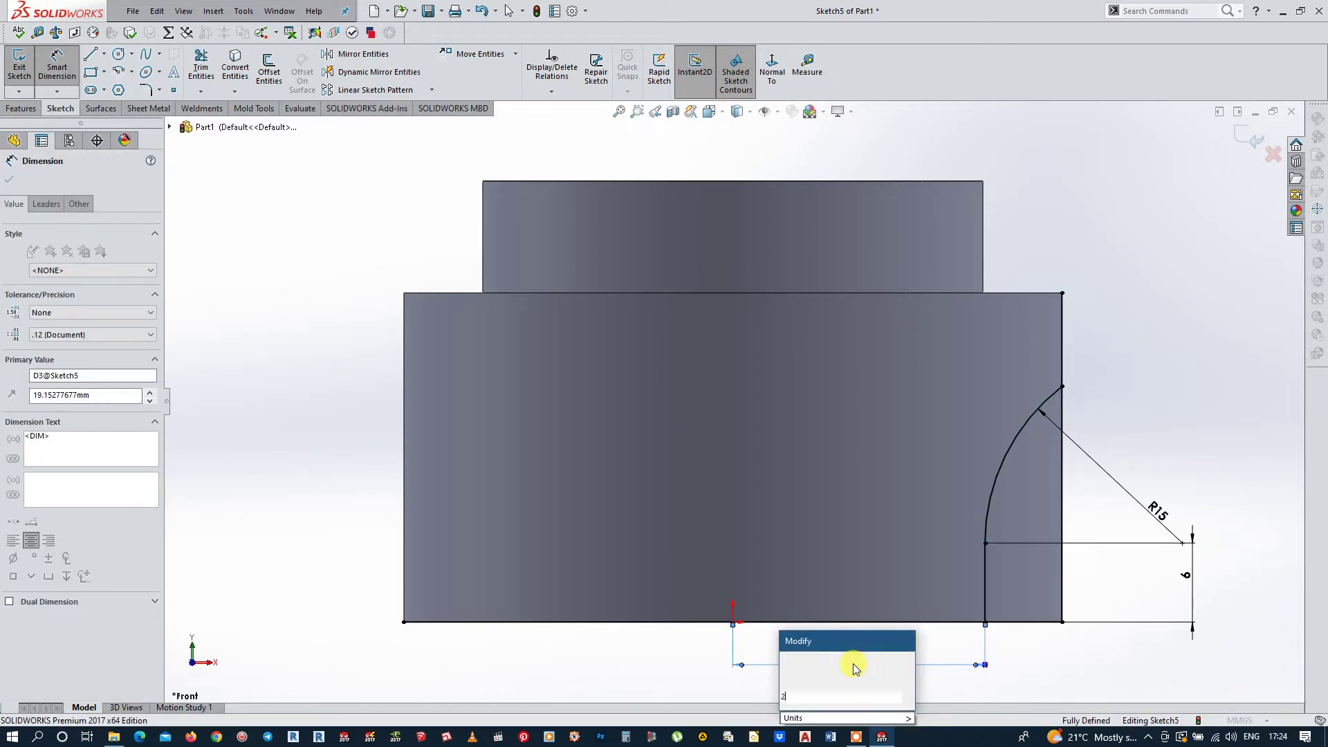
key(Return)
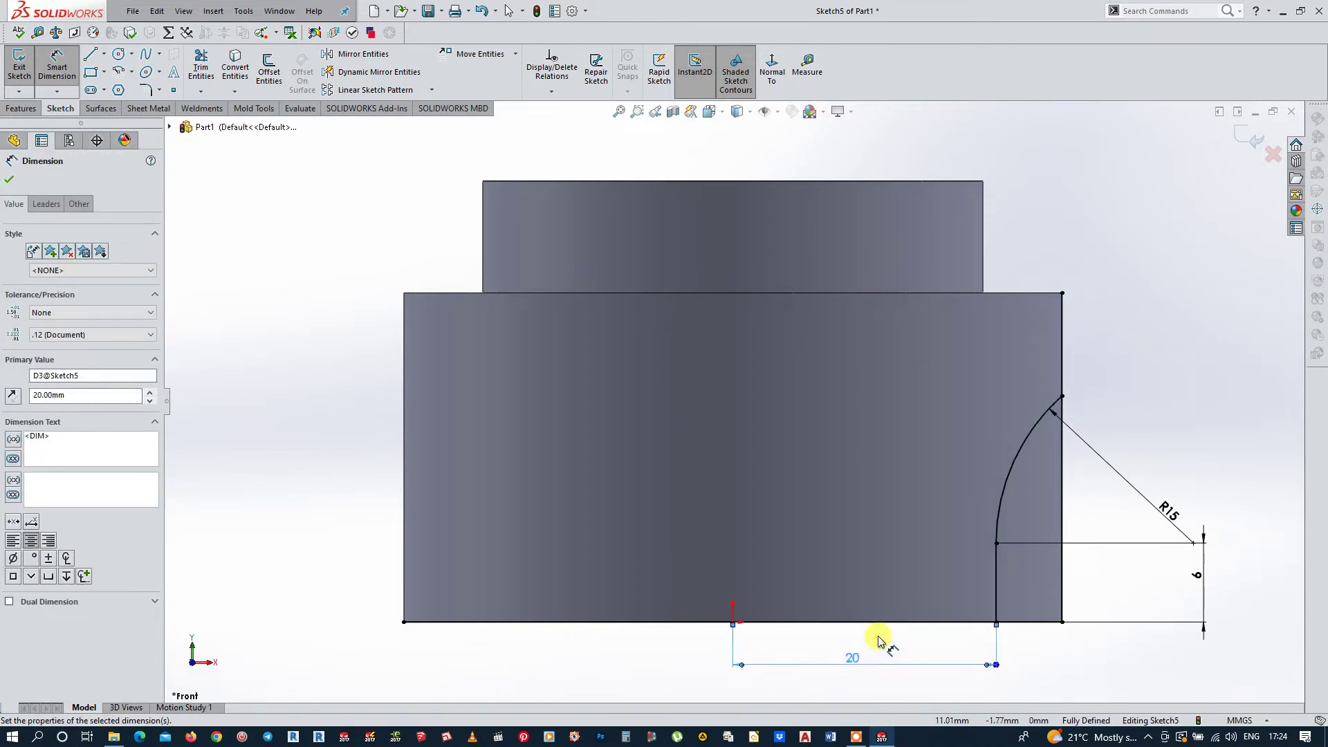
key(Escape)
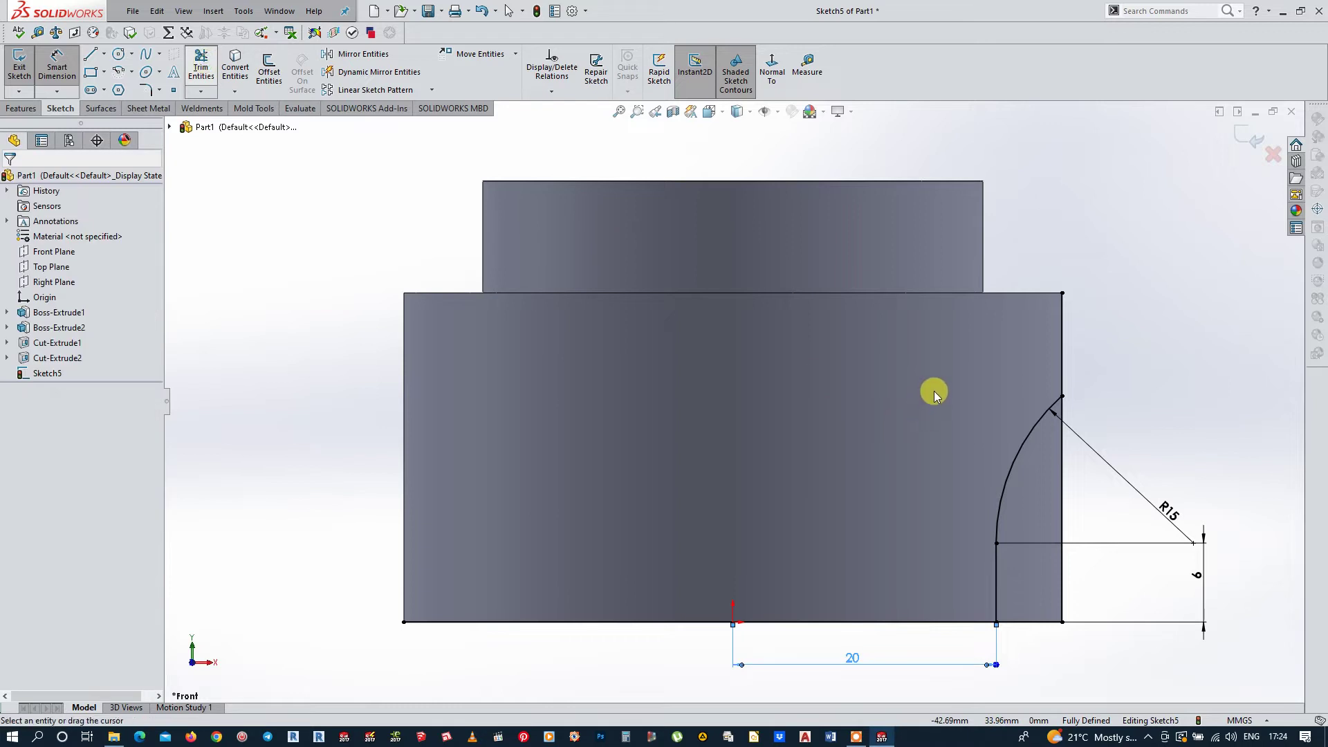
Step: Trim away the unwanted bottom line segment from the spoke profile
key(t)
drag(925, 429, 960, 640)
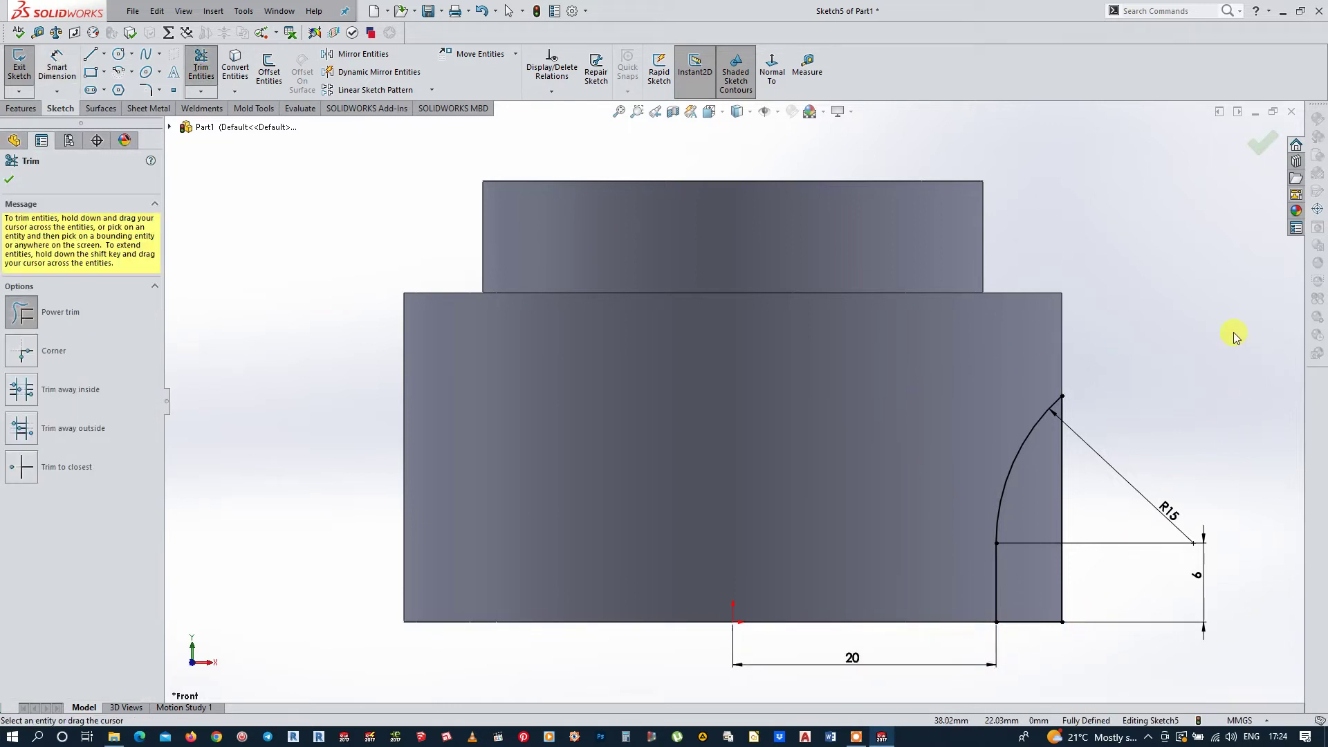
click(1263, 142)
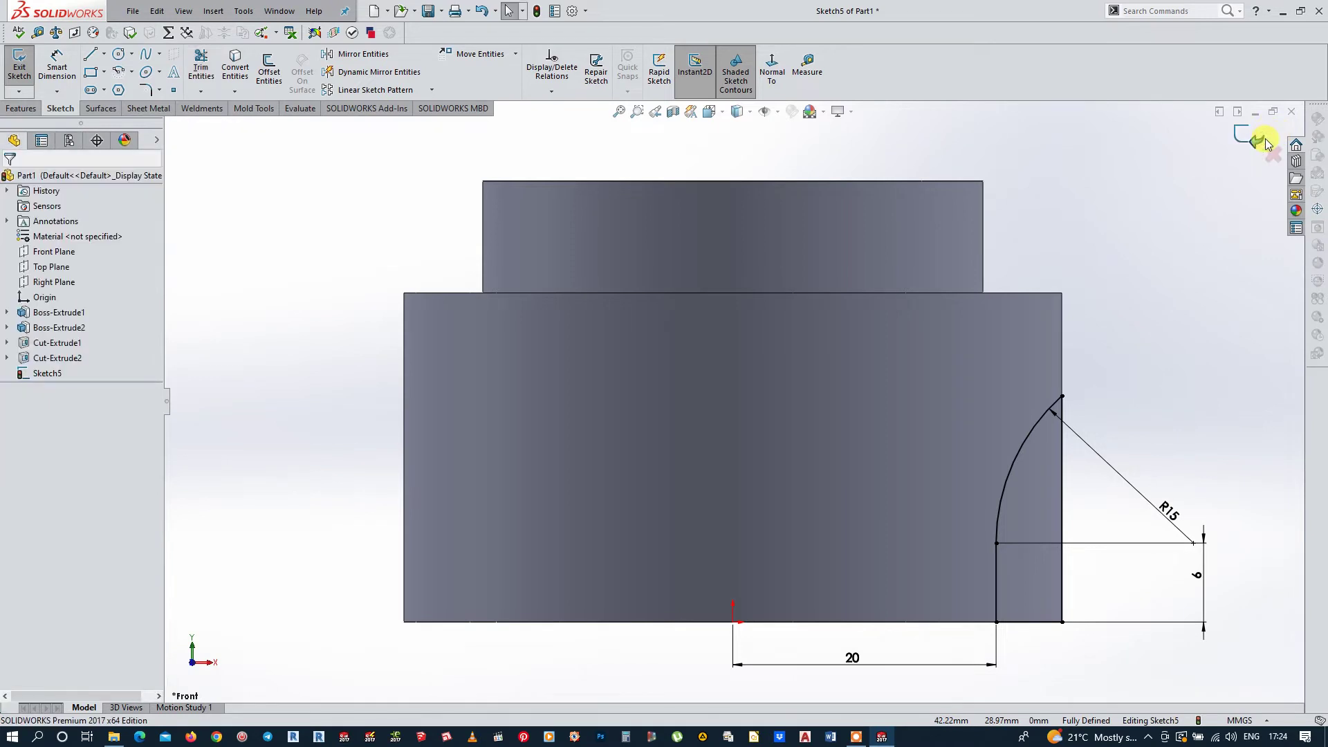
click(1257, 138)
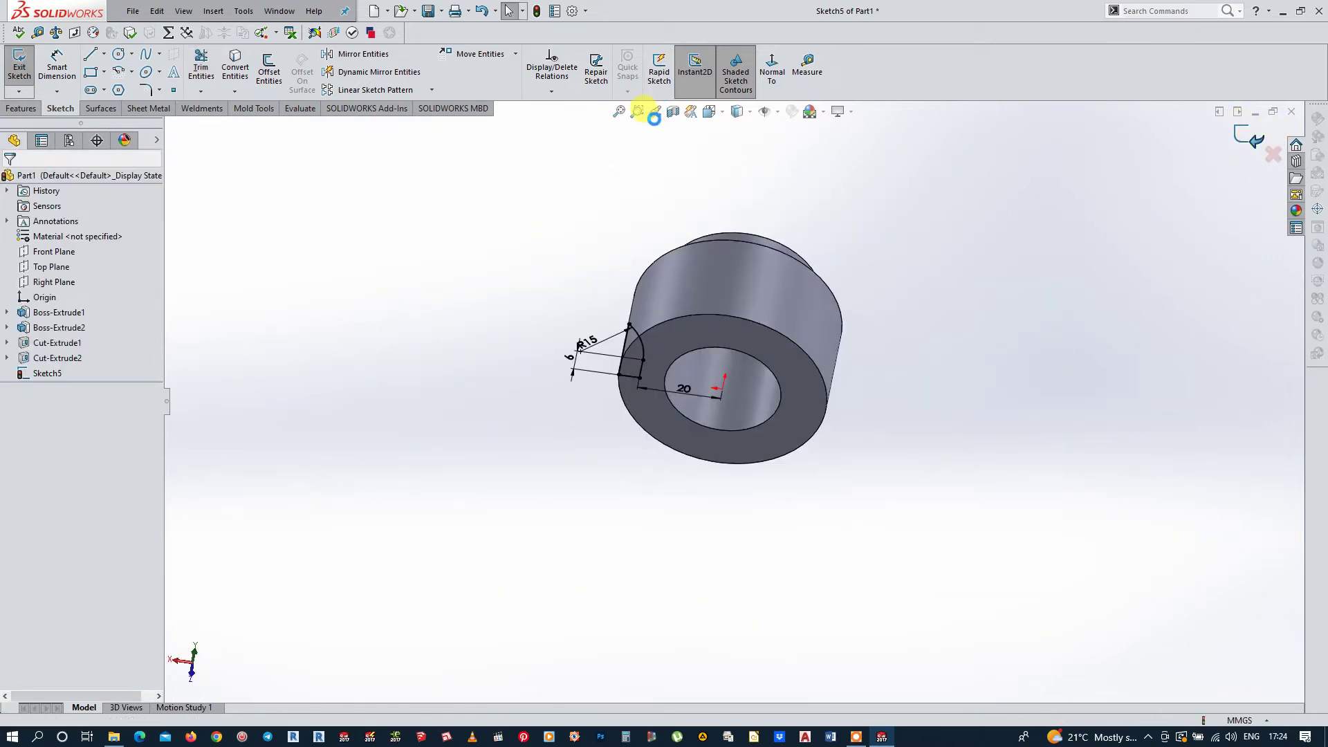
Step: Cut the profile 4 mm Mid Plane as Cut-Extrude3
click(27, 56)
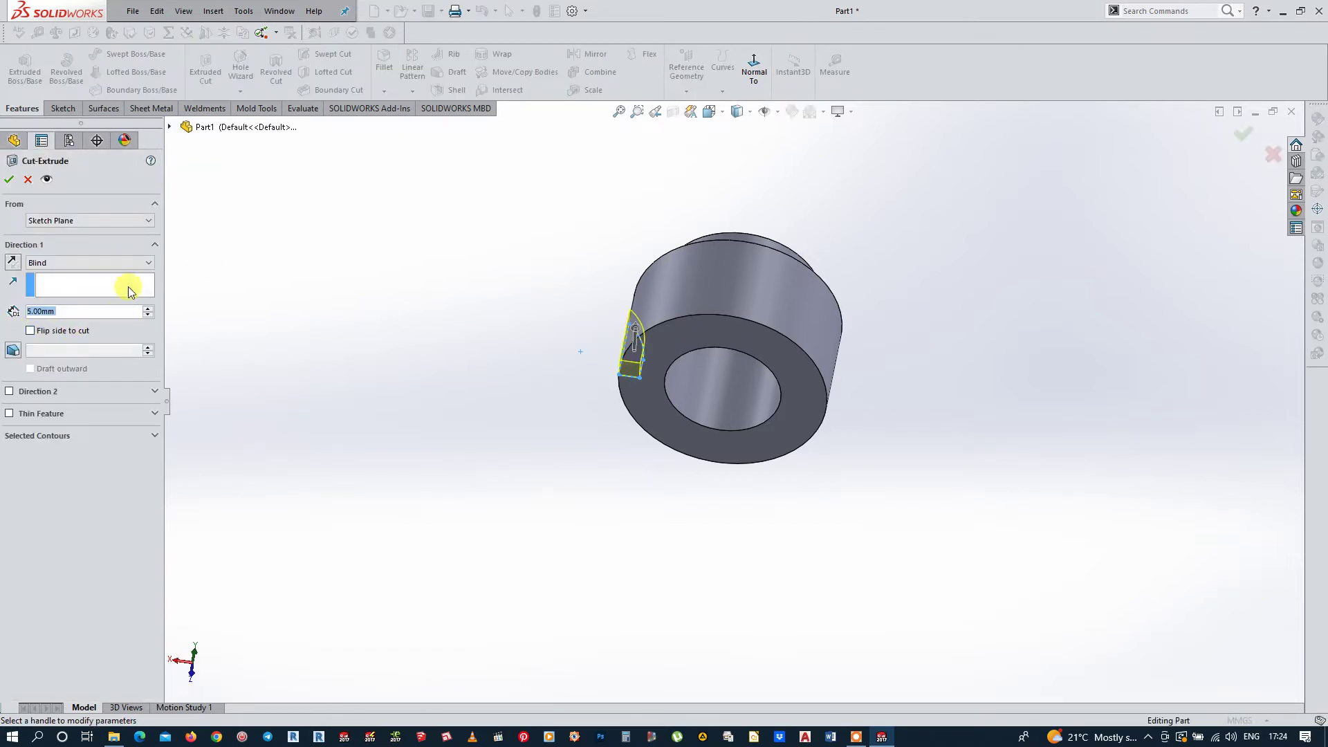
click(141, 261)
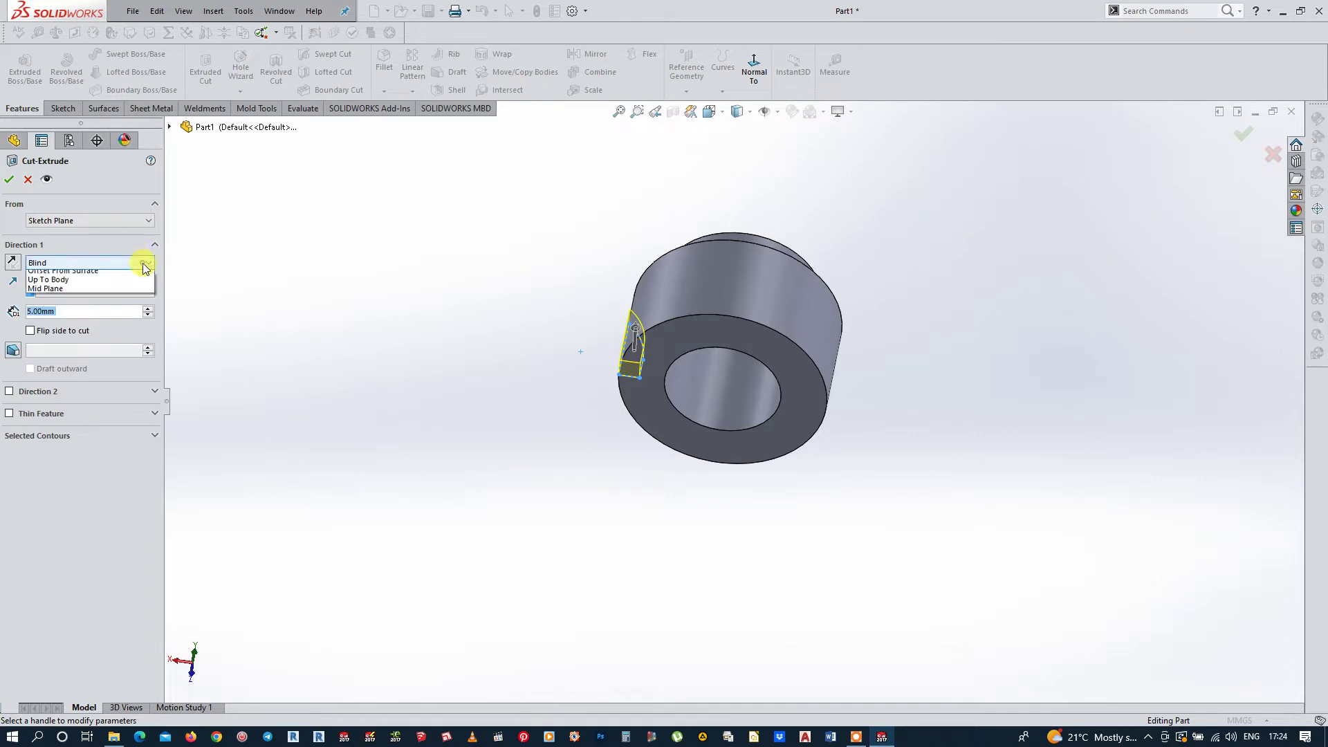
click(58, 346)
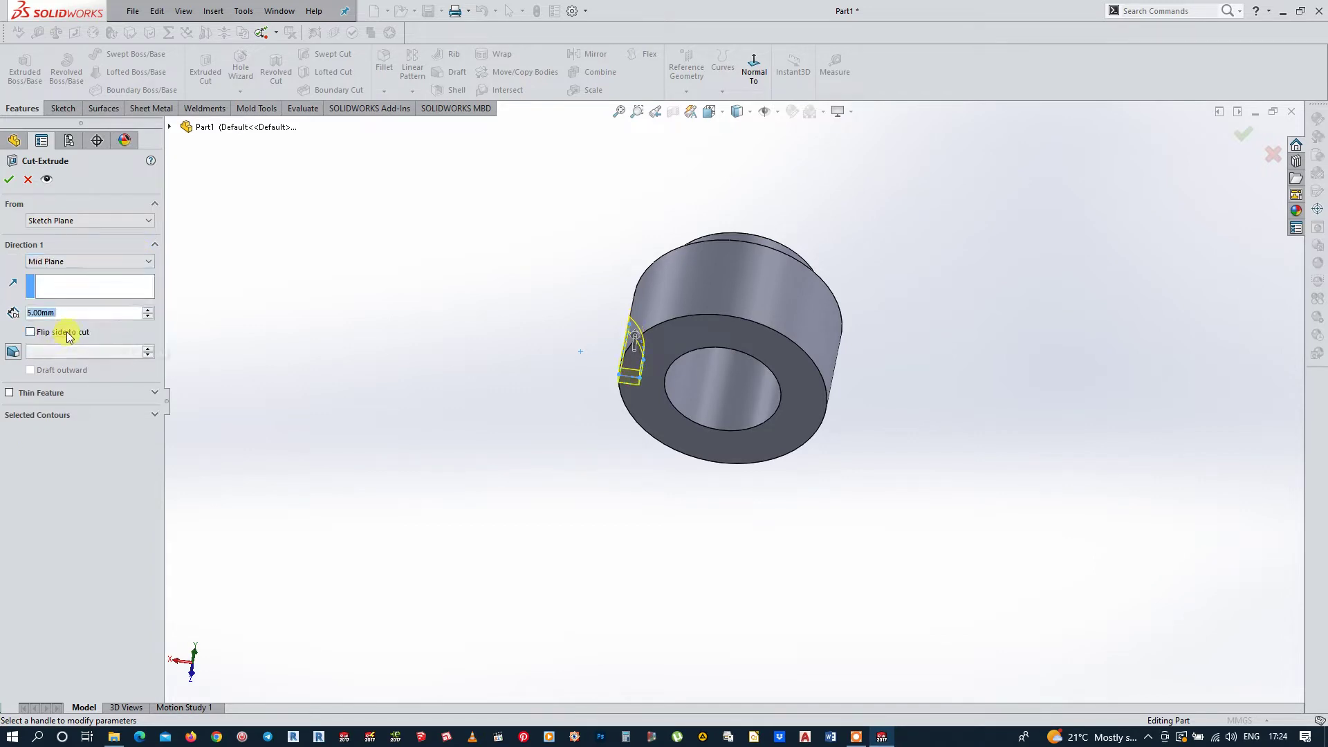
text(4)
click(385, 301)
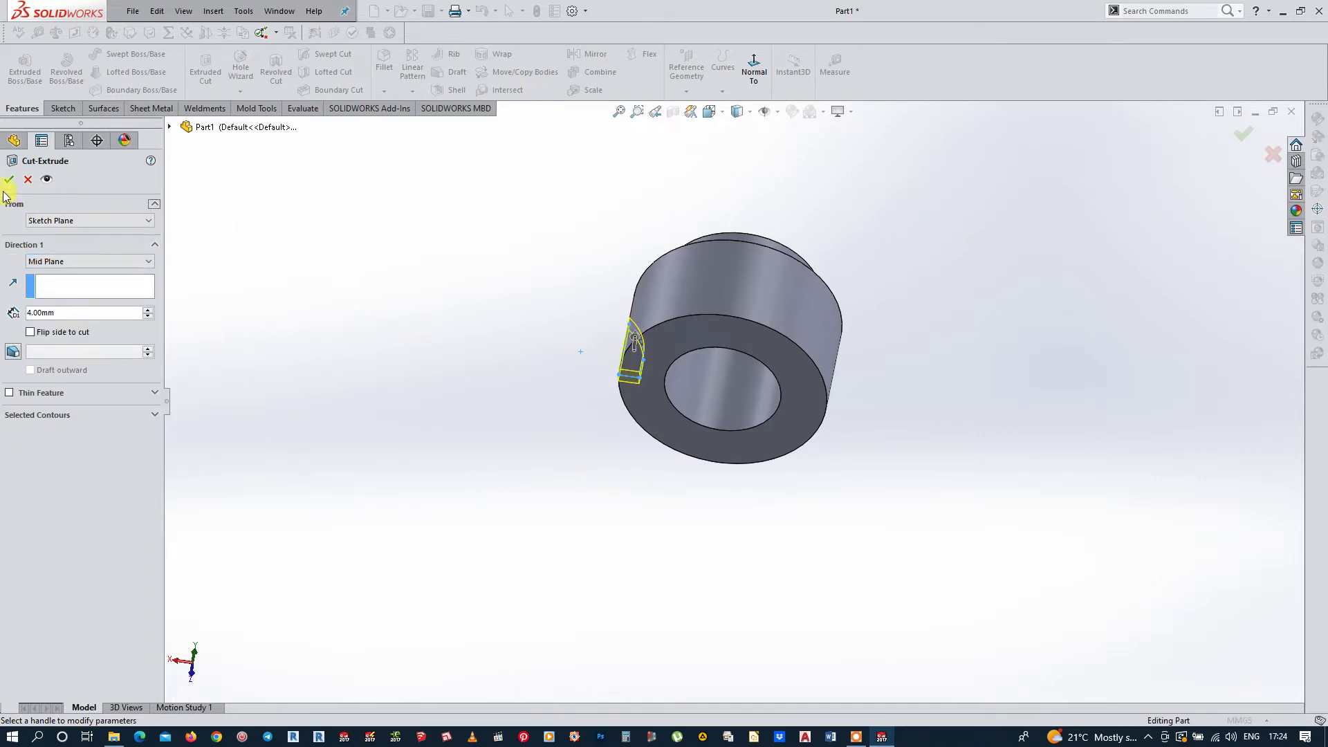
key(Return)
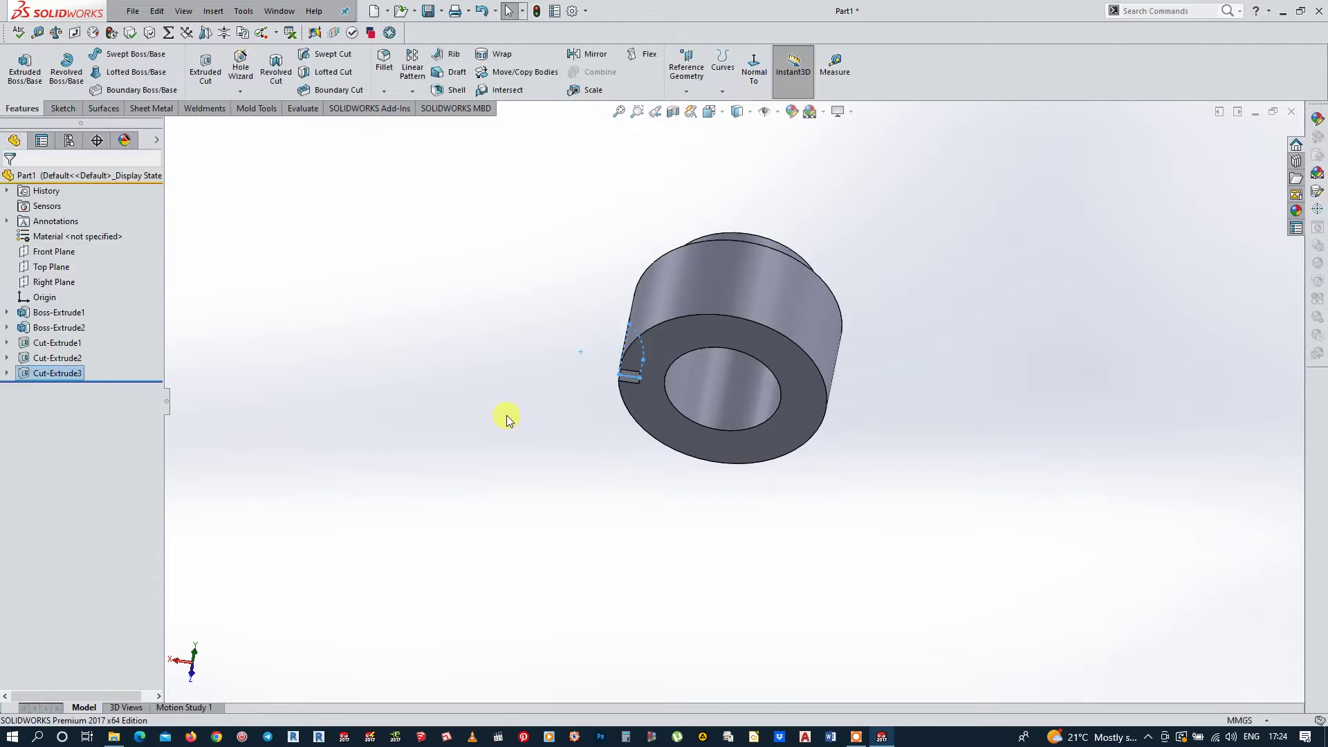
Step: Circular-pattern Cut-Extrude3 18 times over 360° around the bore edge
click(413, 92)
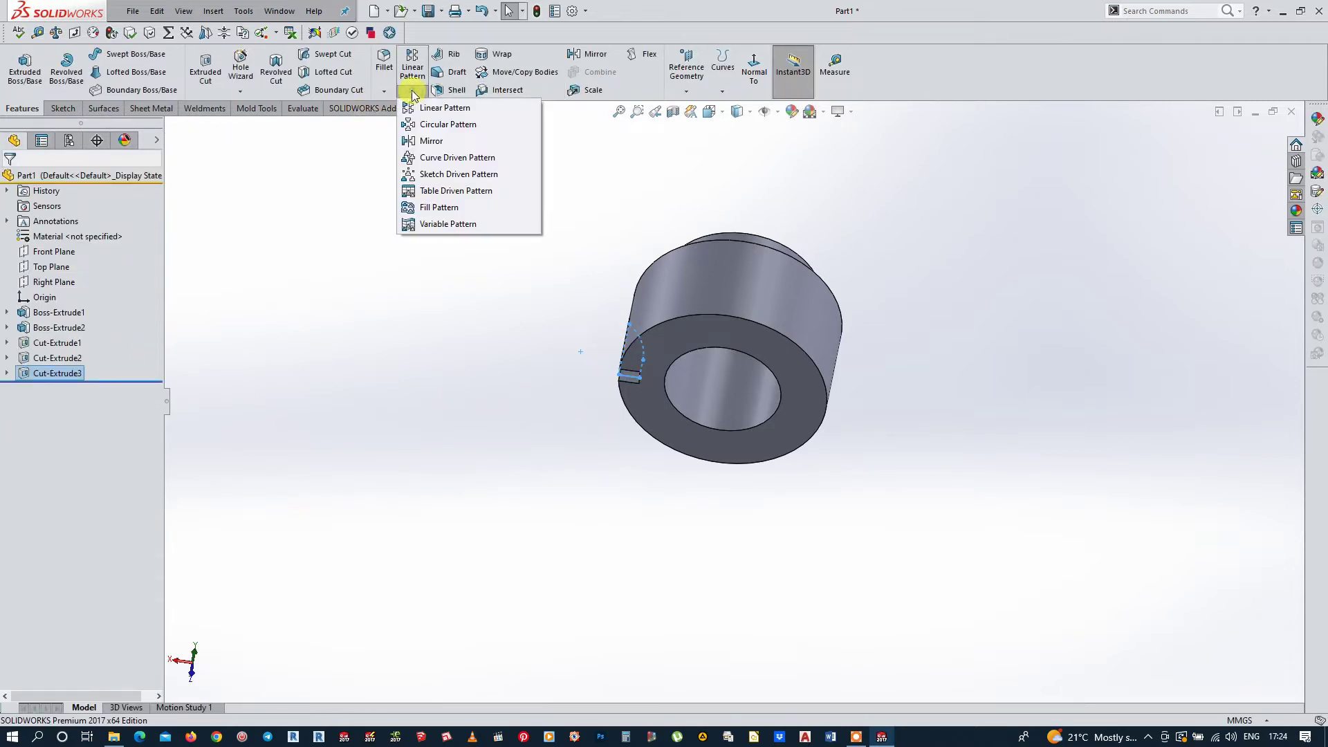
click(464, 129)
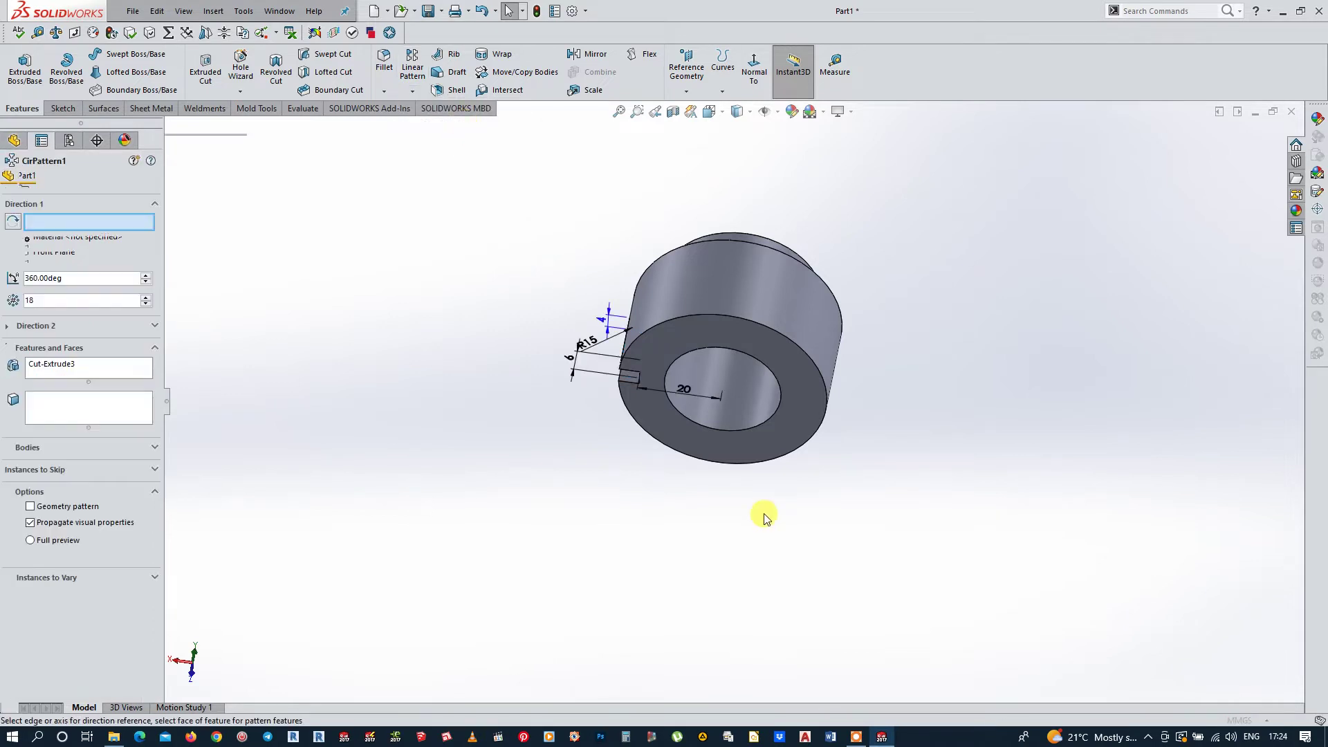
click(772, 419)
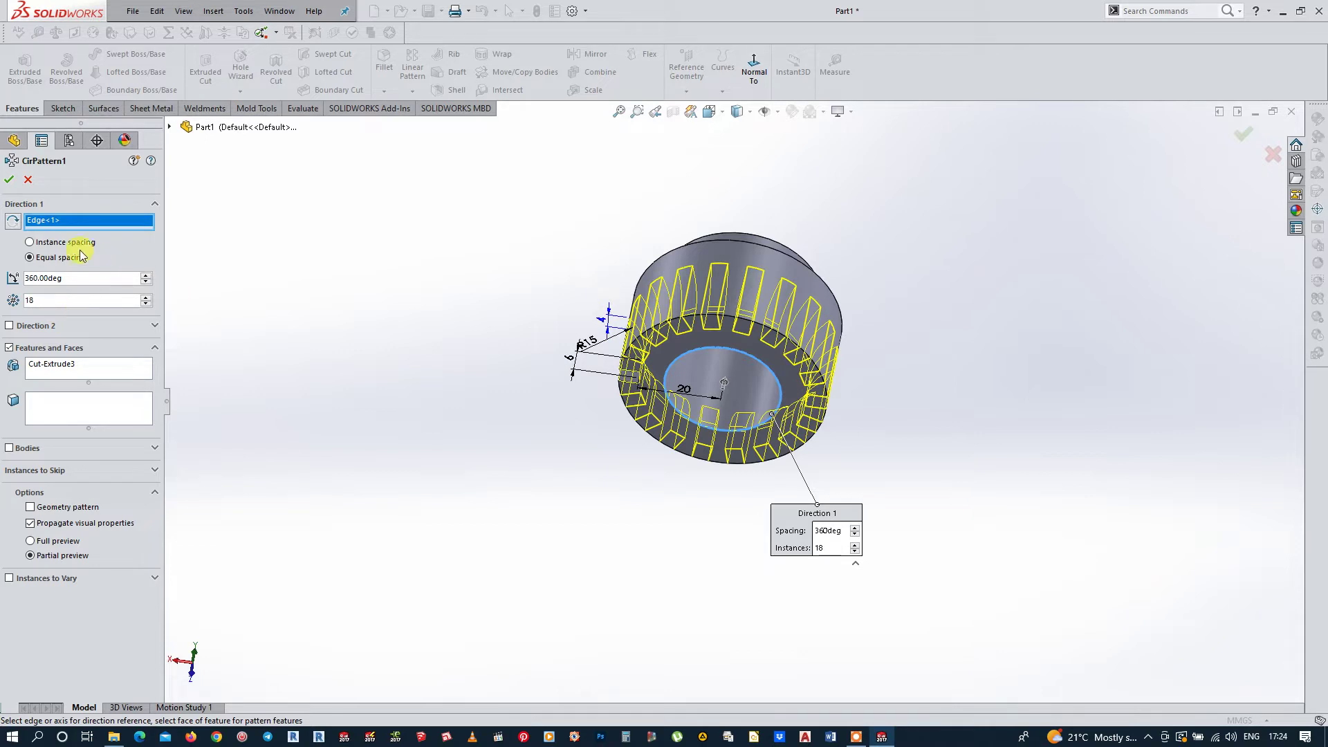
click(11, 180)
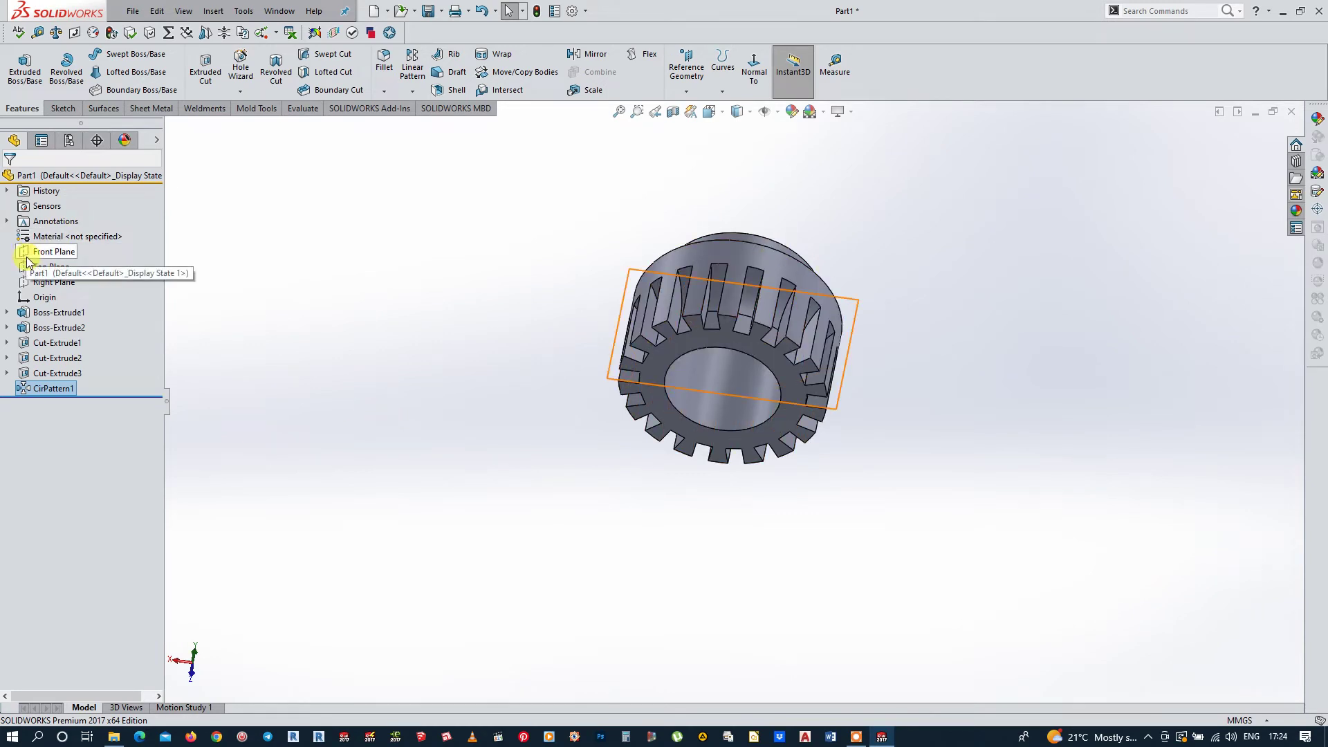
Step: Start a new sketch on the hub's top shoulder face
mouse_move(757, 284)
middle_down()
mouse_move(761, 388)
mouse_move(783, 431)
middle_up()
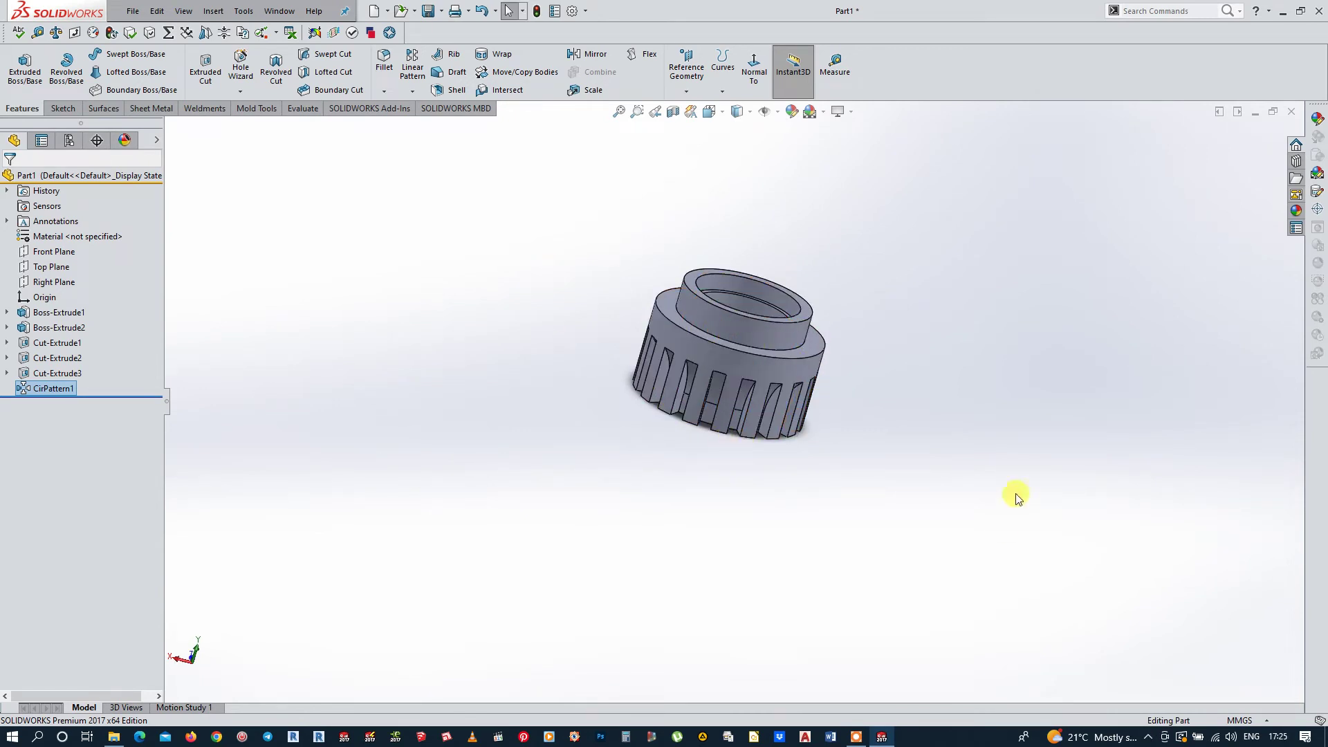
click(812, 344)
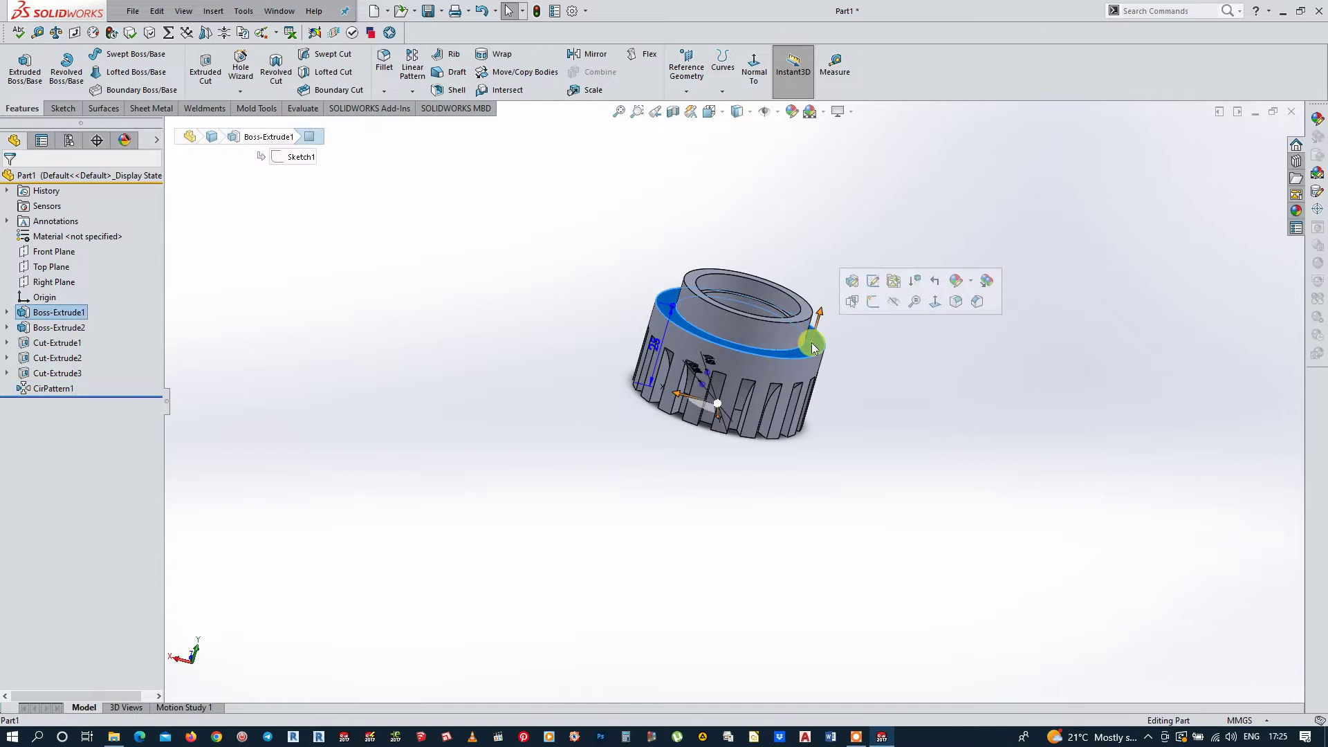
click(871, 305)
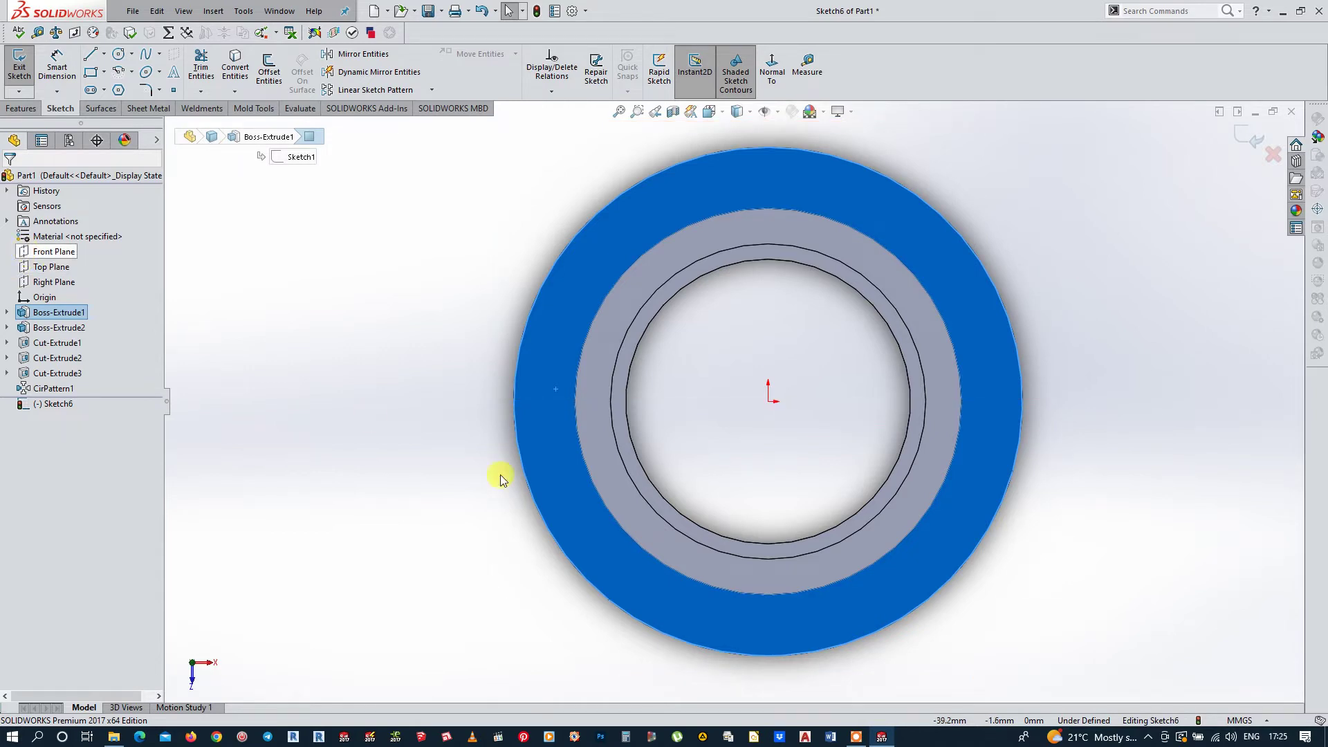
Step: Check the hidden slots in Hidden Lines Visible, then return to Shaded With Edges and deselect
click(751, 112)
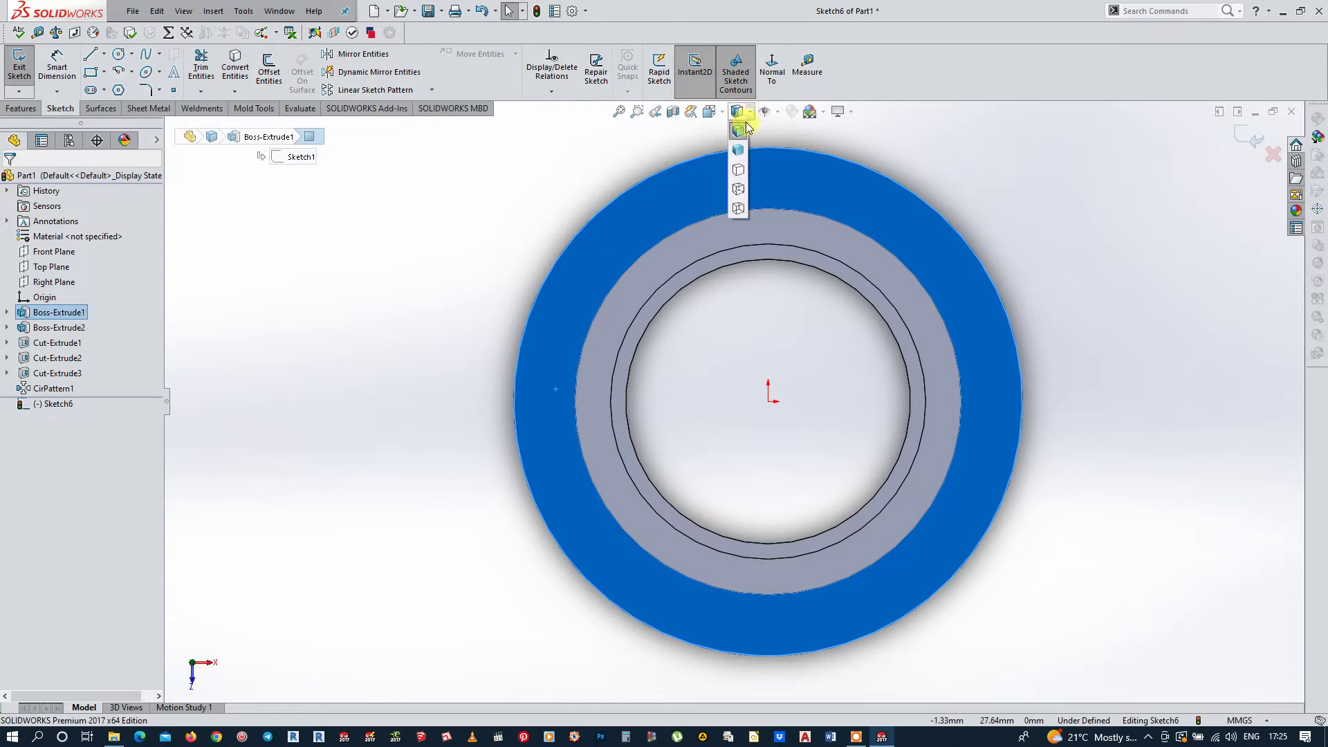
click(736, 189)
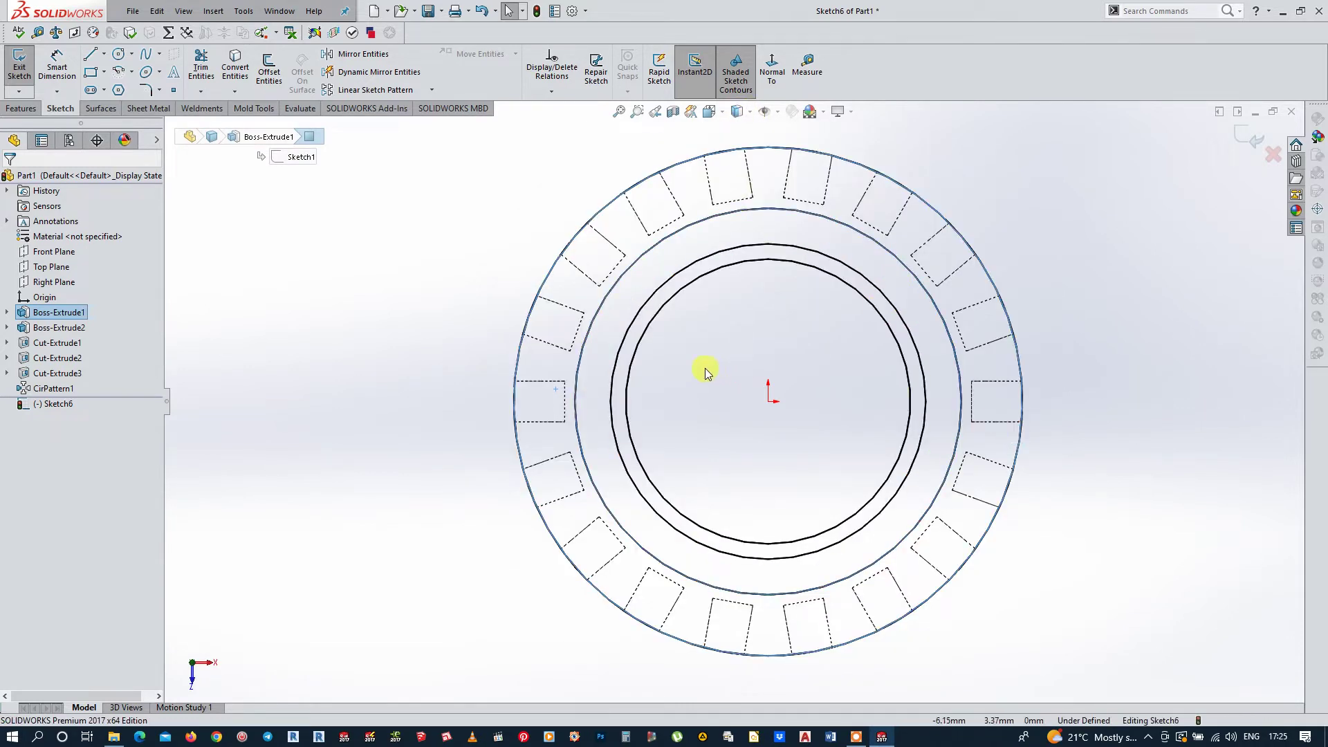
click(752, 114)
click(739, 131)
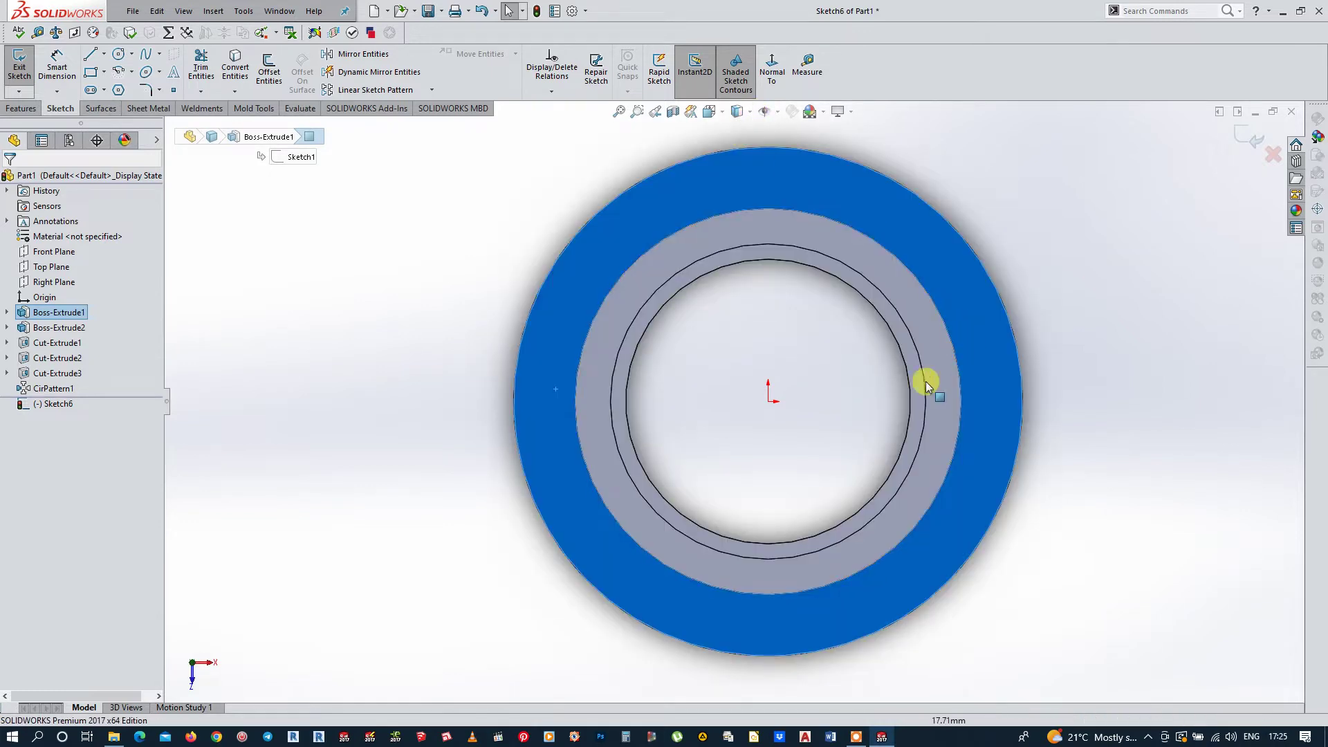
scroll(902, 447, up, 3)
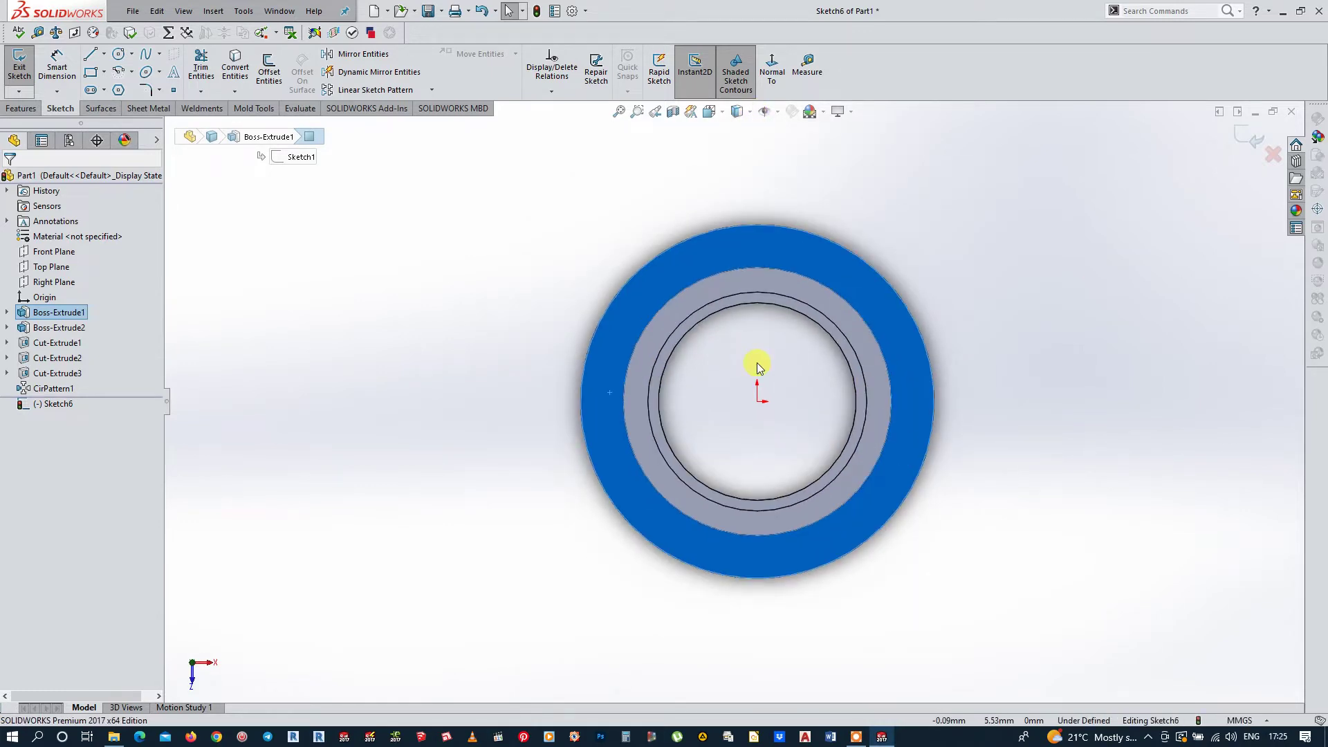
click(296, 325)
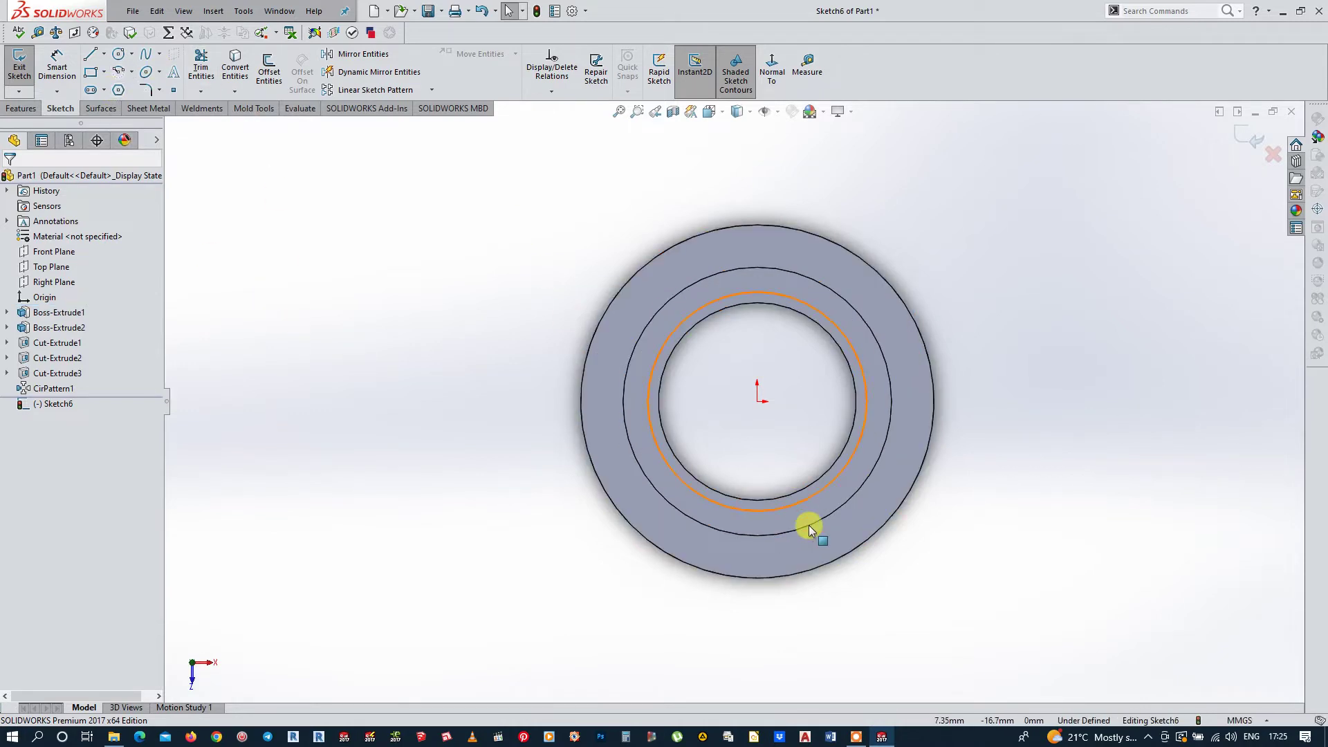
Step: Convert the Ø38 ring edge, then sketch a horizontal, vertical and return horizontal line chain
click(729, 537)
click(232, 90)
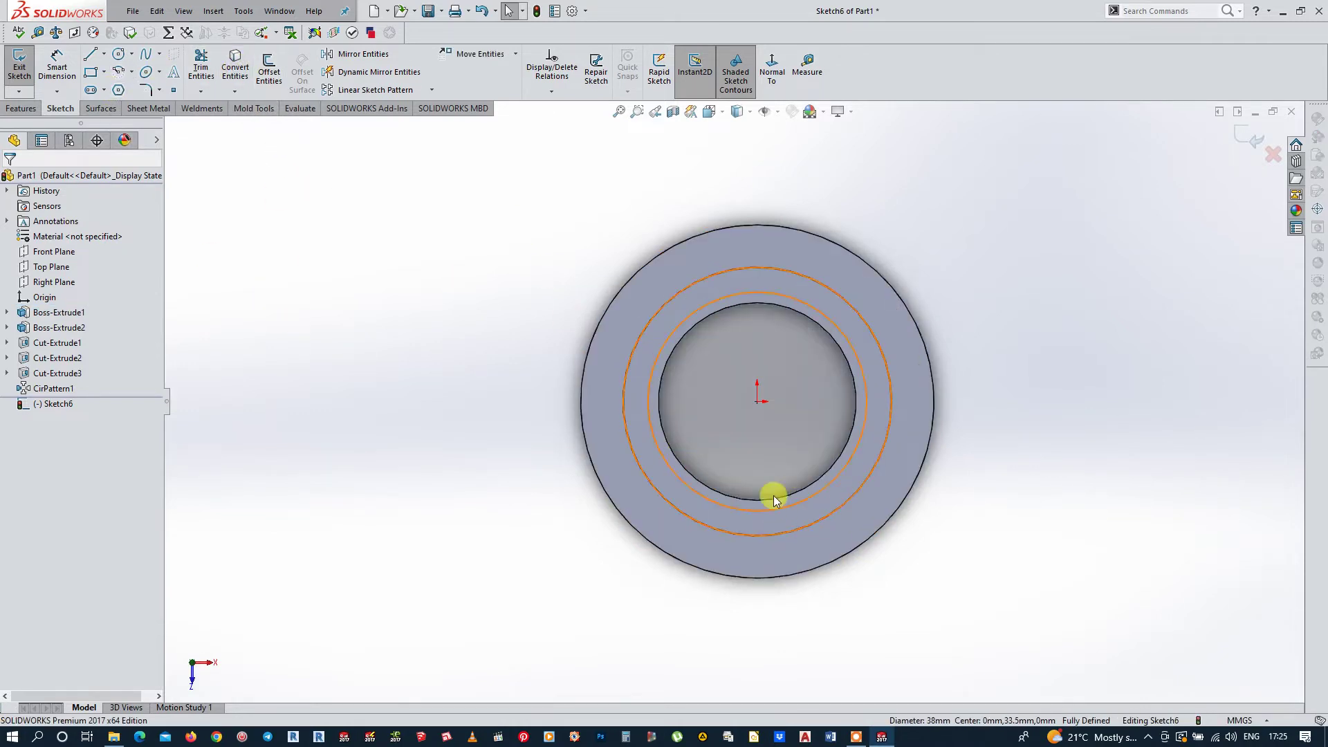
click(96, 54)
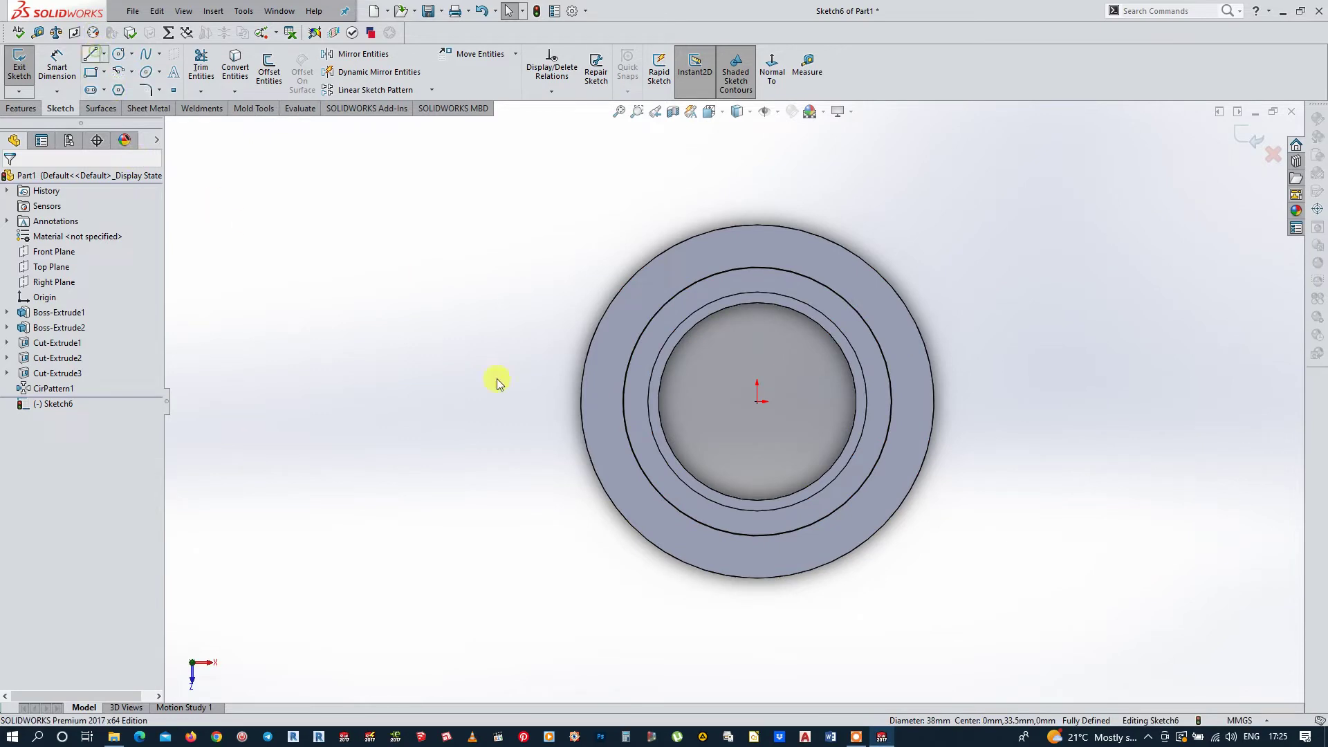
click(759, 537)
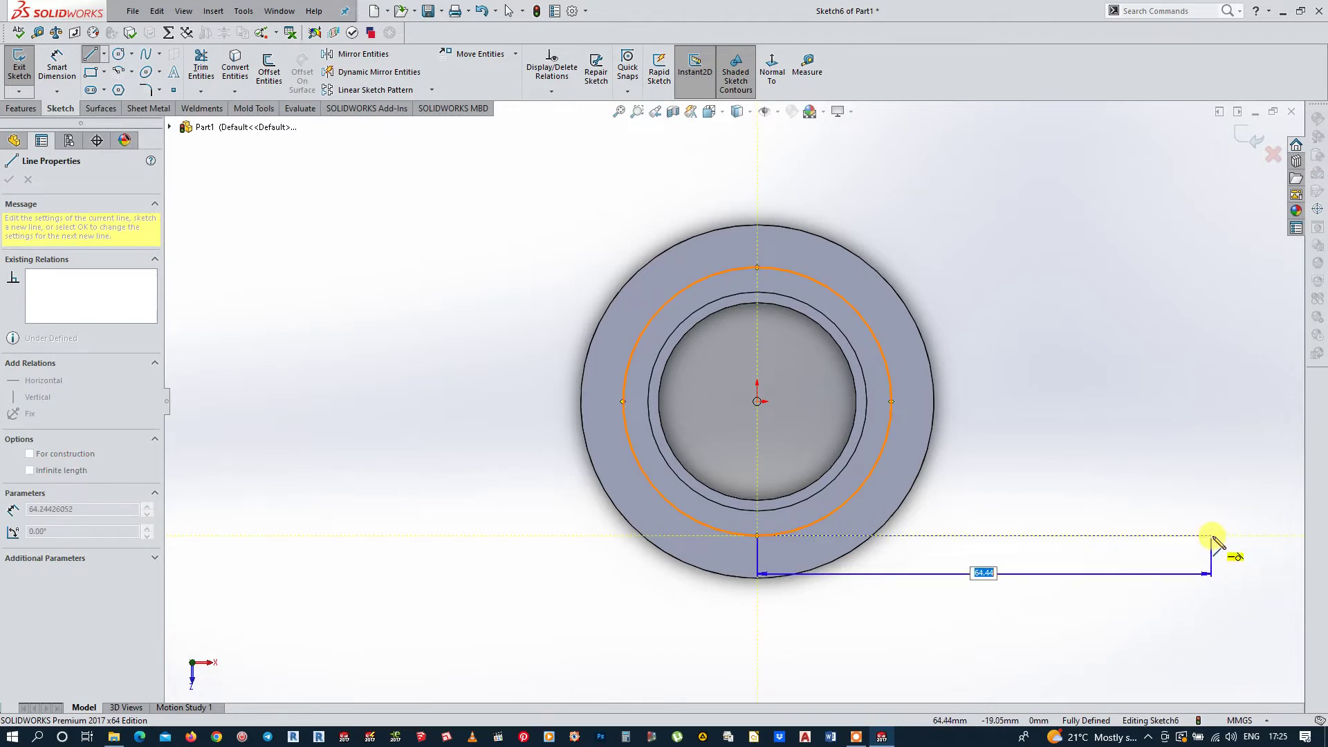
click(1213, 536)
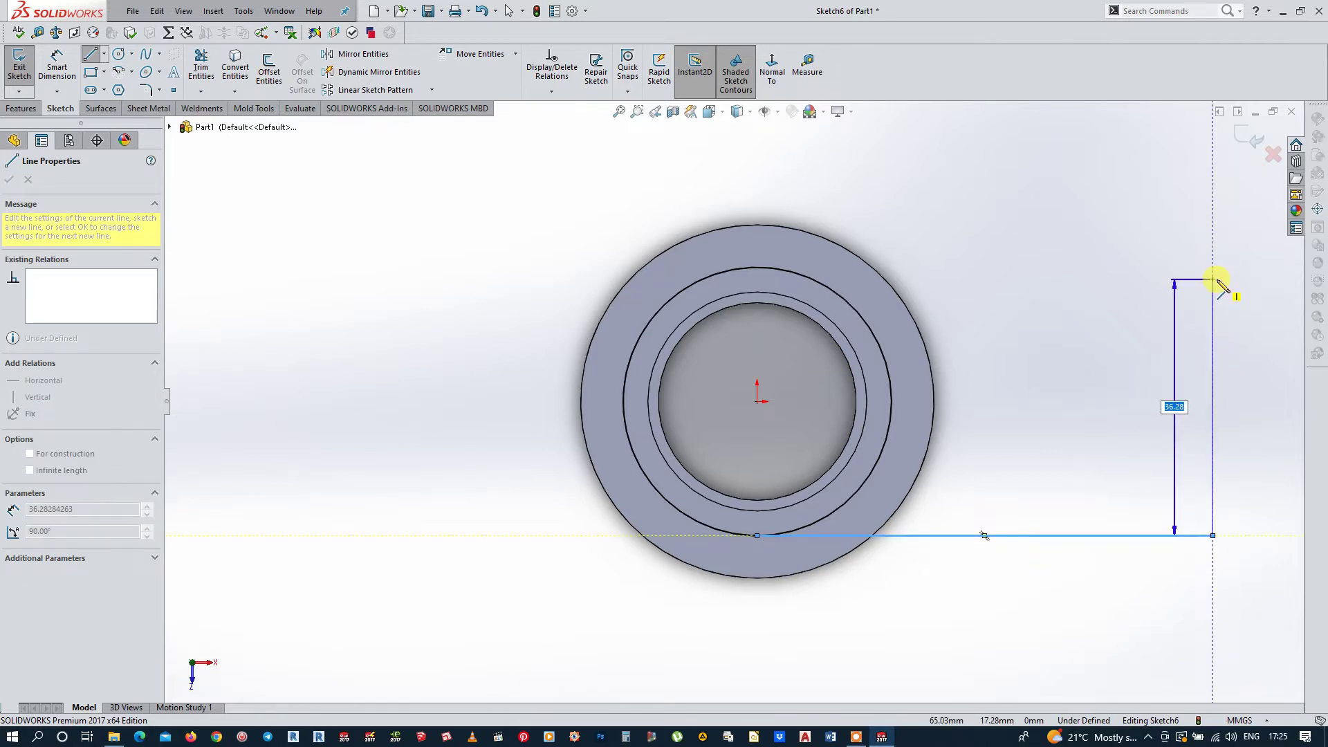
click(1213, 280)
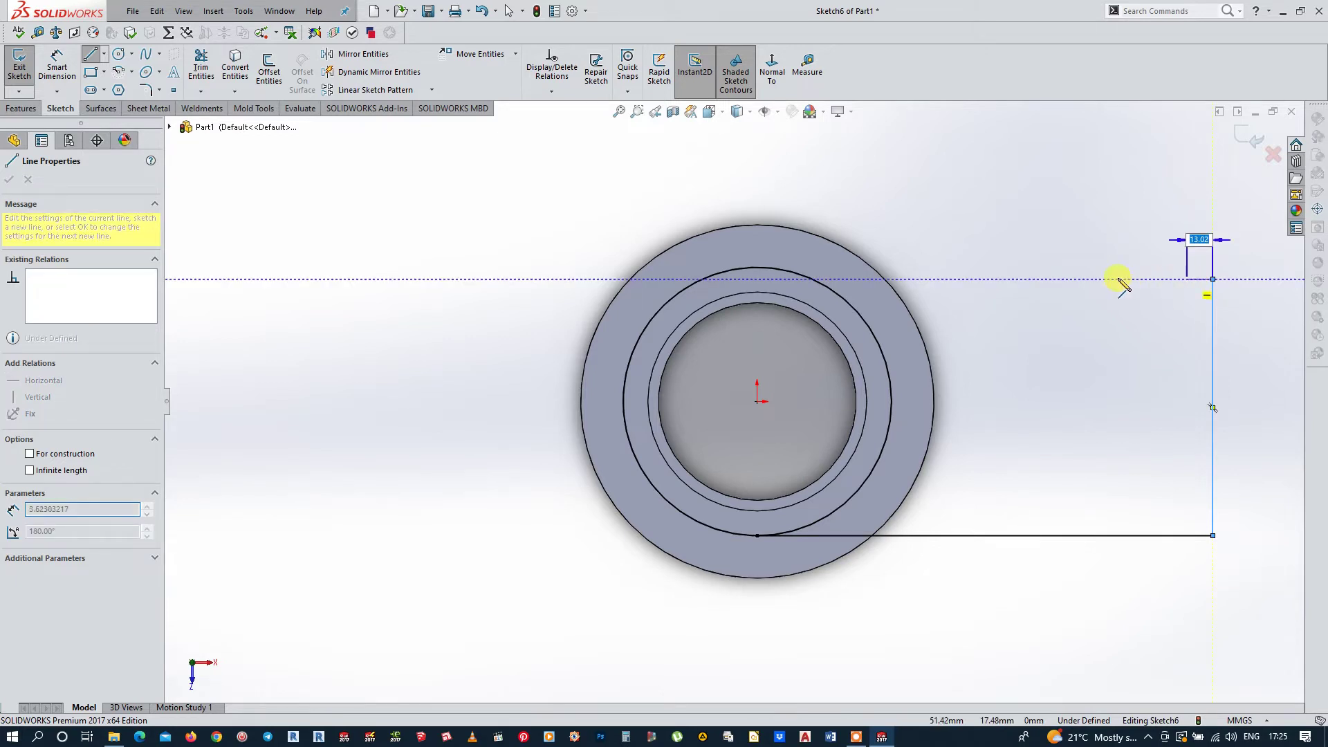
click(1065, 281)
key(Escape)
key(Escape)
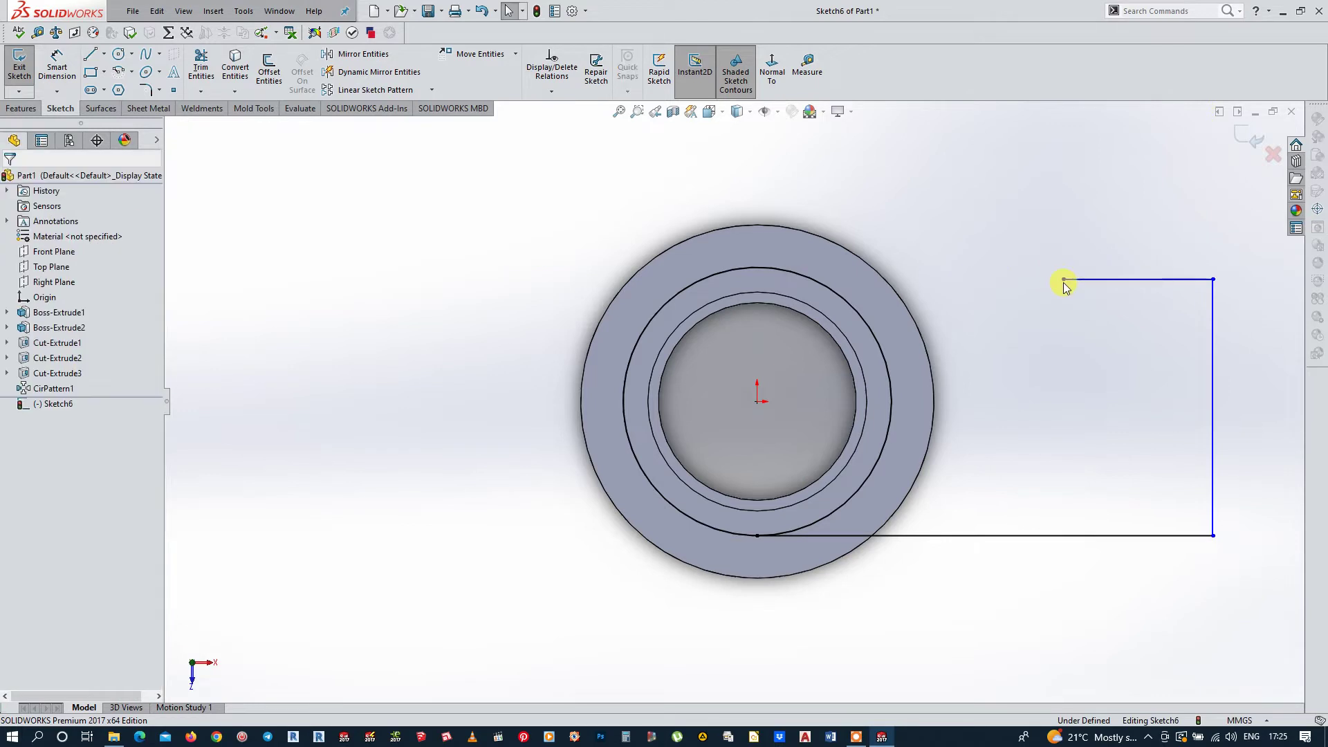
click(57, 65)
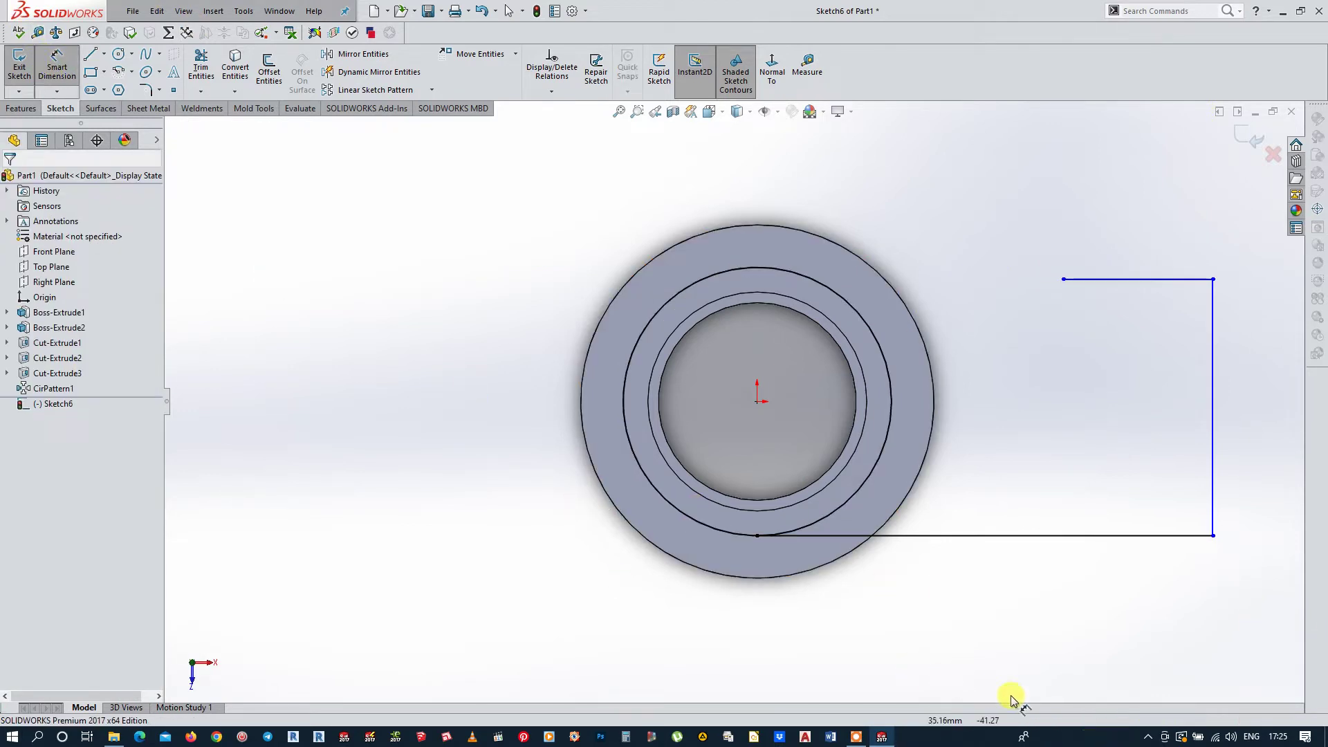
Step: Dimension the bottom horizontal line to 74 mm
click(1061, 537)
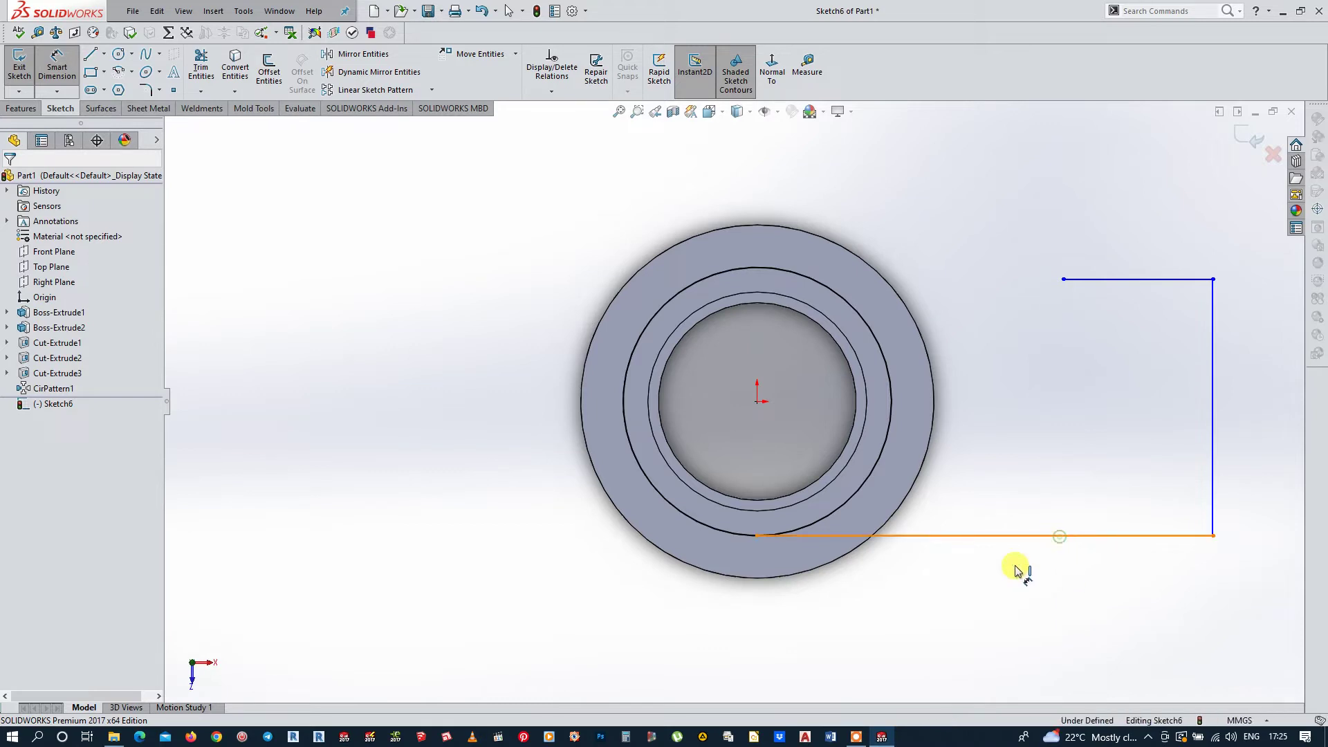
click(1002, 629)
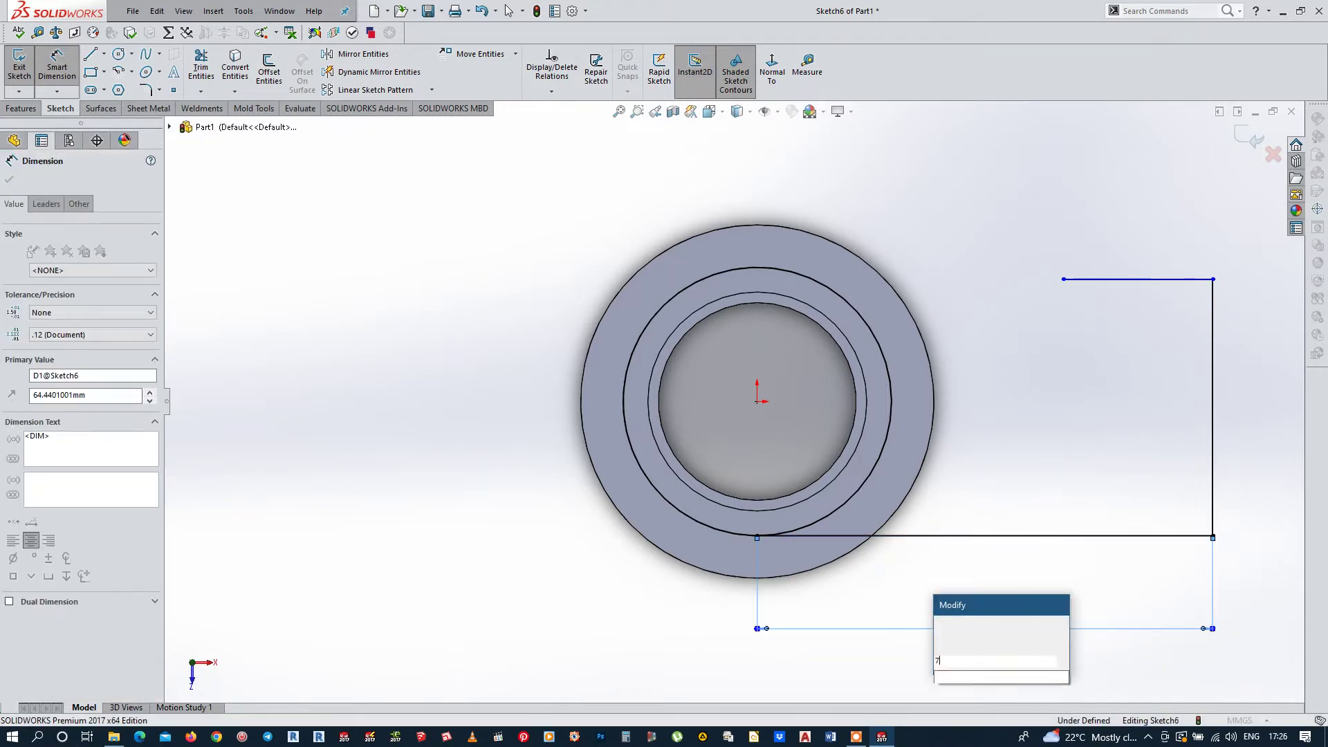
text(74)
key(Return)
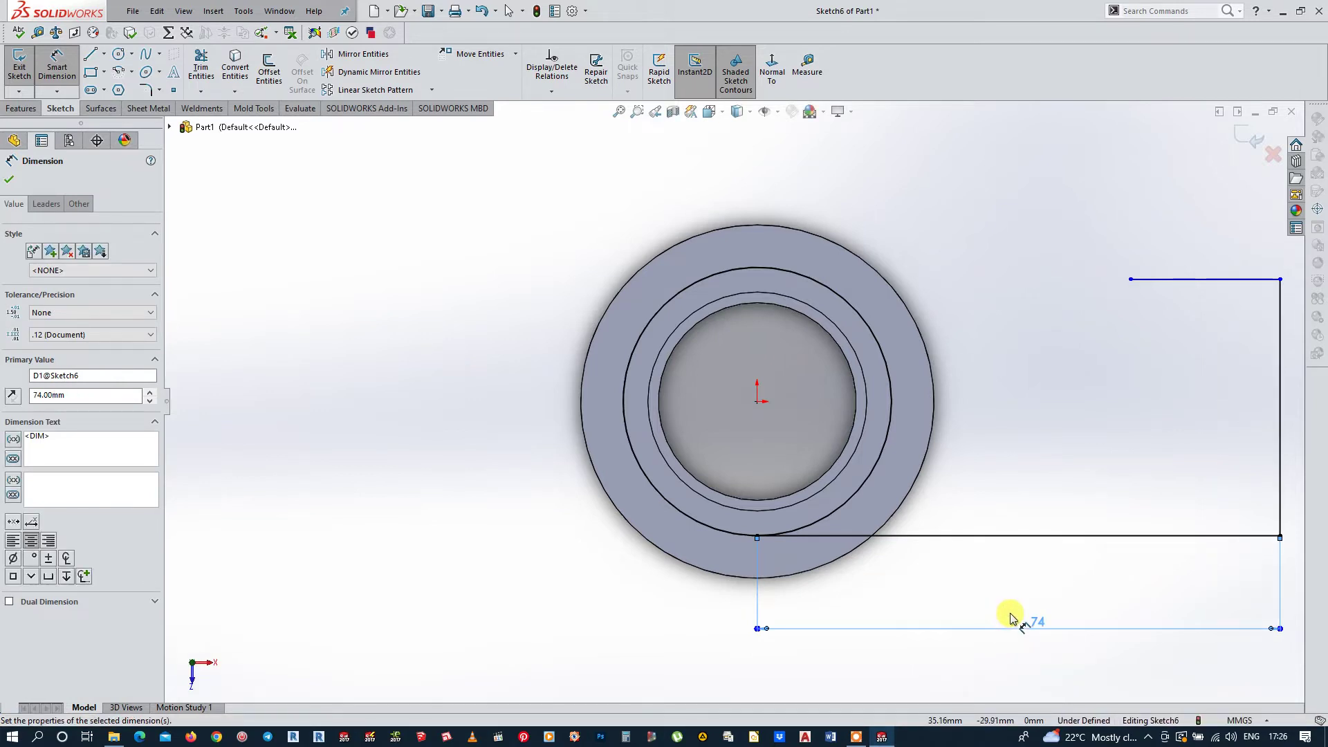
scroll(1017, 602, up, 2)
scroll(1091, 489, down, 1)
scroll(1082, 443, down, 3)
scroll(1081, 443, down, 1)
key(Escape)
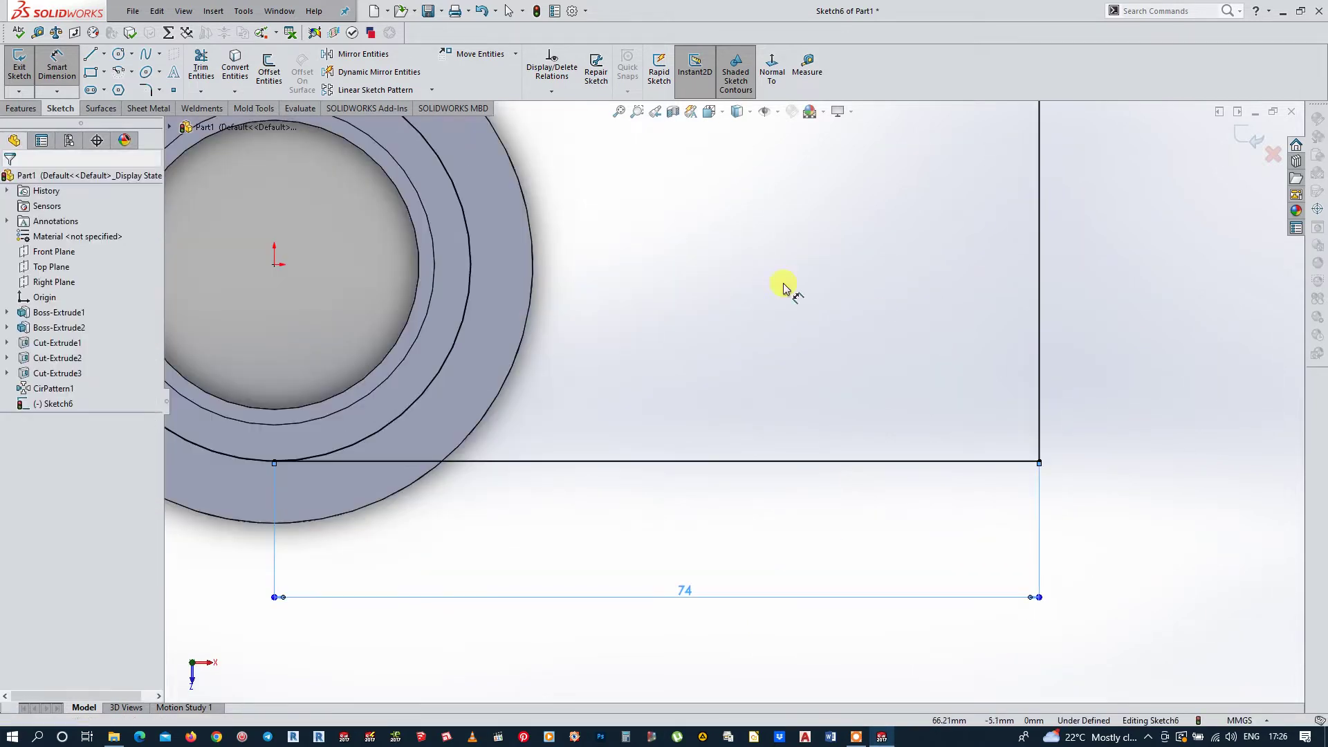
Step: Draw an Ø18 circle near the bottom line's right end with a concentric inner circle
click(119, 59)
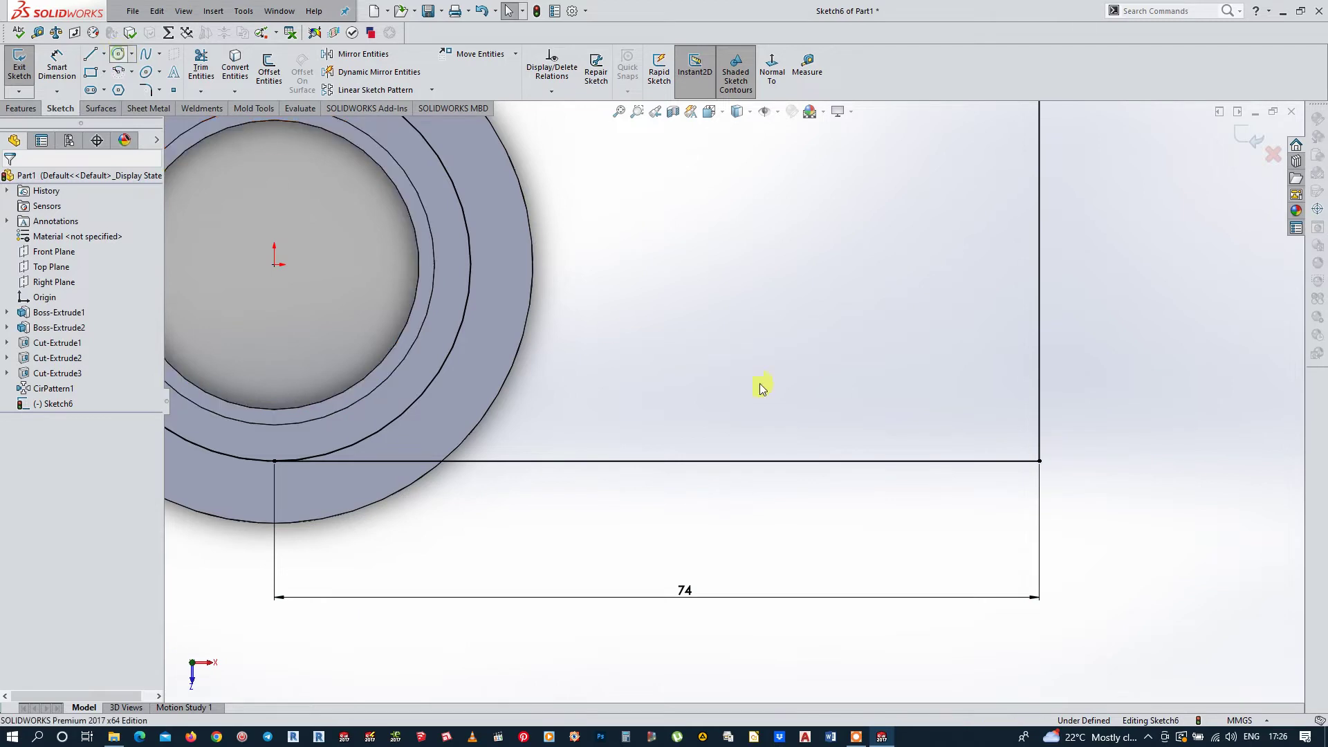
click(937, 384)
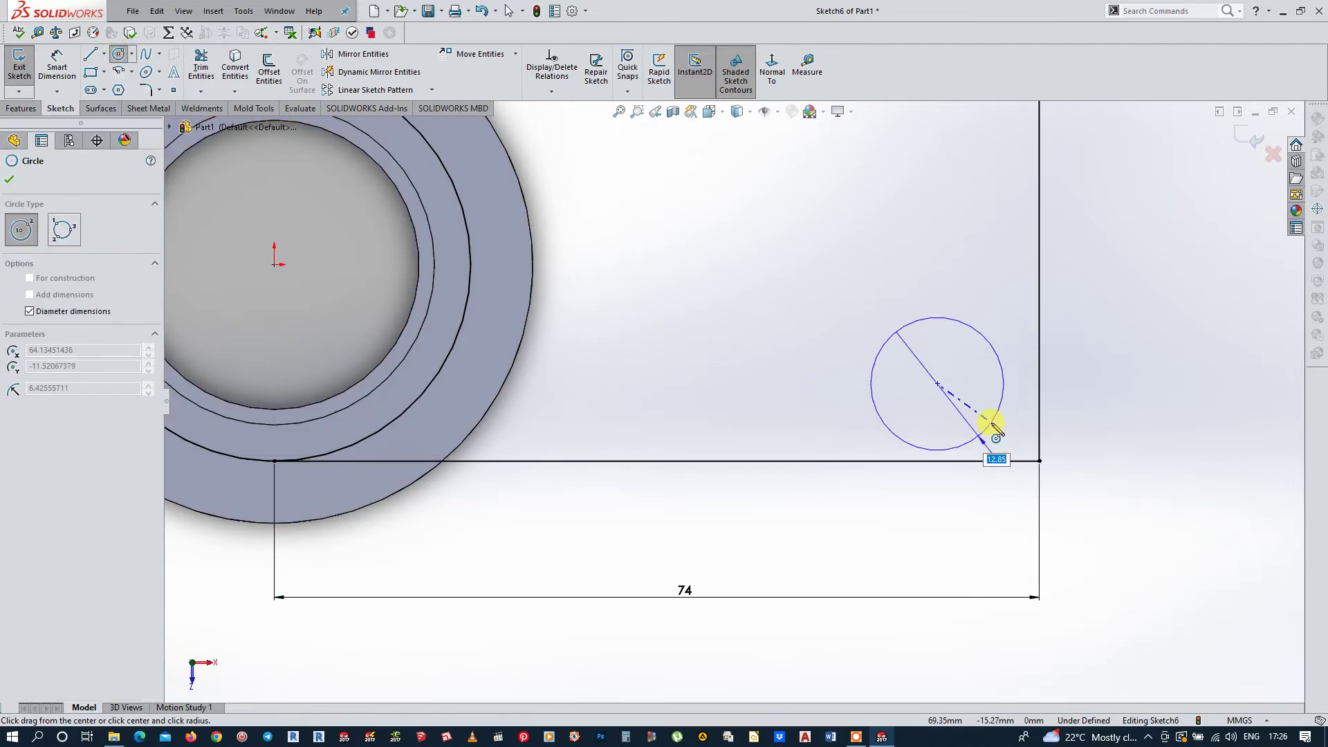
key(Return)
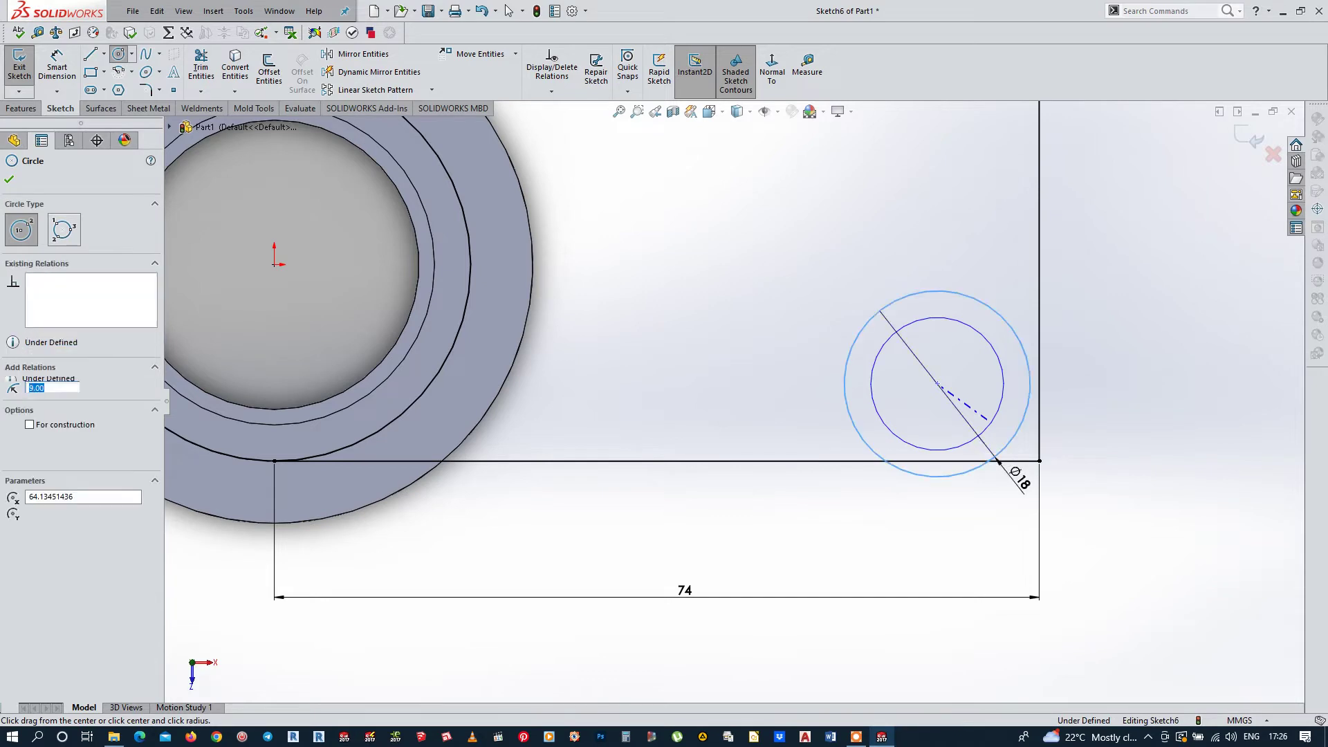
click(937, 384)
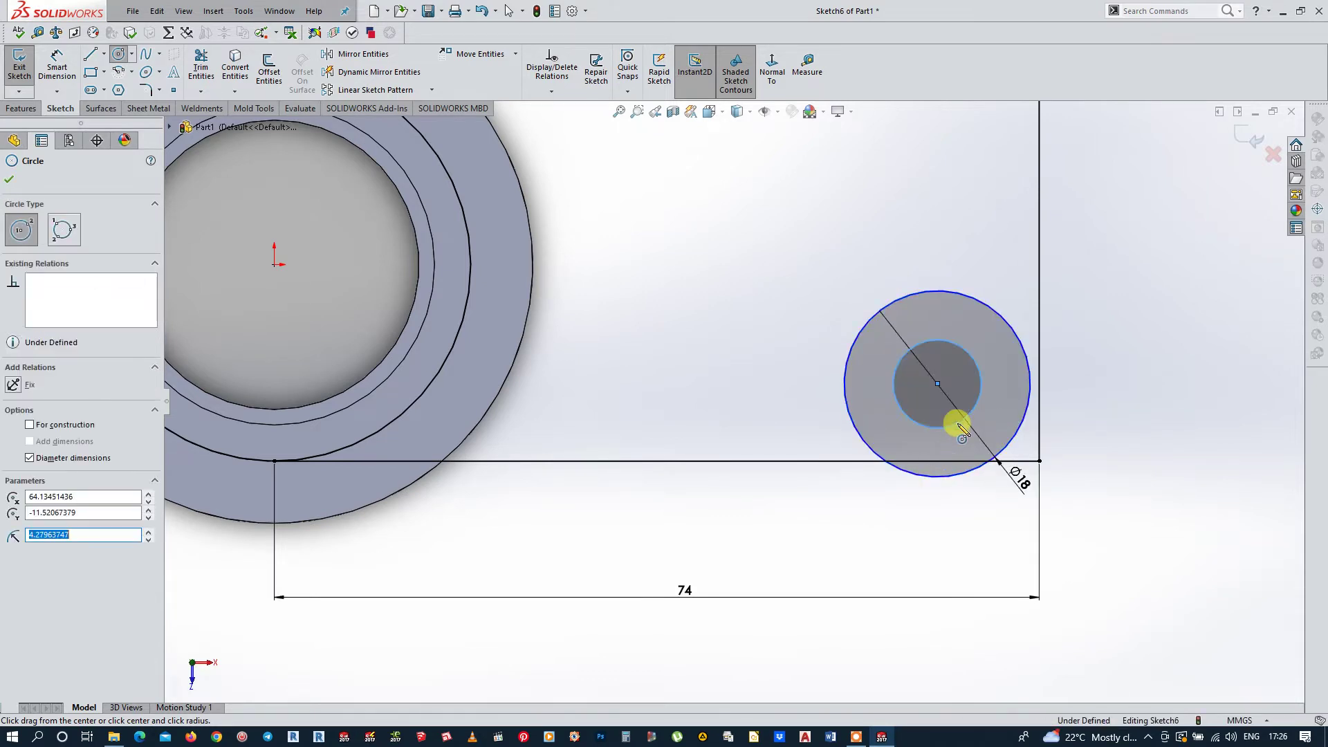
key(Escape)
Step: Dimension the inner concentric circle to Ø9
click(57, 67)
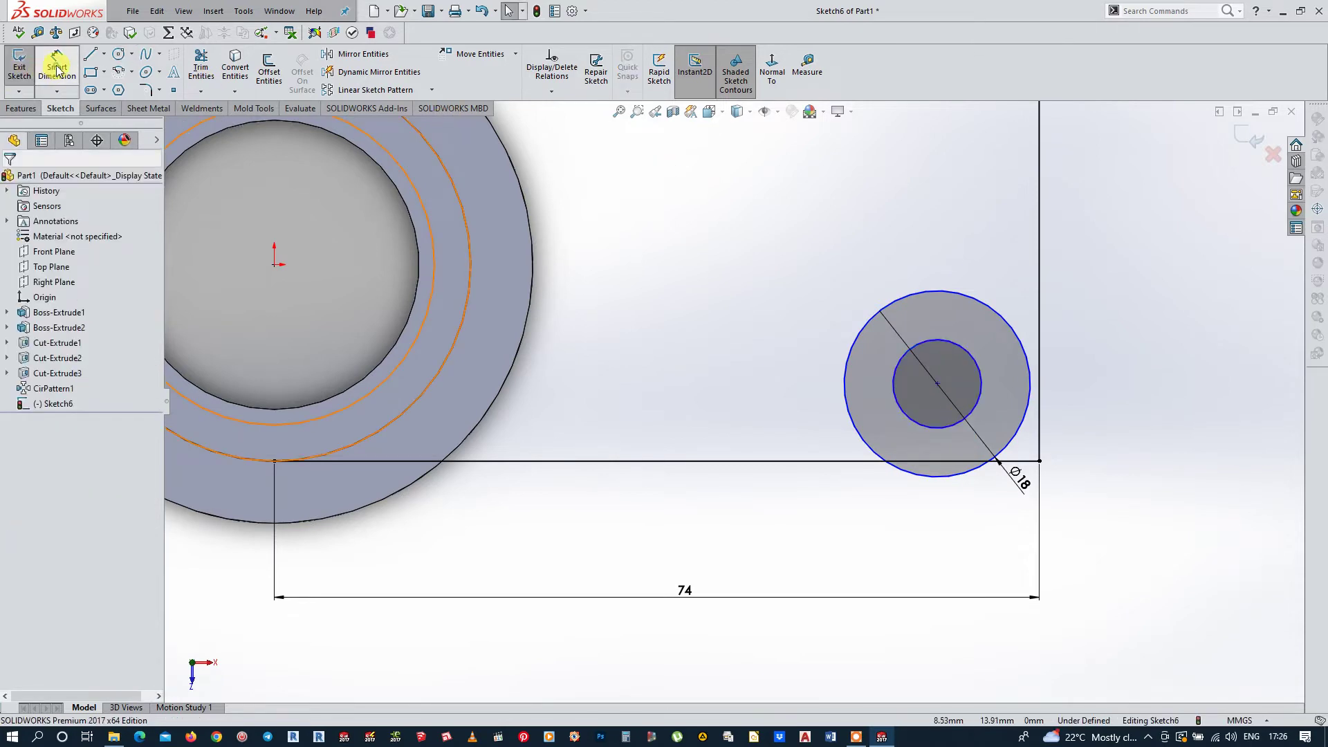
click(977, 361)
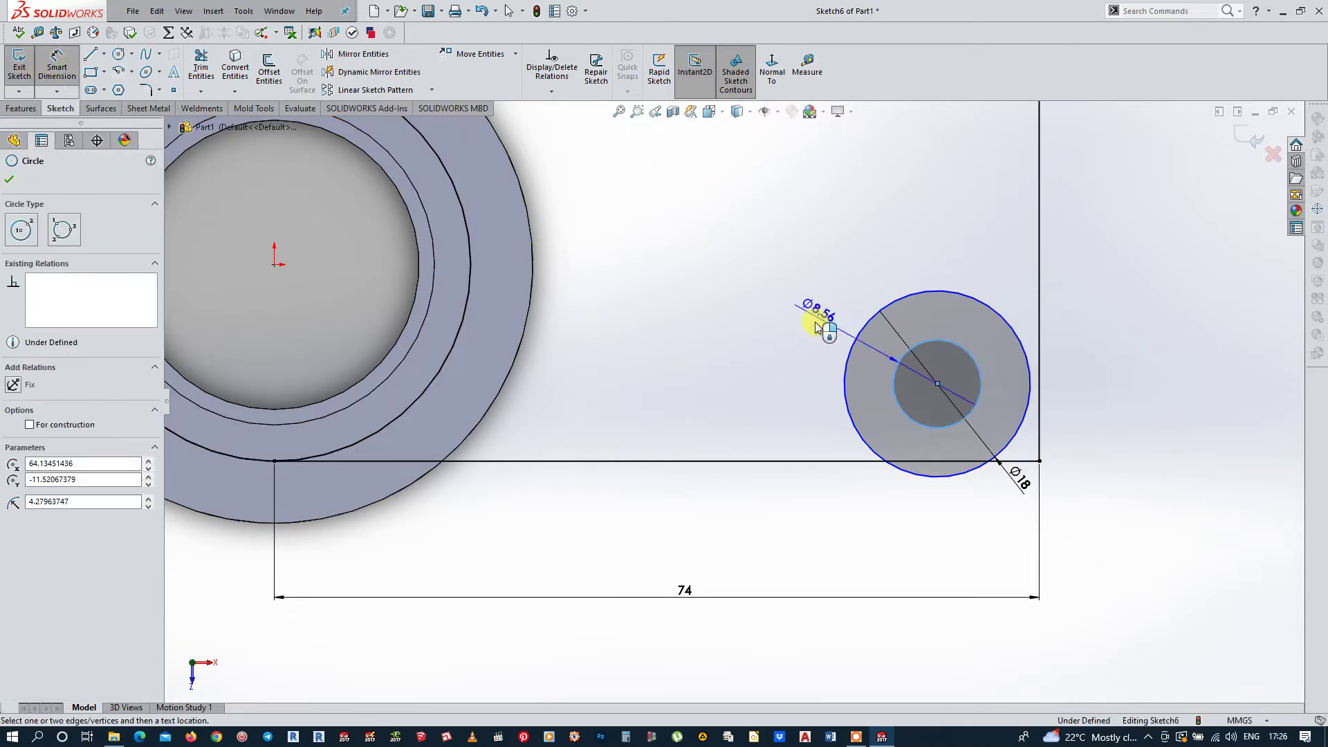
click(817, 326)
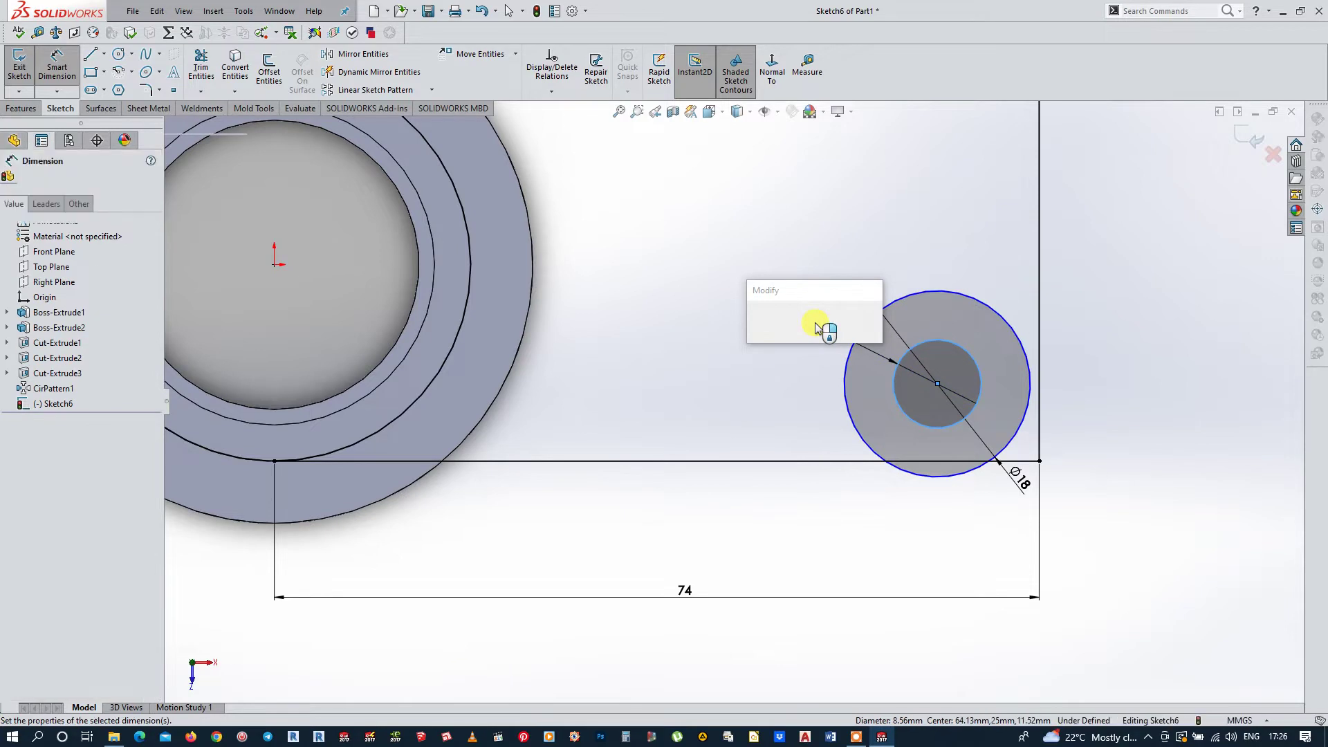
text(9)
key(Escape)
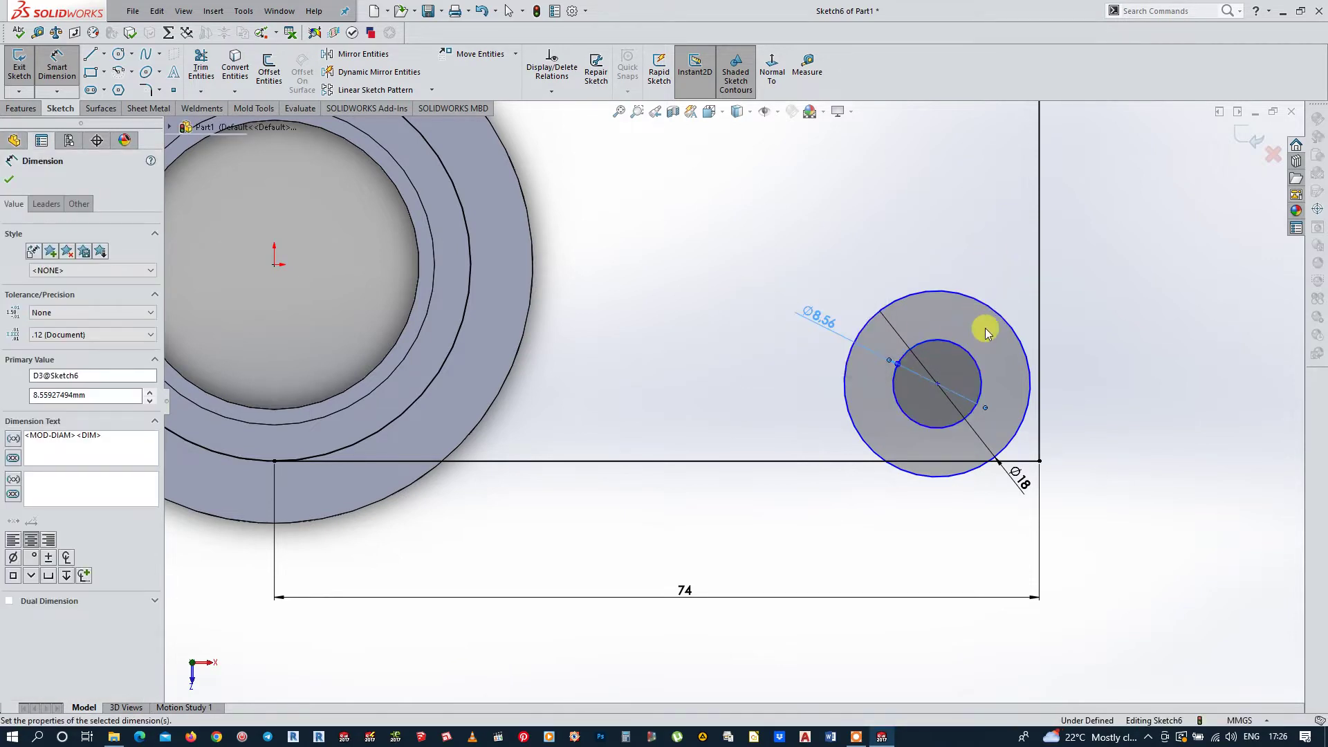
scroll(986, 325, up, 2)
scroll(985, 326, down, 3)
scroll(587, 261, up, 2)
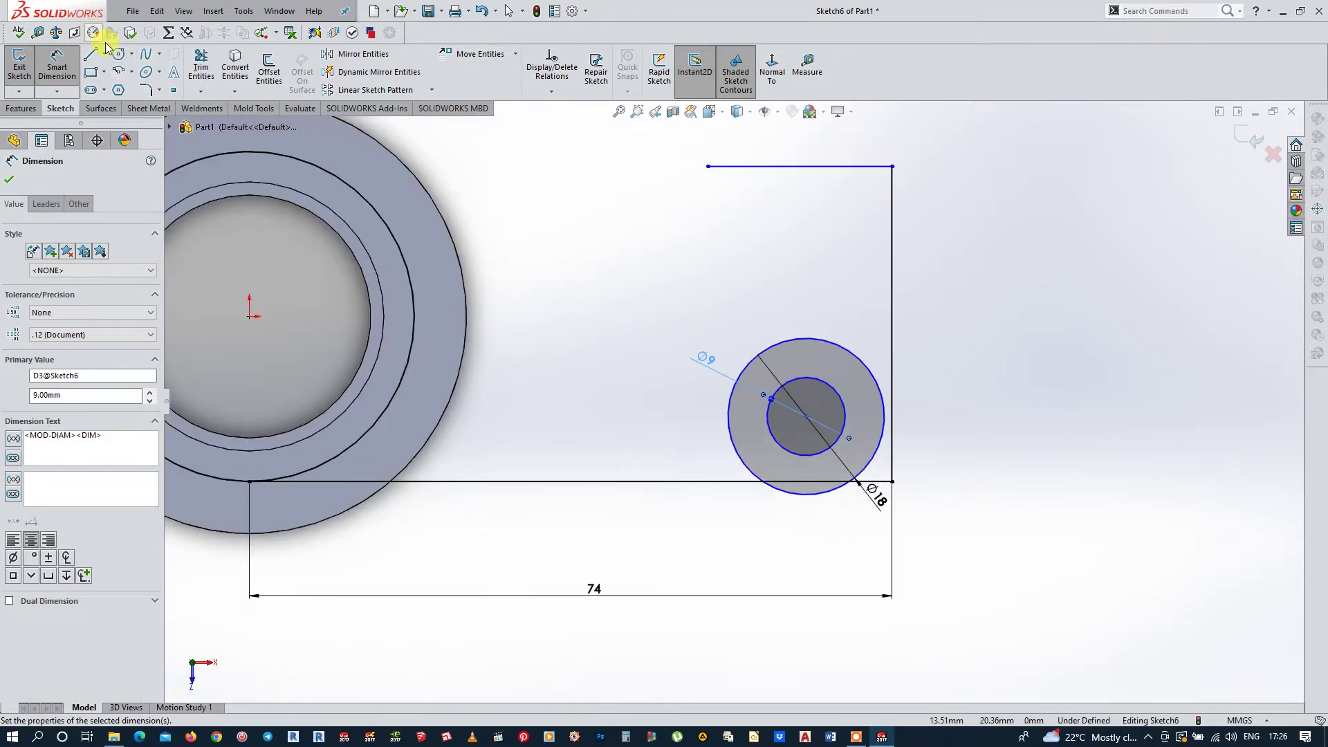
click(118, 53)
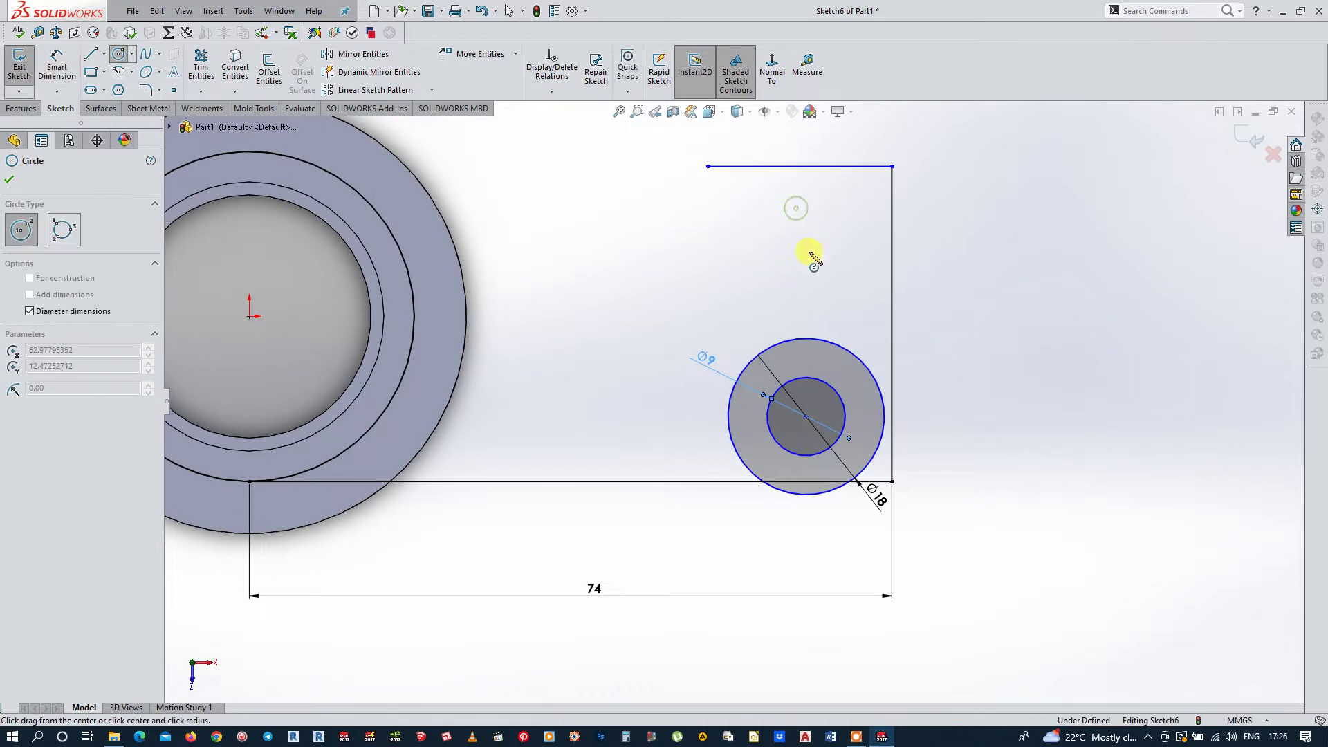
Step: Draw a second concentric circle pair near the top line
click(796, 207)
click(811, 263)
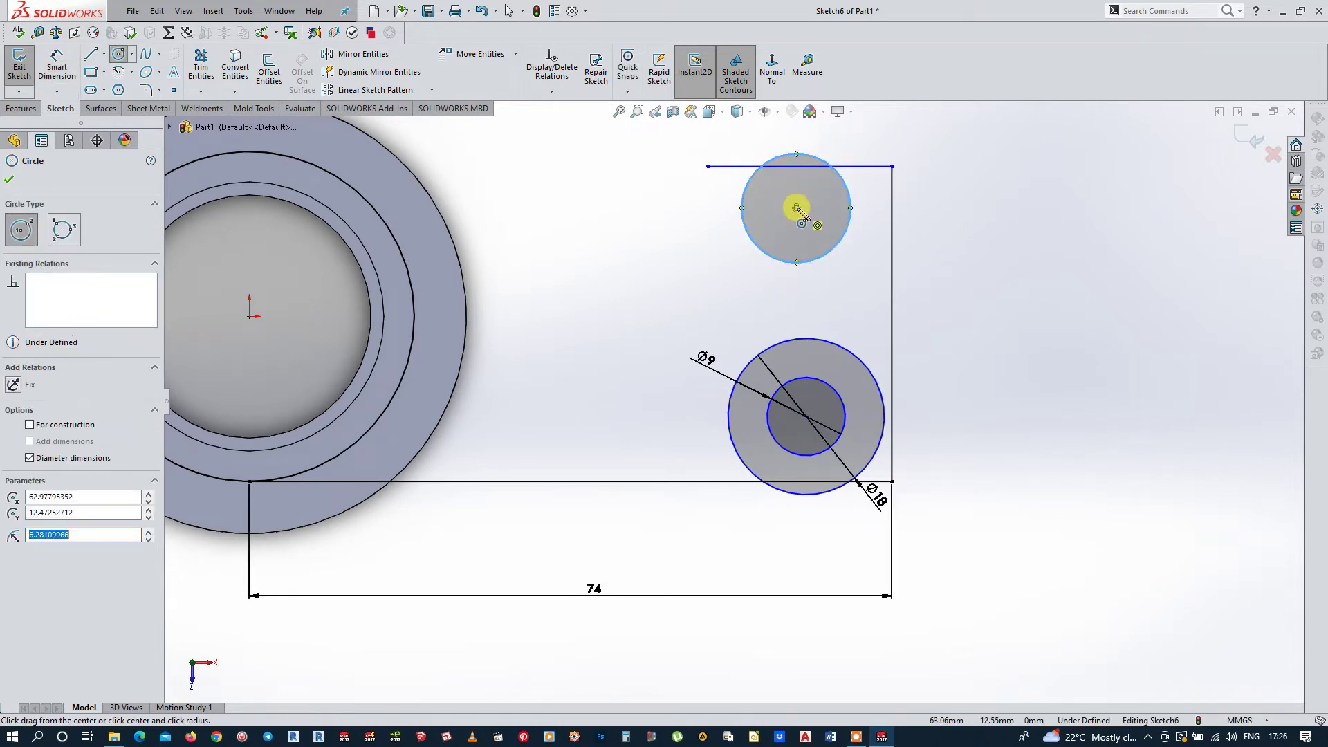
drag(796, 208, 807, 238)
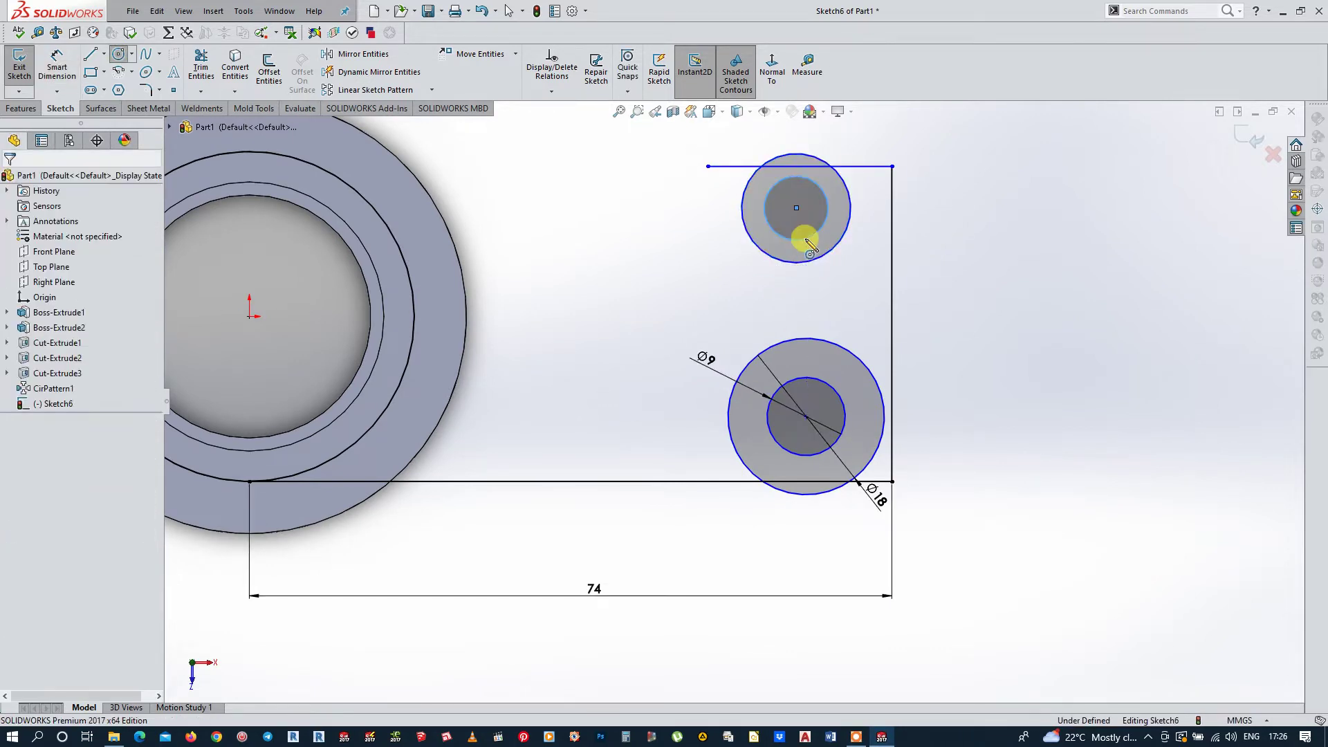
key(Escape)
Step: Make the two outer circles equal and the two inner circles equal
click(821, 344)
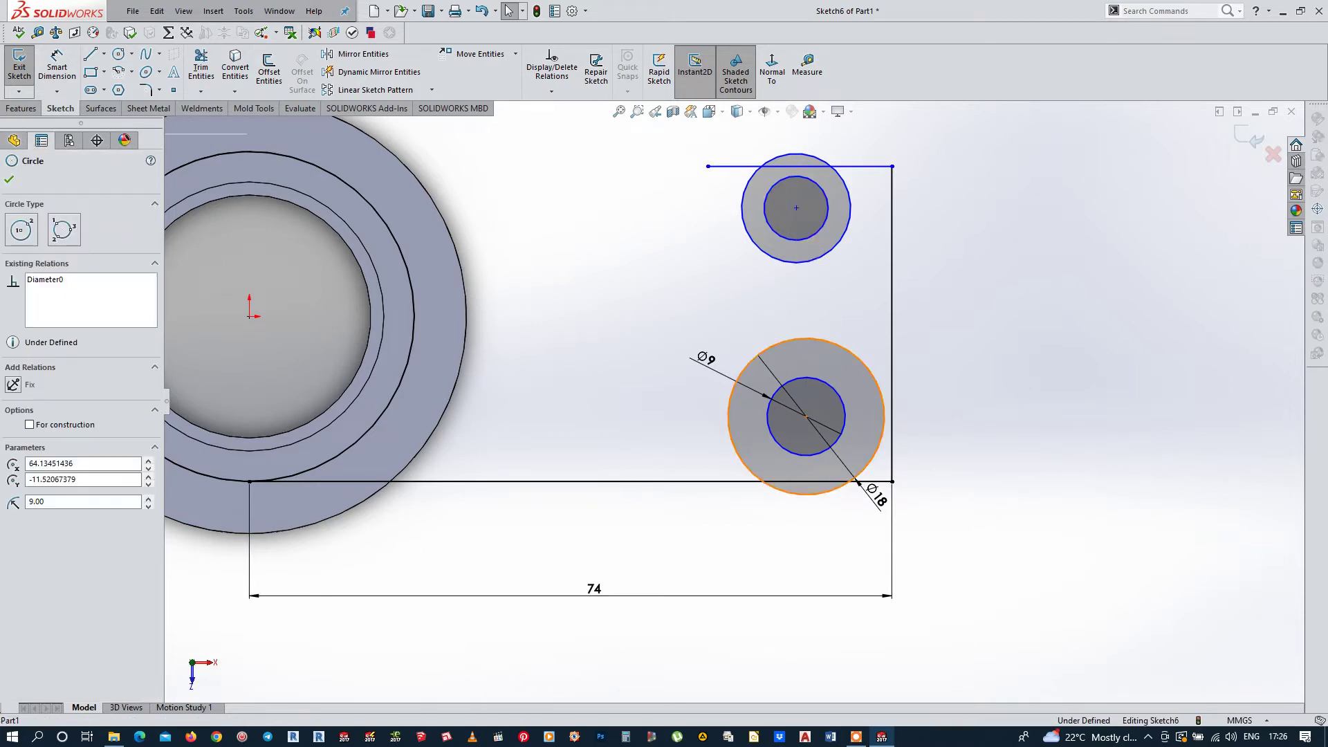
ctrl+click(815, 263)
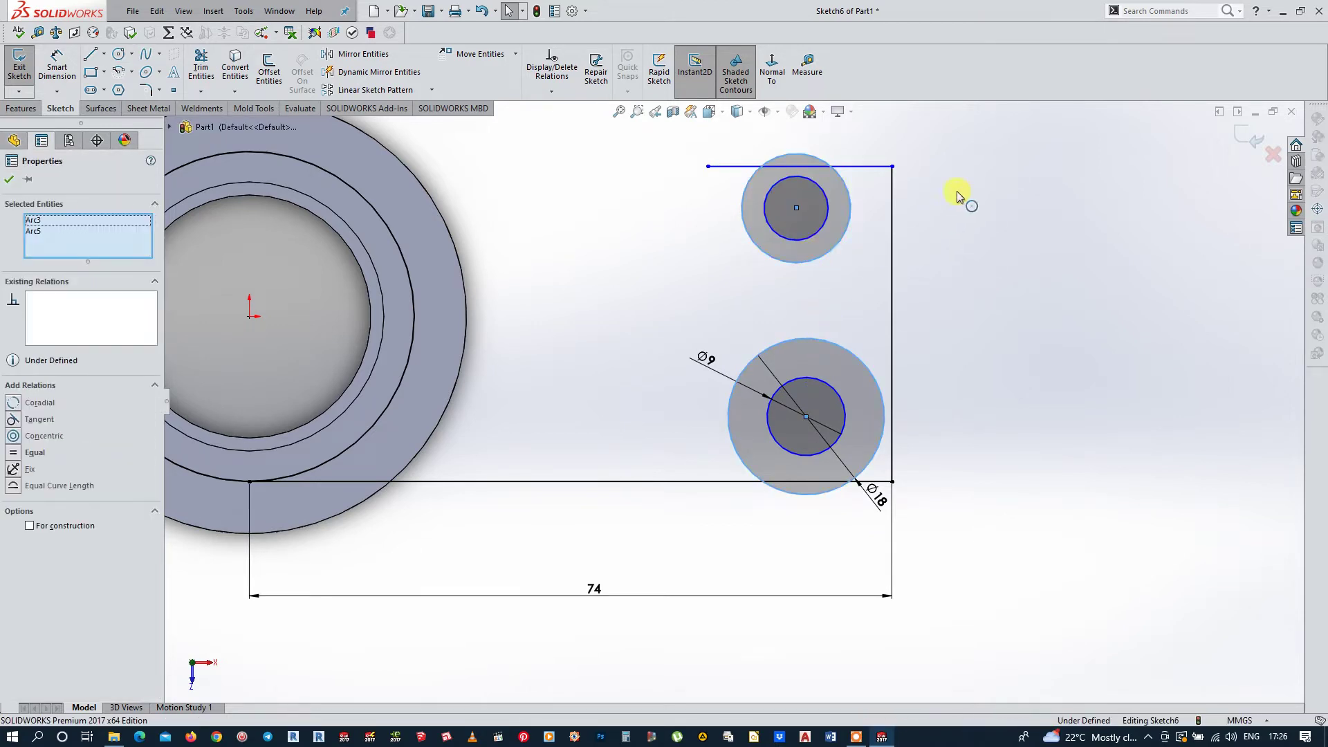
click(924, 206)
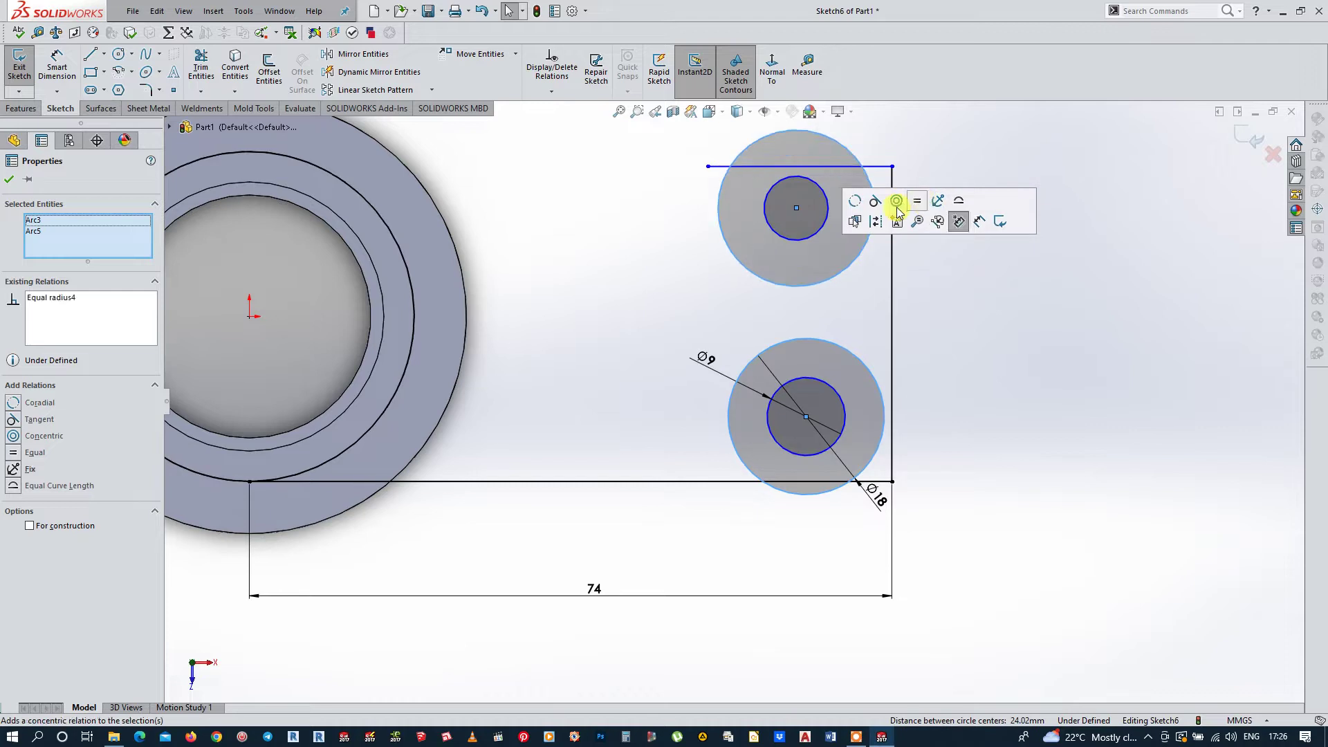
click(813, 238)
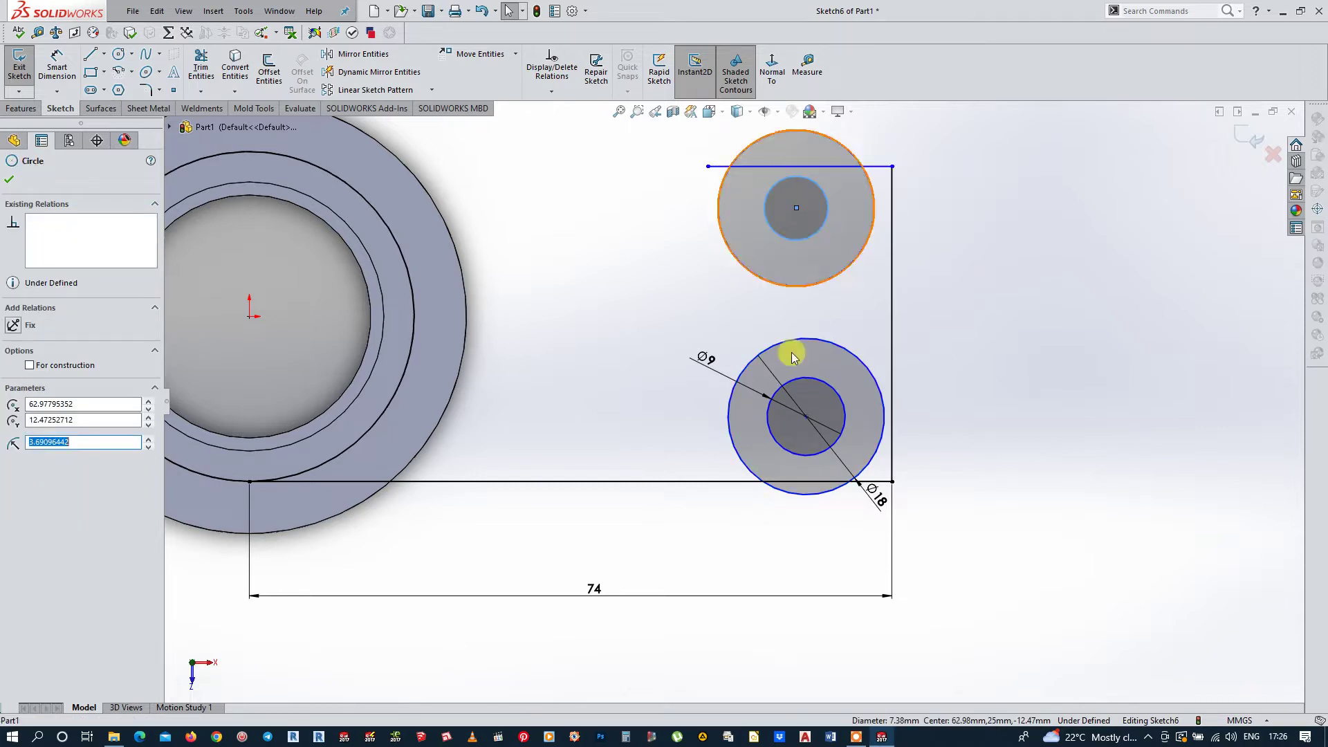
click(835, 404)
ctrl+click(838, 396)
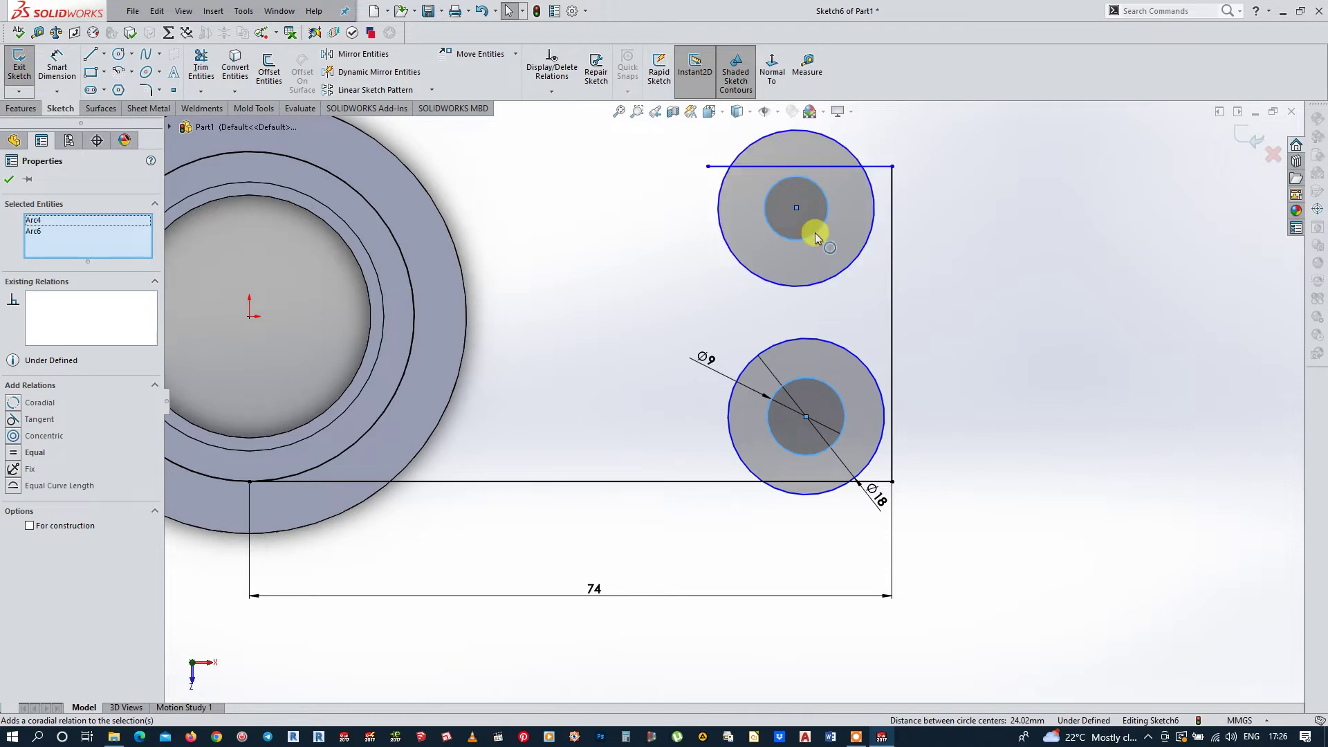
click(14, 453)
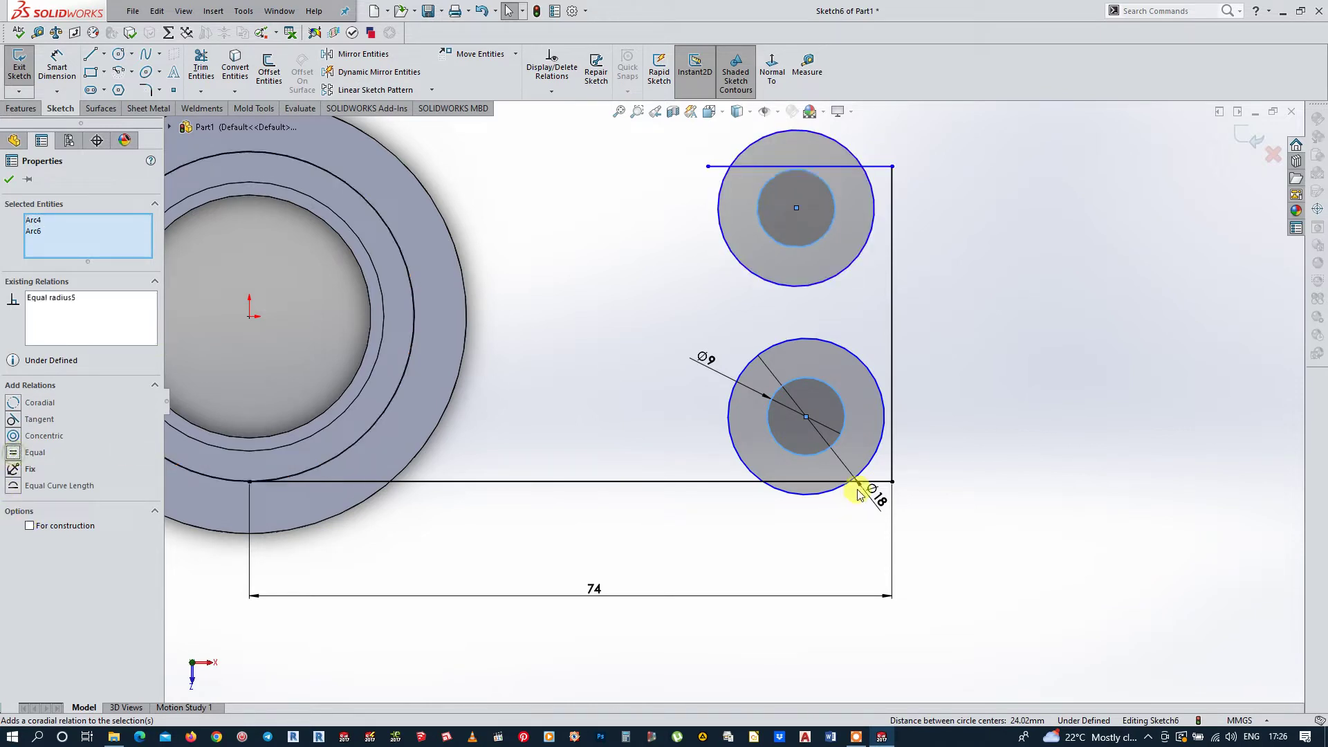
click(886, 443)
scroll(885, 440, down, 2)
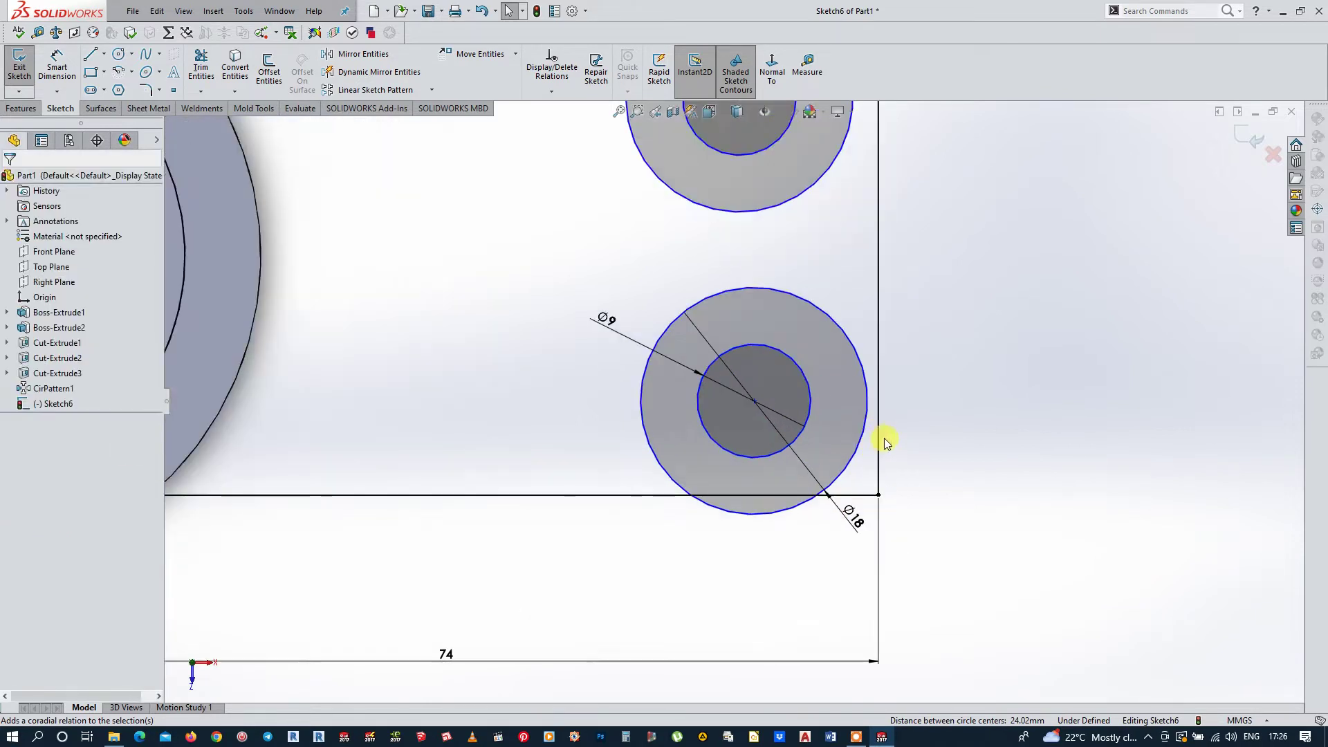
Step: Make the lower outer circle tangent to the right vertical line and the bottom line
click(878, 318)
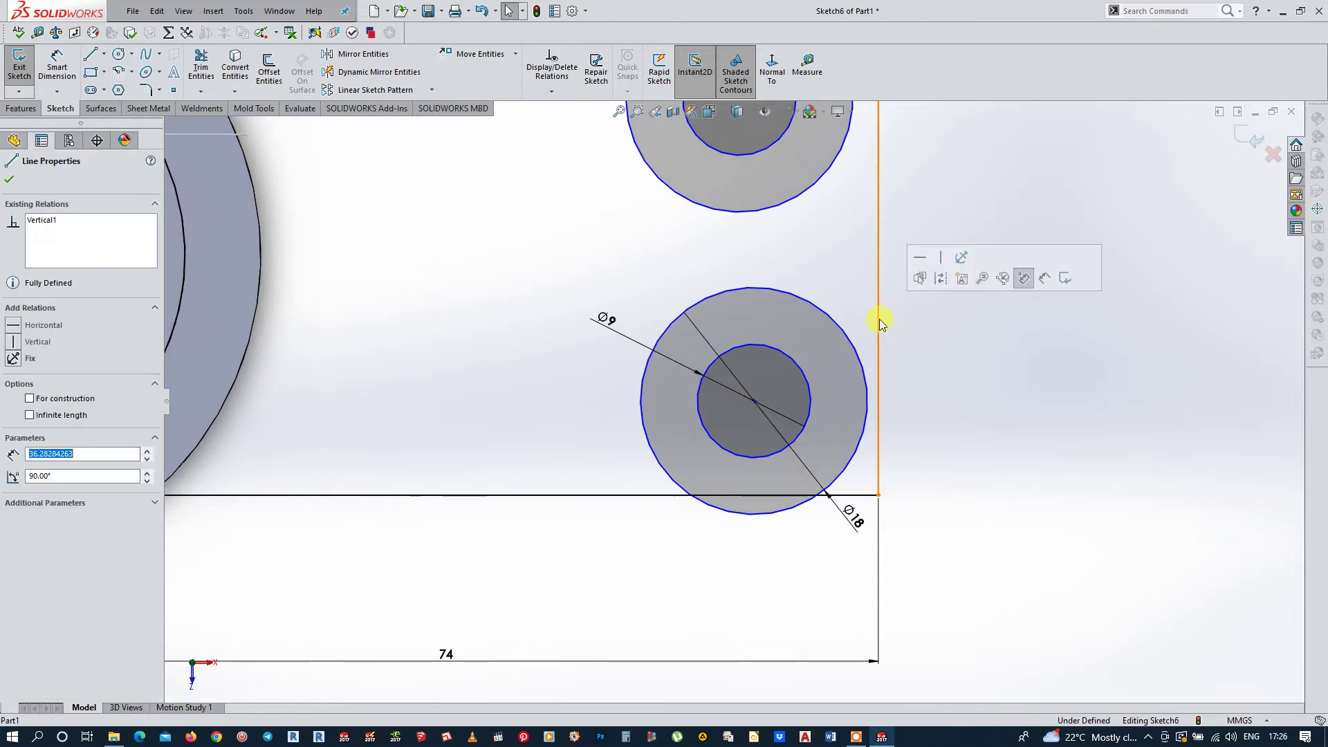
ctrl+click(861, 358)
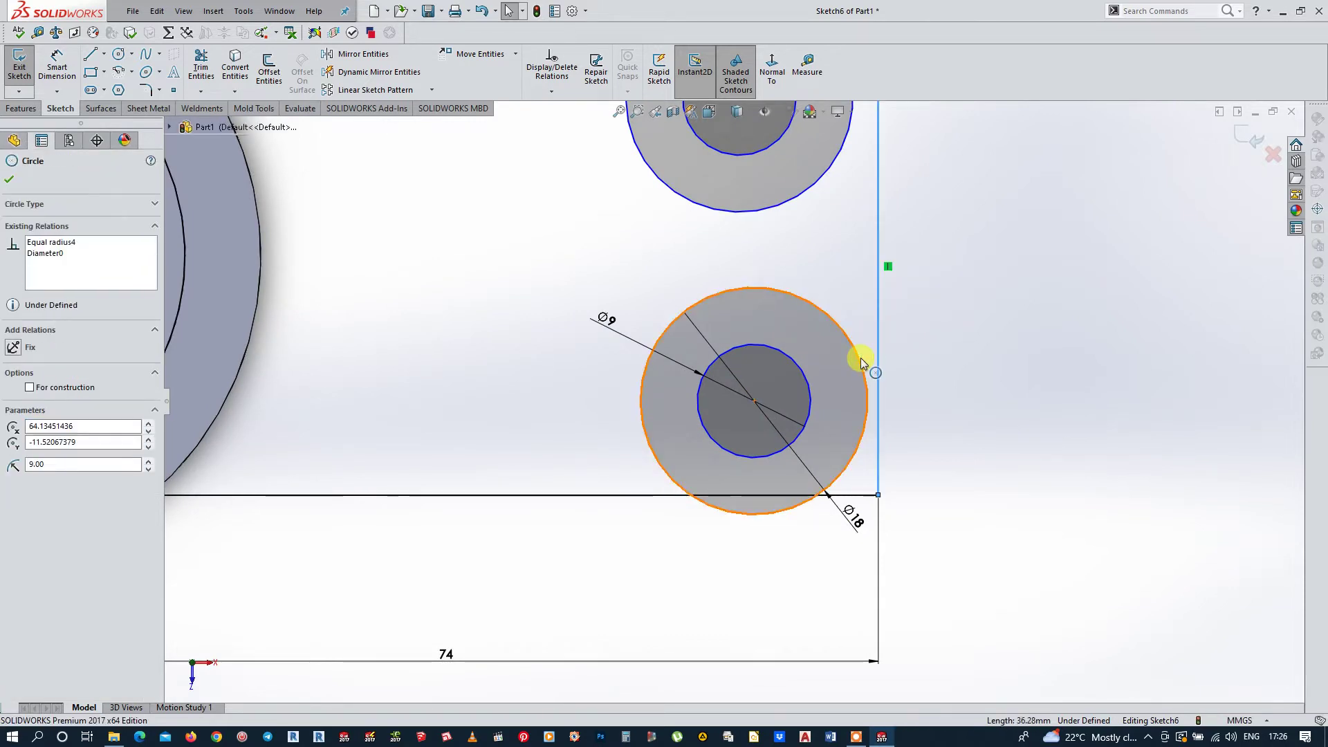
click(901, 302)
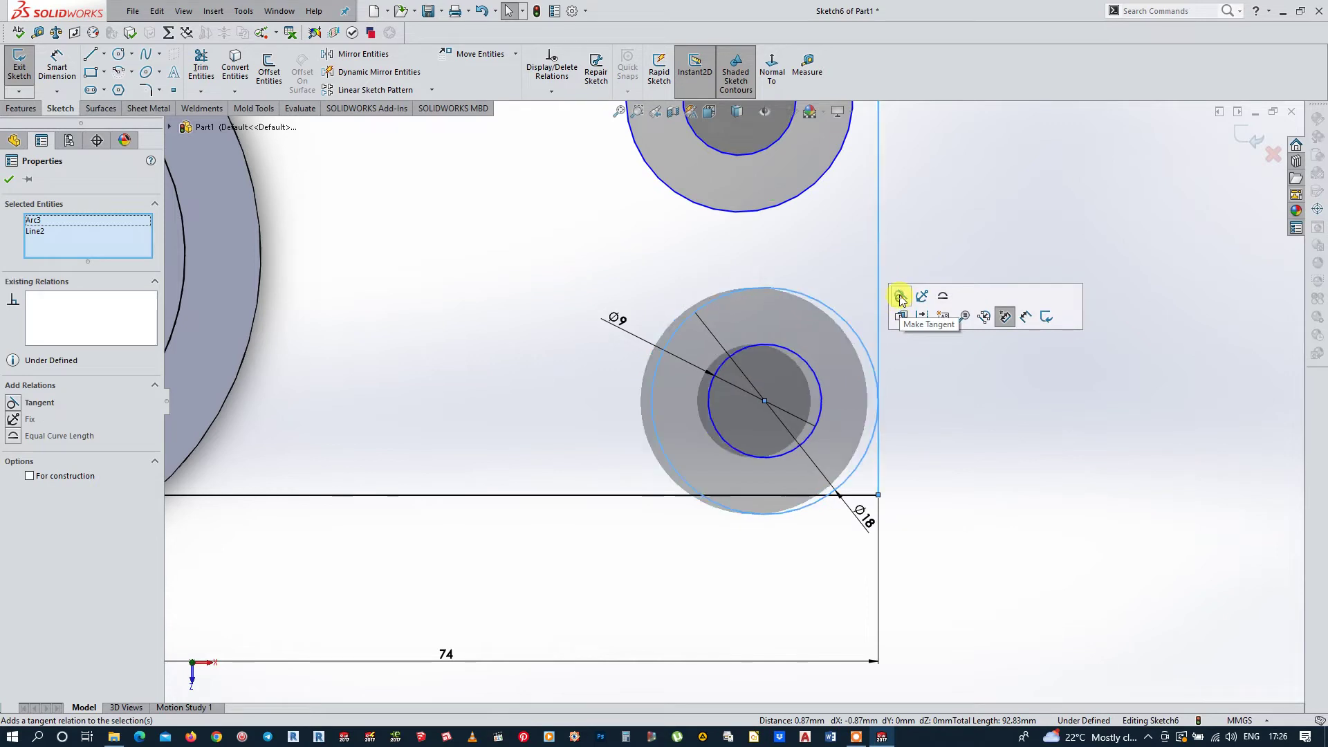
click(645, 499)
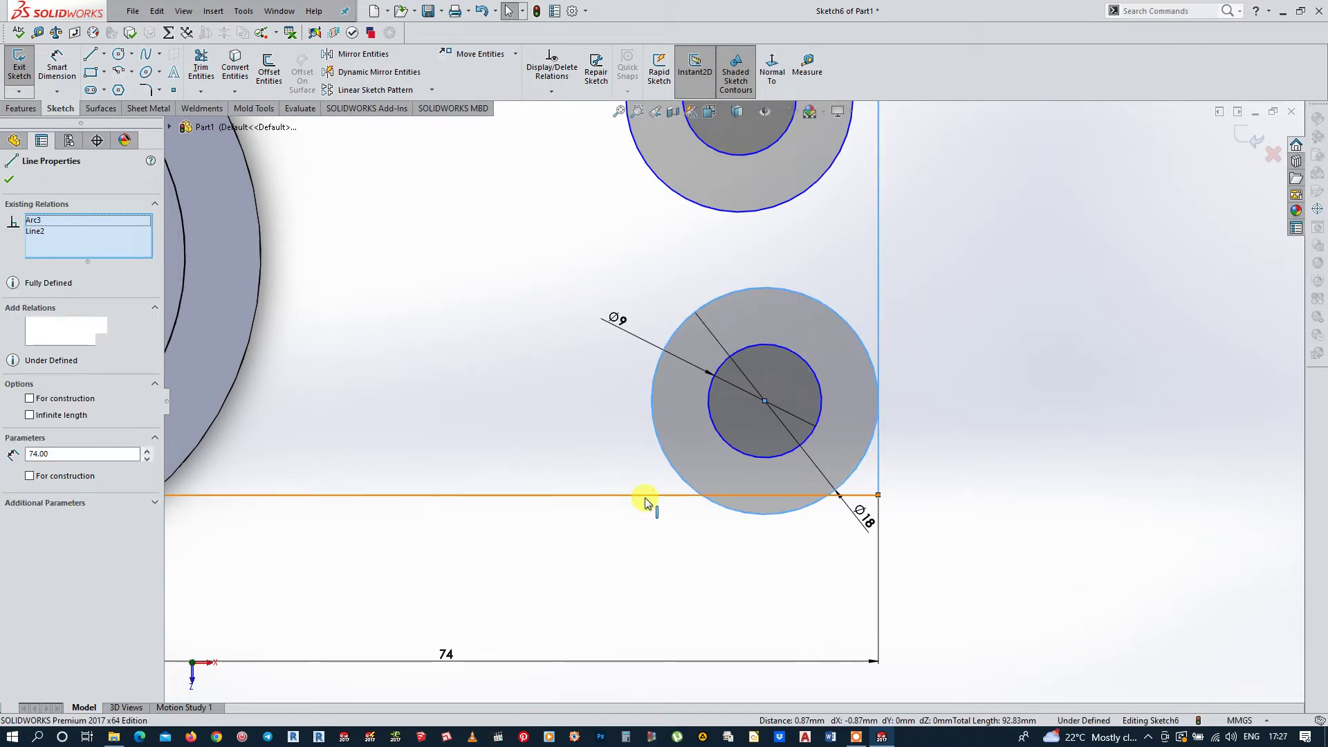
ctrl+click(670, 464)
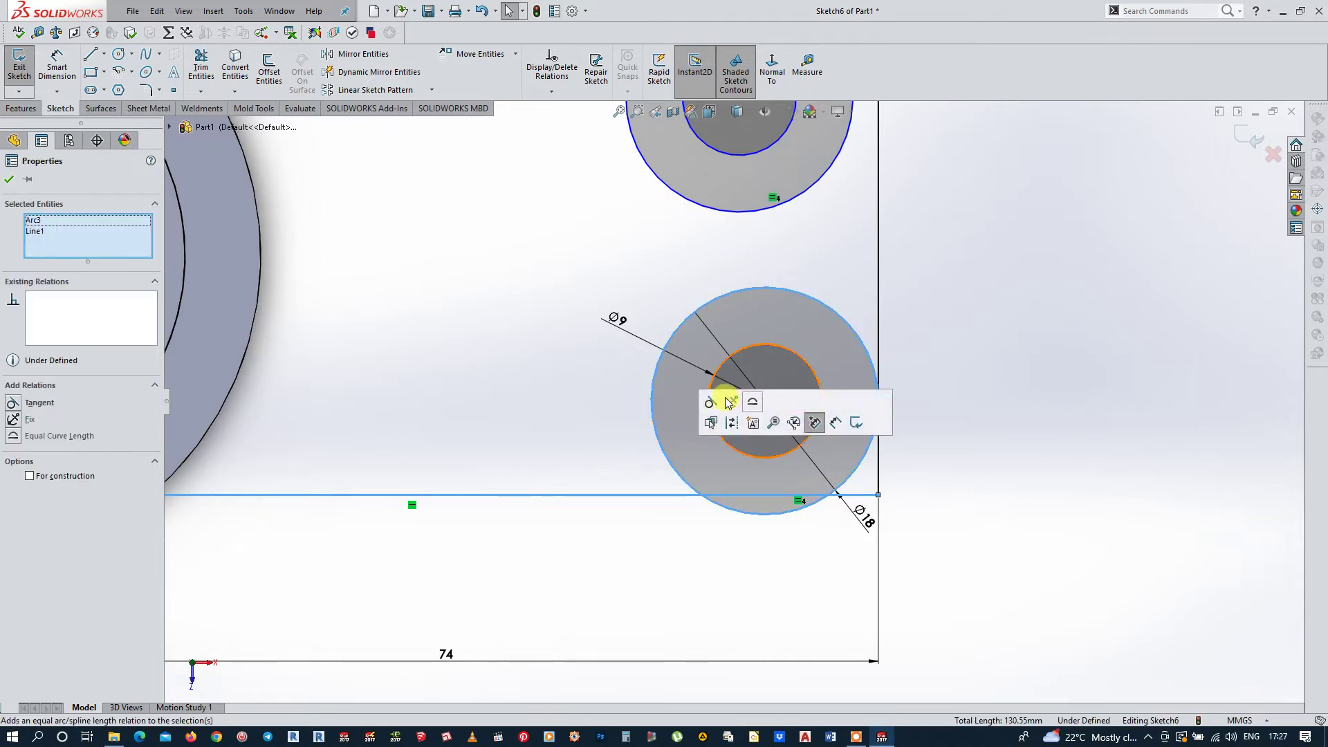
click(710, 403)
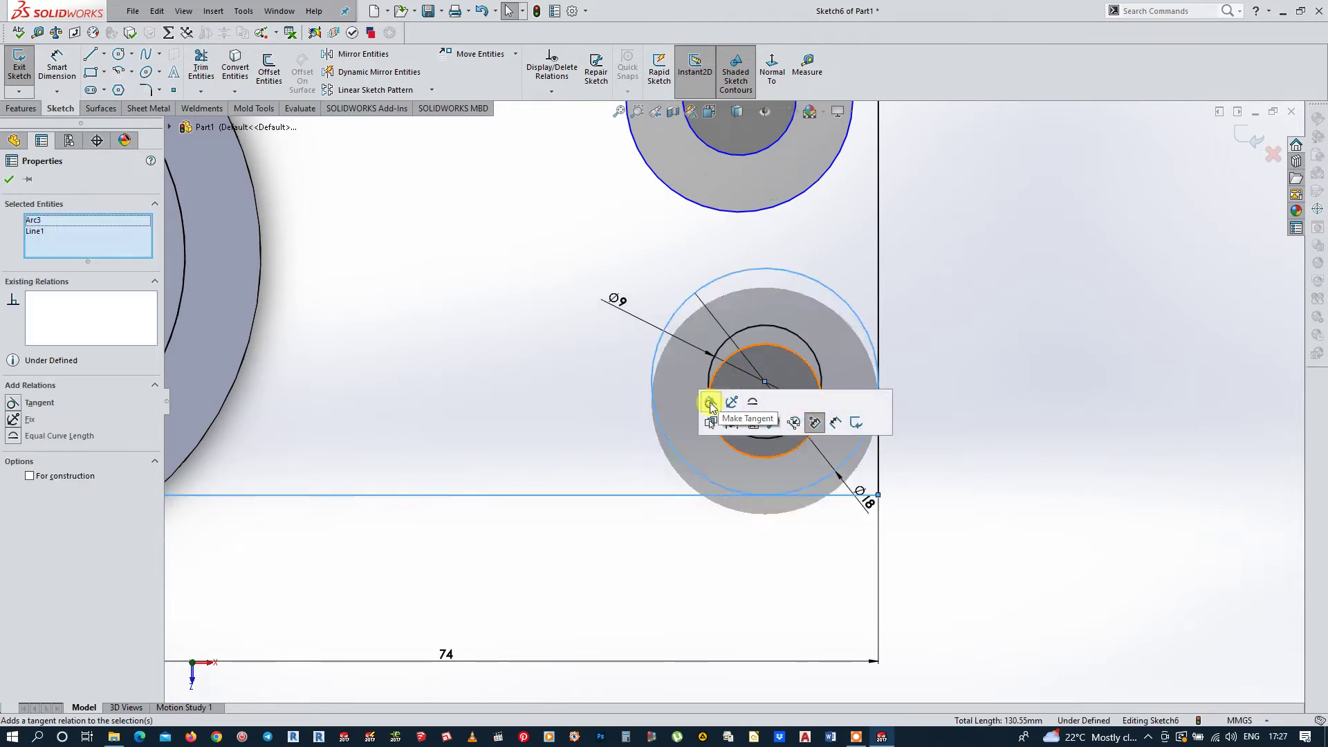
click(1014, 409)
Step: Align the upper and lower circle centres vertically
key(z)
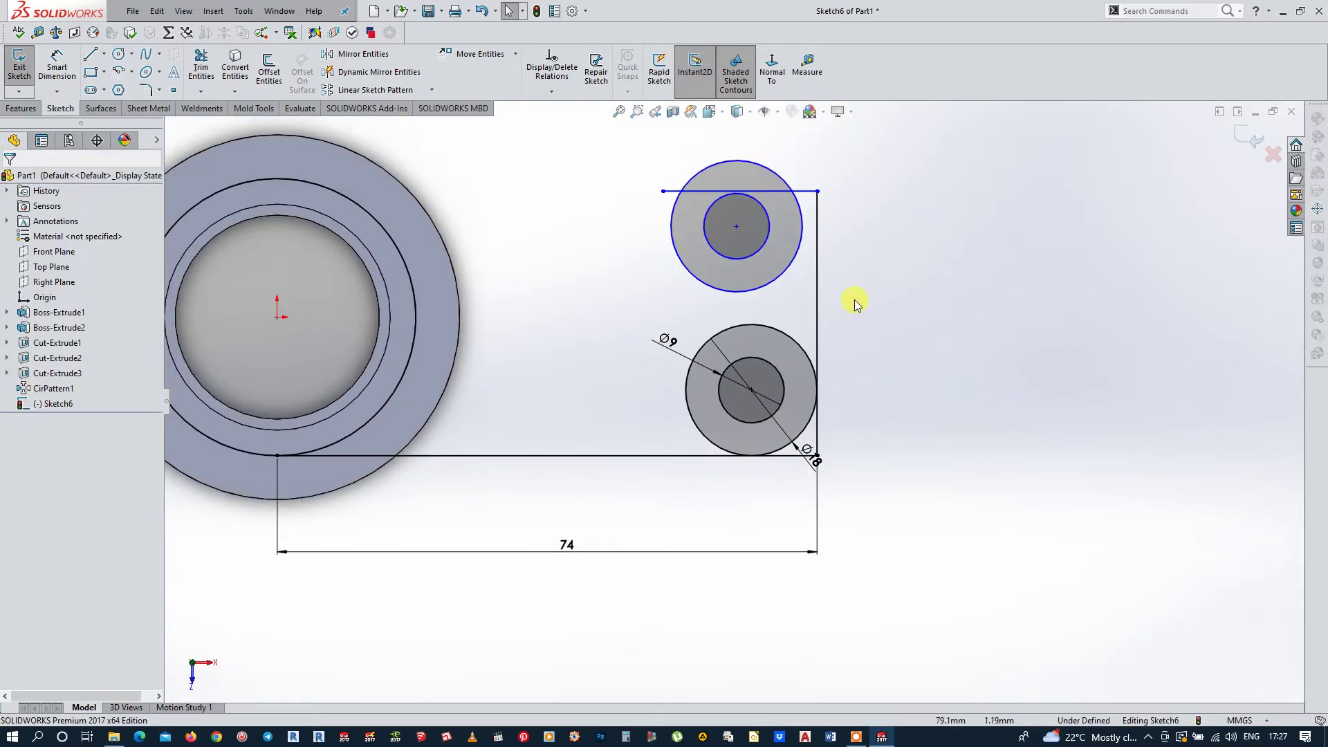
scroll(863, 302, down, 2)
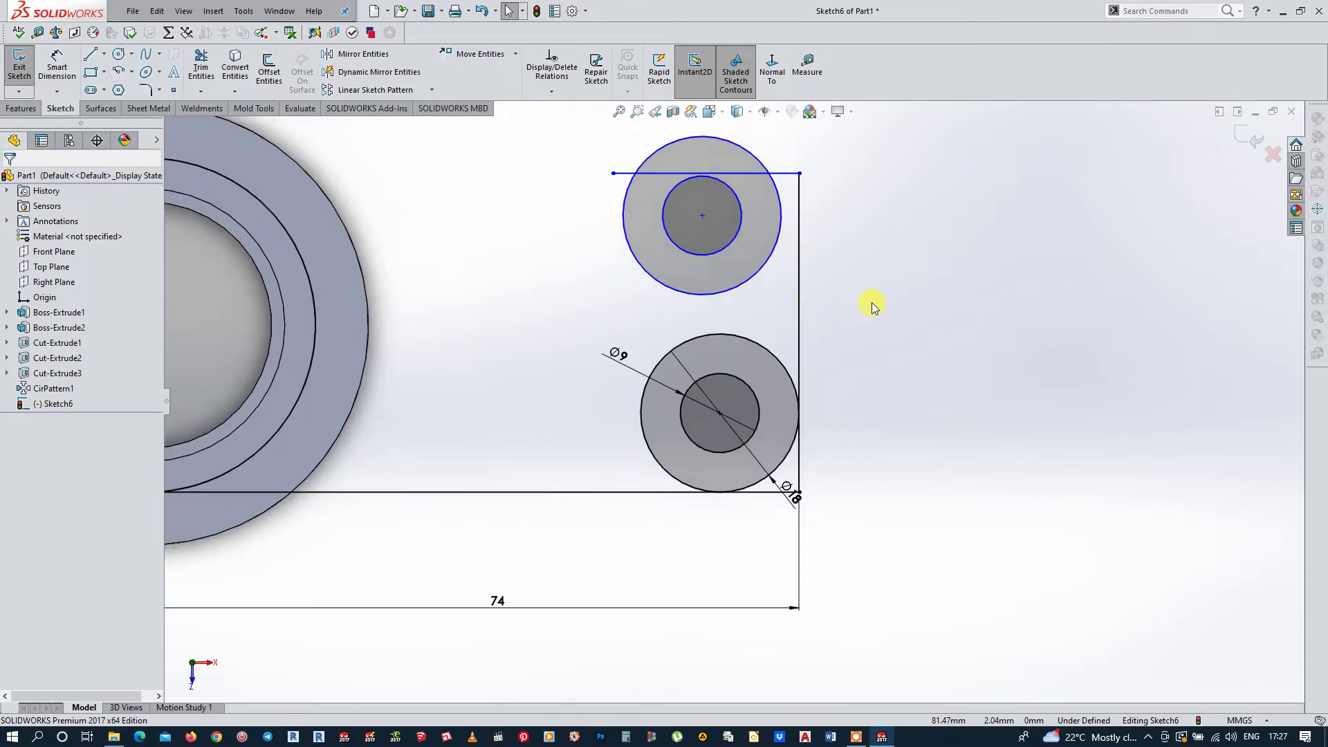
click(720, 415)
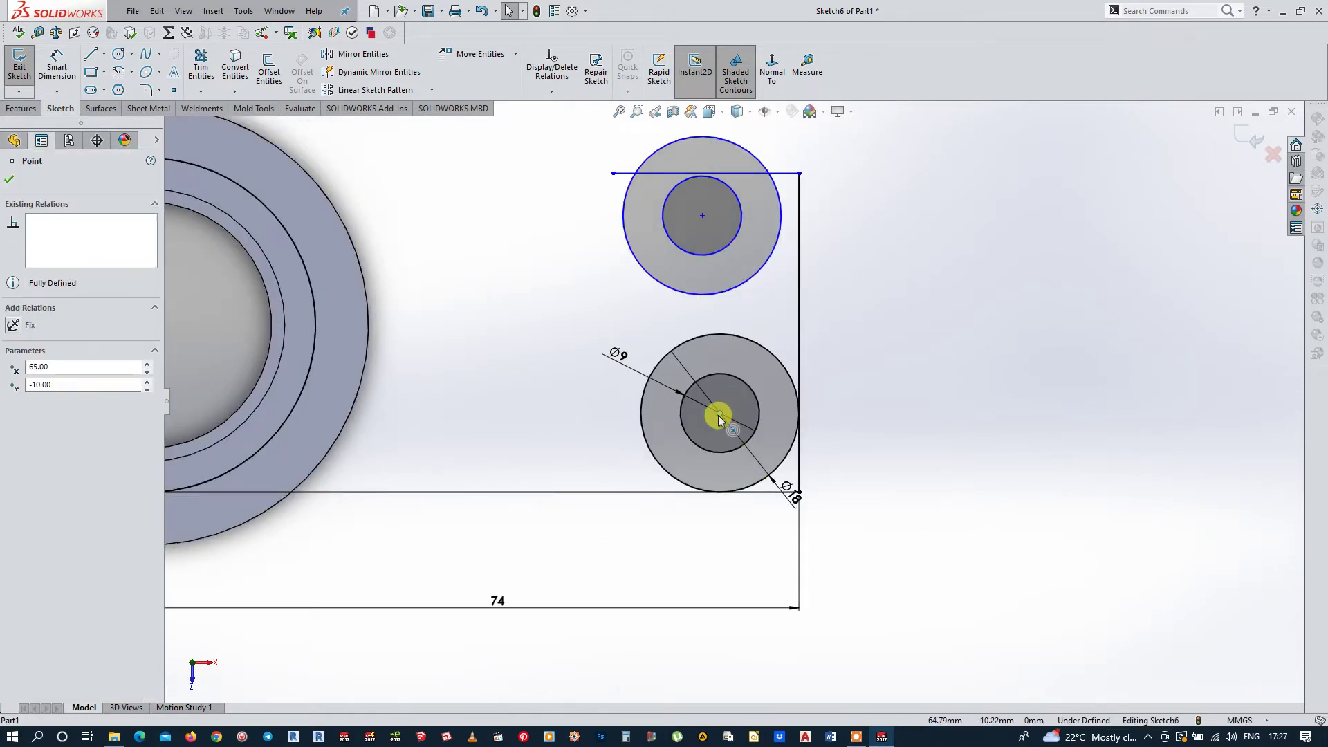
ctrl+click(703, 216)
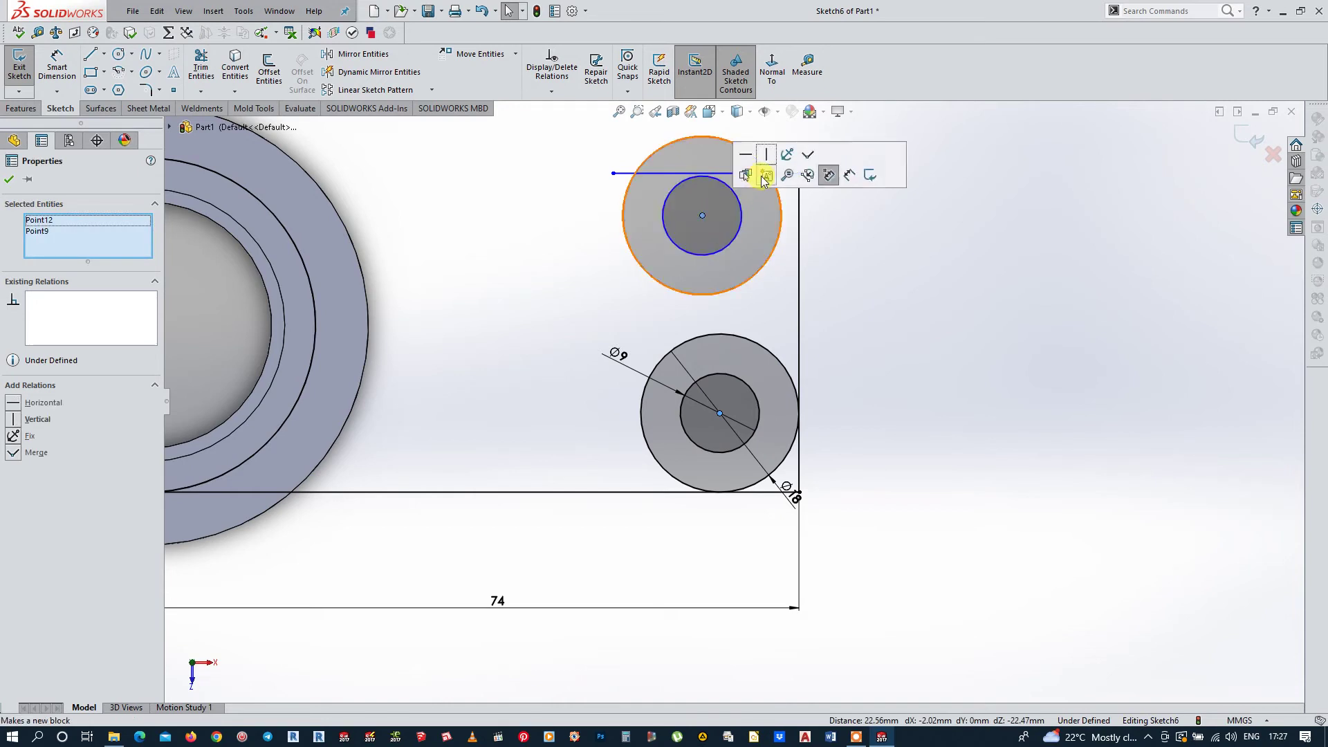
click(769, 160)
click(962, 278)
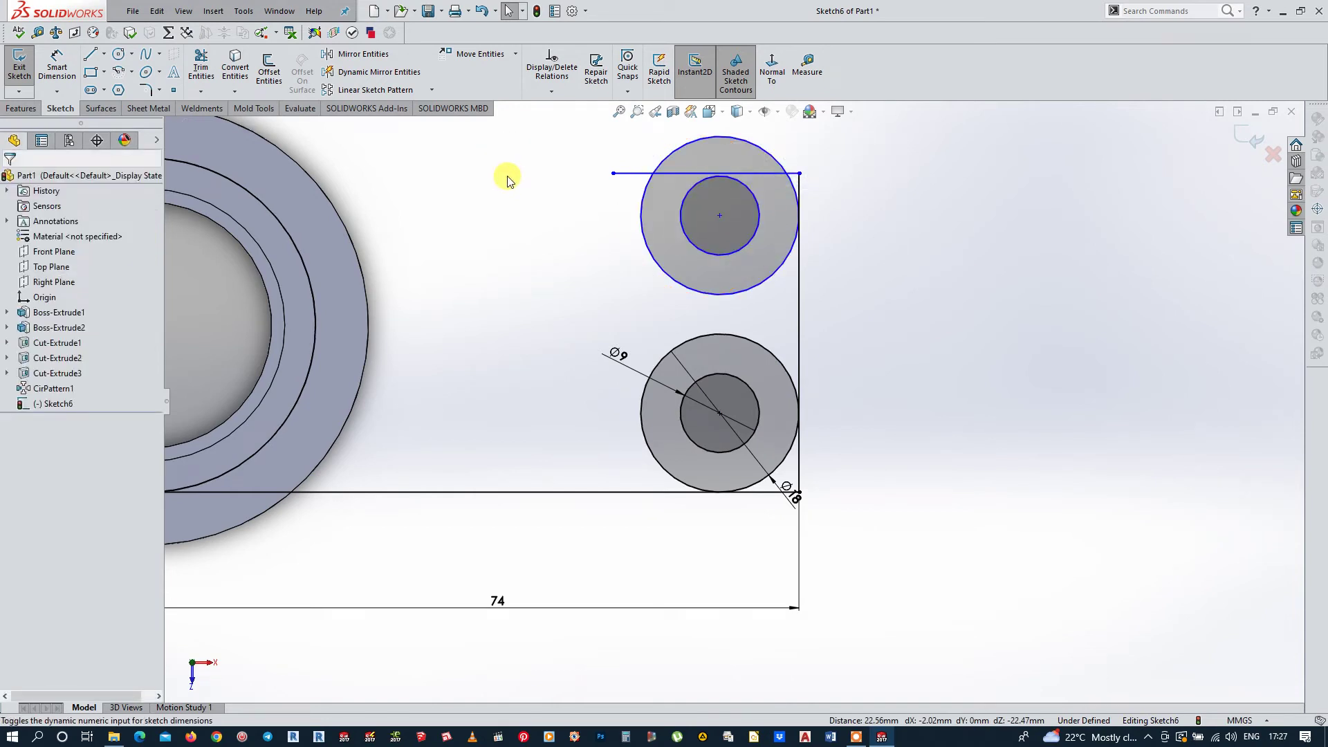
Step: Dimension the distance between the two circle centres to 22 mm
click(57, 66)
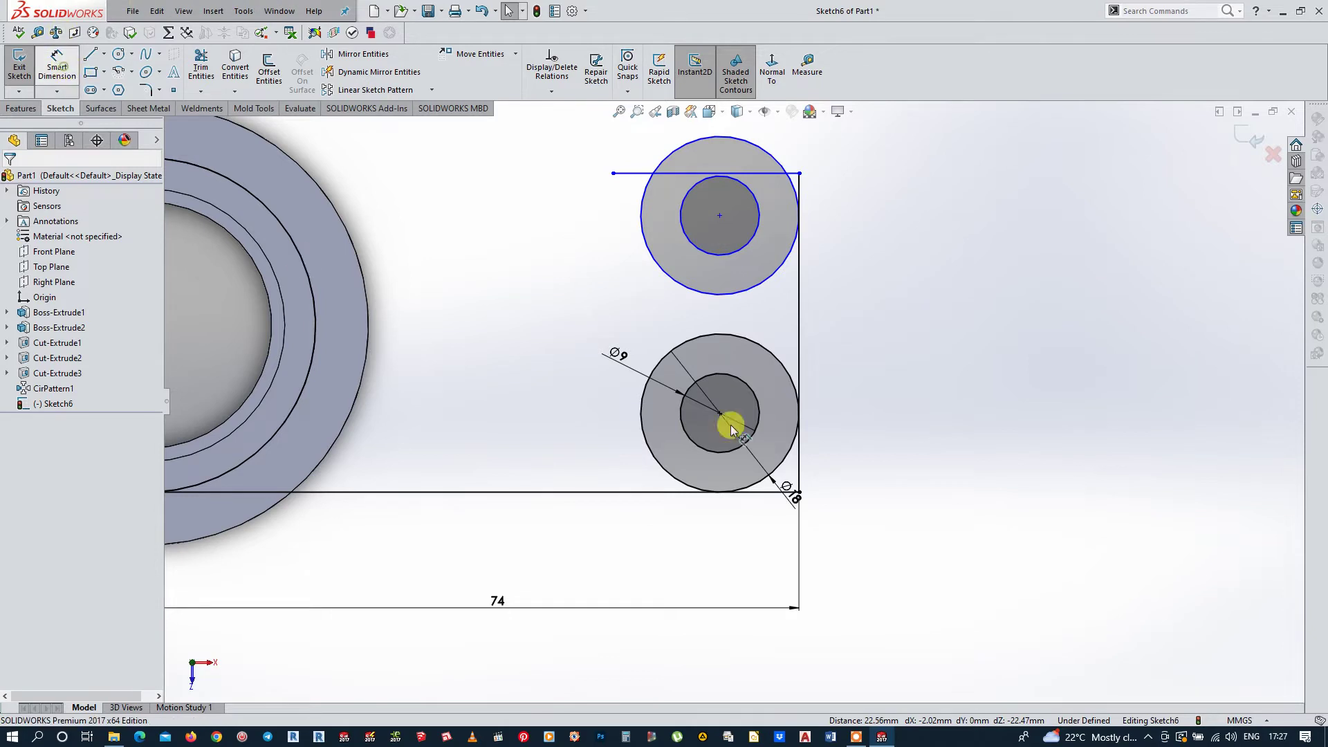
click(721, 414)
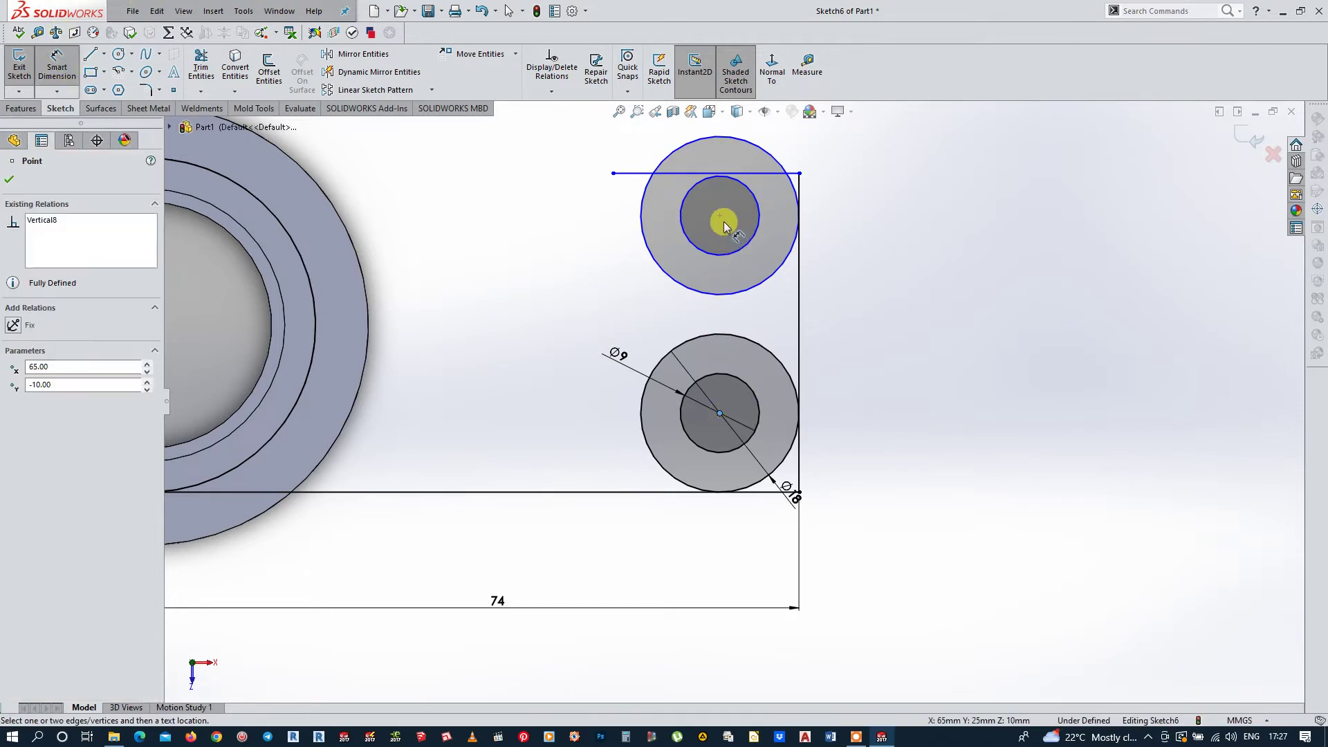
click(719, 216)
click(873, 252)
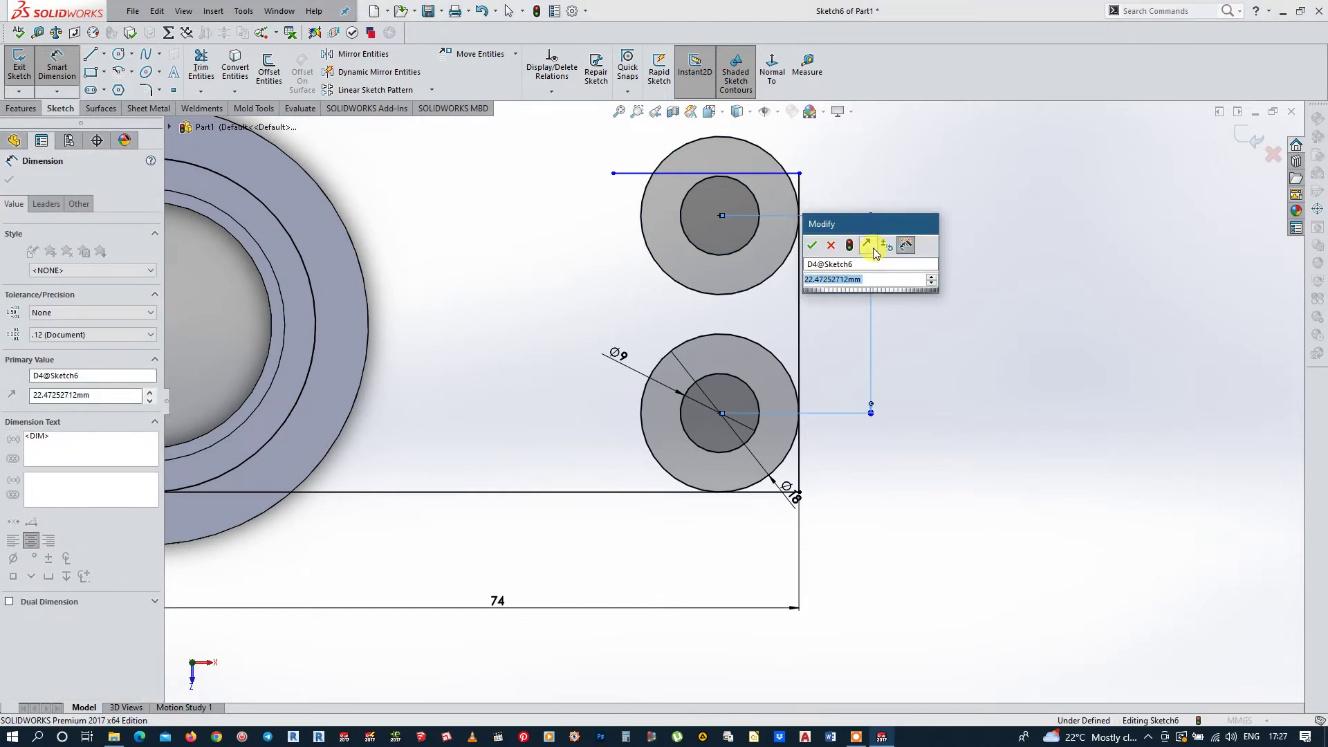
text(22)
key(Return)
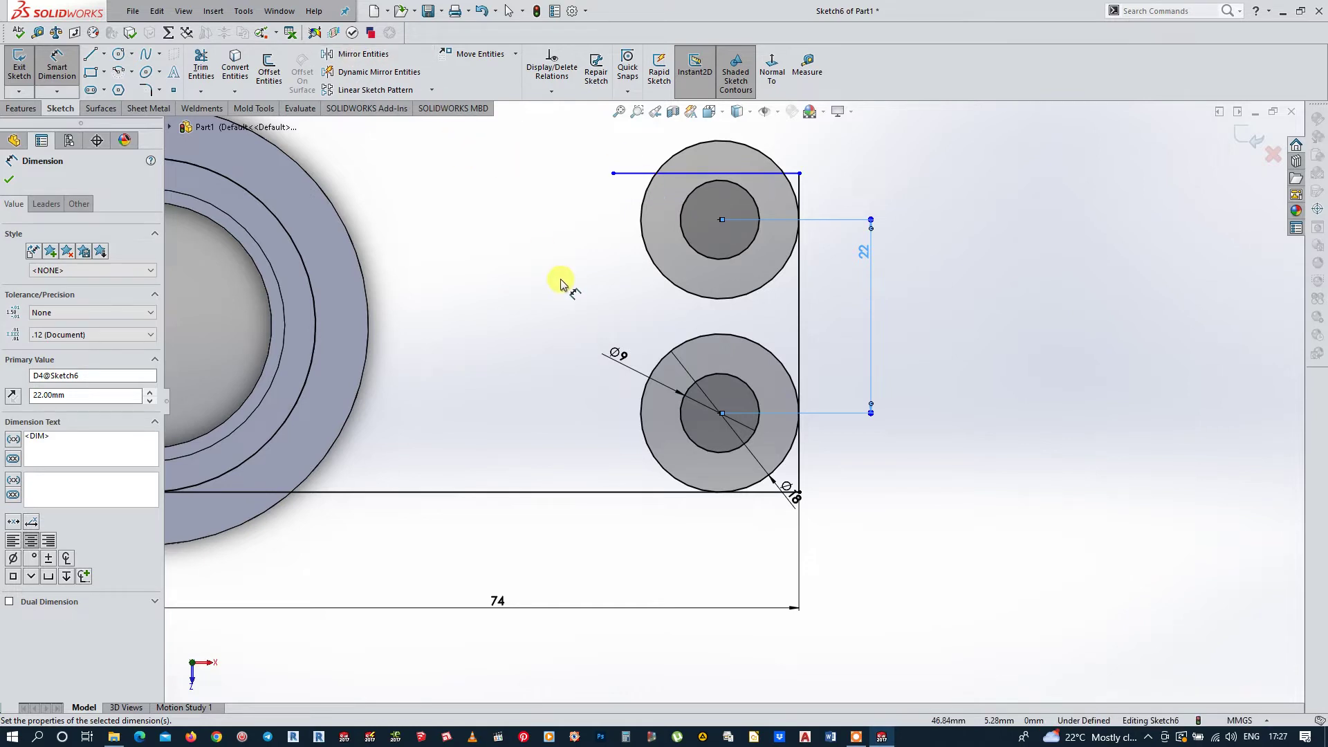
scroll(564, 287, up, 2)
scroll(588, 294, up, 3)
Step: Trim the extra line piece near the lower circle
scroll(725, 309, down, 2)
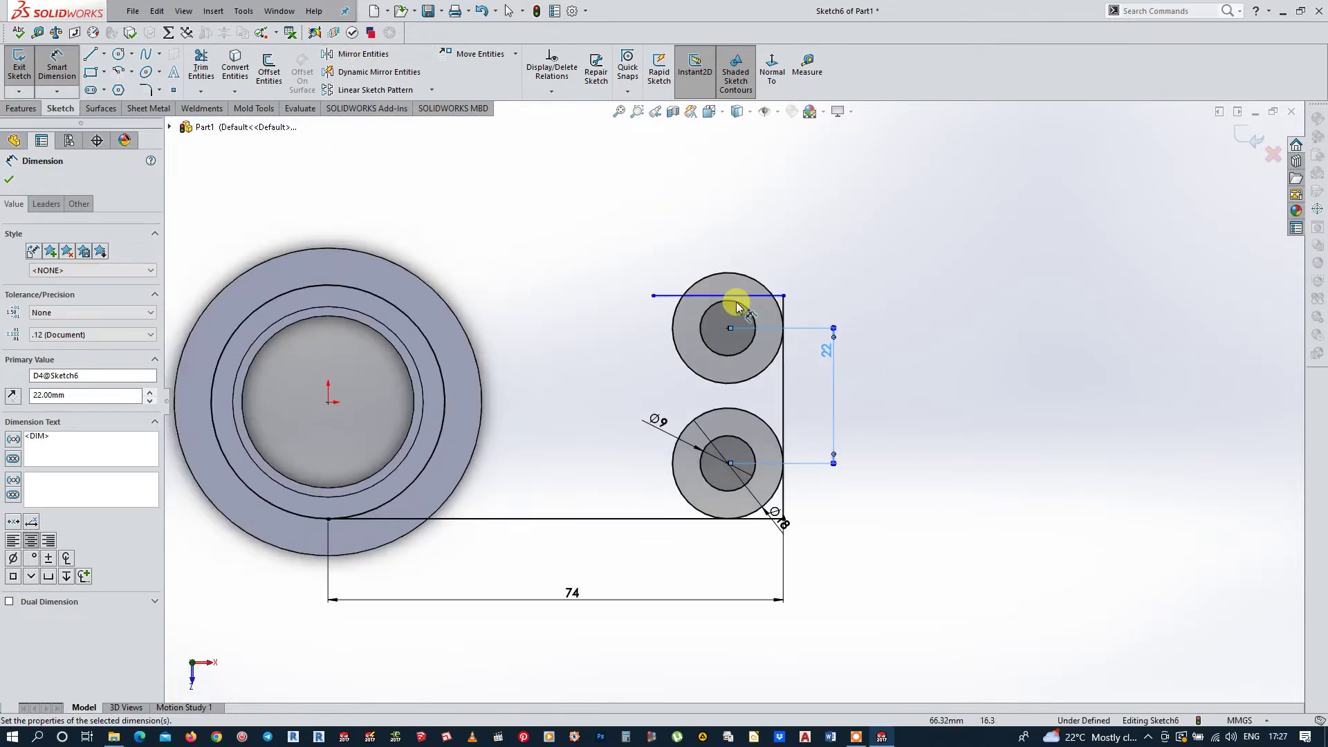
scroll(757, 307, down, 3)
scroll(878, 317, down, 1)
key(Escape)
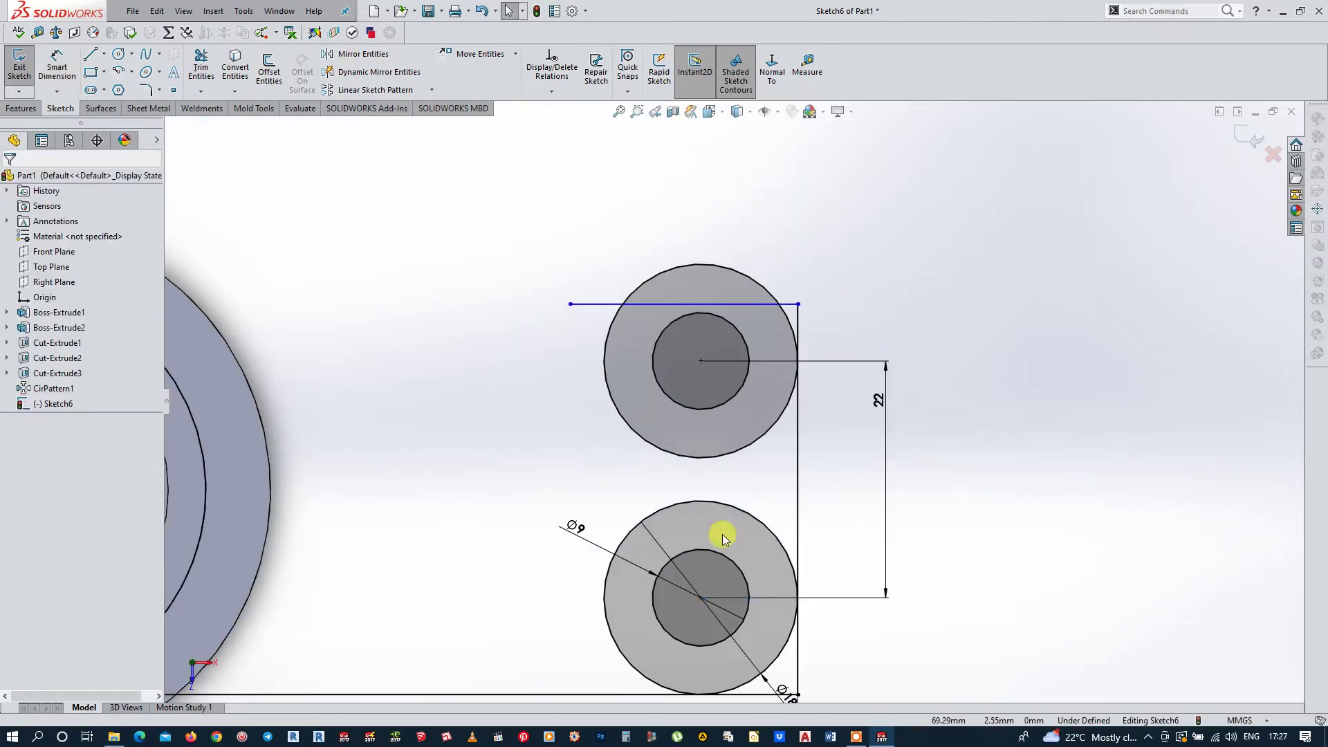
click(200, 67)
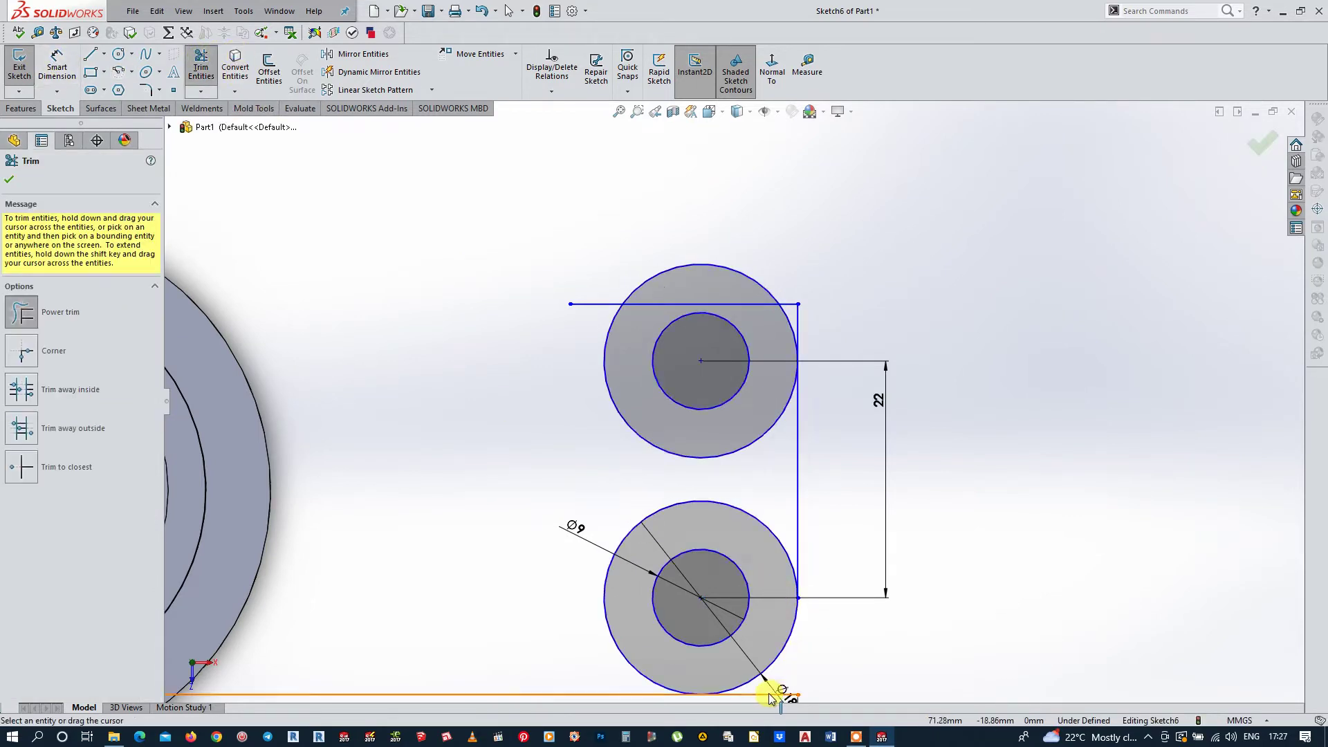
scroll(775, 695, up, 3)
drag(742, 579, 745, 566)
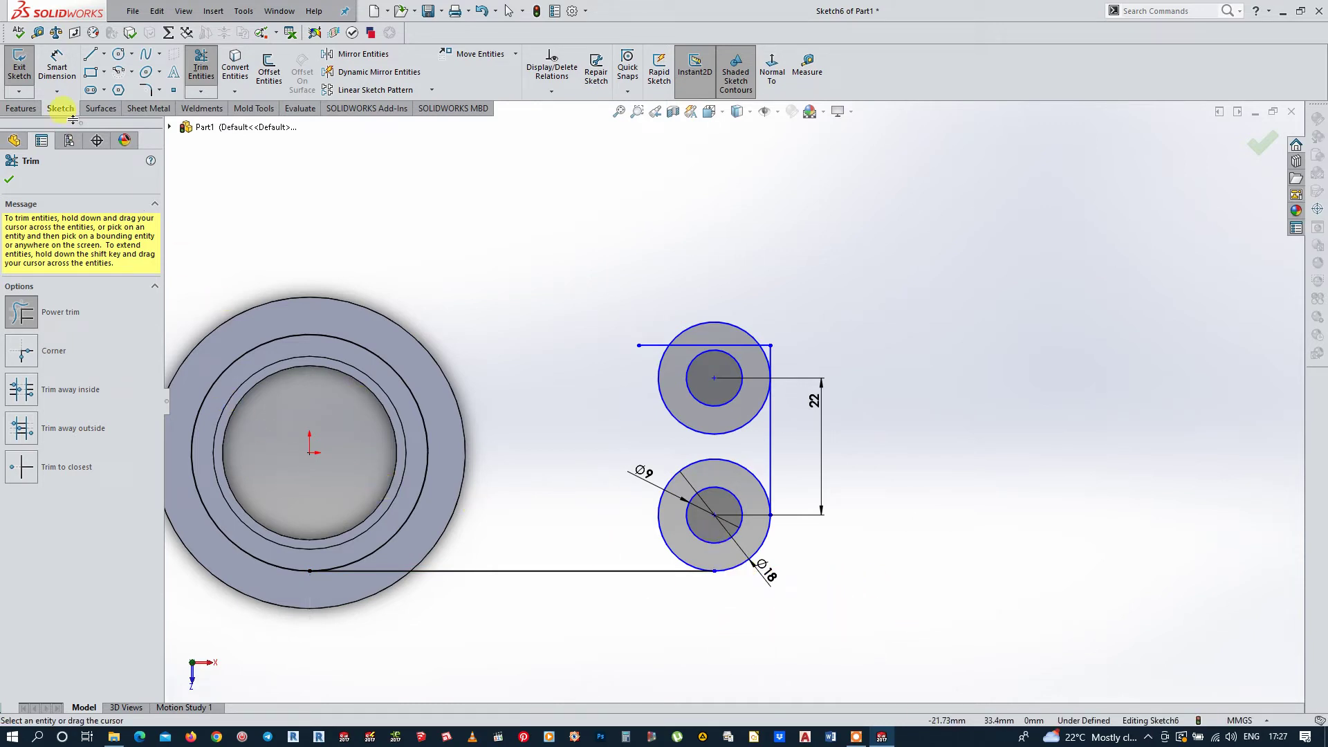
Step: Dimension the bottom line at 74 mm and the hub centre to top-line end at 43.5 mm
click(57, 65)
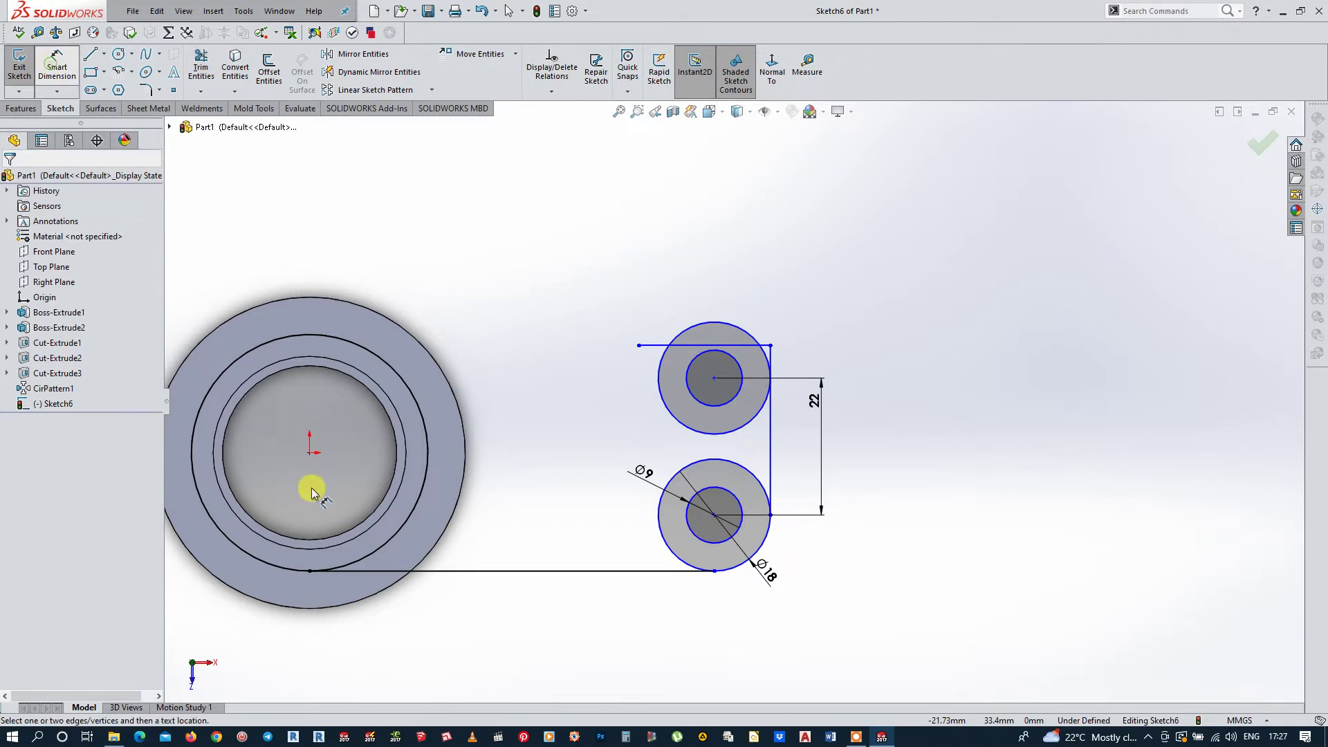
click(308, 571)
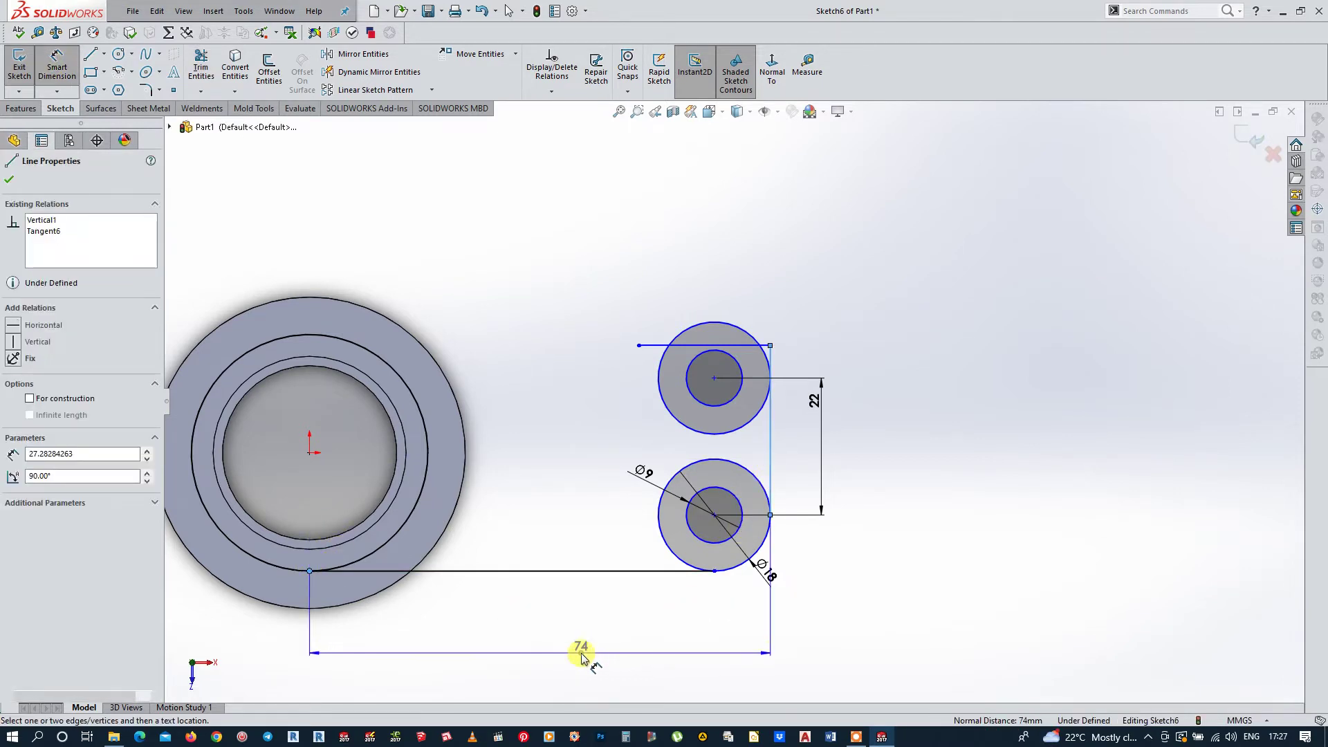
click(583, 653)
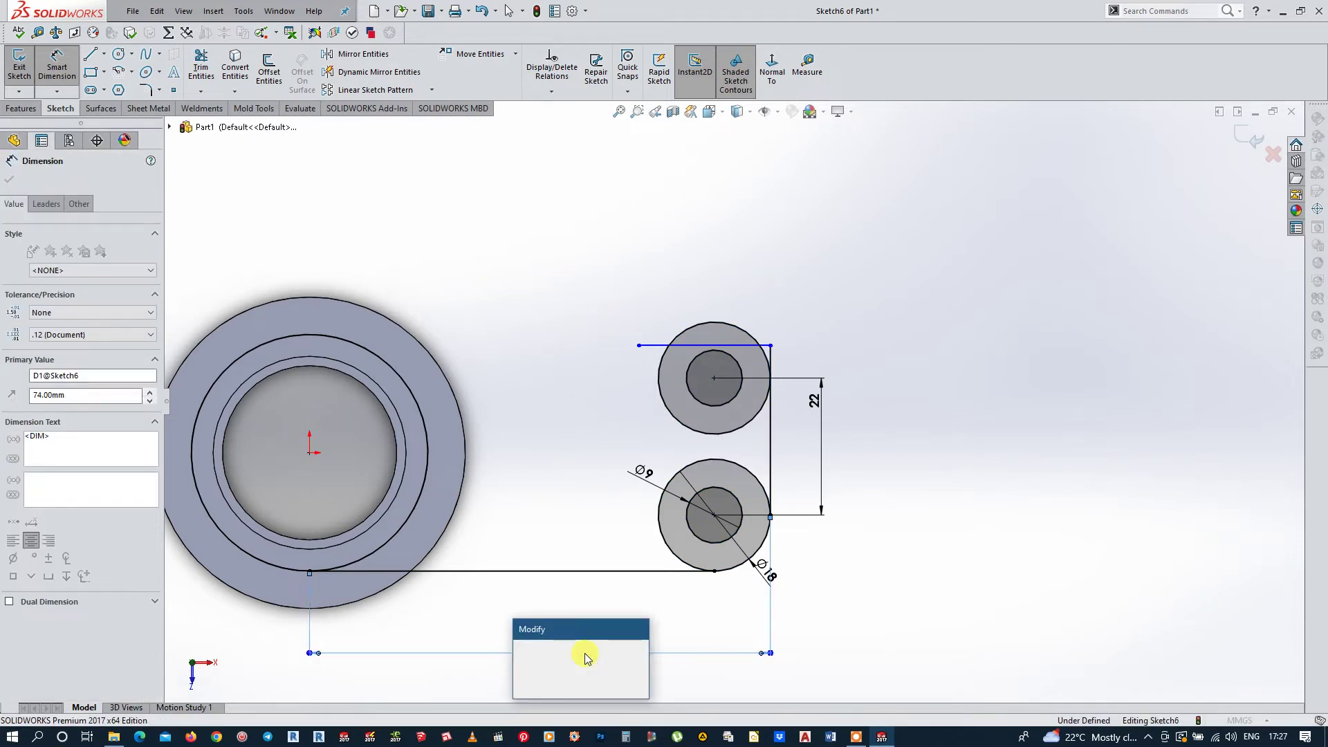
key(Return)
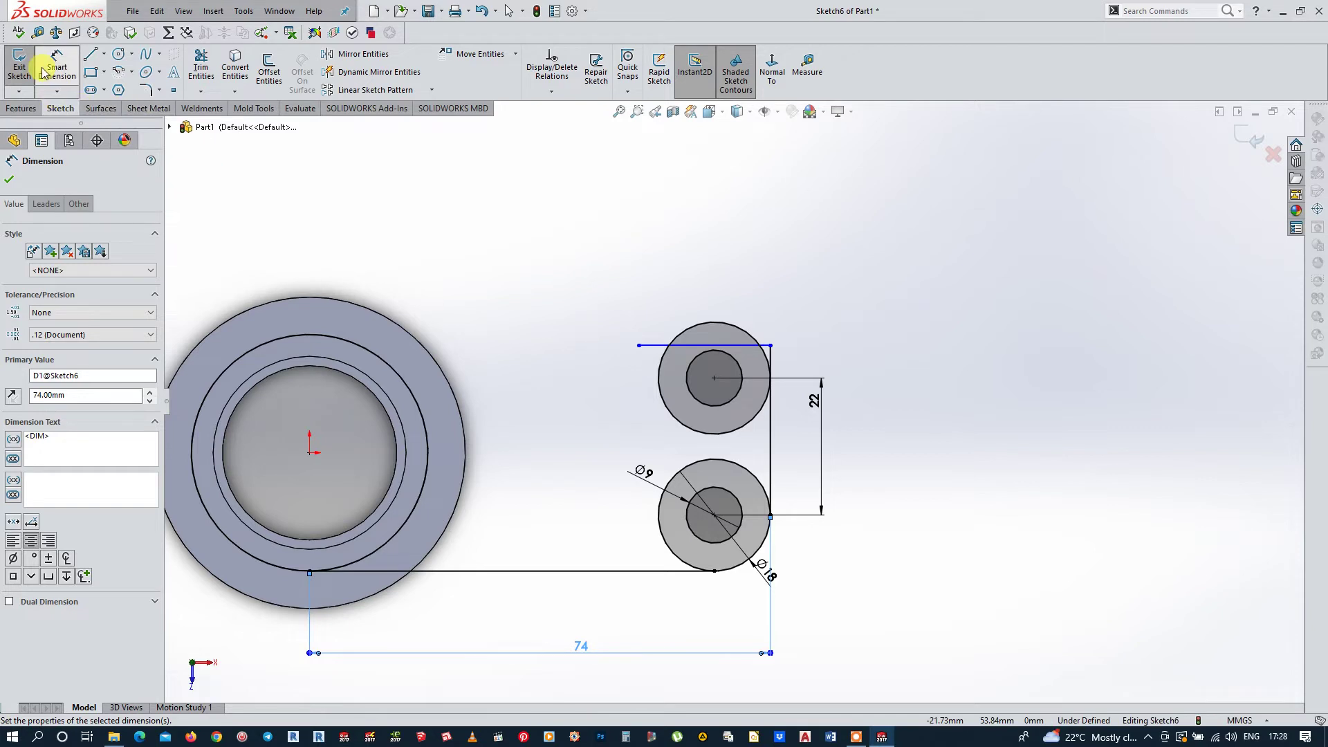
click(310, 454)
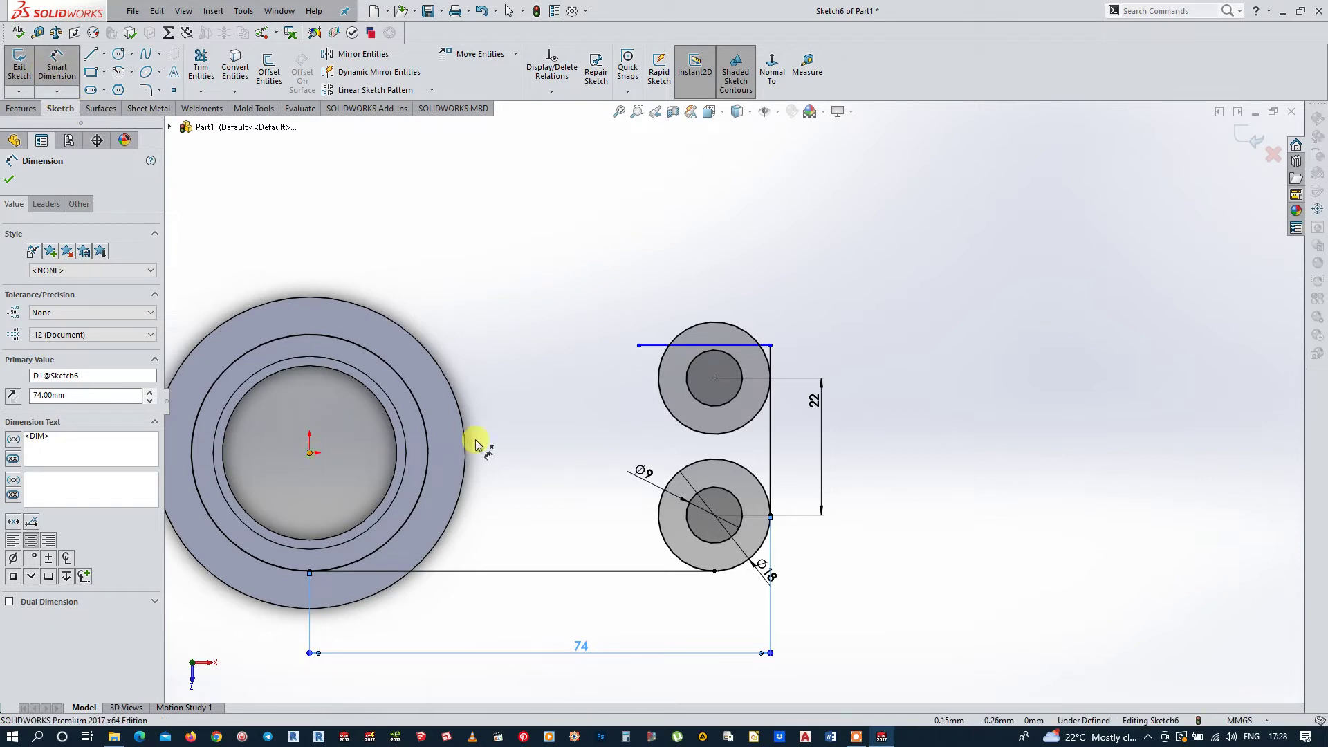
click(640, 346)
scroll(559, 277, up, 3)
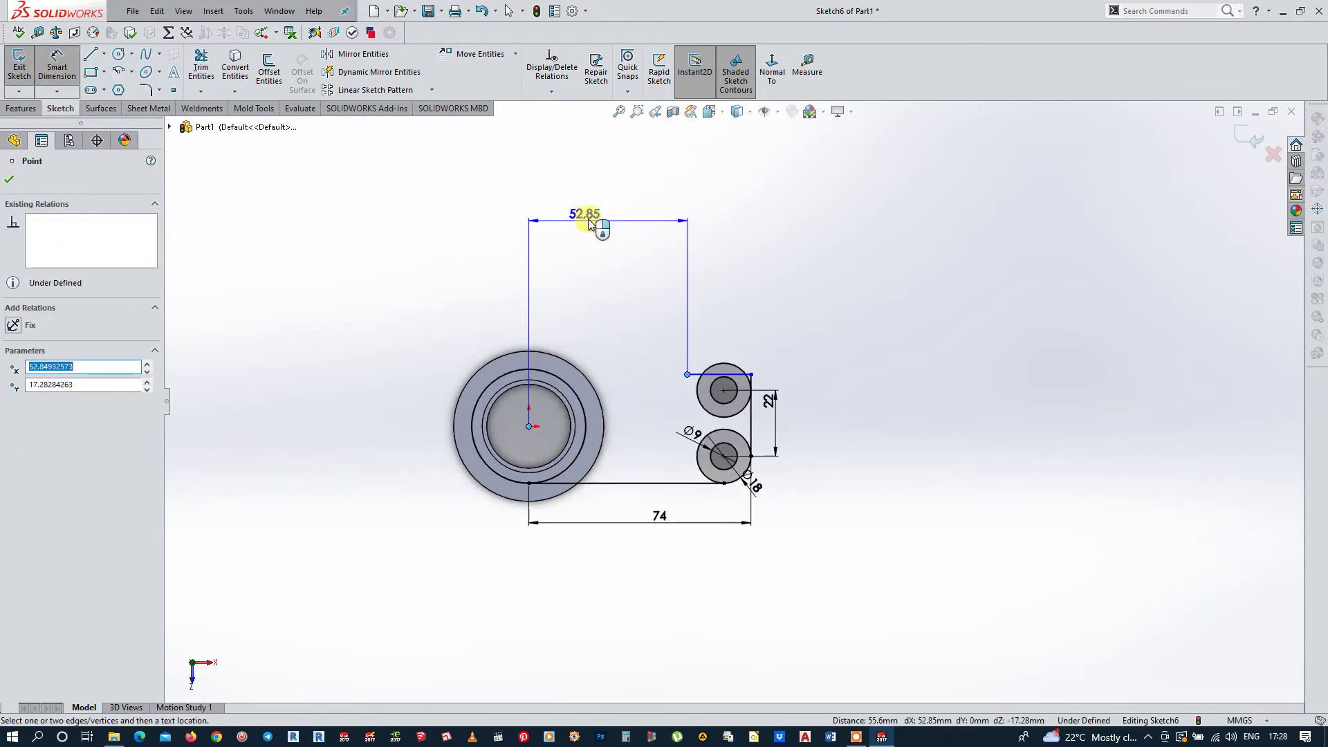
click(595, 191)
text(43.5)
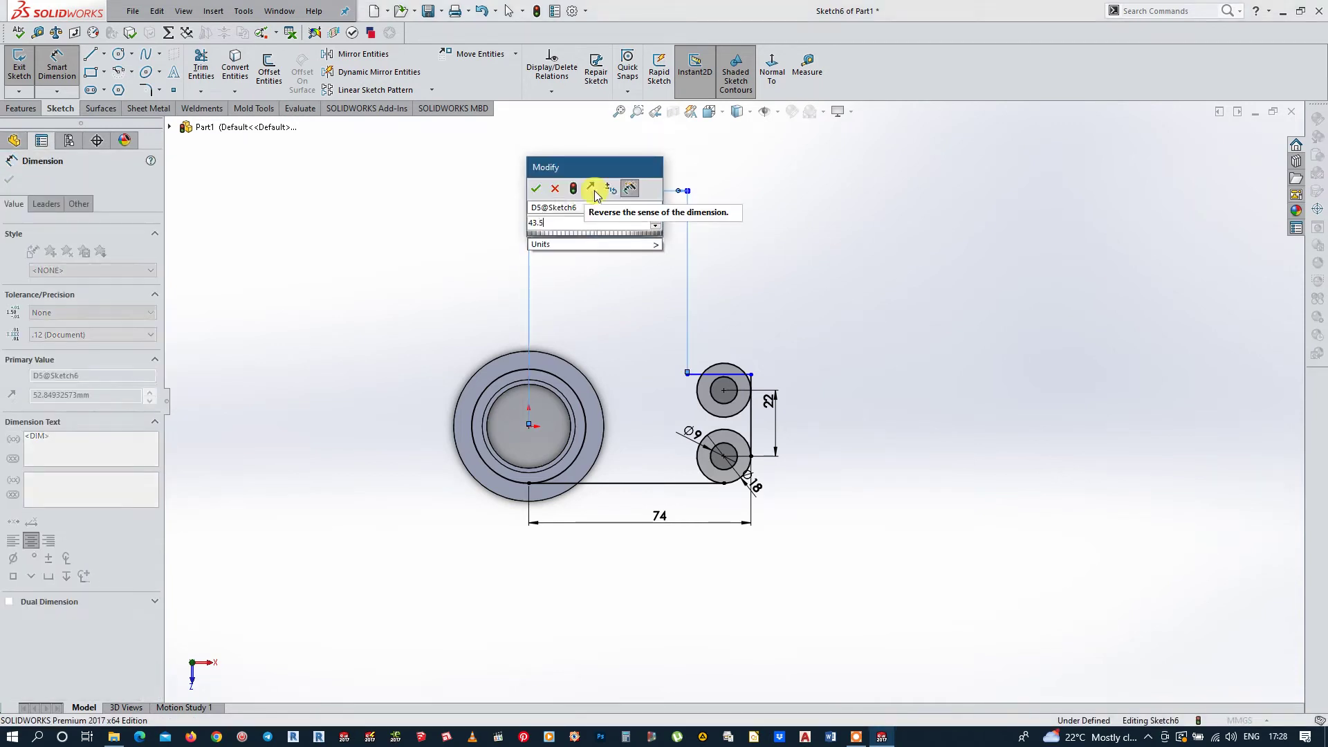
key(Return)
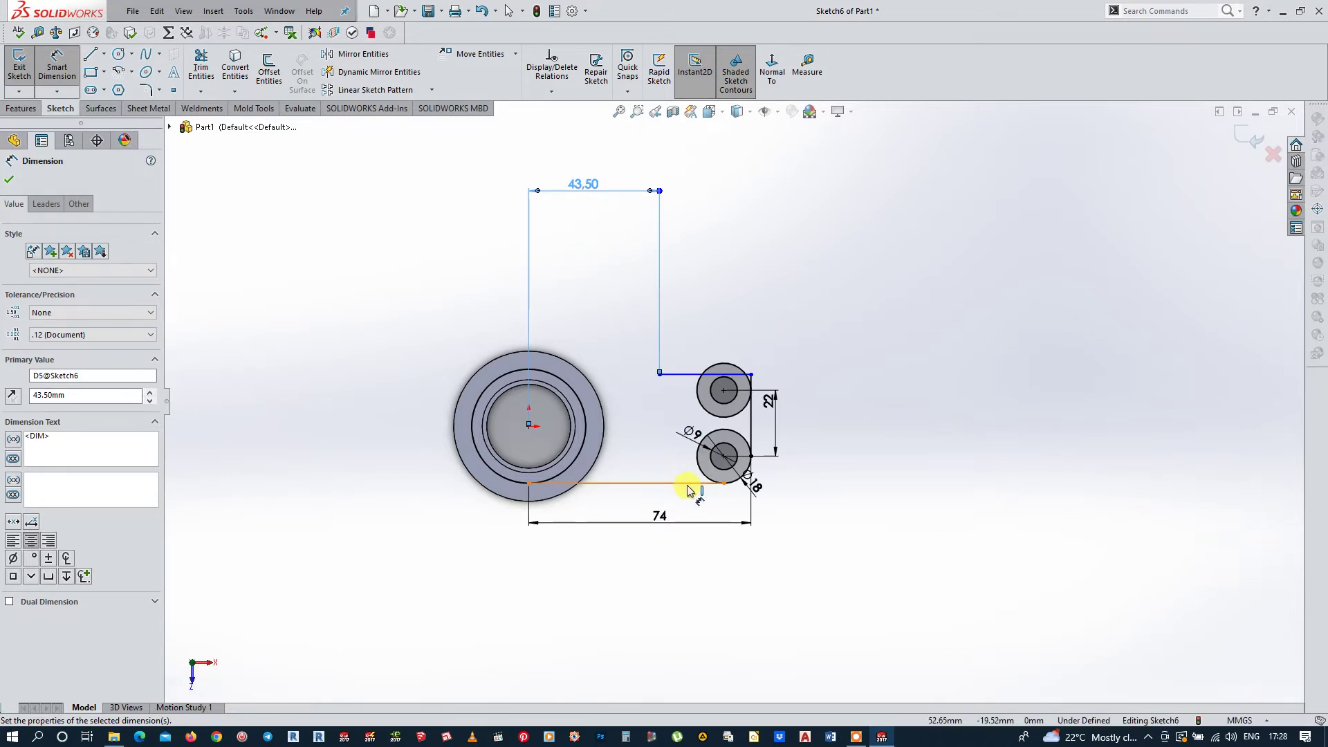
Step: Set the vertical gap between the bottom and top horizontal lines to 37.5 mm
click(690, 483)
click(689, 374)
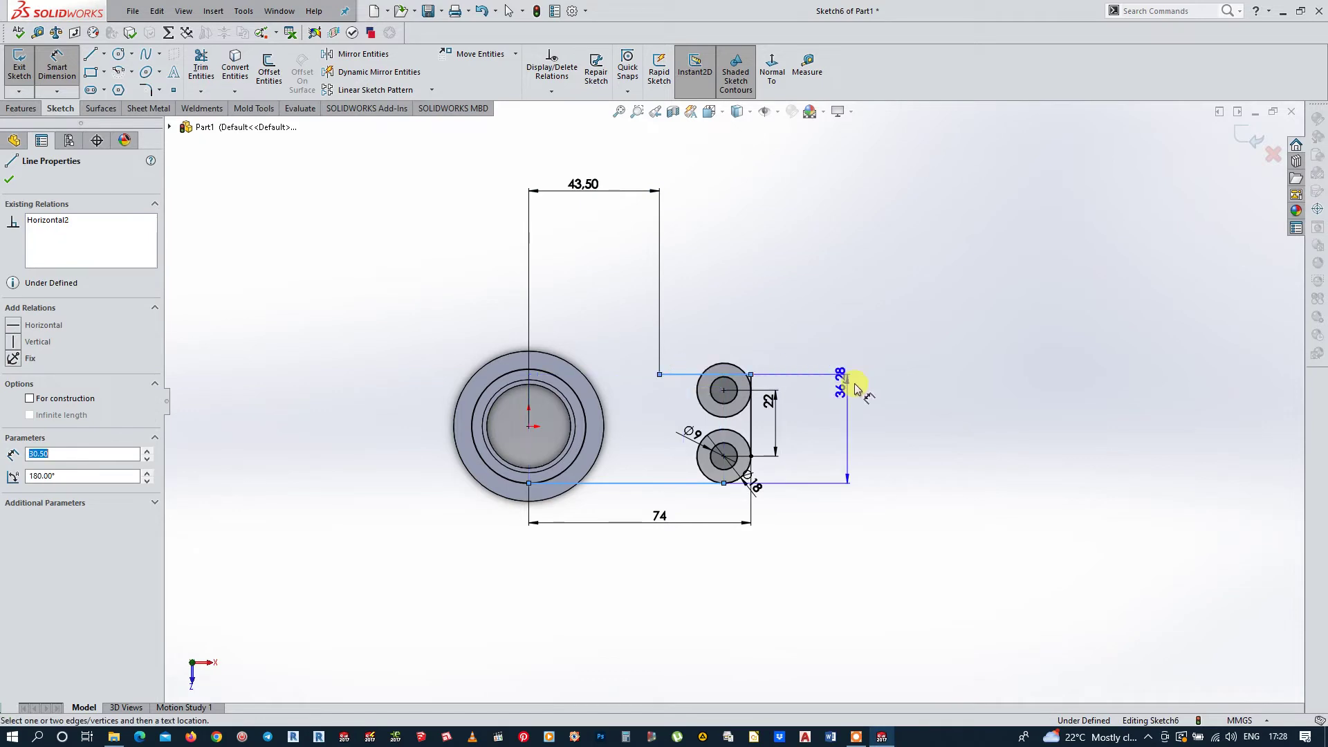
click(811, 423)
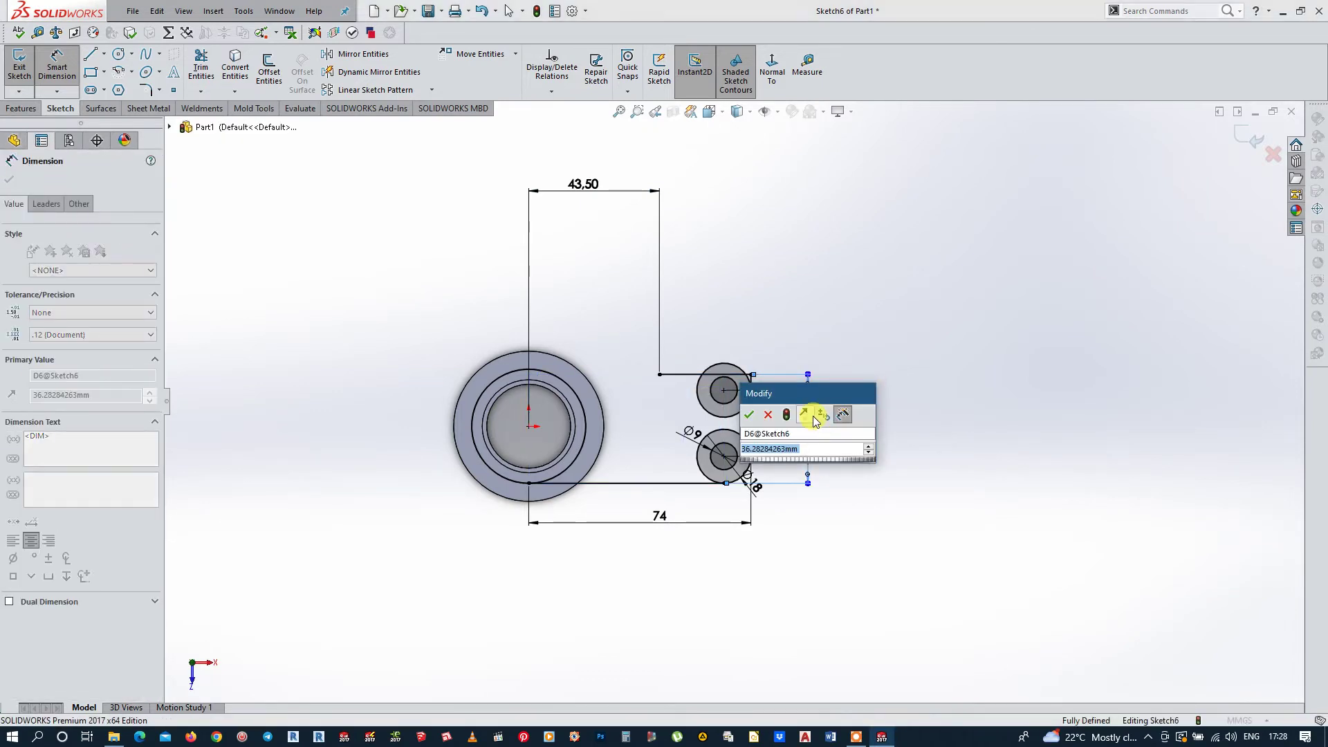
text(37.5)
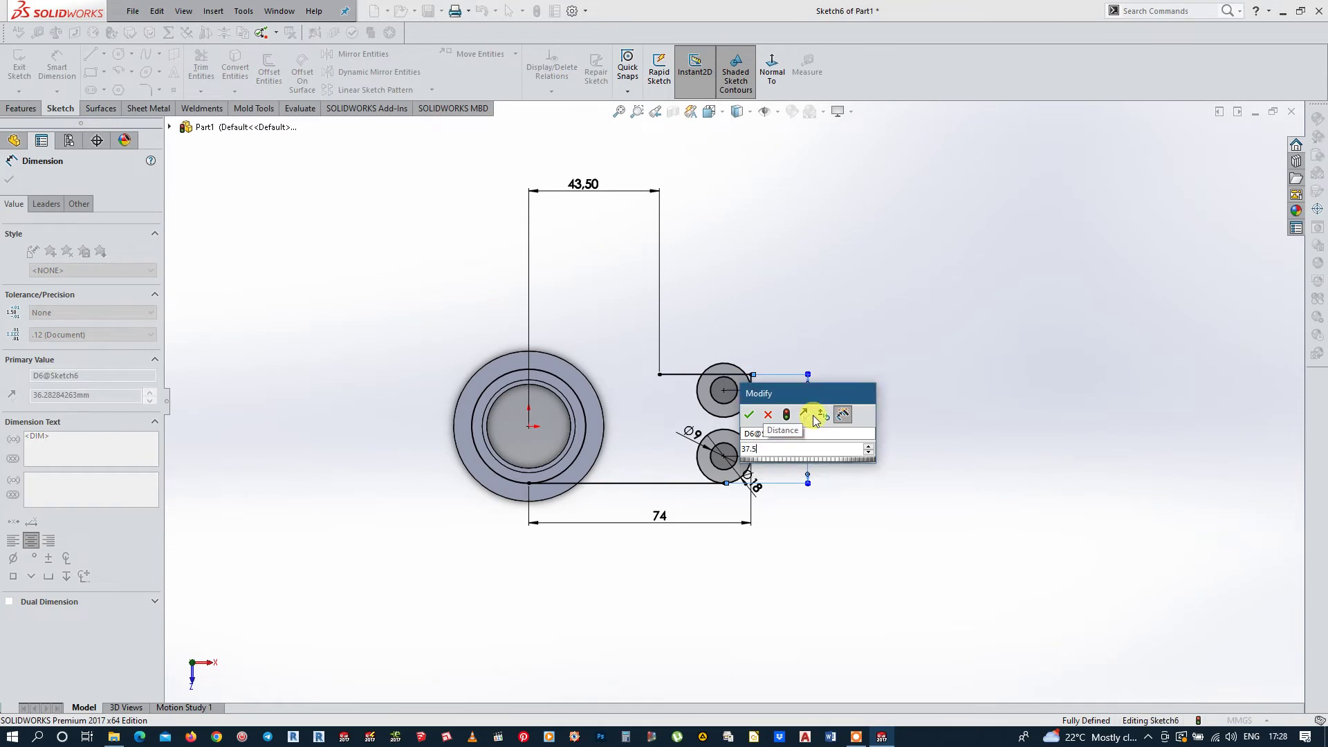
key(Return)
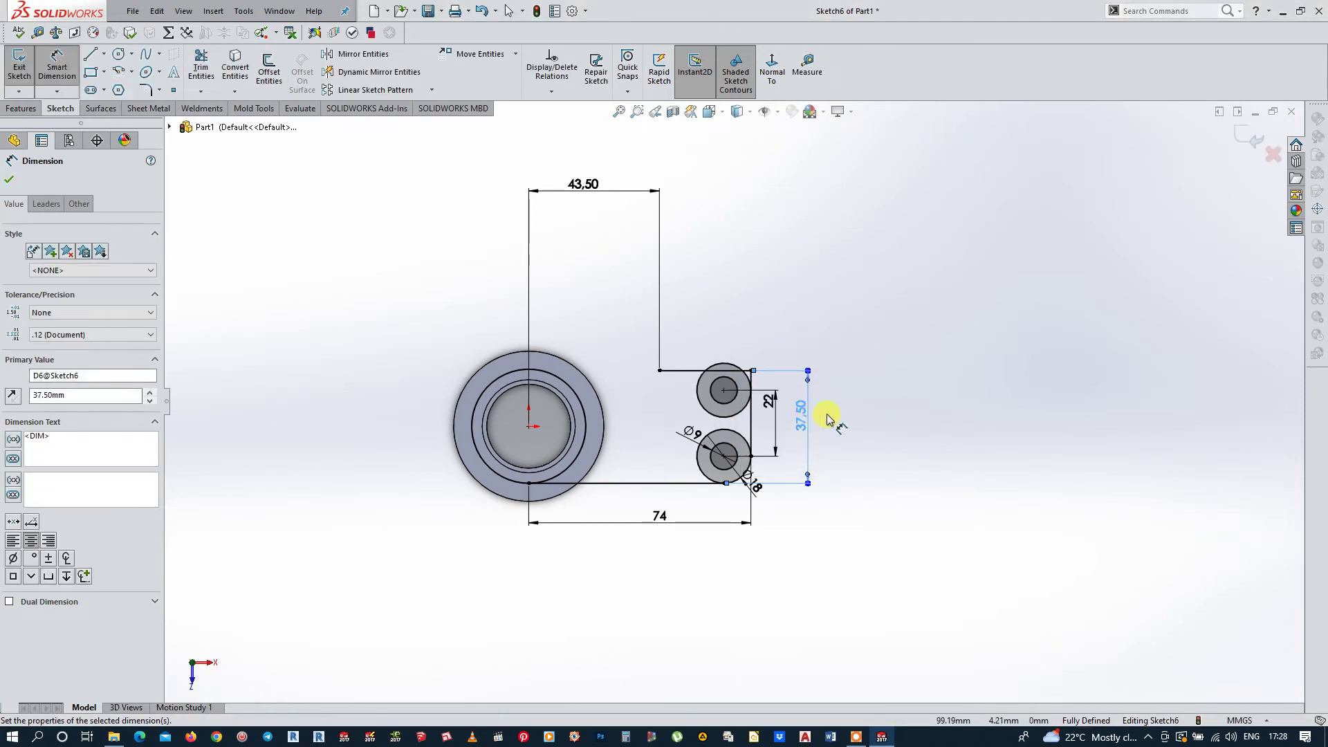
scroll(814, 420, down, 2)
scroll(817, 419, down, 1)
scroll(640, 351, down, 2)
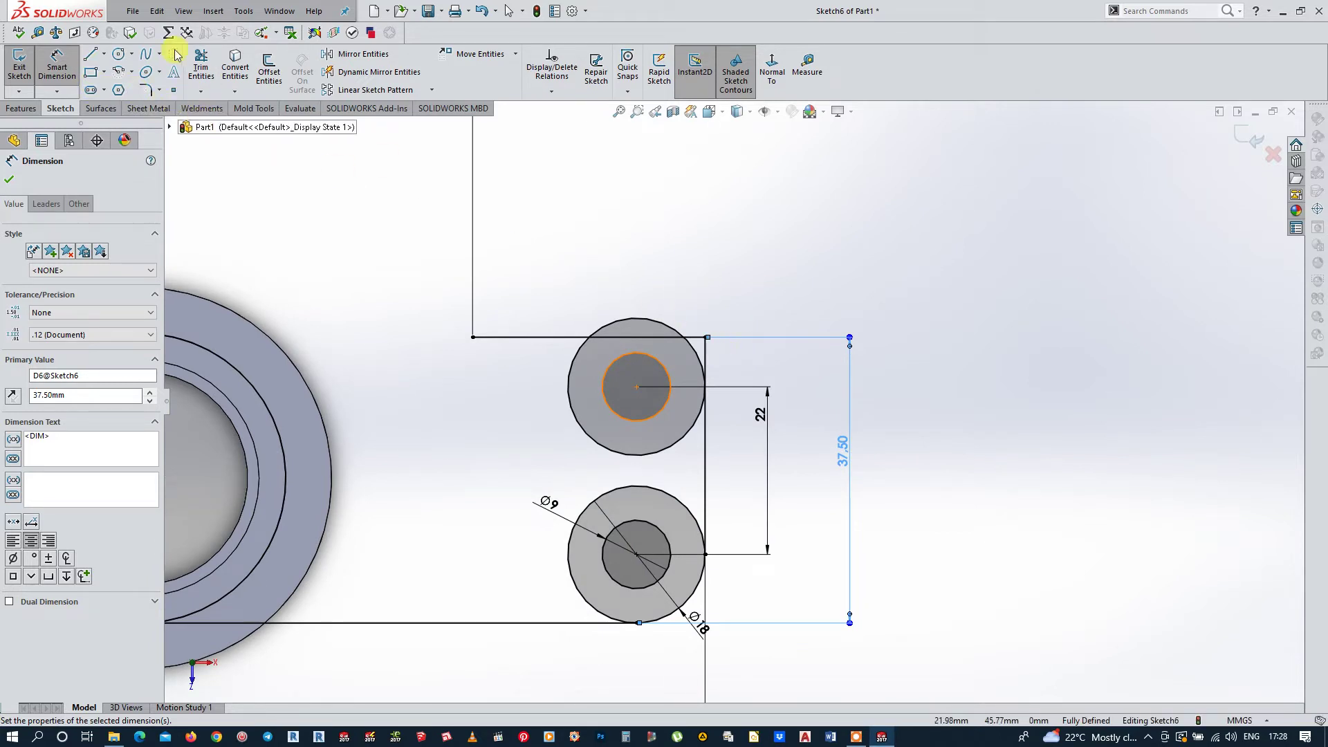
Step: Trim the two horizontal line pieces beside and inside the upper circle
click(202, 67)
scroll(678, 325, down, 1)
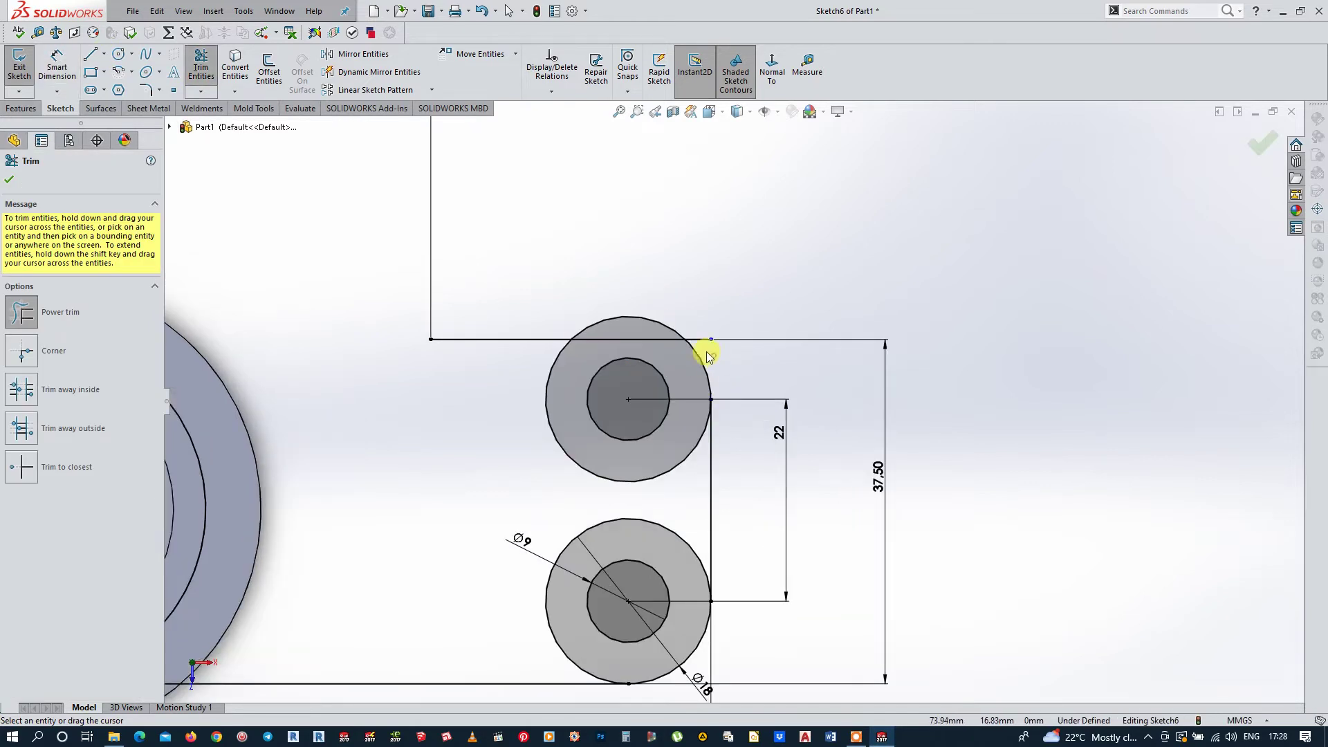
drag(709, 356, 697, 338)
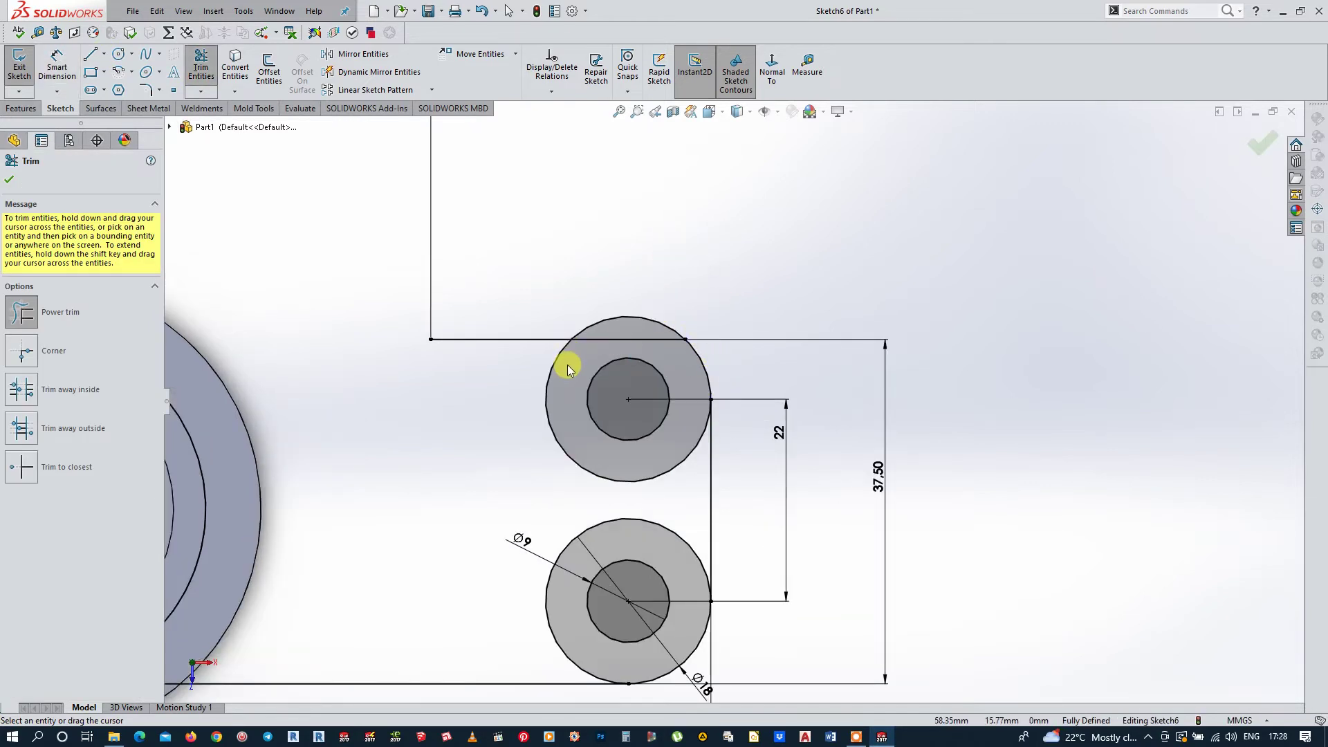
drag(599, 343, 612, 339)
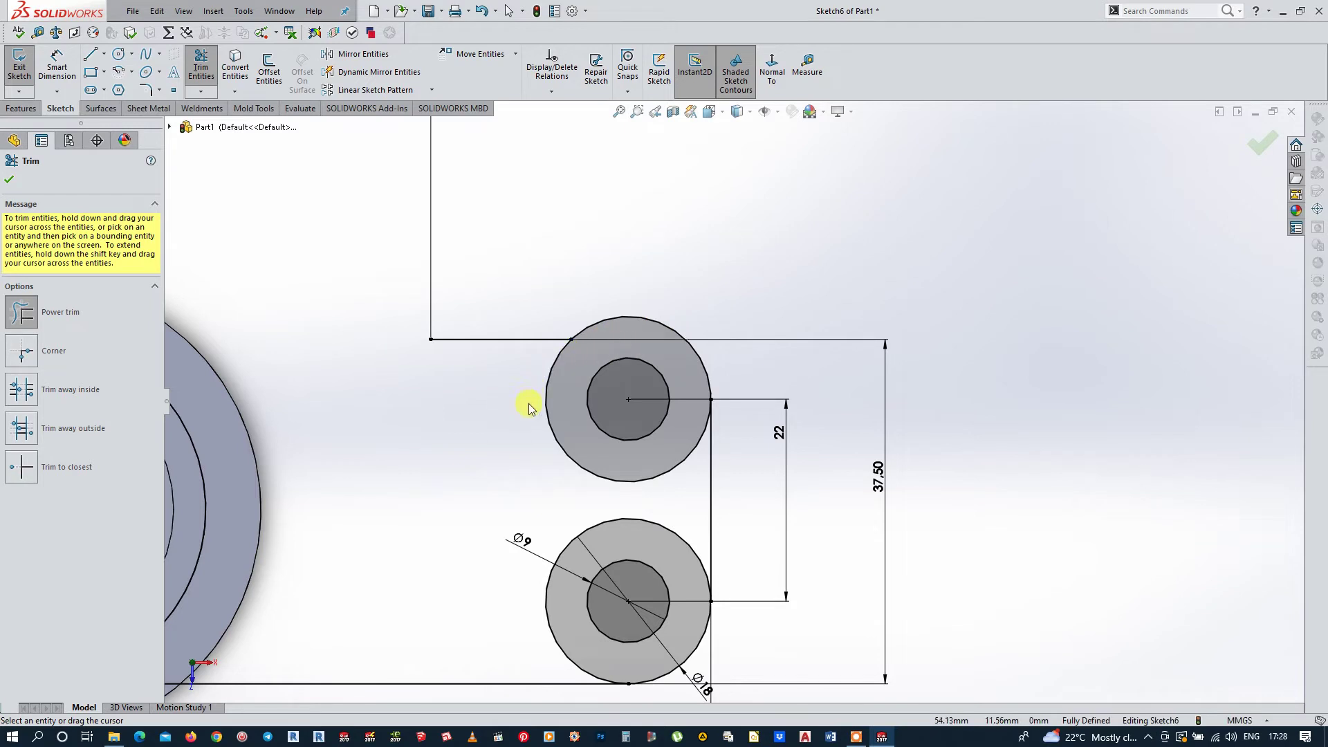
key(z)
key(z)
key(z)
key(z)
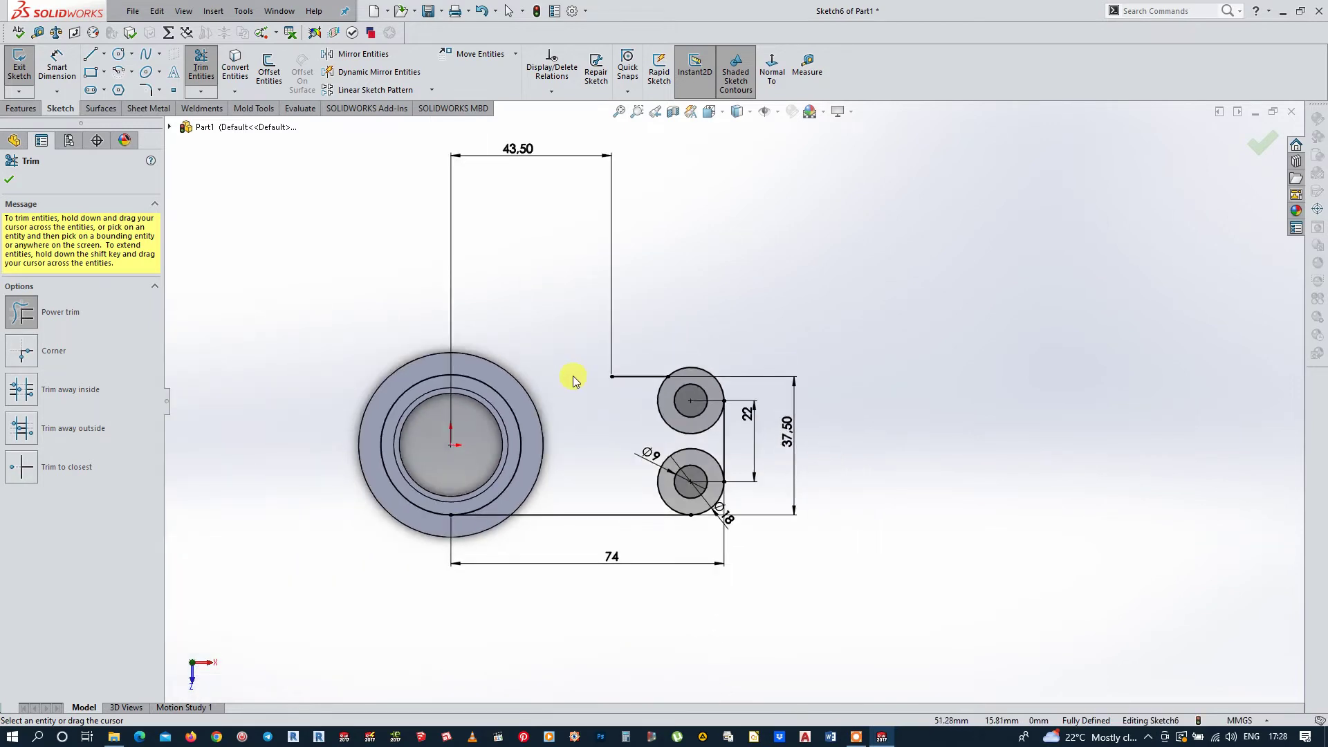
Step: Draw a vertical line up from the profile's upper-left corner
click(90, 54)
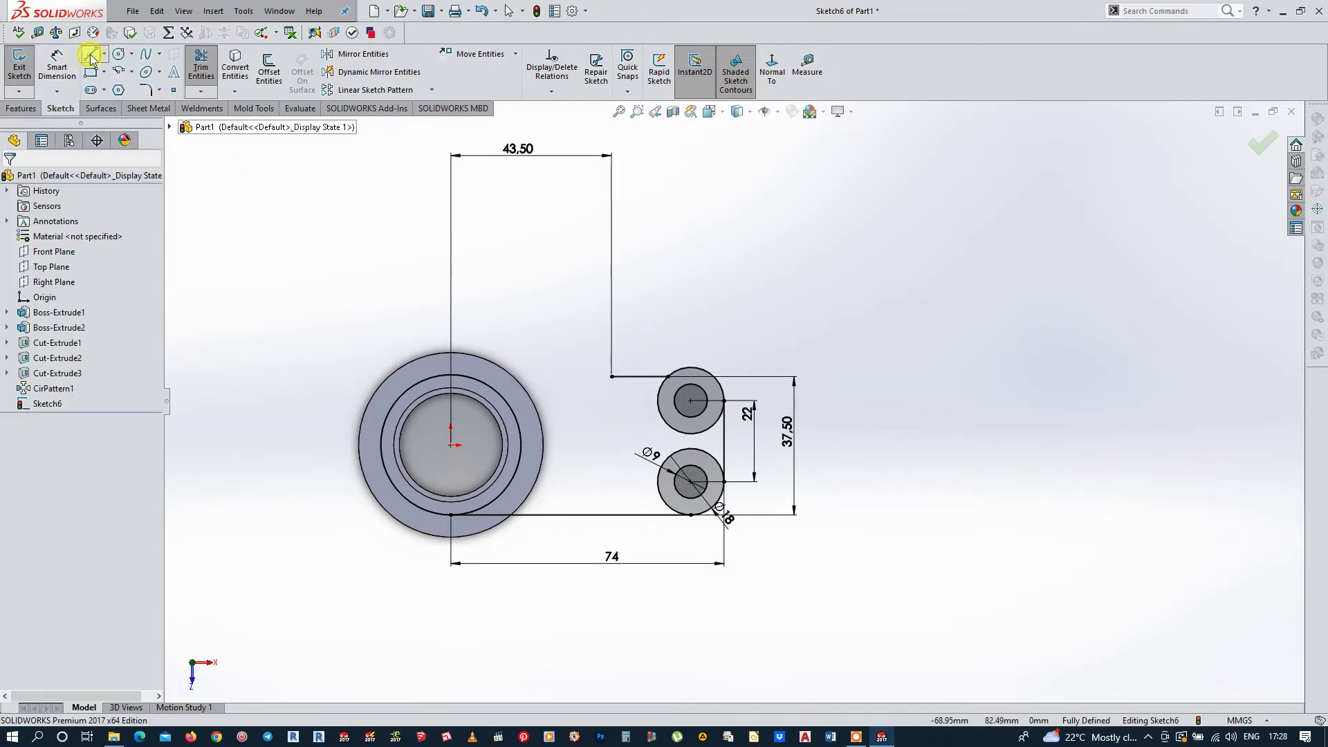
click(612, 377)
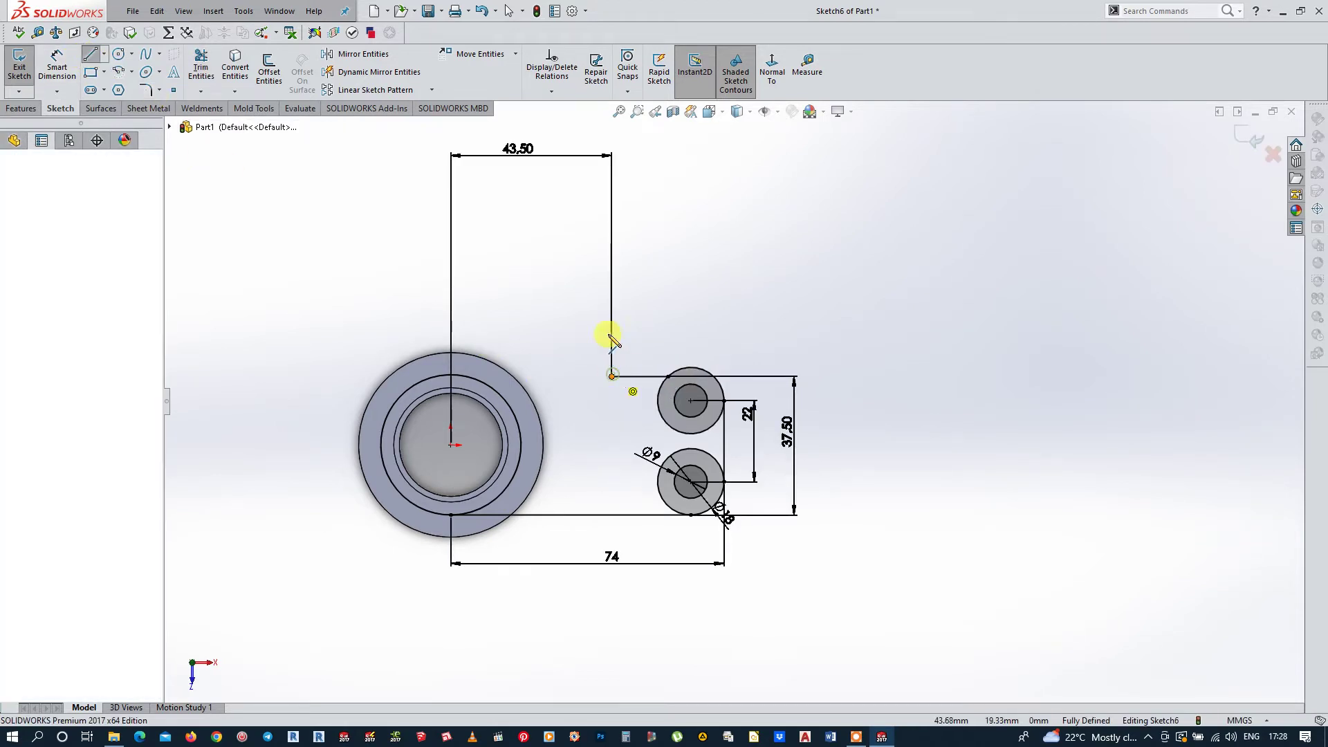
click(611, 228)
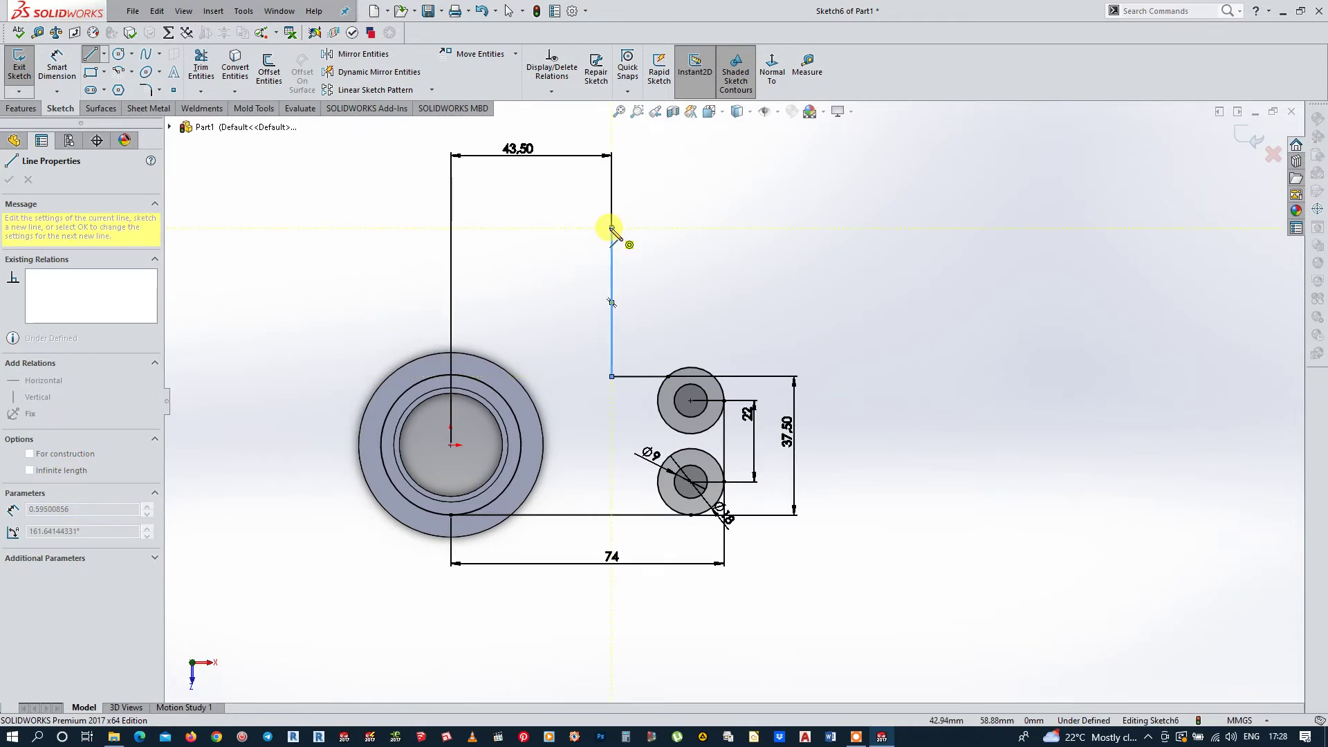
key(Escape)
Step: Draw a horizontal centreline left from the vertical line's top past the hub axis
click(103, 54)
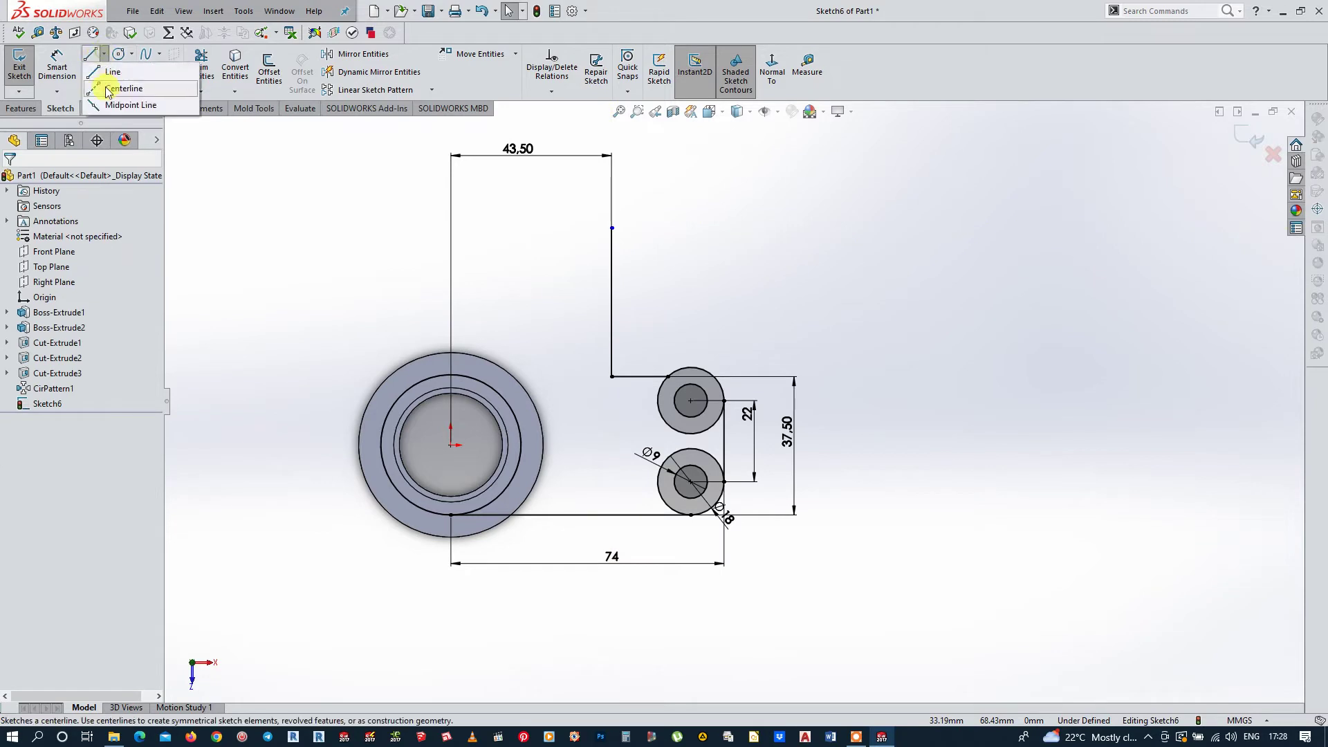
click(112, 91)
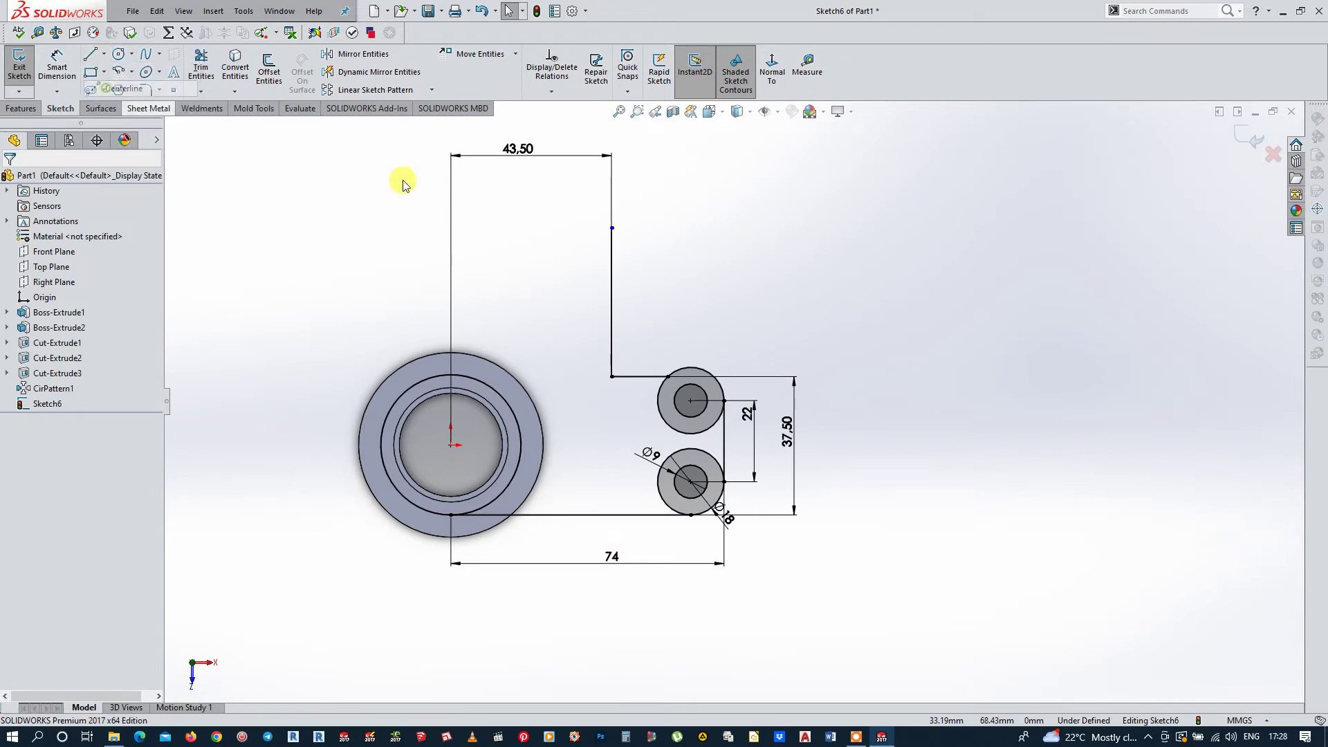
click(612, 228)
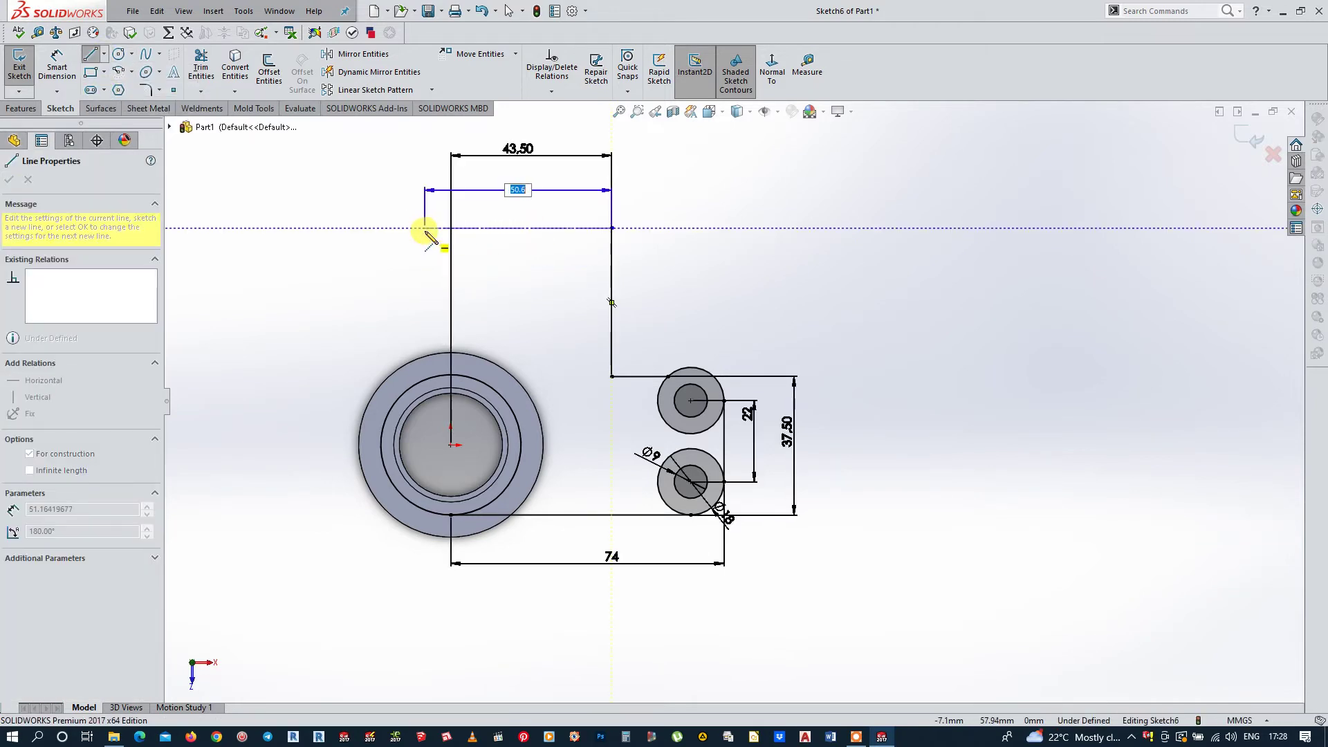
click(424, 228)
key(Escape)
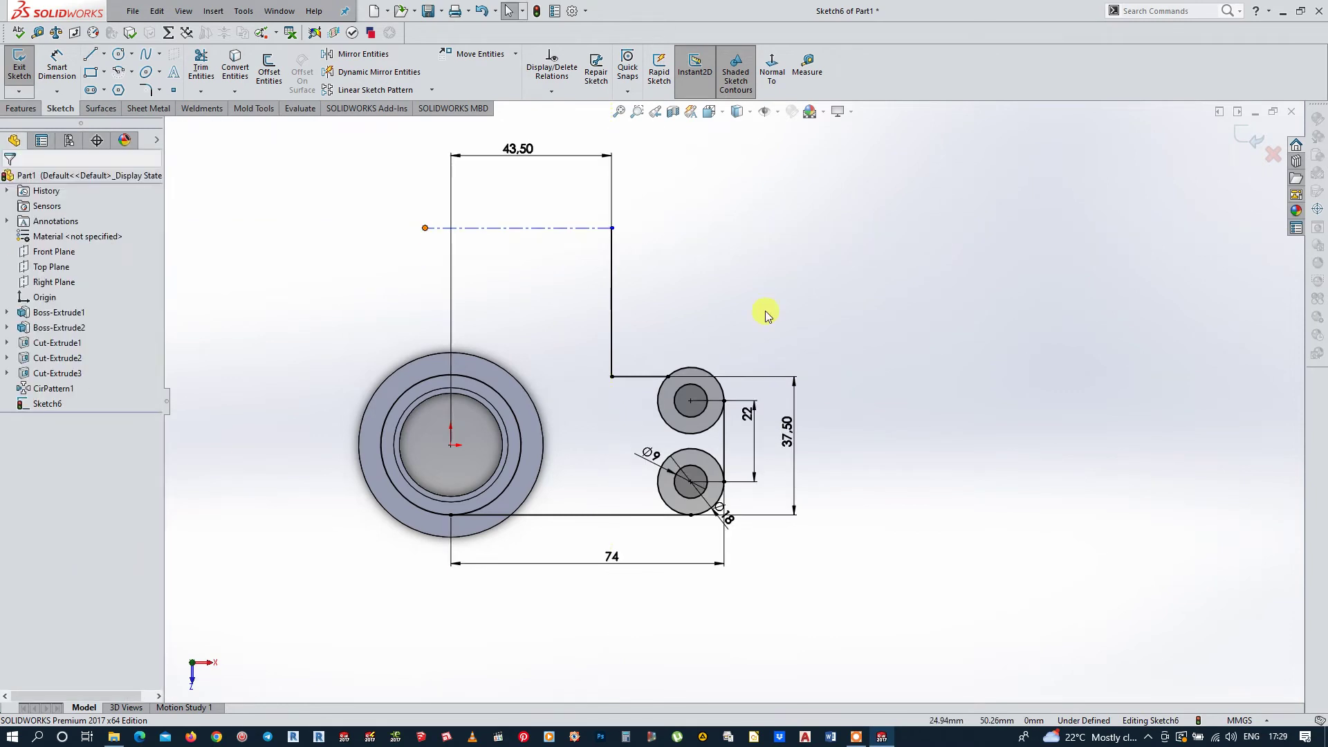
click(568, 230)
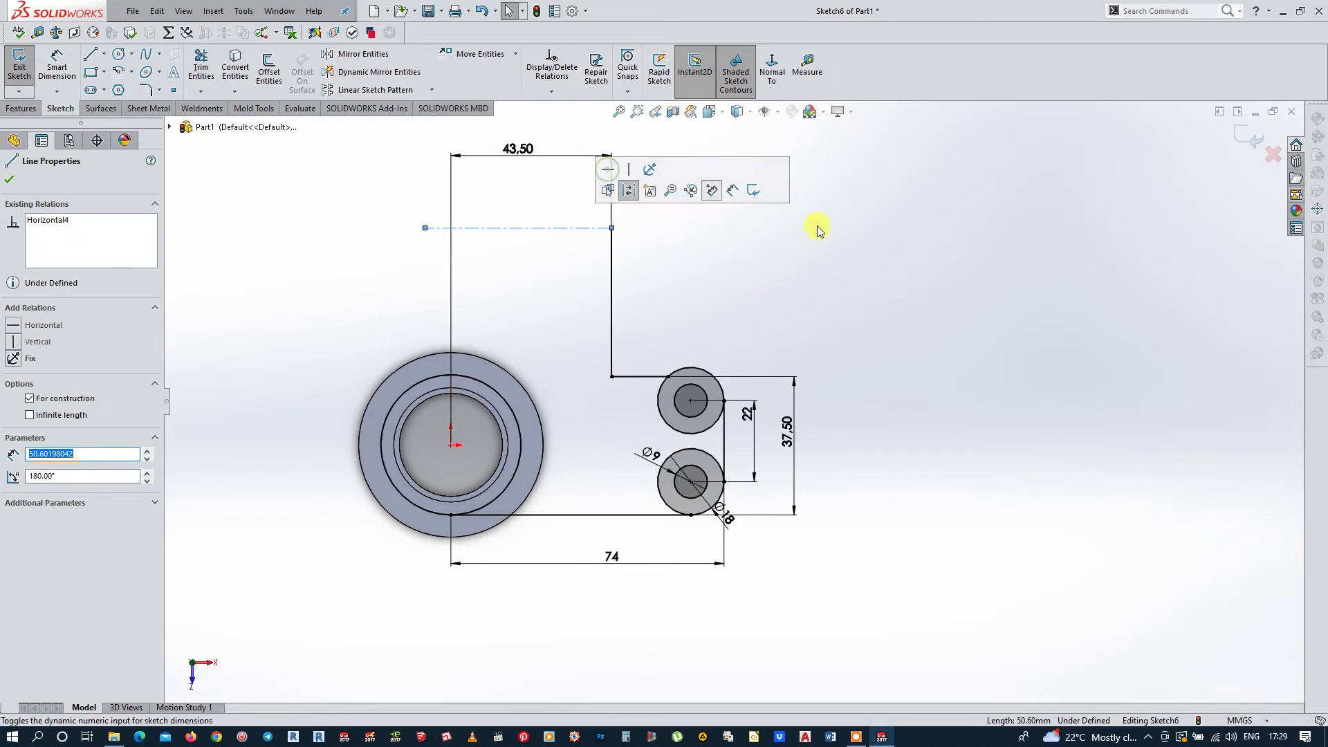
click(914, 247)
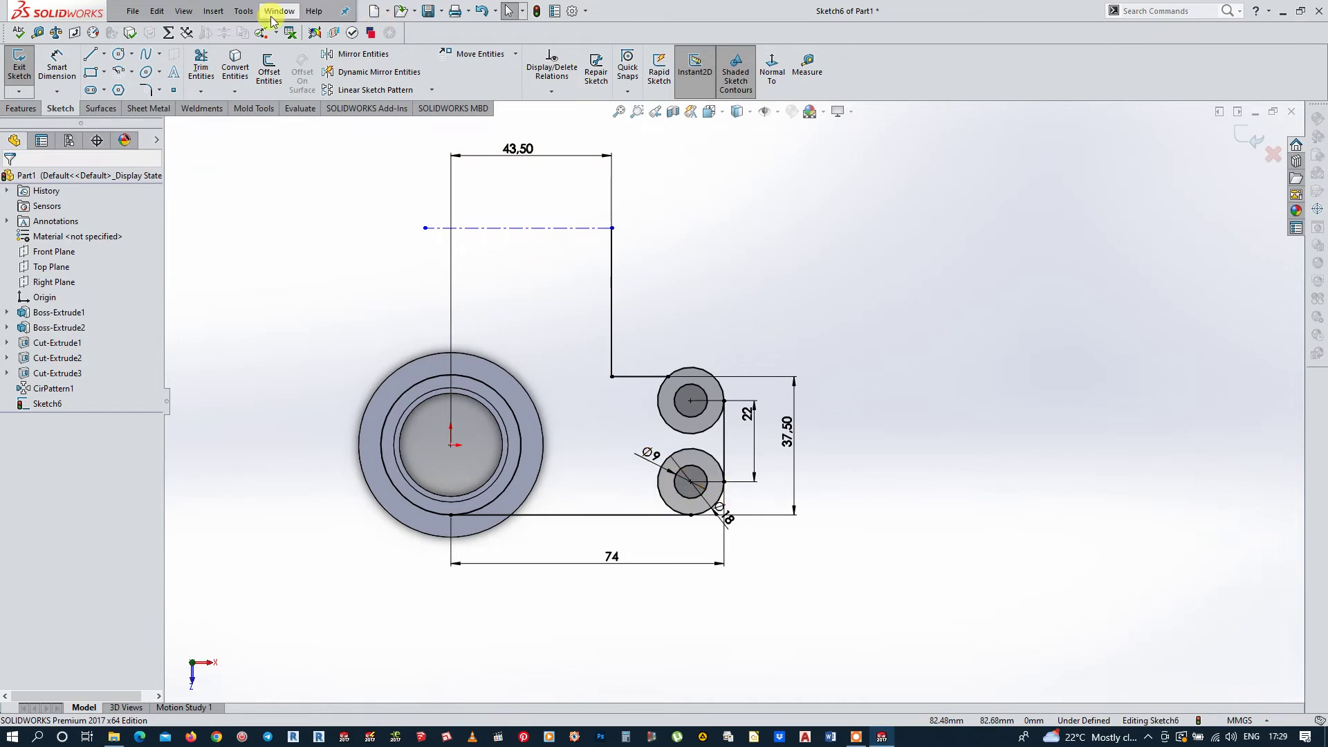
Step: Dimension the centreline 64 mm above the bottom line
click(57, 92)
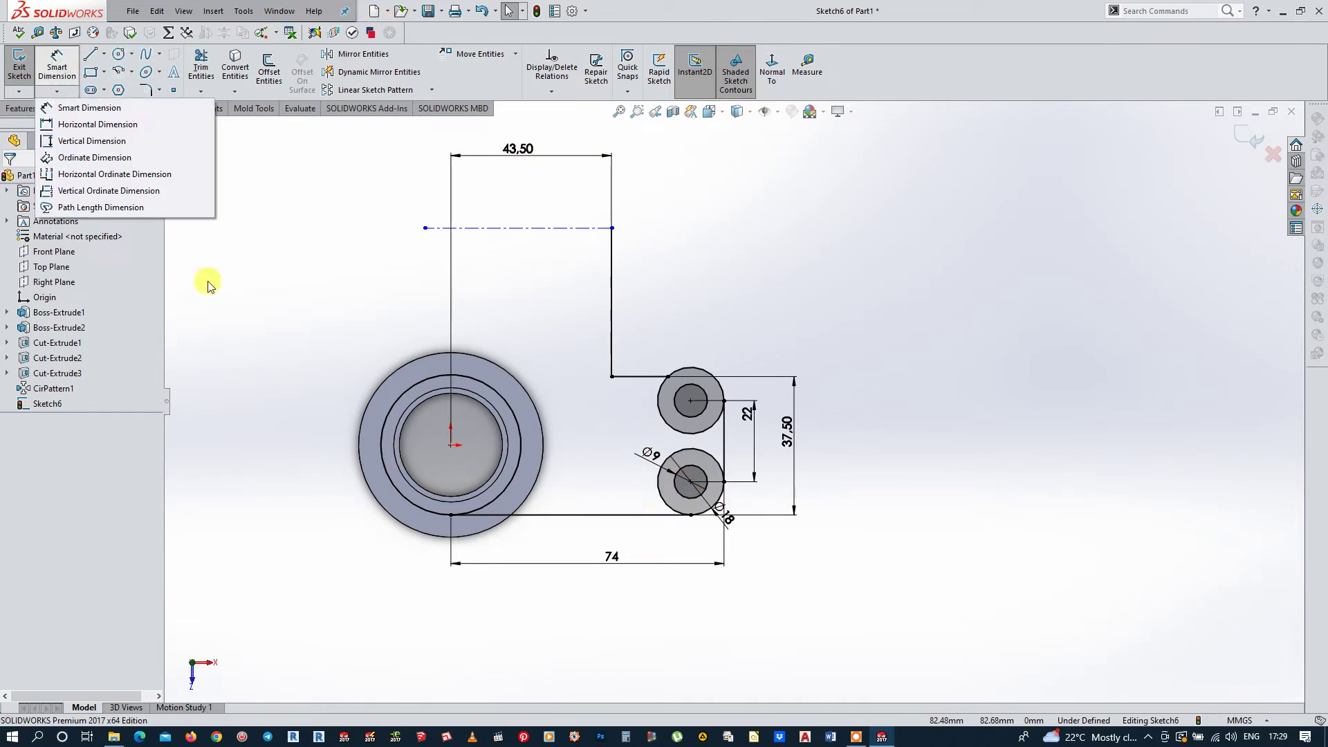
click(47, 66)
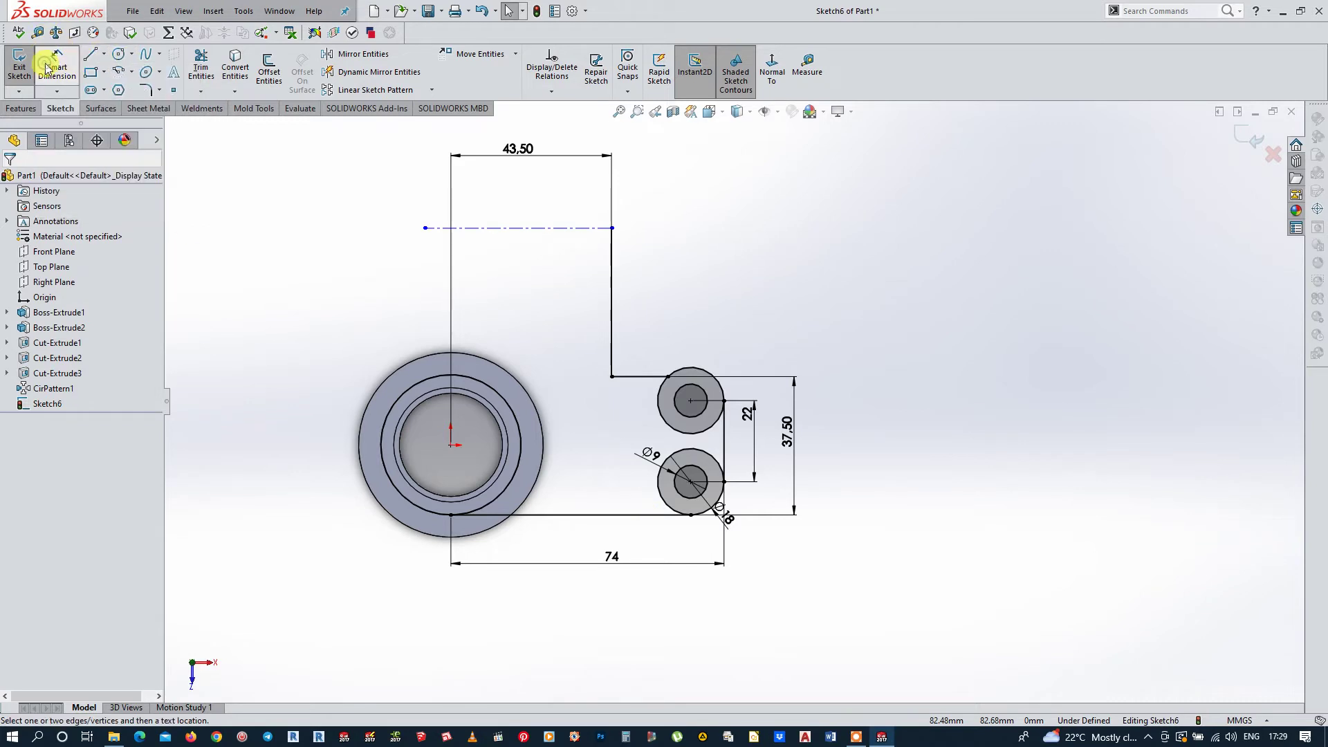
click(612, 228)
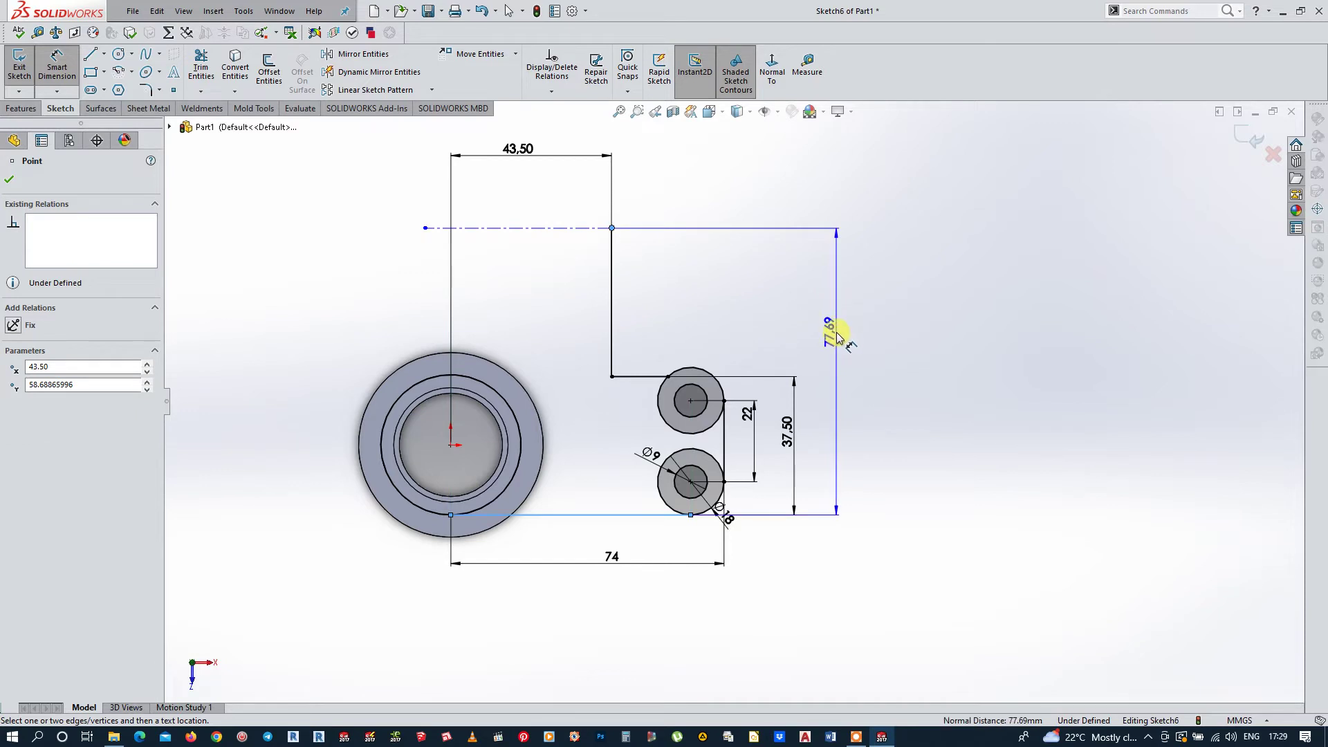
click(838, 336)
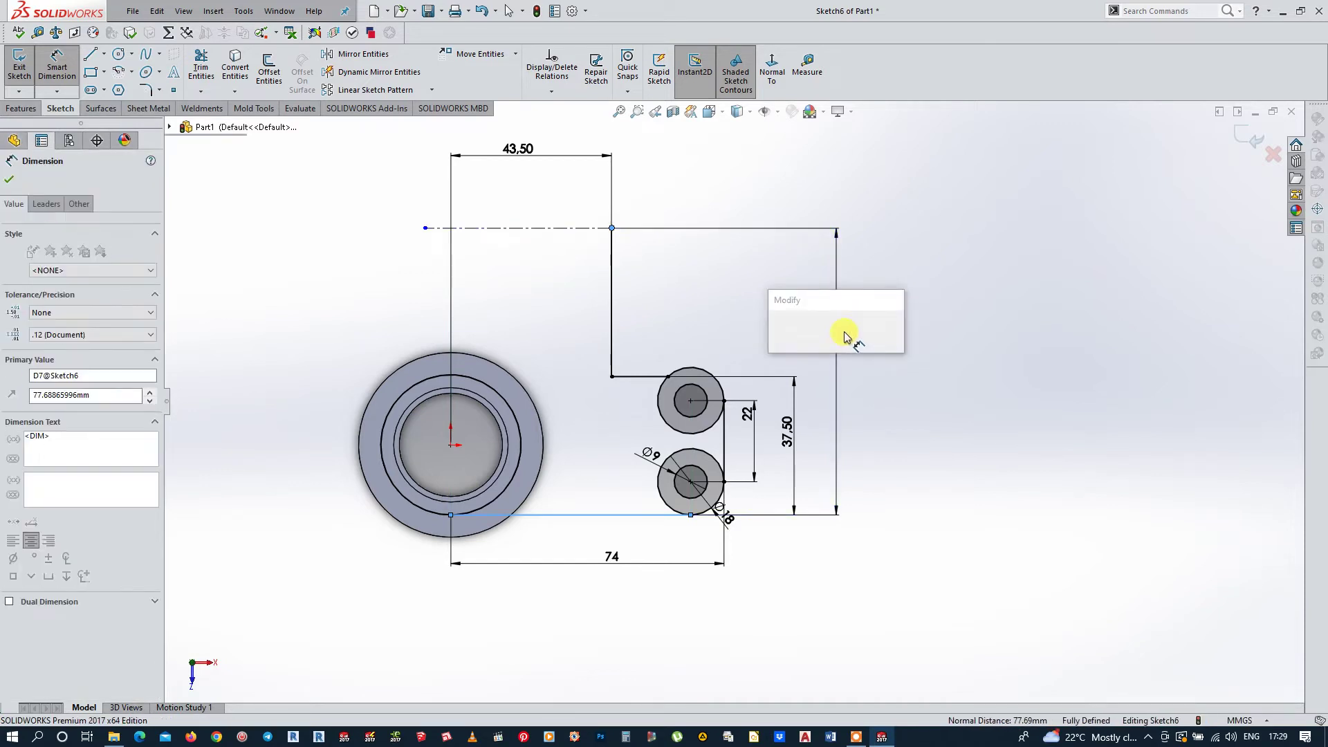
text(64)
key(Return)
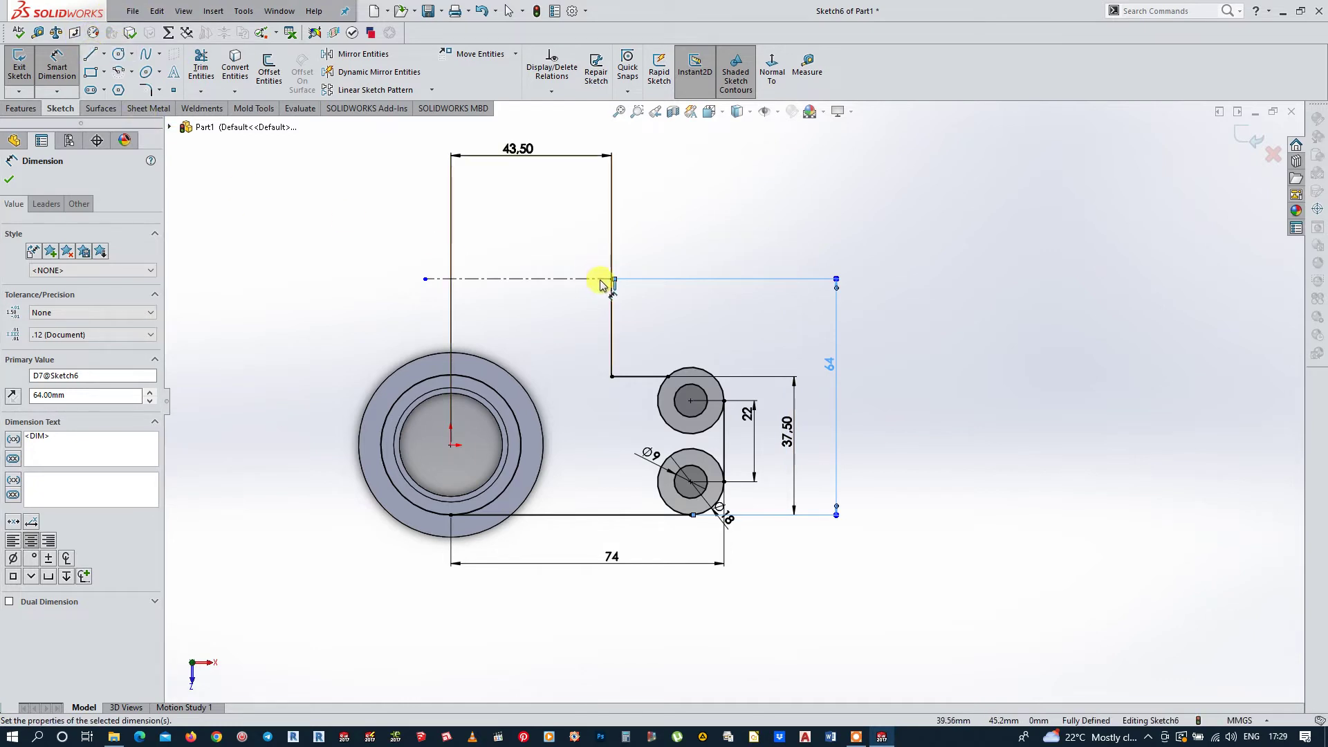
Step: Draw a slanted line from the centreline's right end and set its length to 25 mm
click(96, 58)
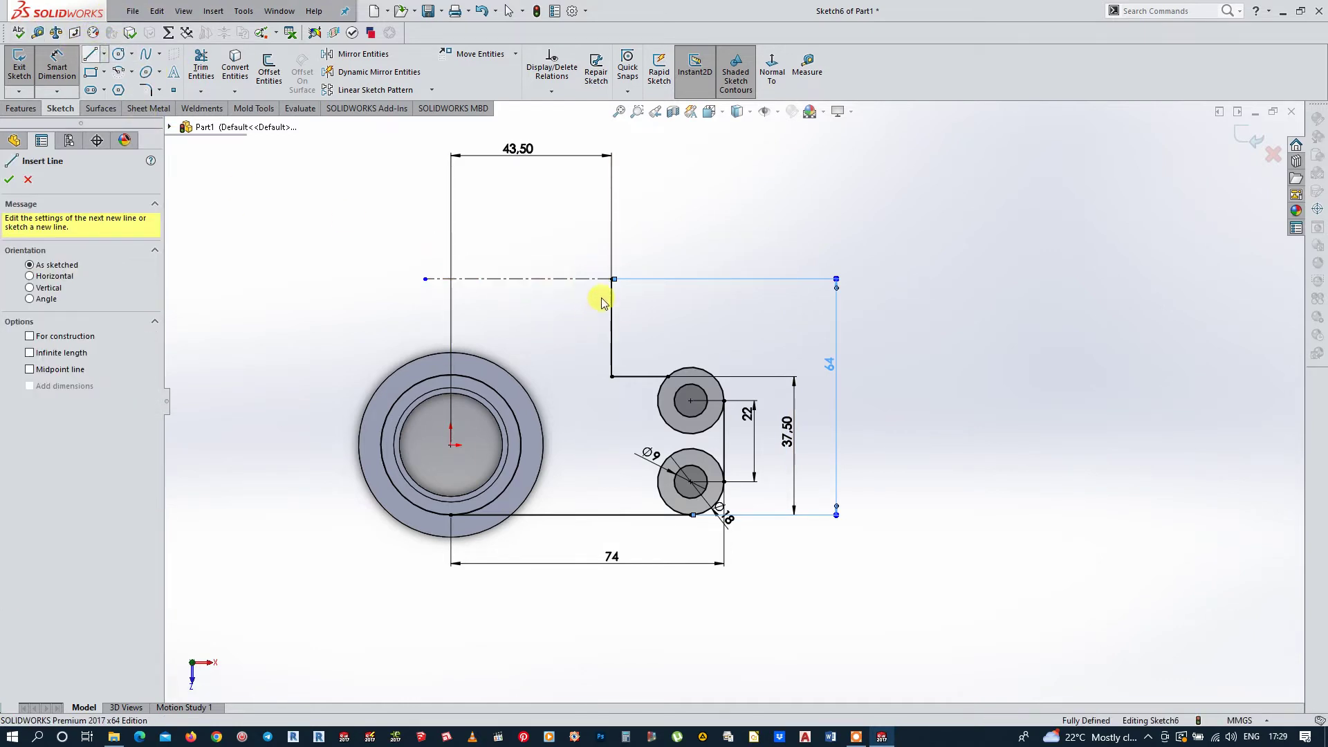
drag(612, 280, 488, 297)
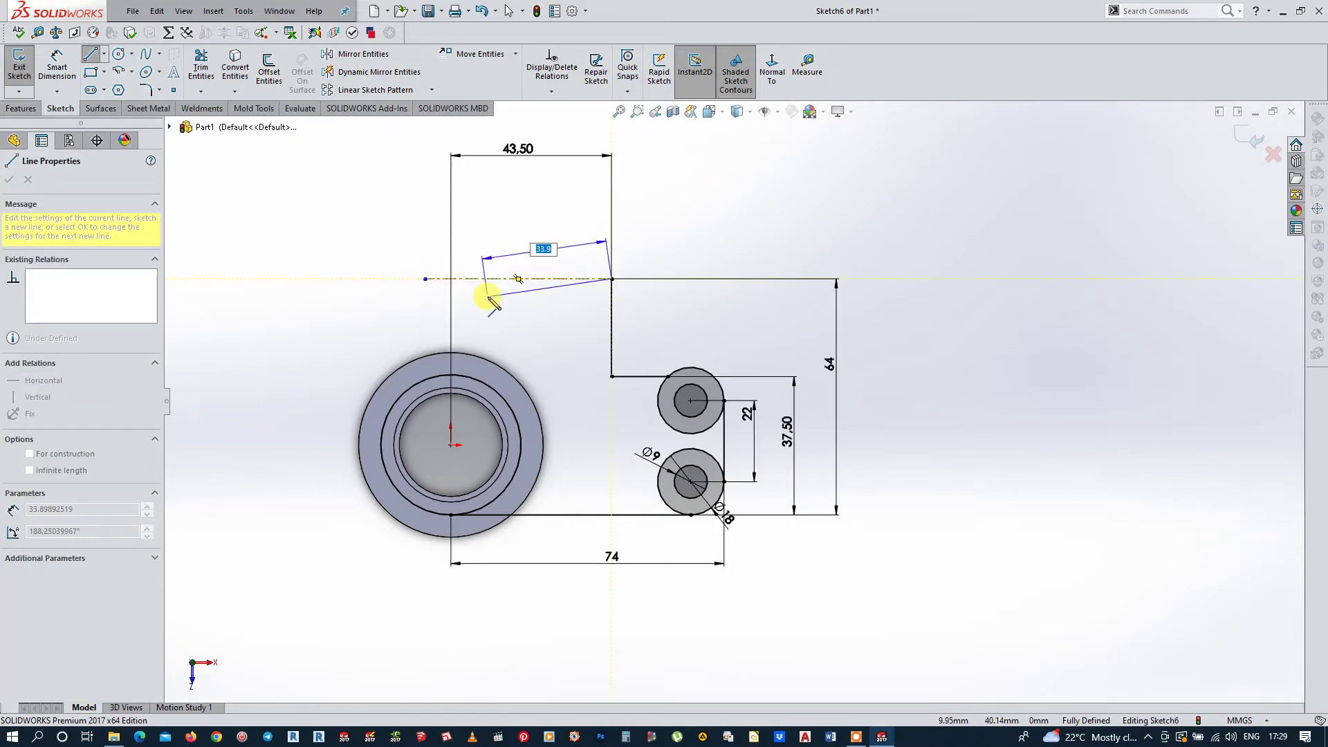
click(488, 297)
key(Escape)
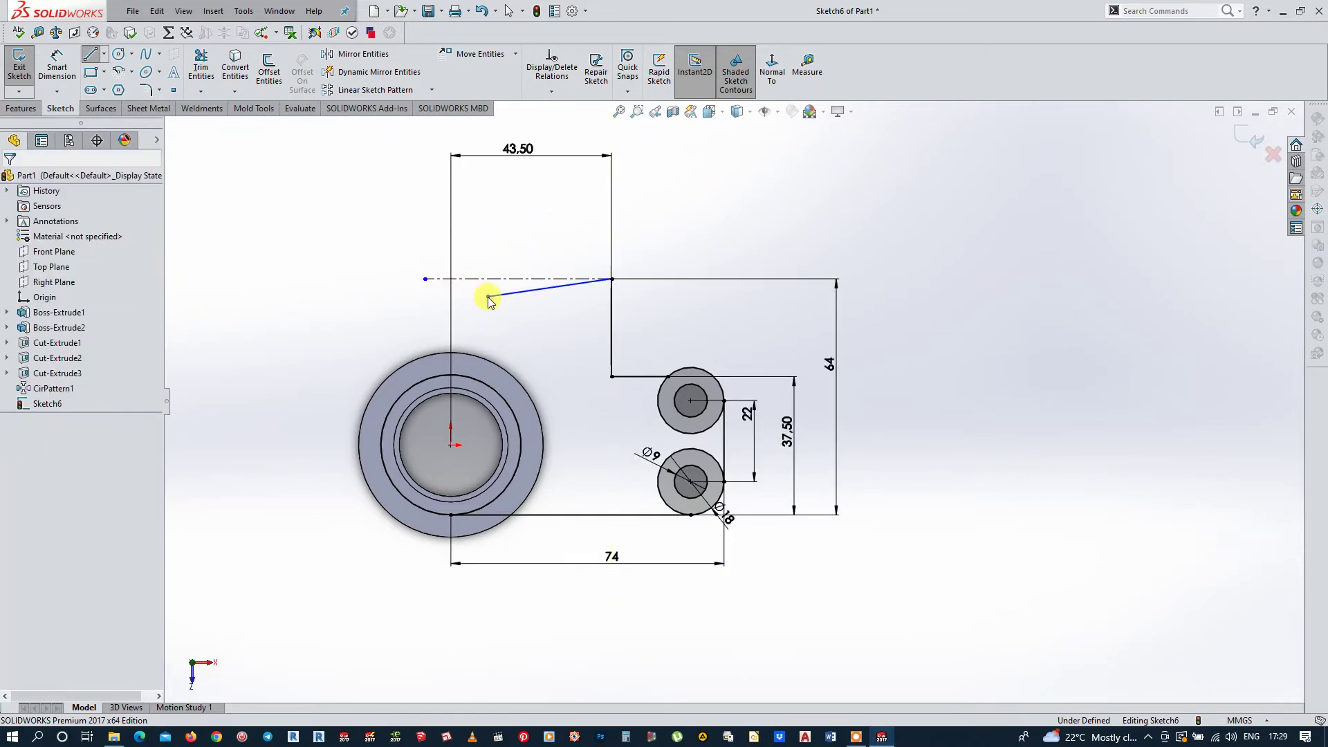
click(544, 286)
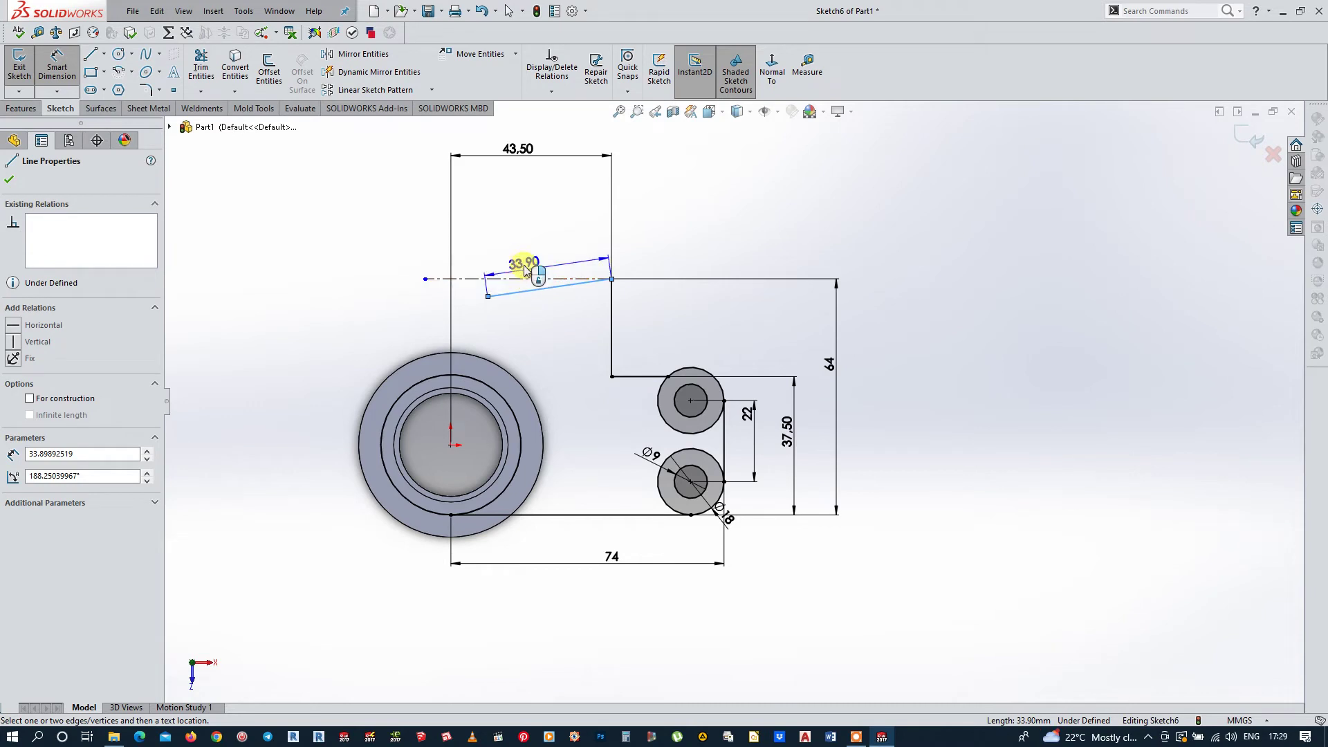
click(524, 265)
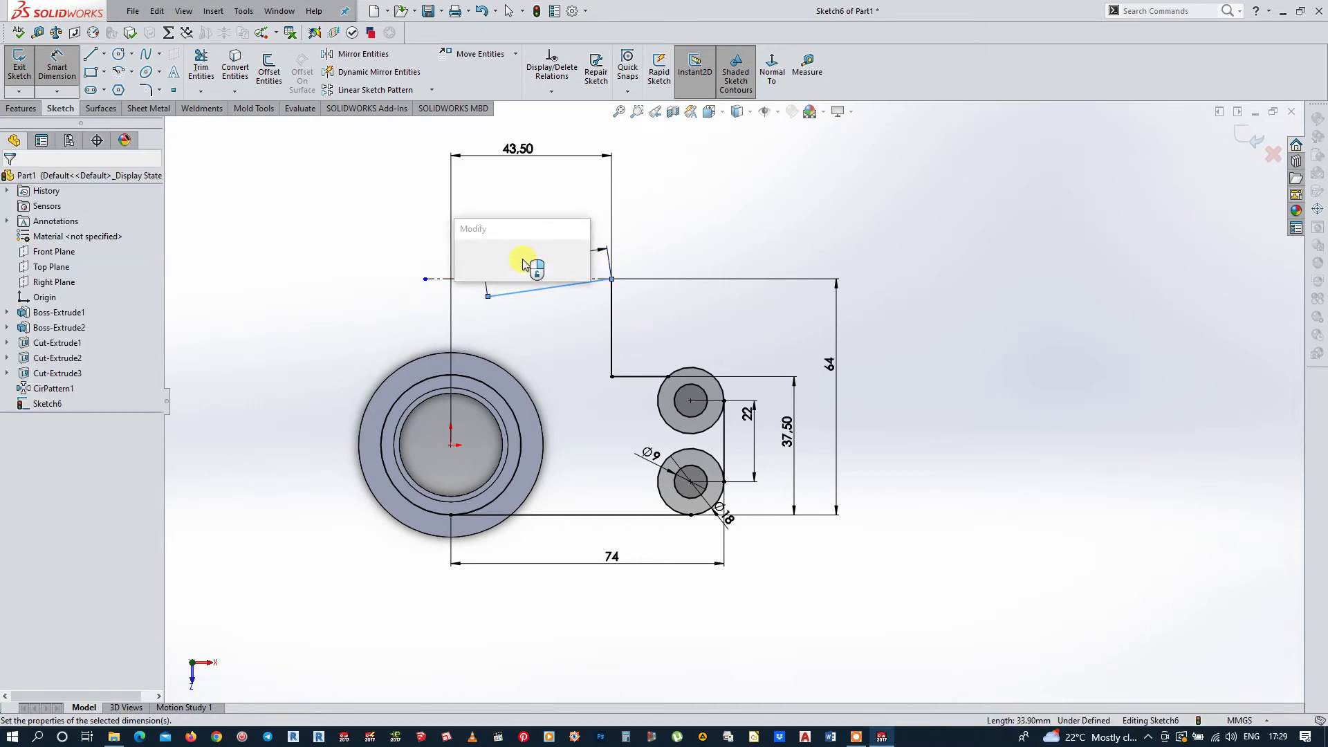
text(25)
key(Return)
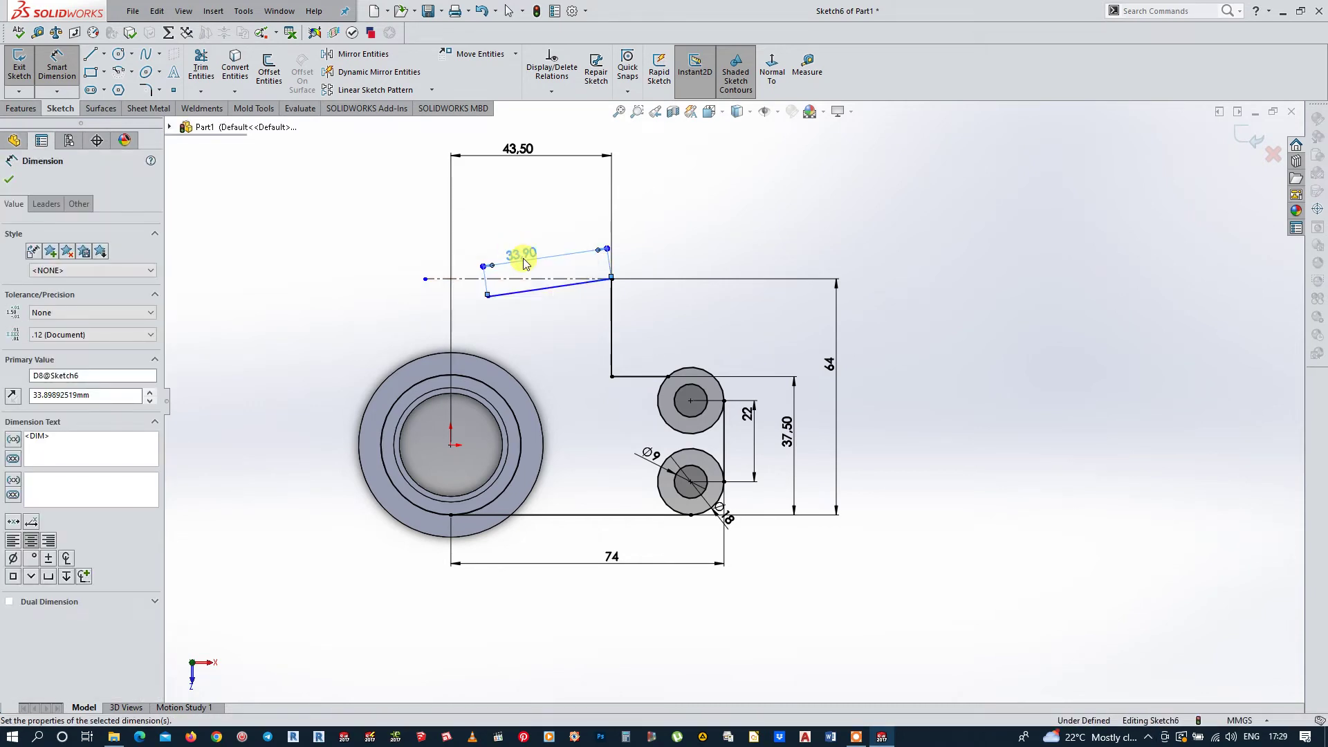
Step: Set the slanted line's angle to 5° from the centreline
scroll(533, 276, down, 2)
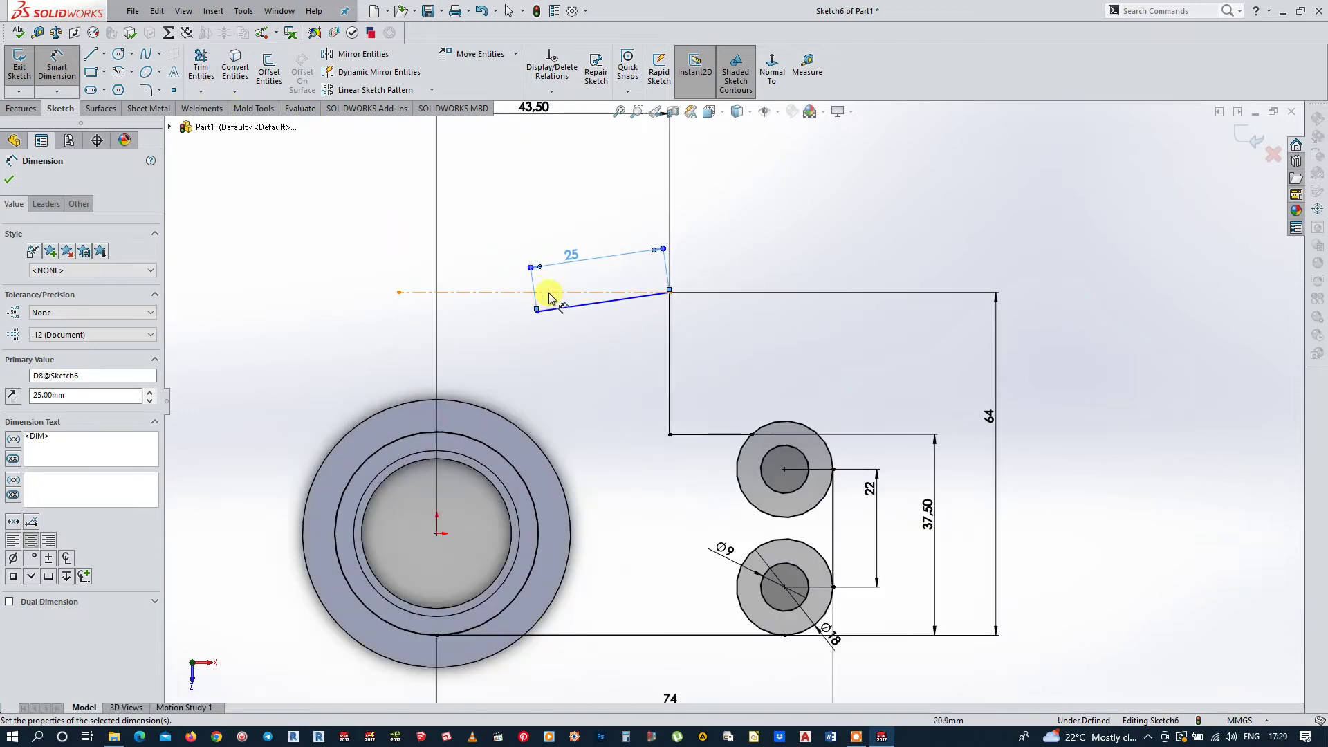
scroll(549, 288, down, 2)
drag(582, 324, 453, 335)
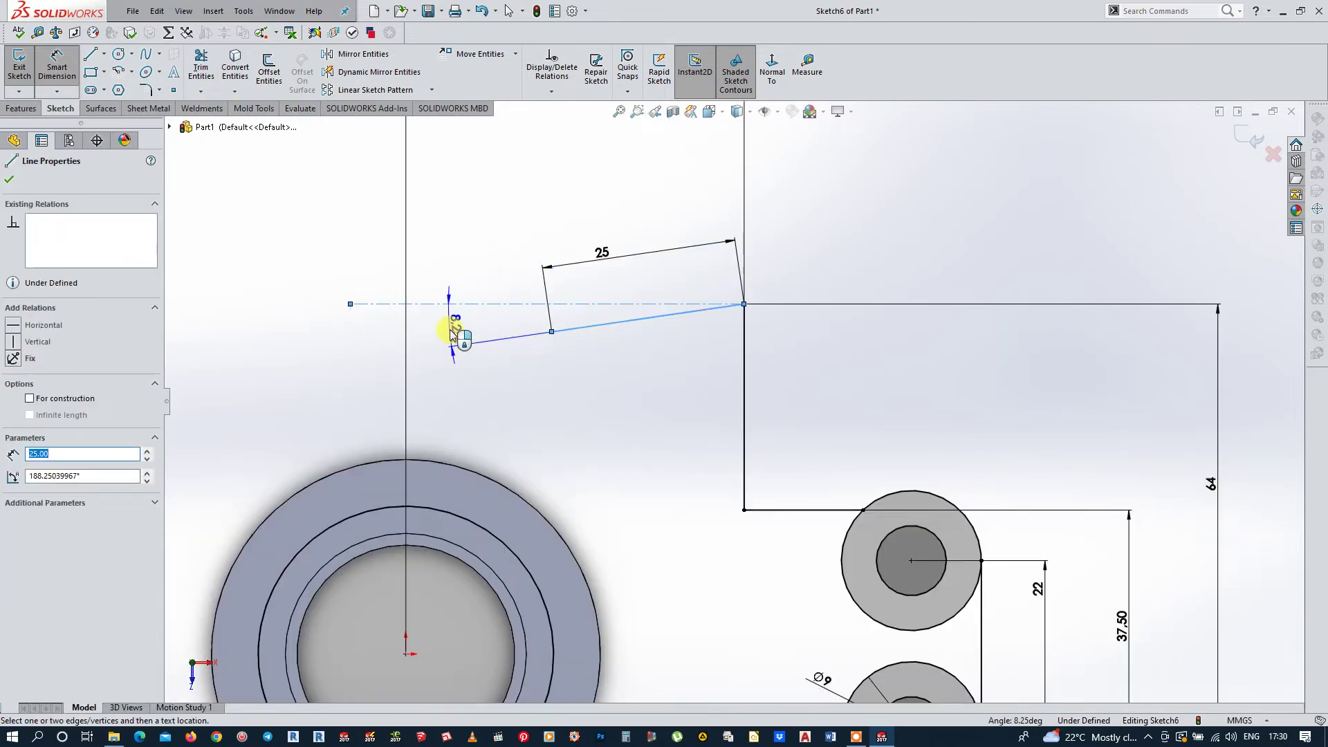
click(484, 347)
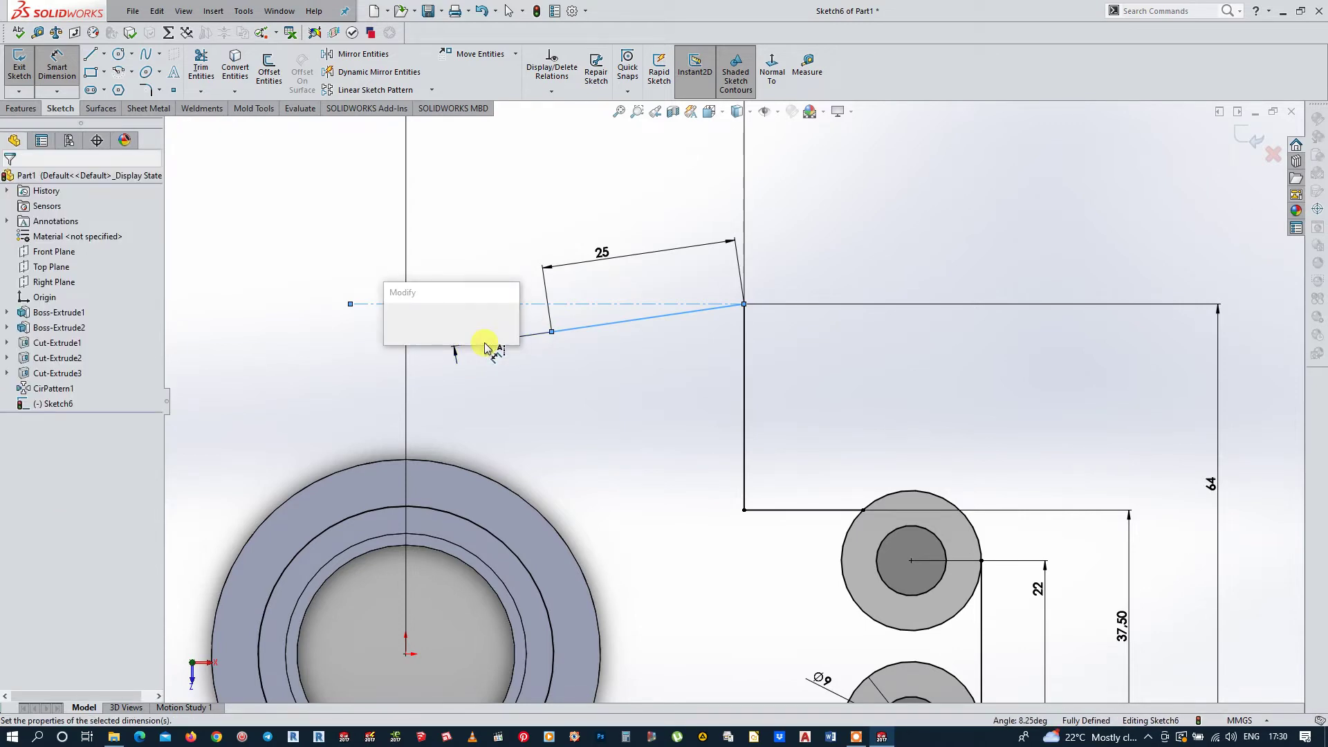
key(Return)
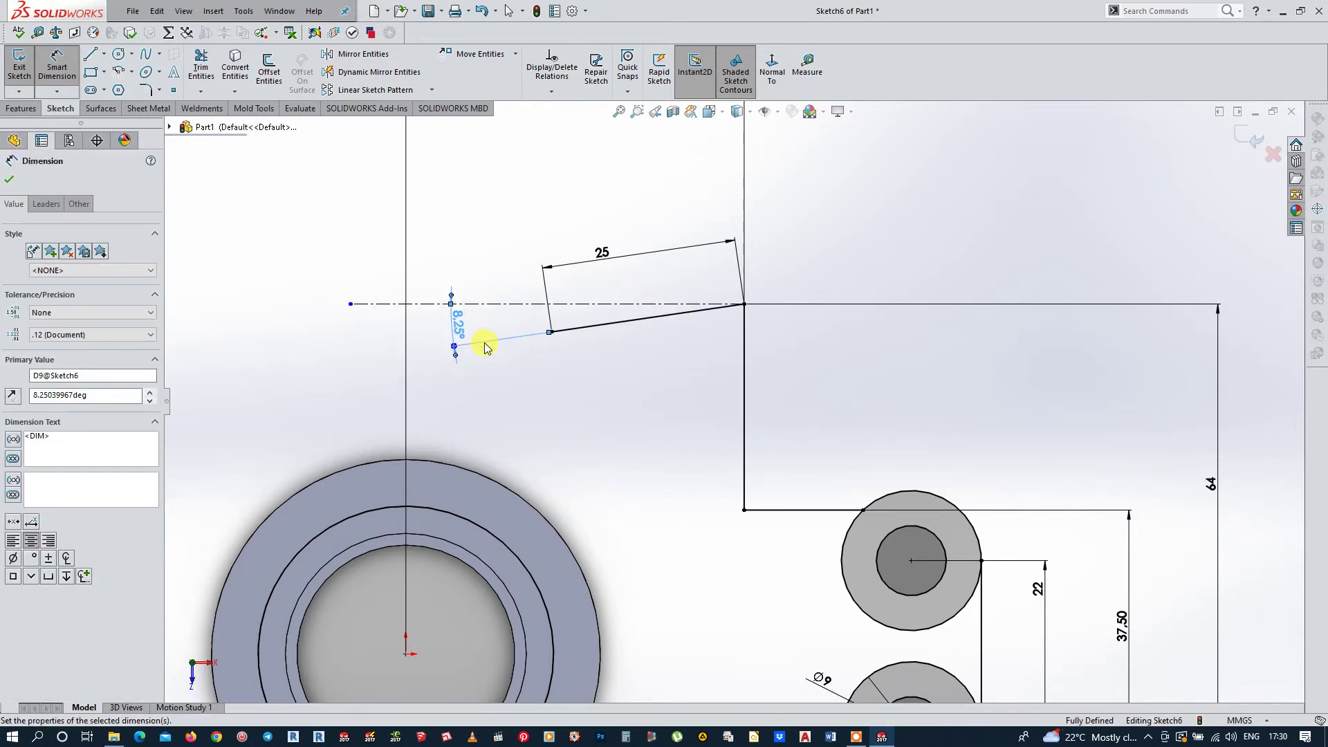
key(Escape)
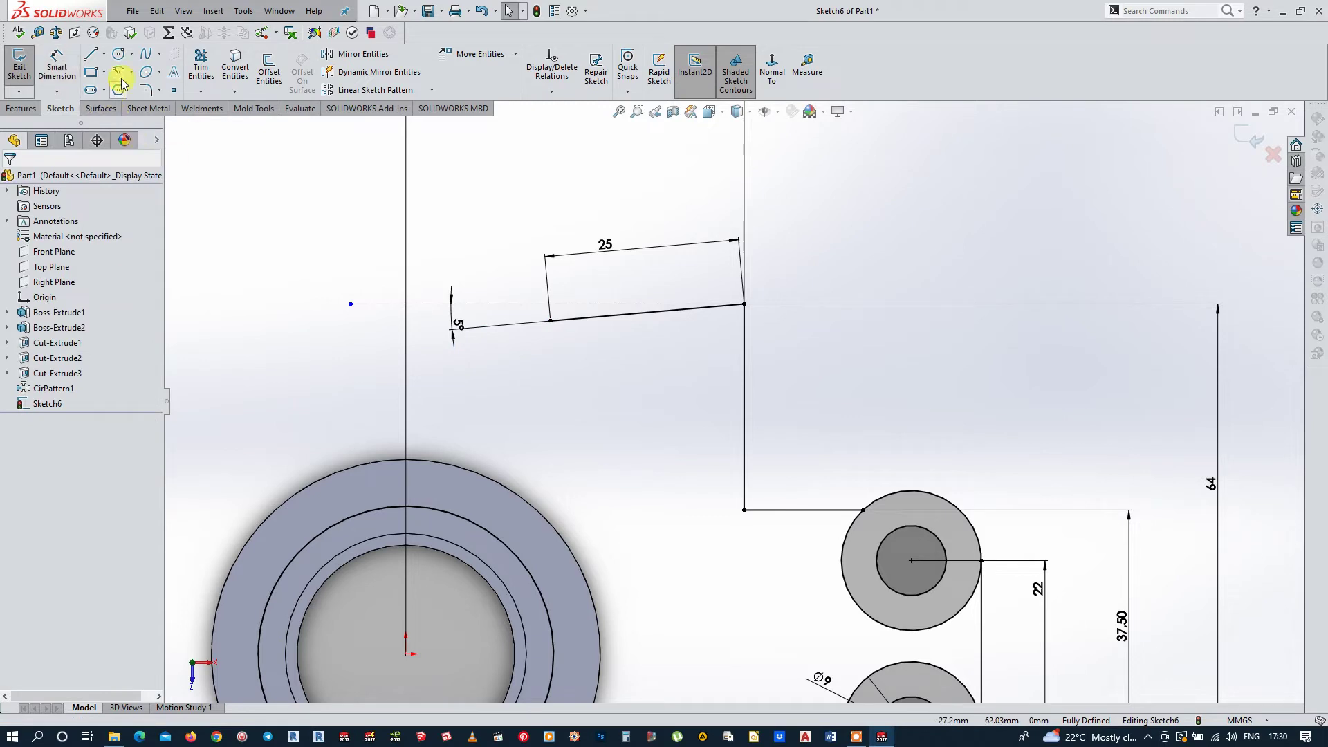
click(92, 55)
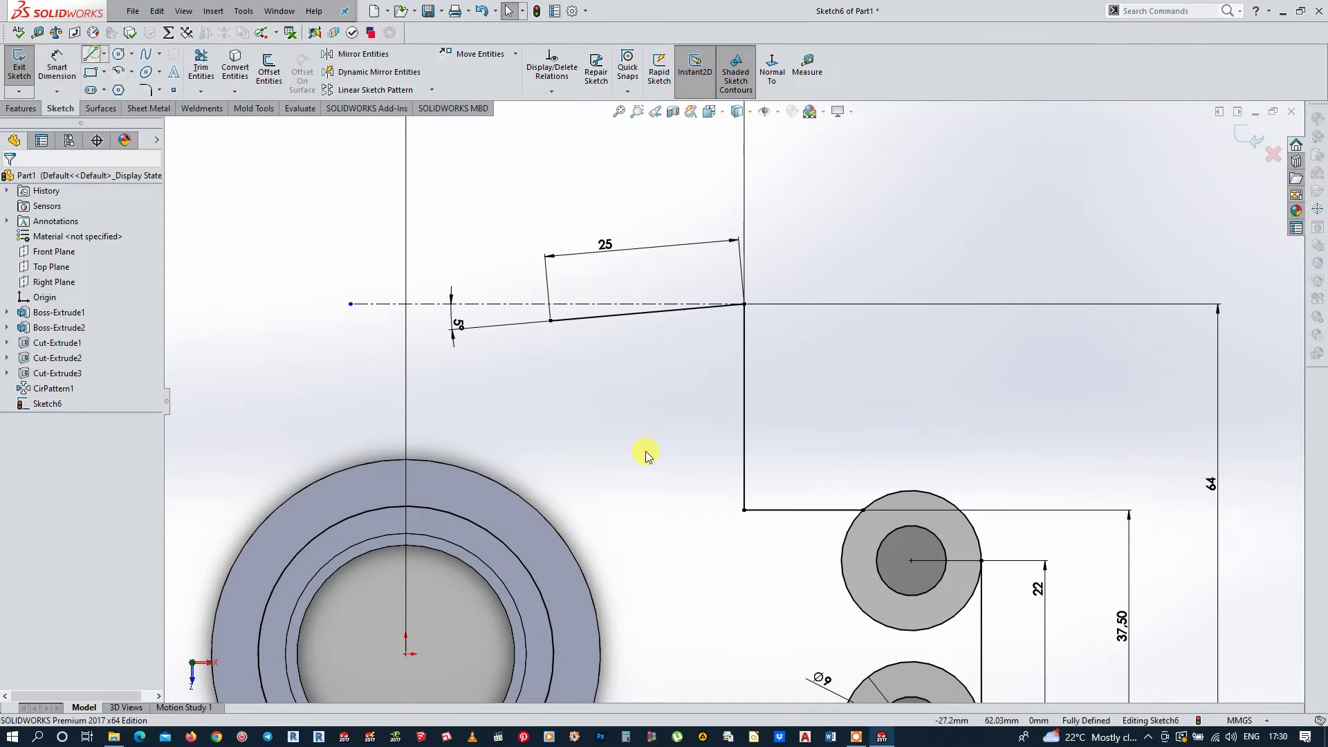
Step: Draw a line angling down-left from the 25 mm spoke line's left end toward the hub
click(550, 320)
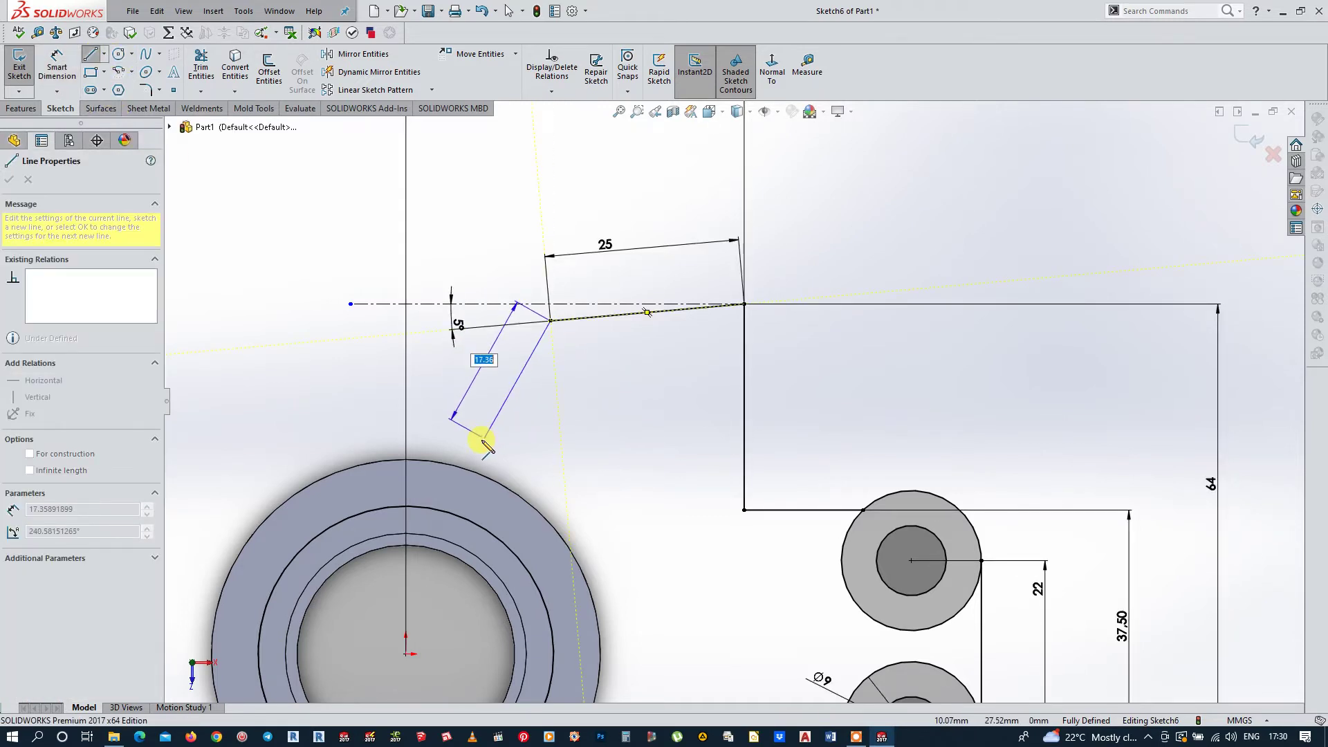
click(488, 440)
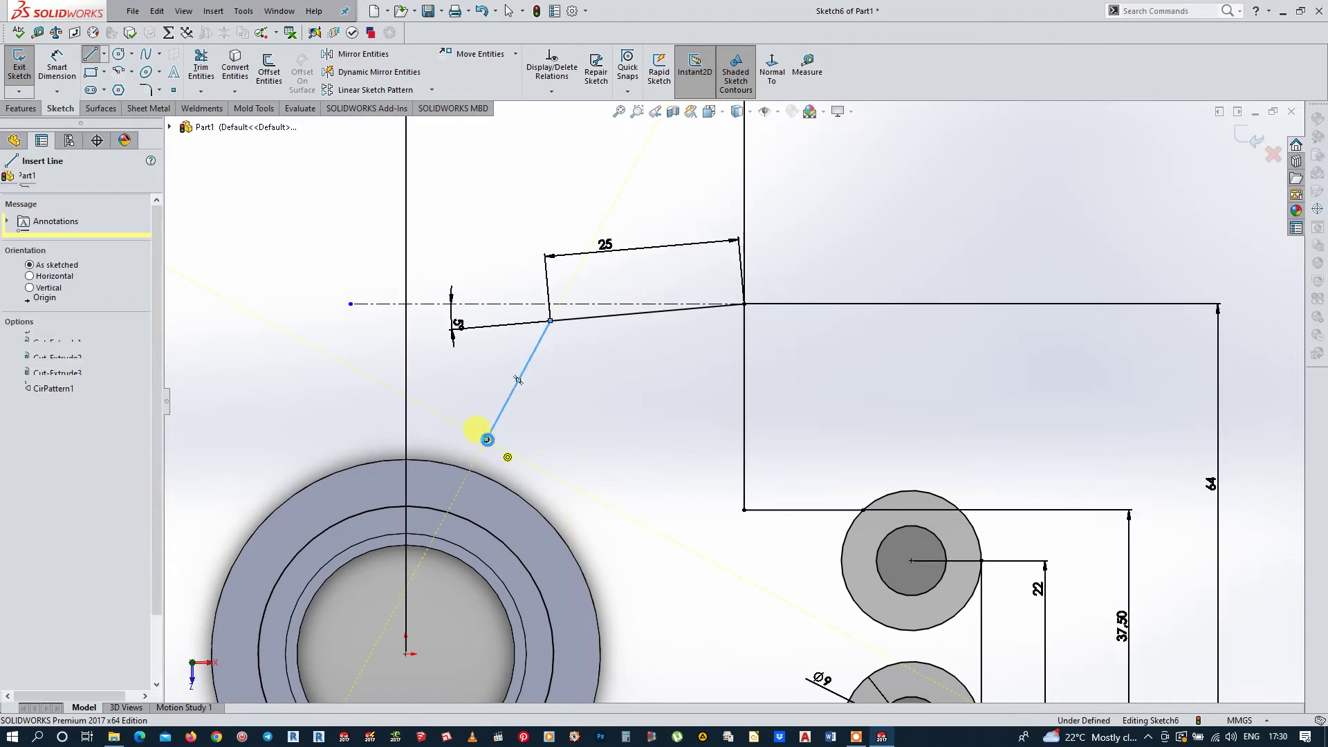
key(Escape)
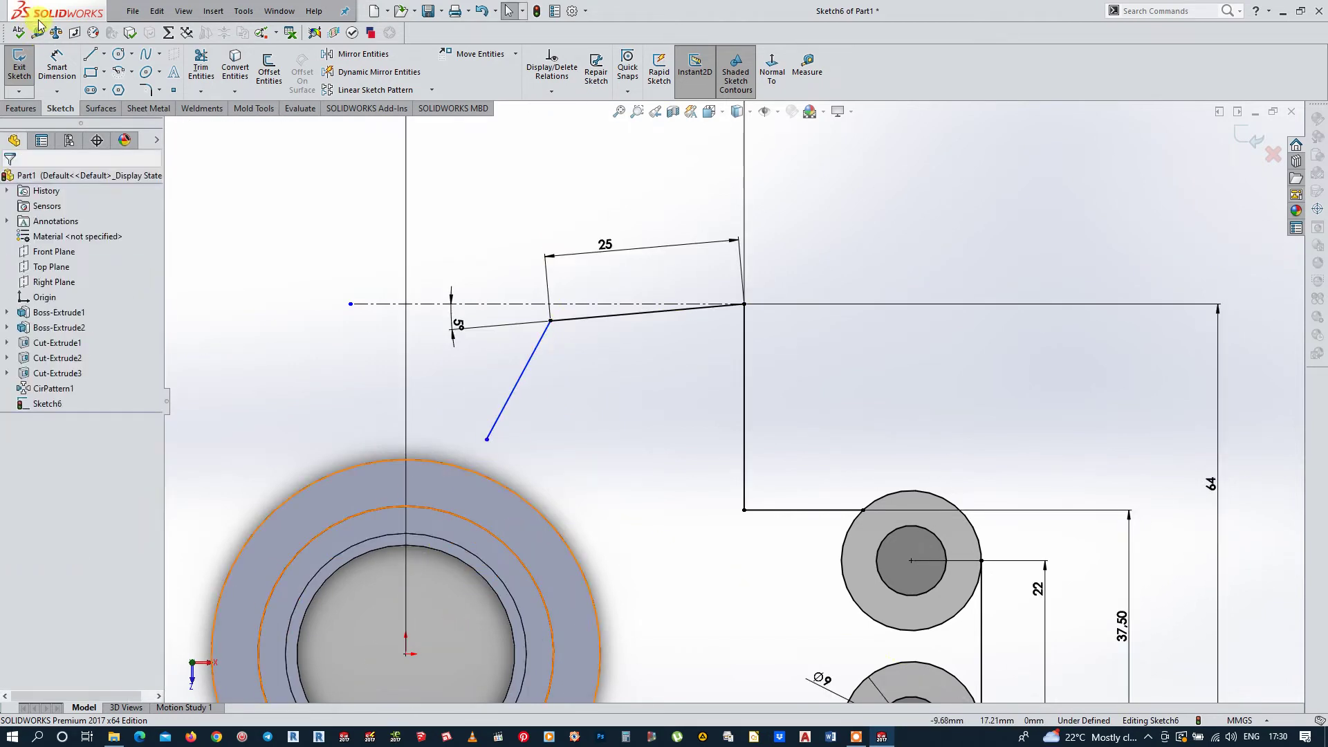
Step: Add a vertical centreline rising from the hub centre and move the 43.50 dimension lower
click(103, 54)
click(121, 86)
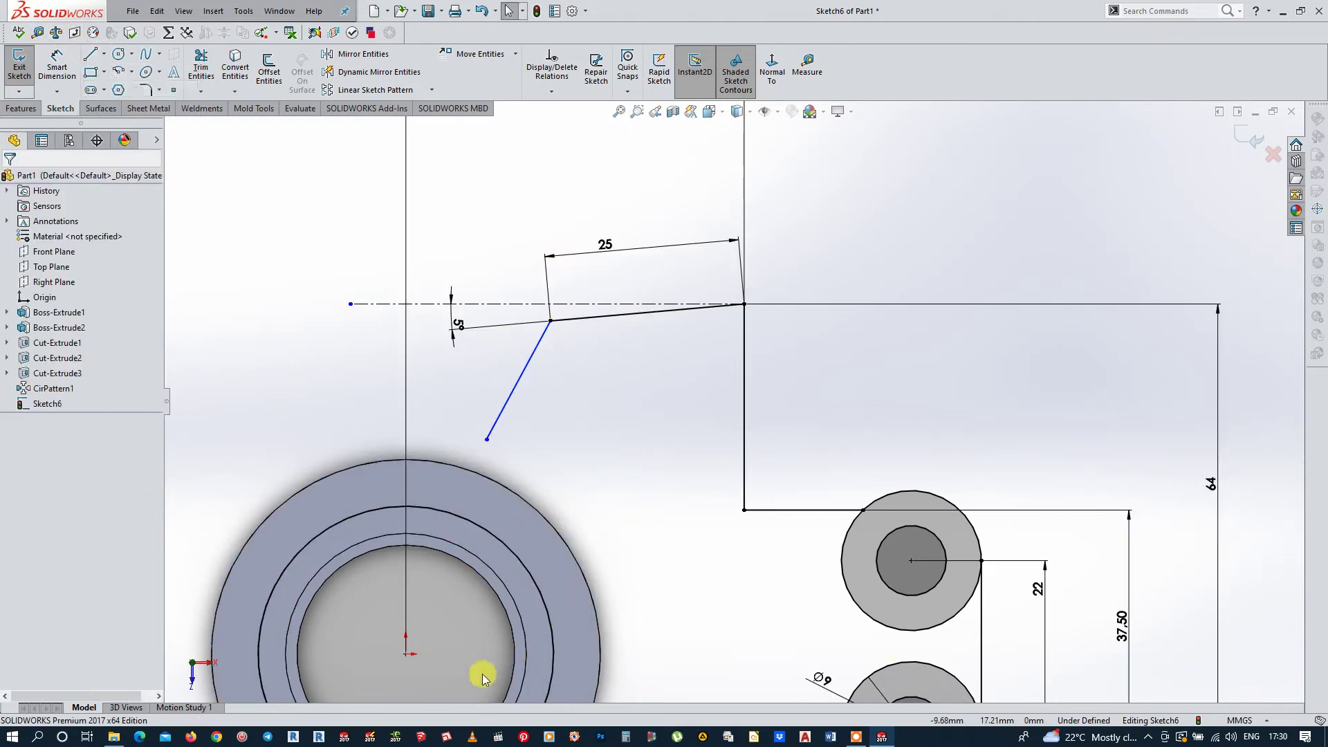
click(406, 653)
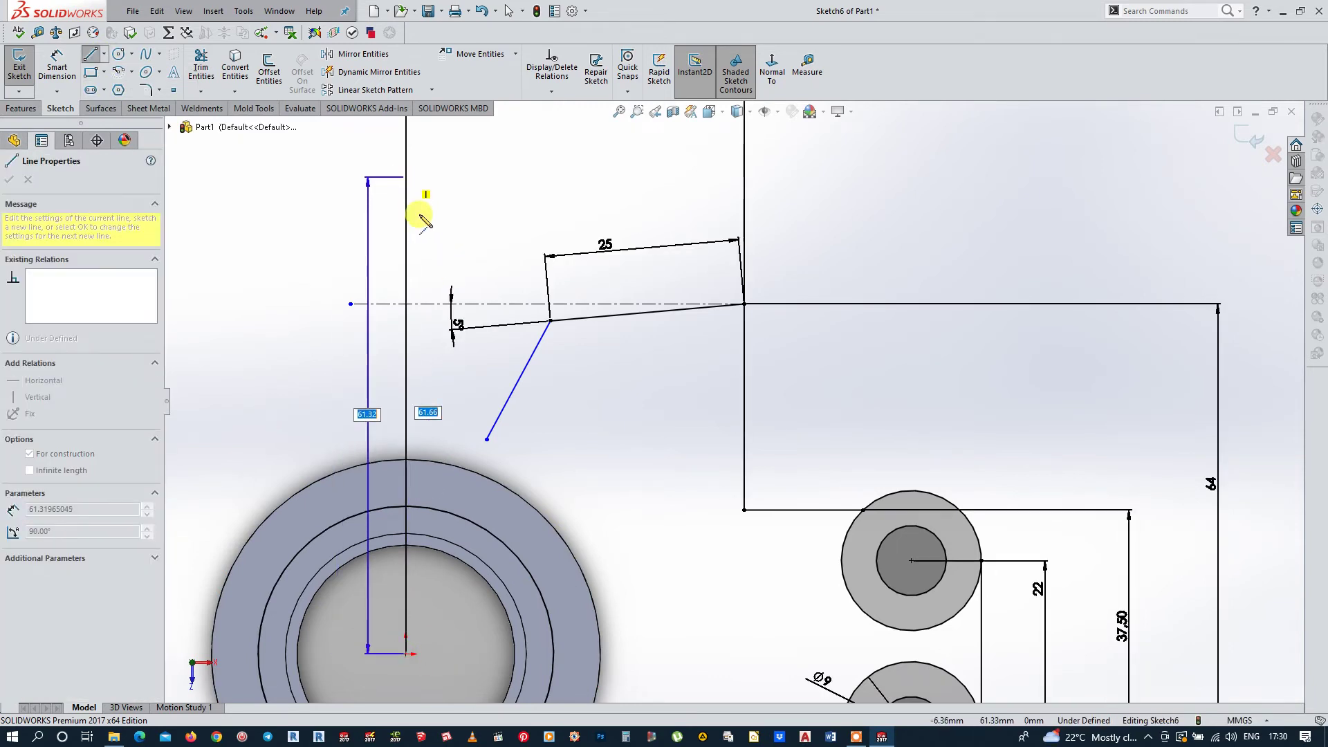
key(z)
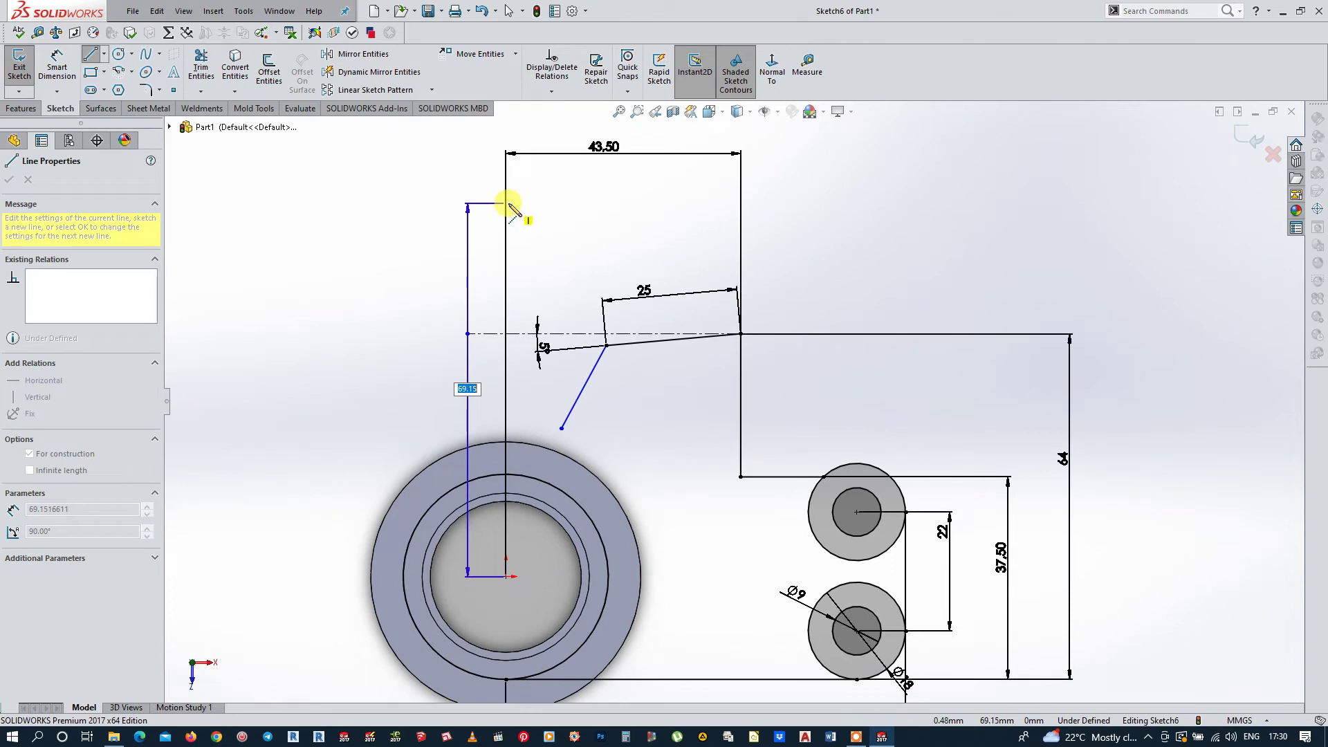
click(506, 220)
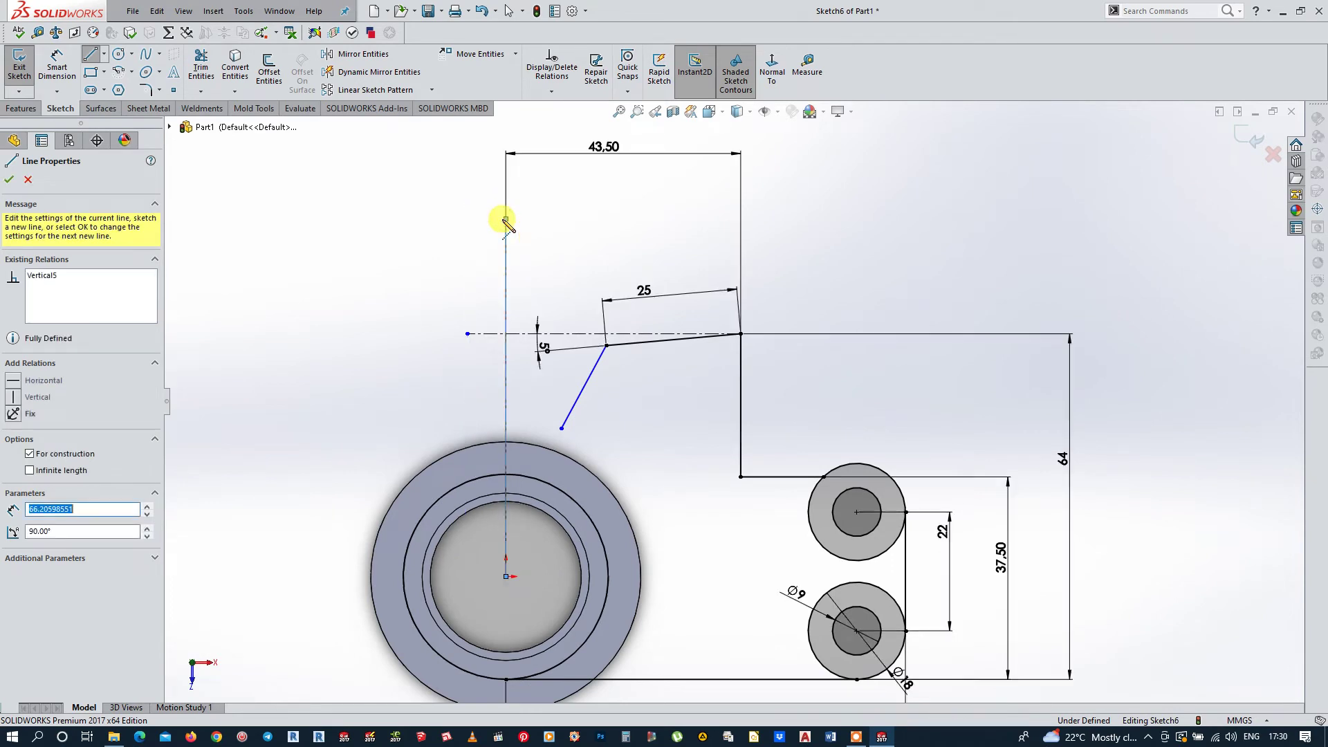
key(Escape)
key(Escape)
drag(664, 155, 663, 280)
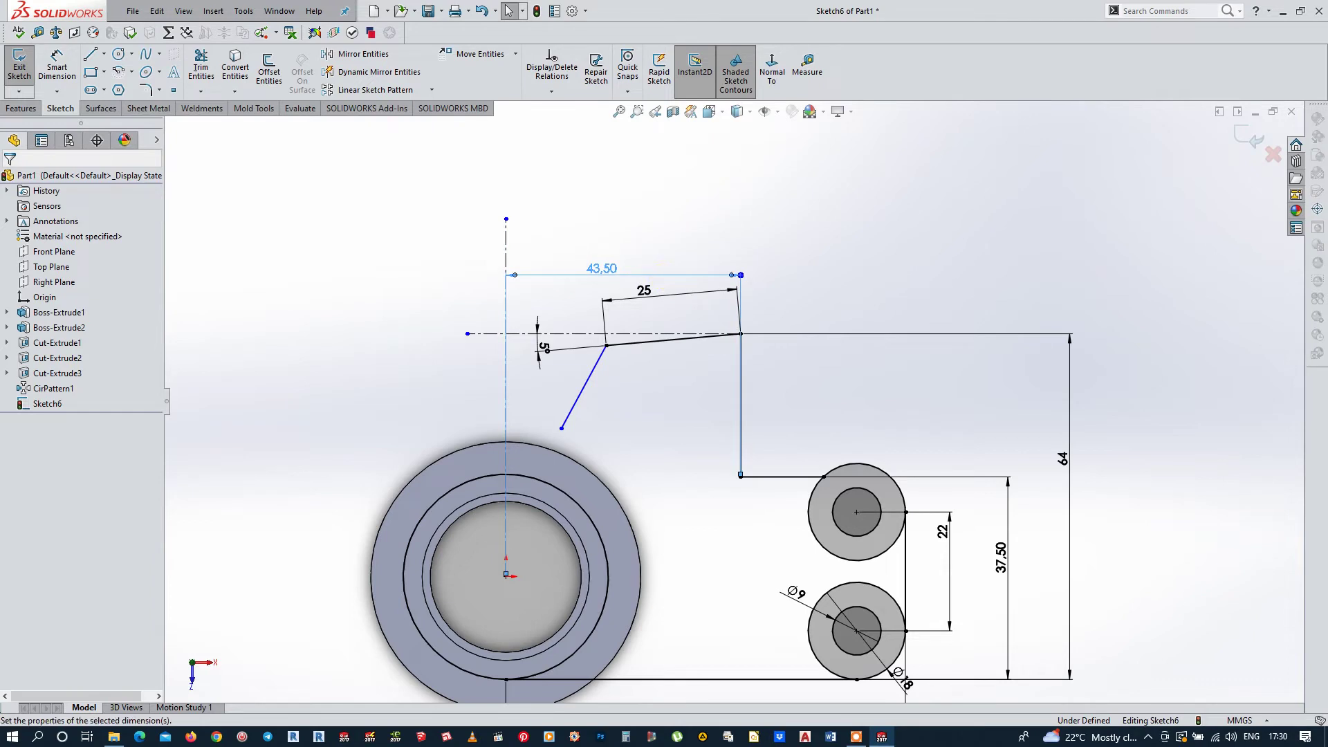
click(622, 337)
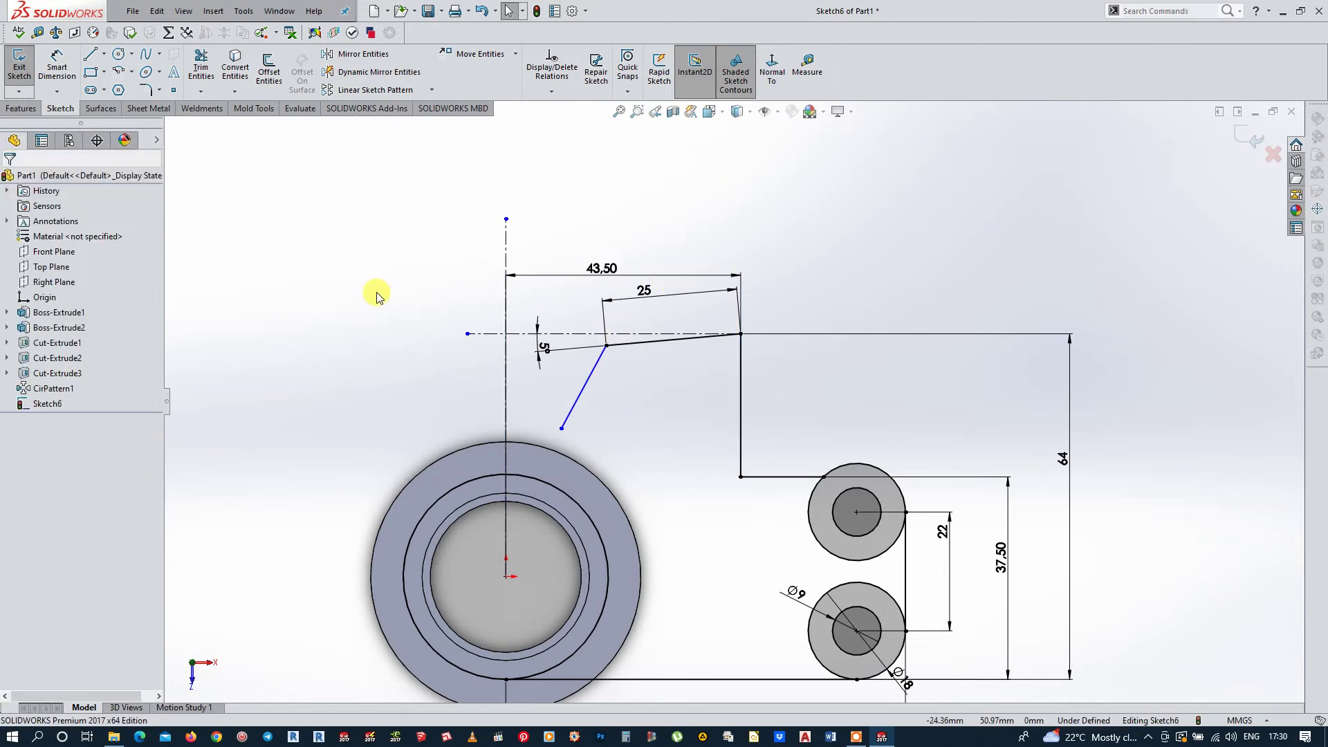
Step: Dimension the slanted spoke line at 35° and place the angle dimension below the spoke
click(56, 65)
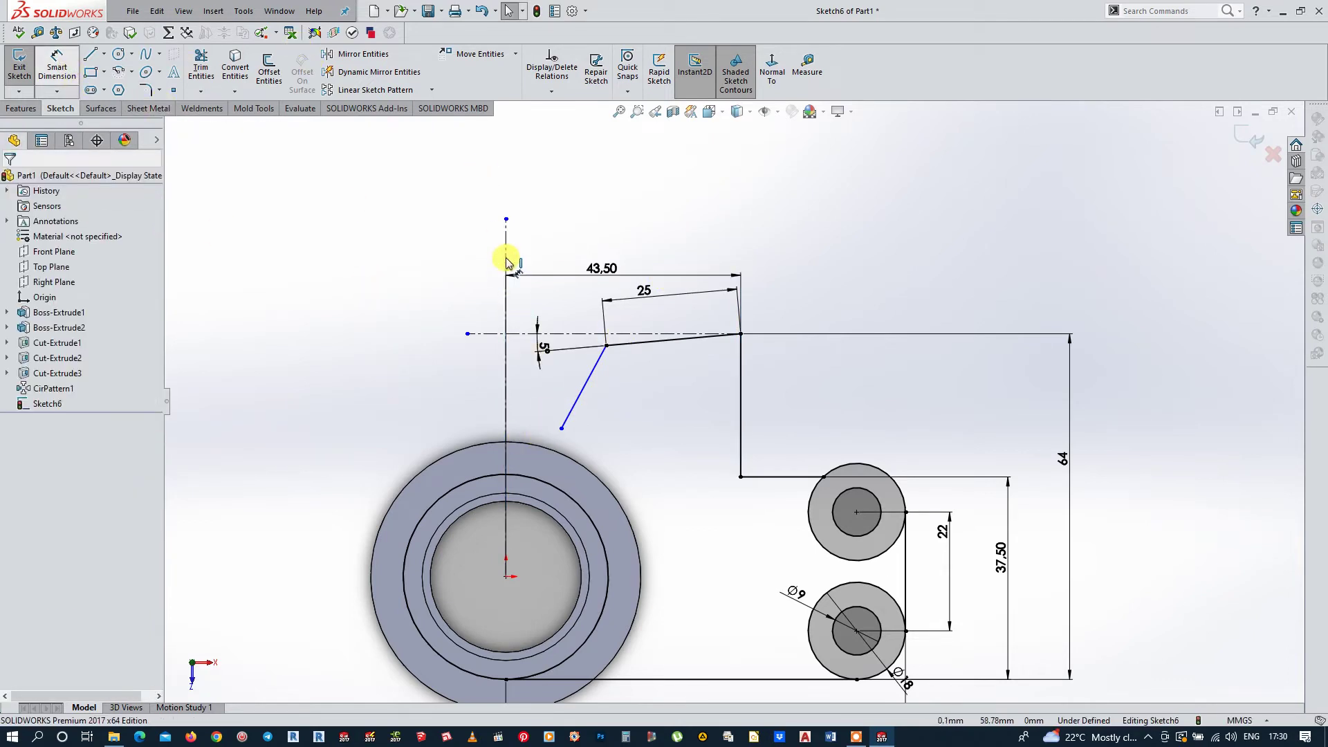
click(588, 380)
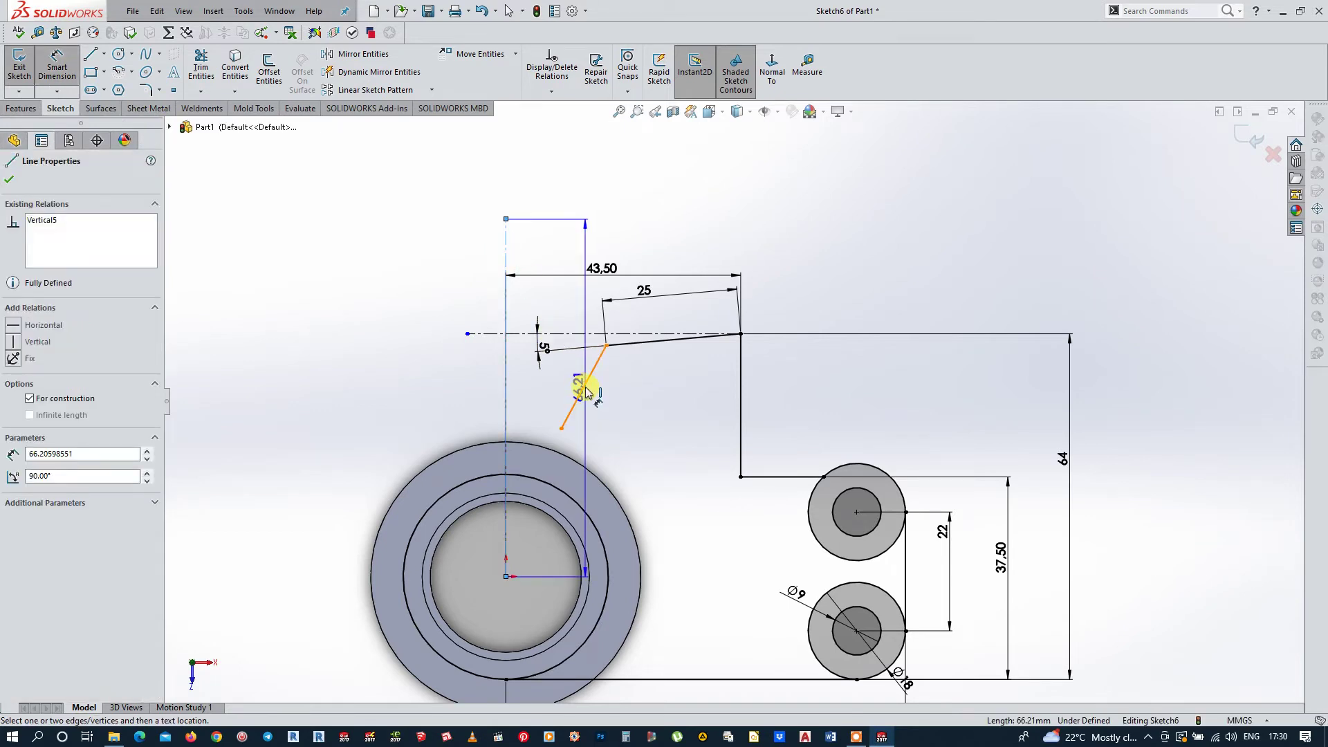
click(554, 390)
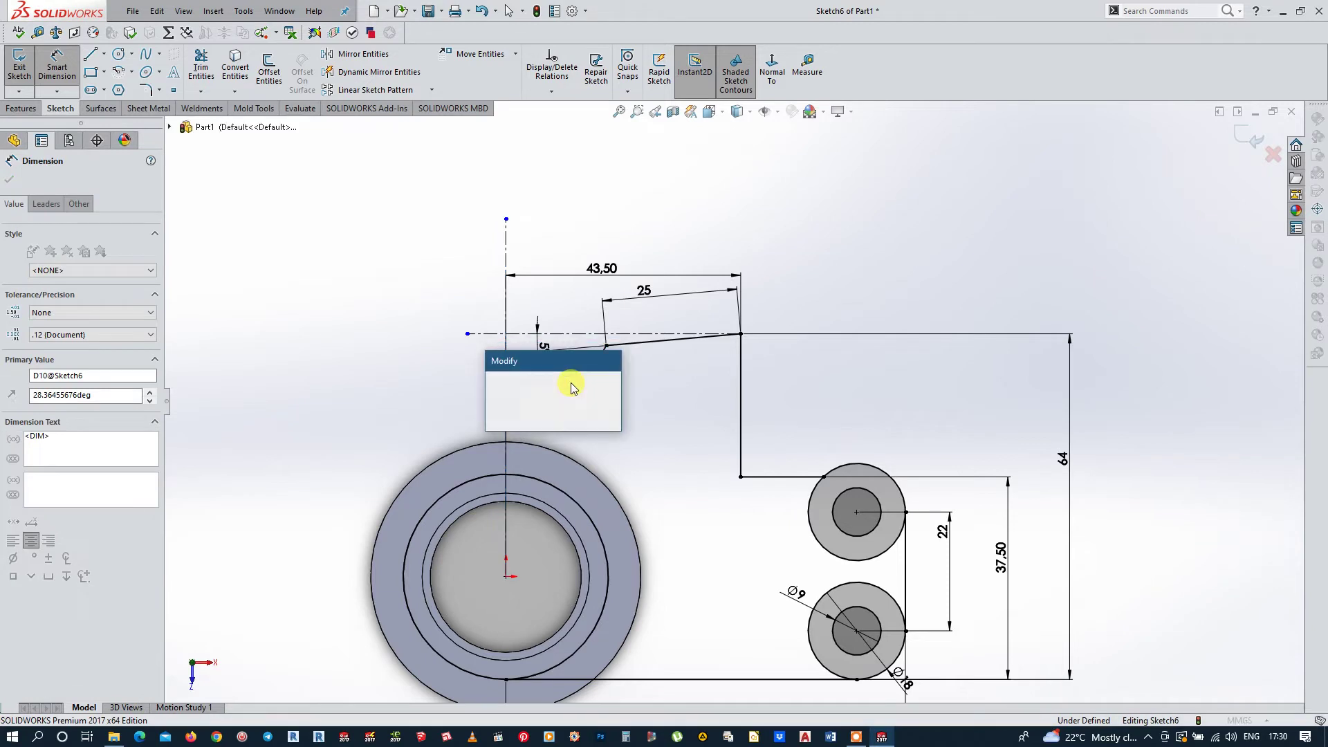
text(35)
key(Return)
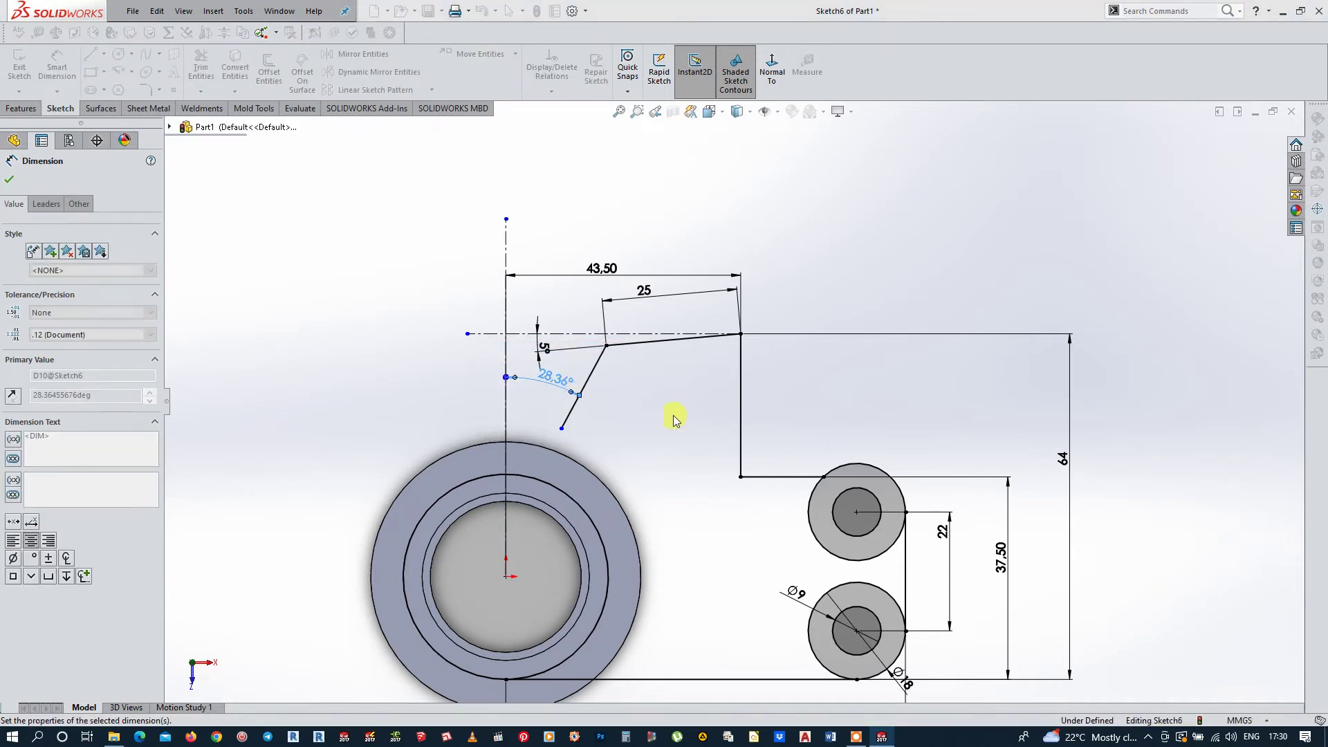
scroll(589, 413, down, 1)
scroll(584, 362, down, 1)
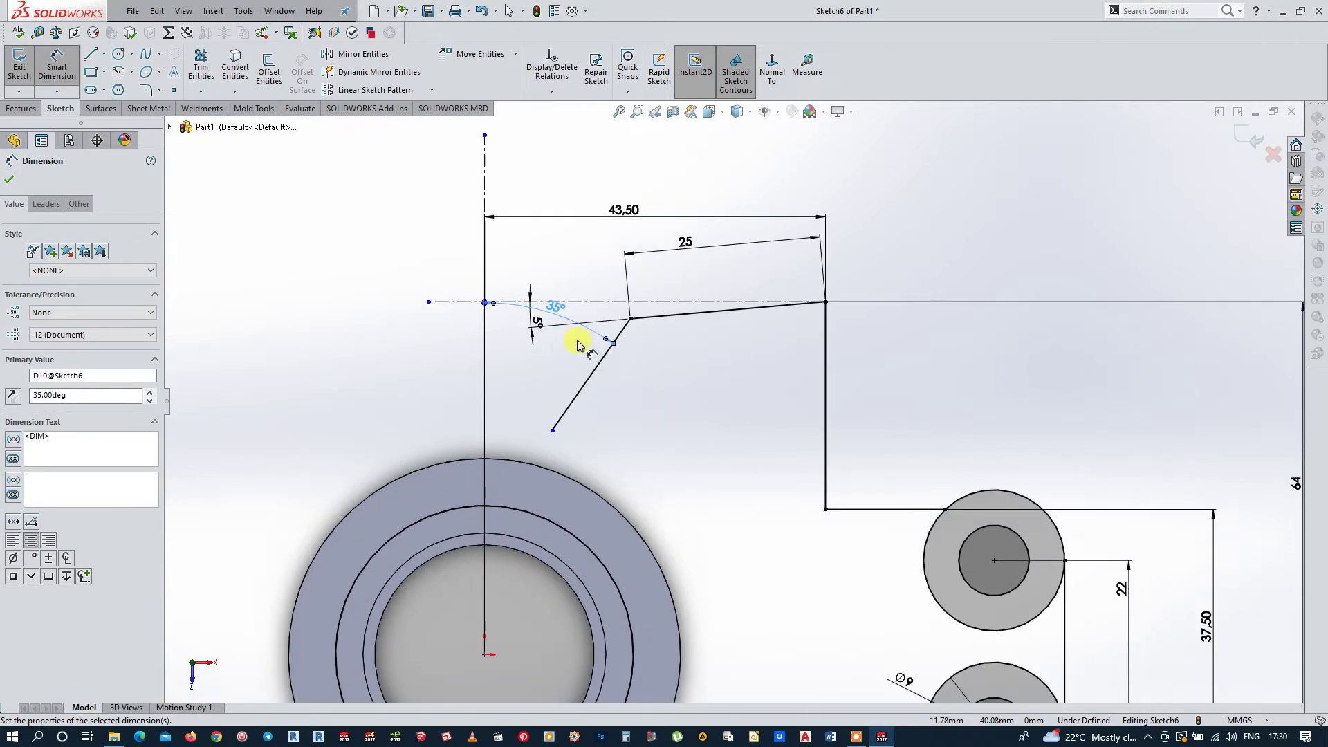
key(Escape)
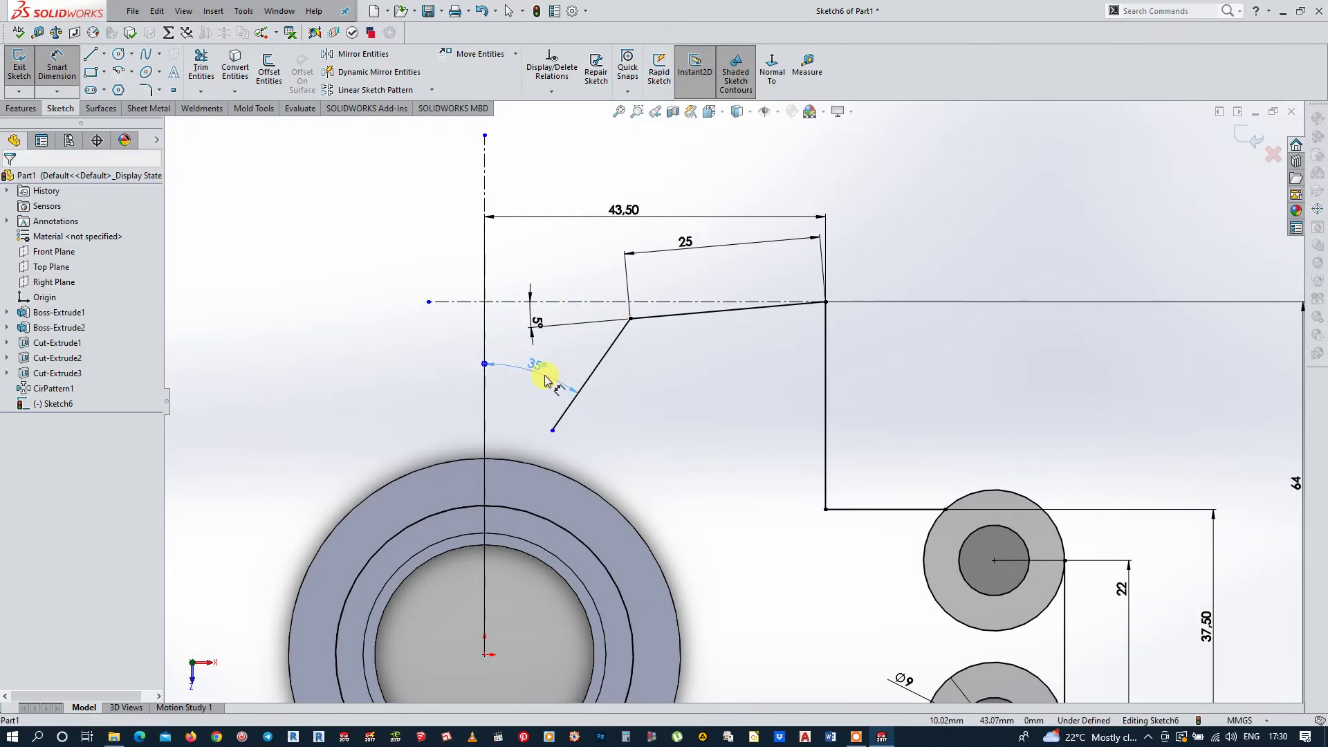
drag(564, 322, 538, 367)
key(Escape)
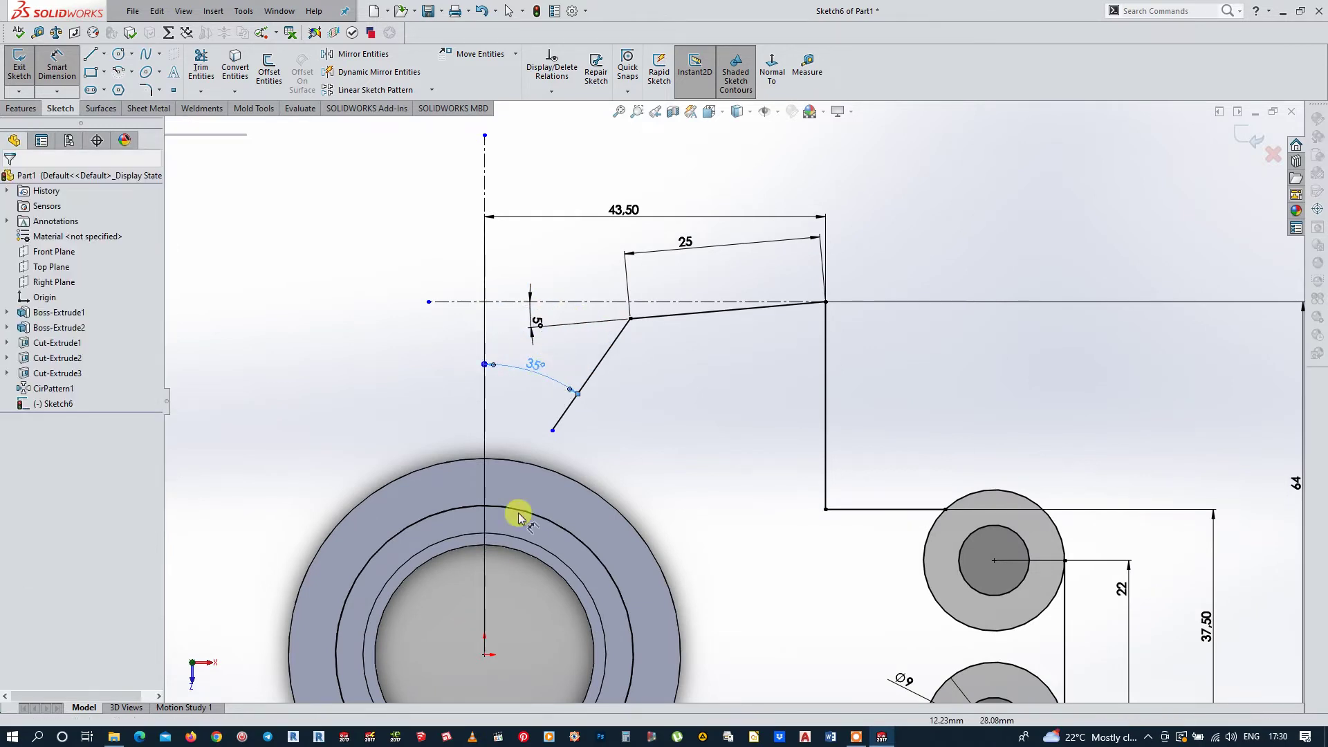
key(Escape)
Step: Make the slanted line's lower endpoint coincident with the hub's Ø38 circle, fully defining Sketch6
click(505, 507)
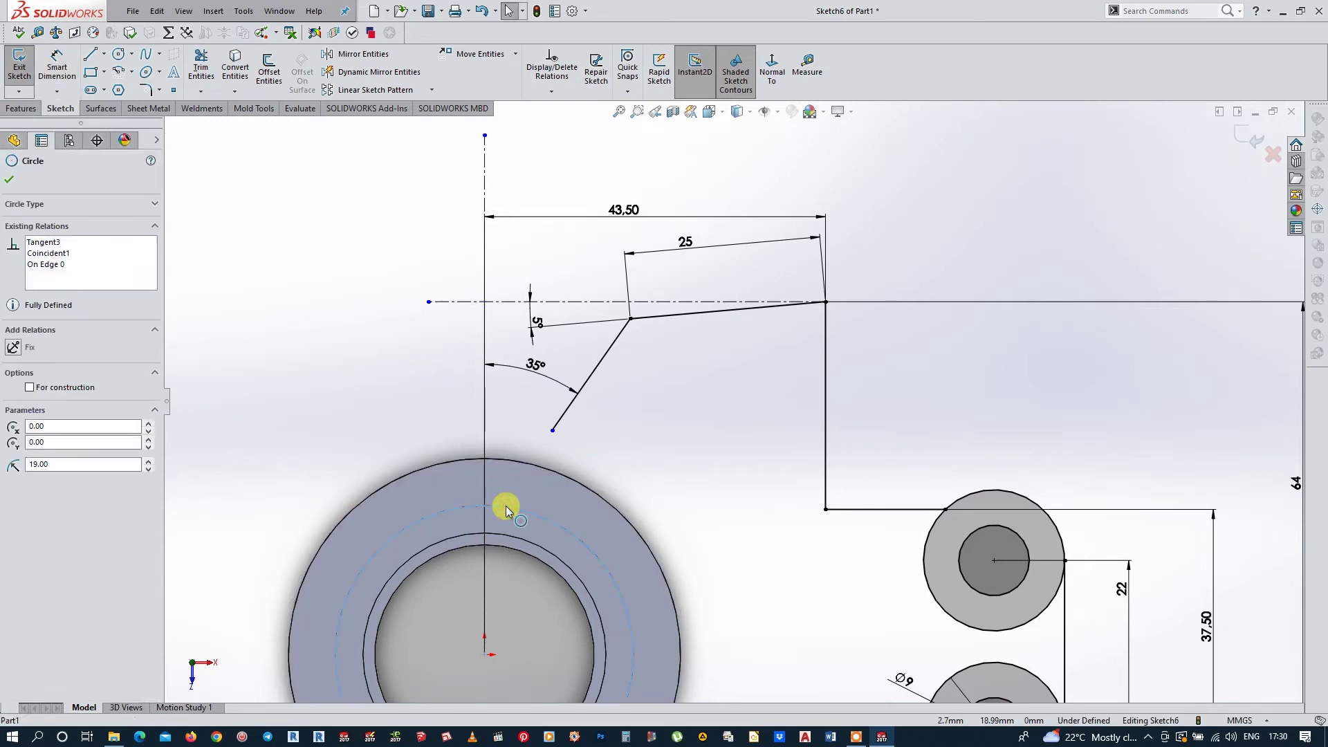
ctrl+click(553, 431)
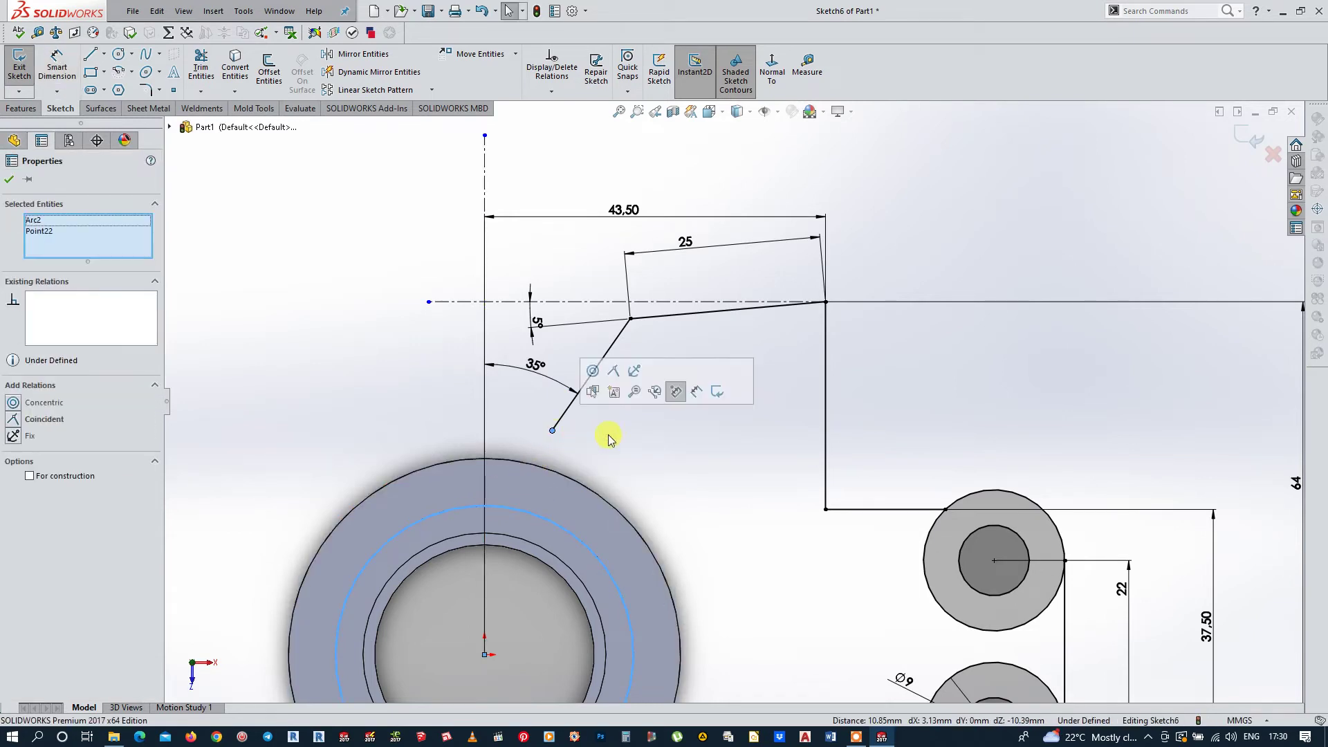
click(613, 372)
scroll(696, 464, up, 3)
scroll(697, 464, up, 1)
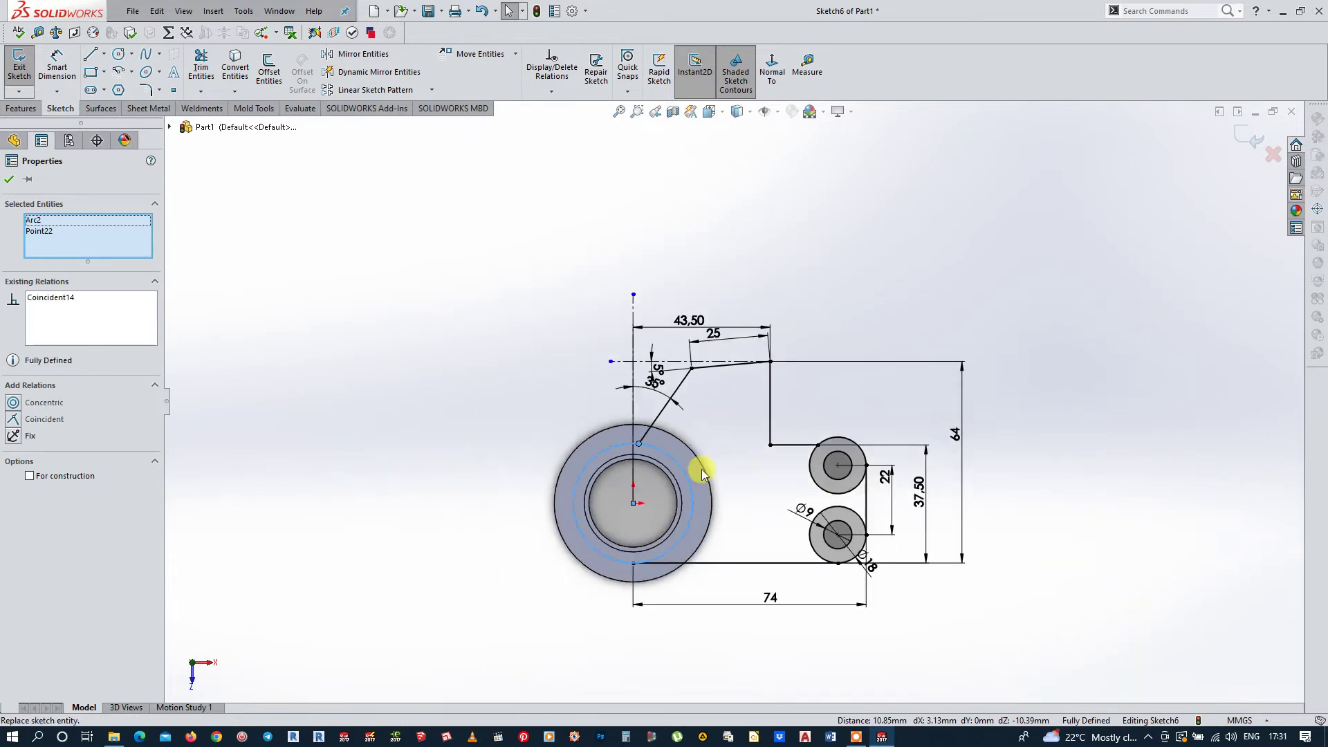
scroll(741, 474, down, 1)
scroll(741, 474, down, 2)
click(352, 305)
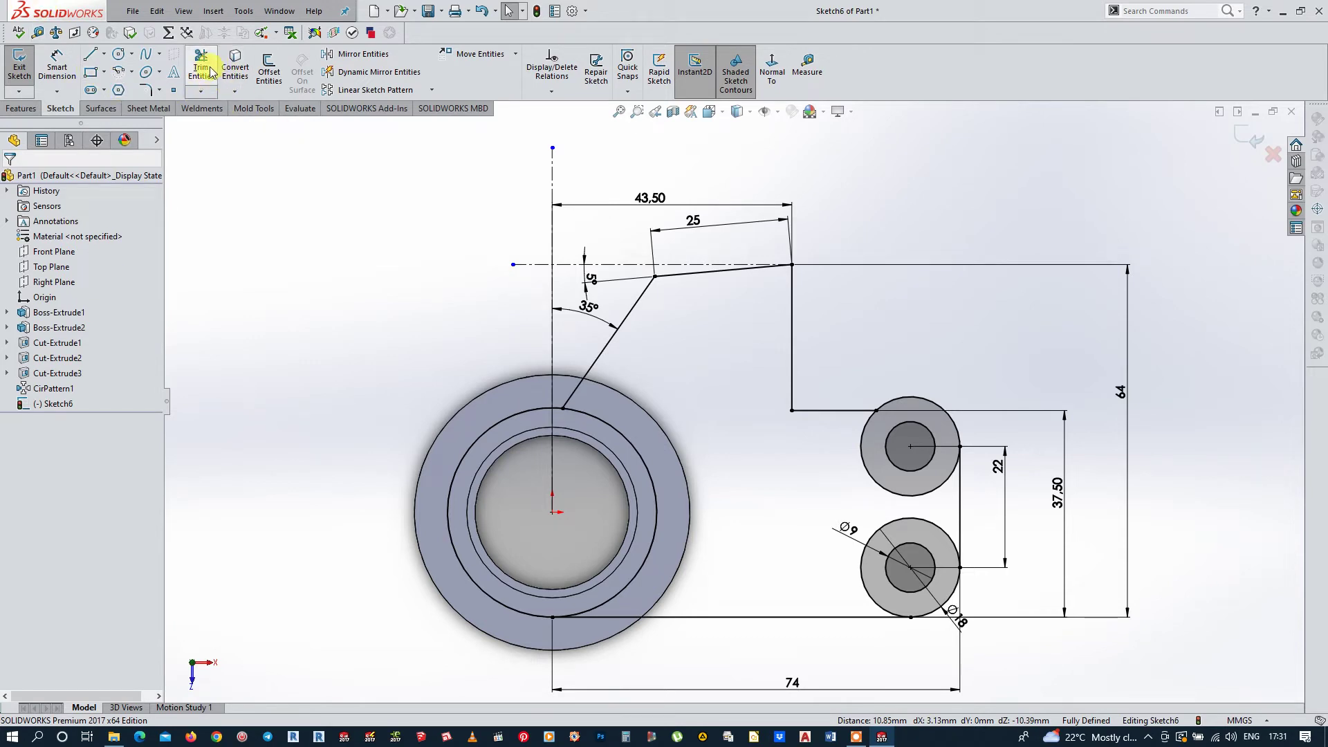
Step: Offset only the slanted spoke line by 4 mm, with chain selection turned off
click(262, 68)
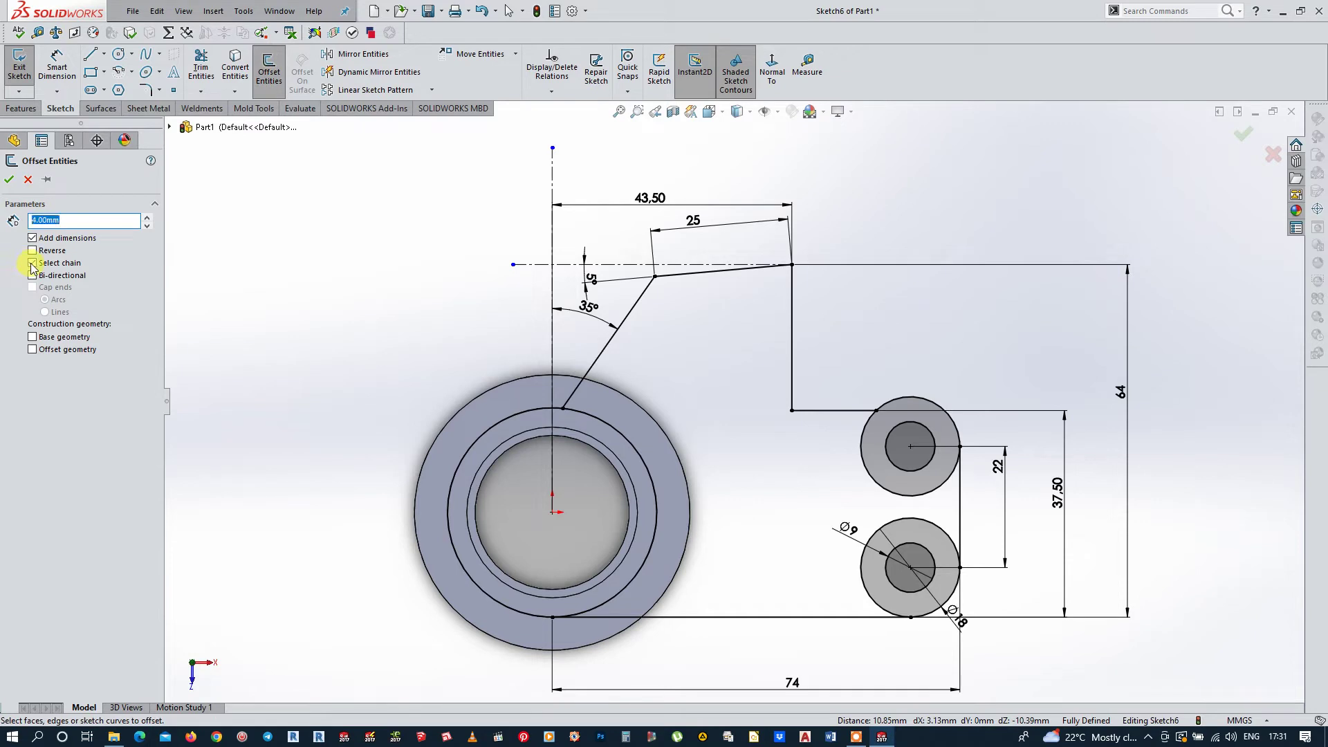
click(611, 348)
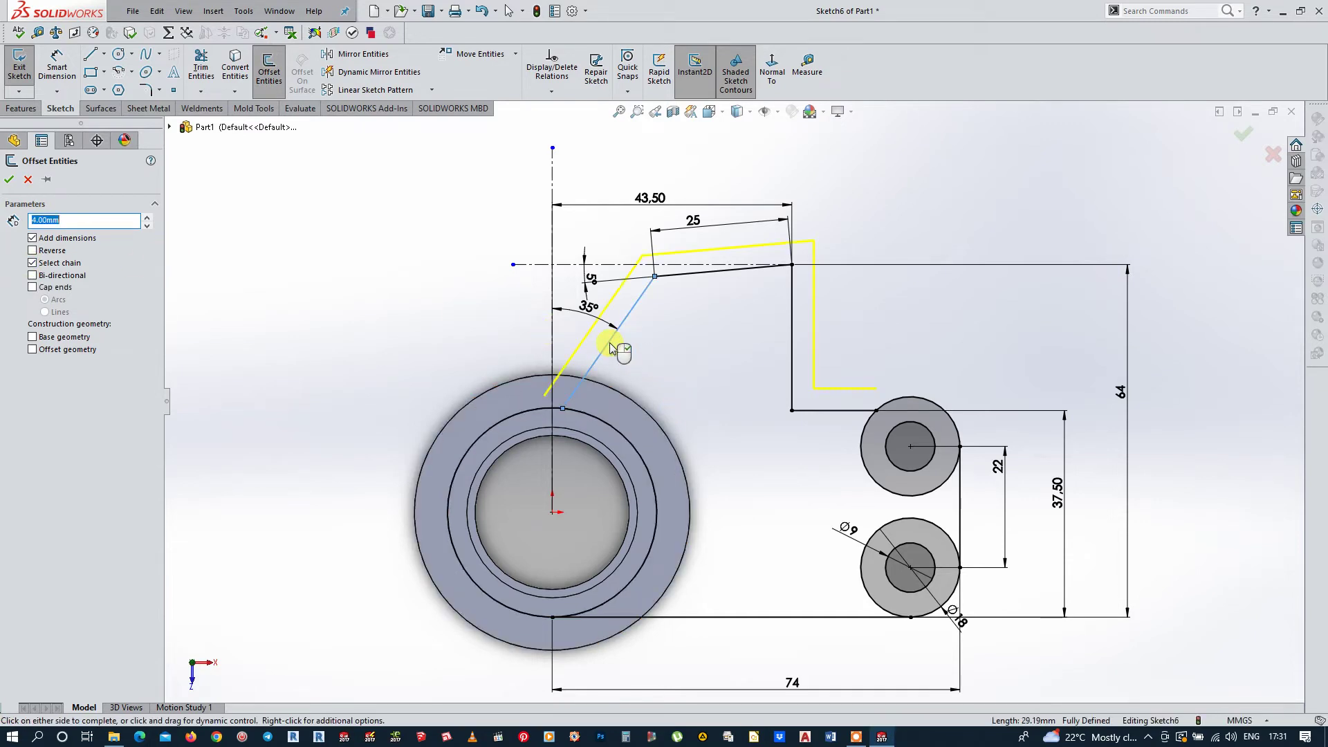
key(Escape)
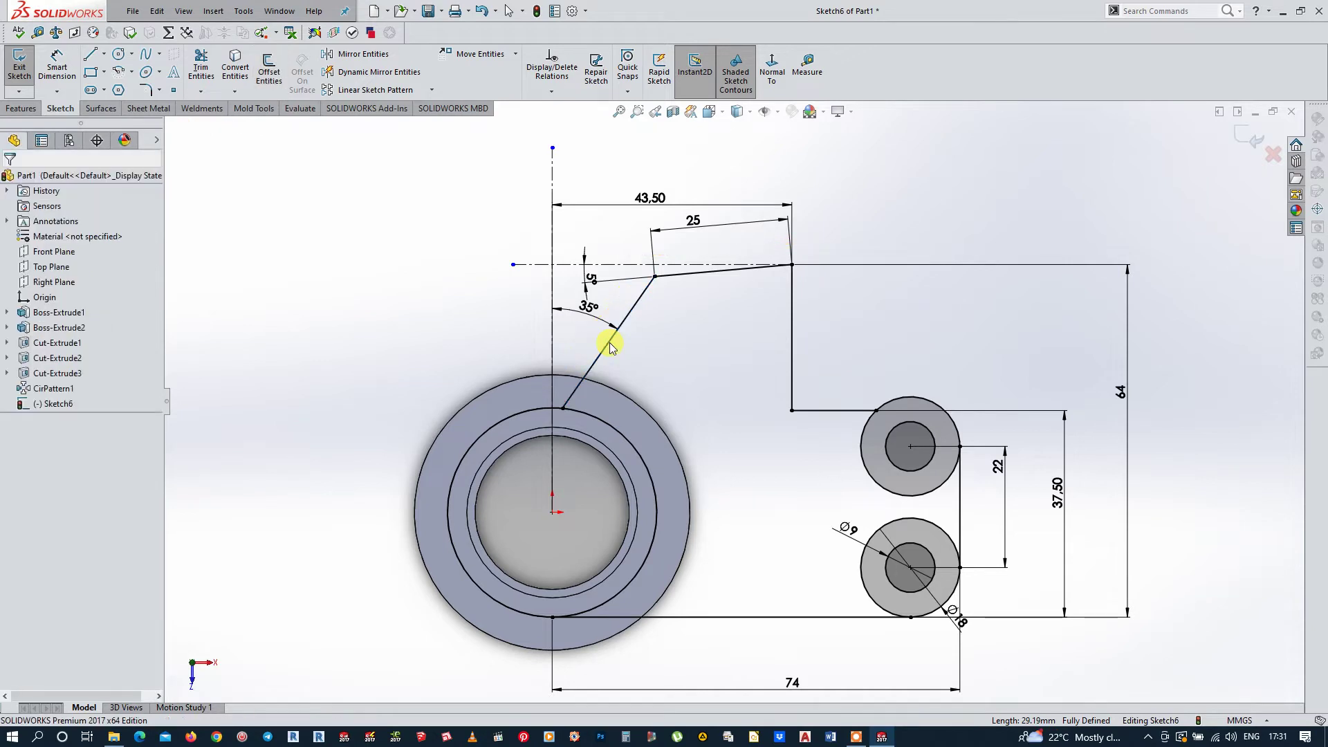
click(267, 69)
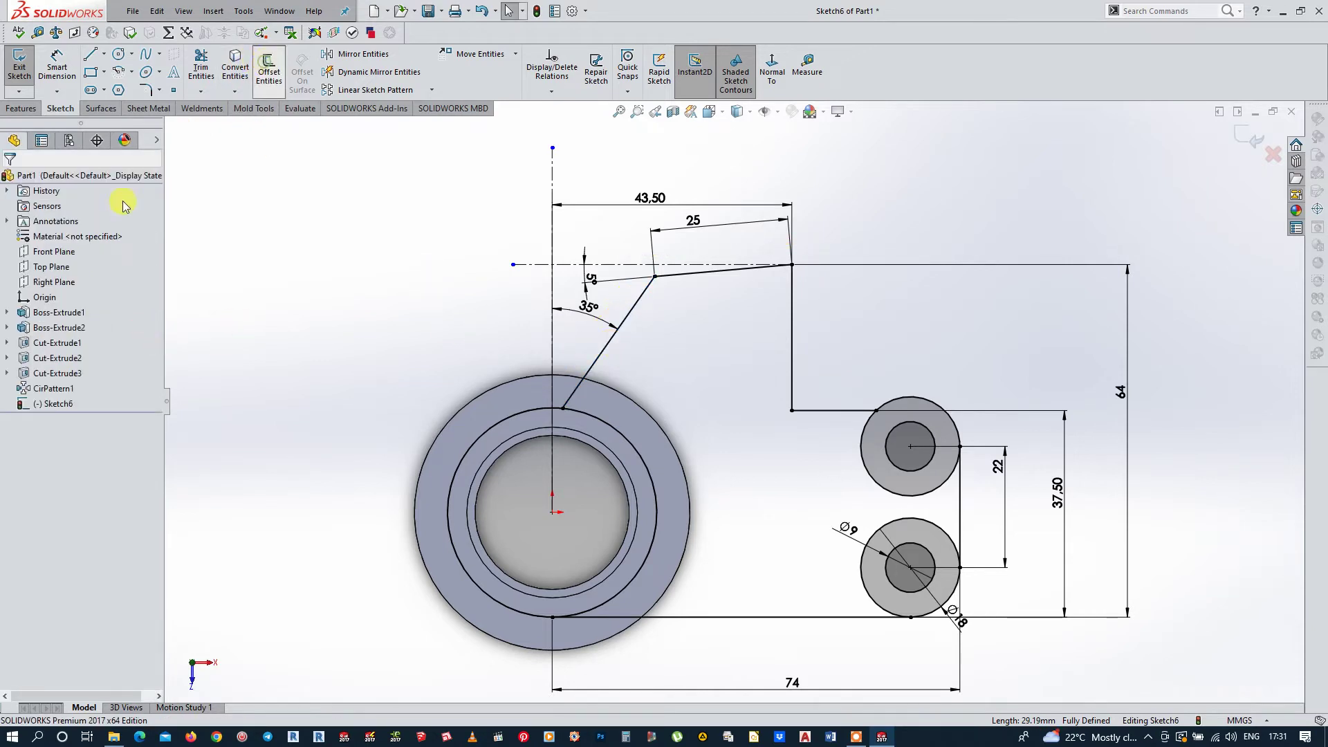
click(31, 264)
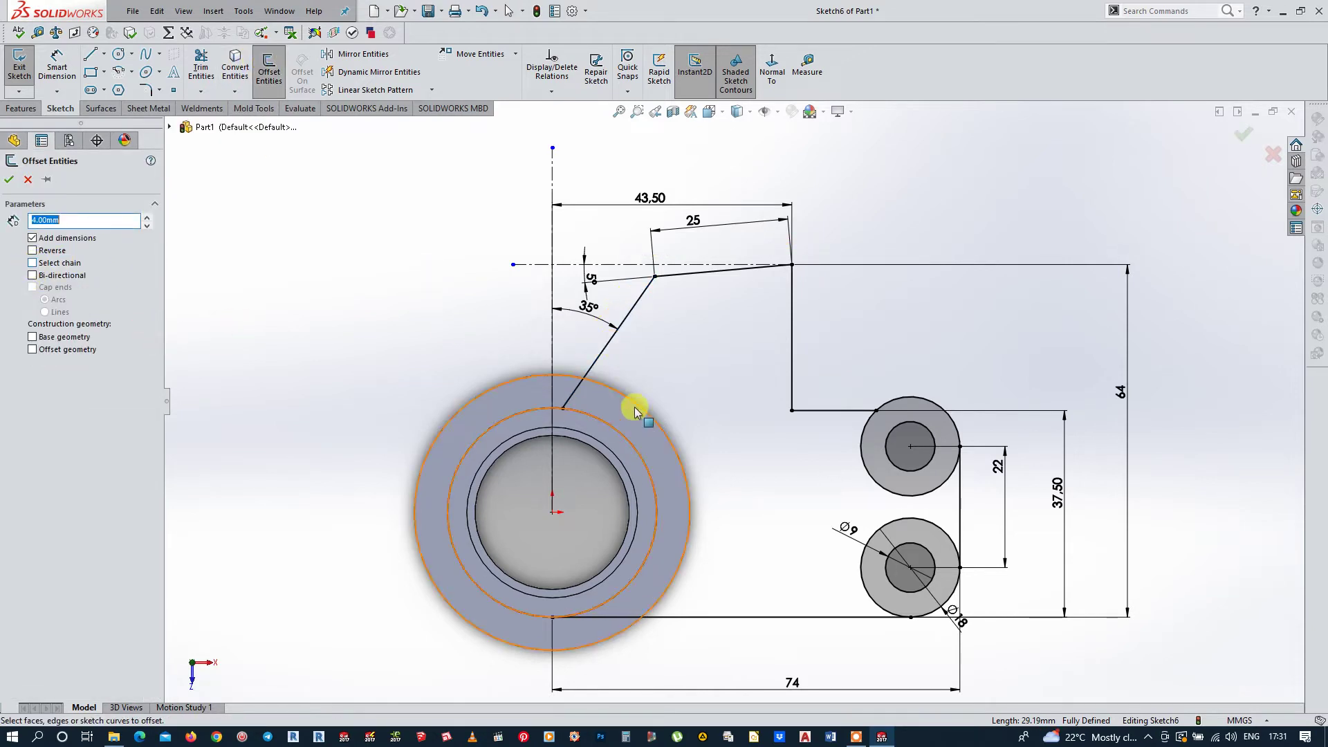
click(613, 347)
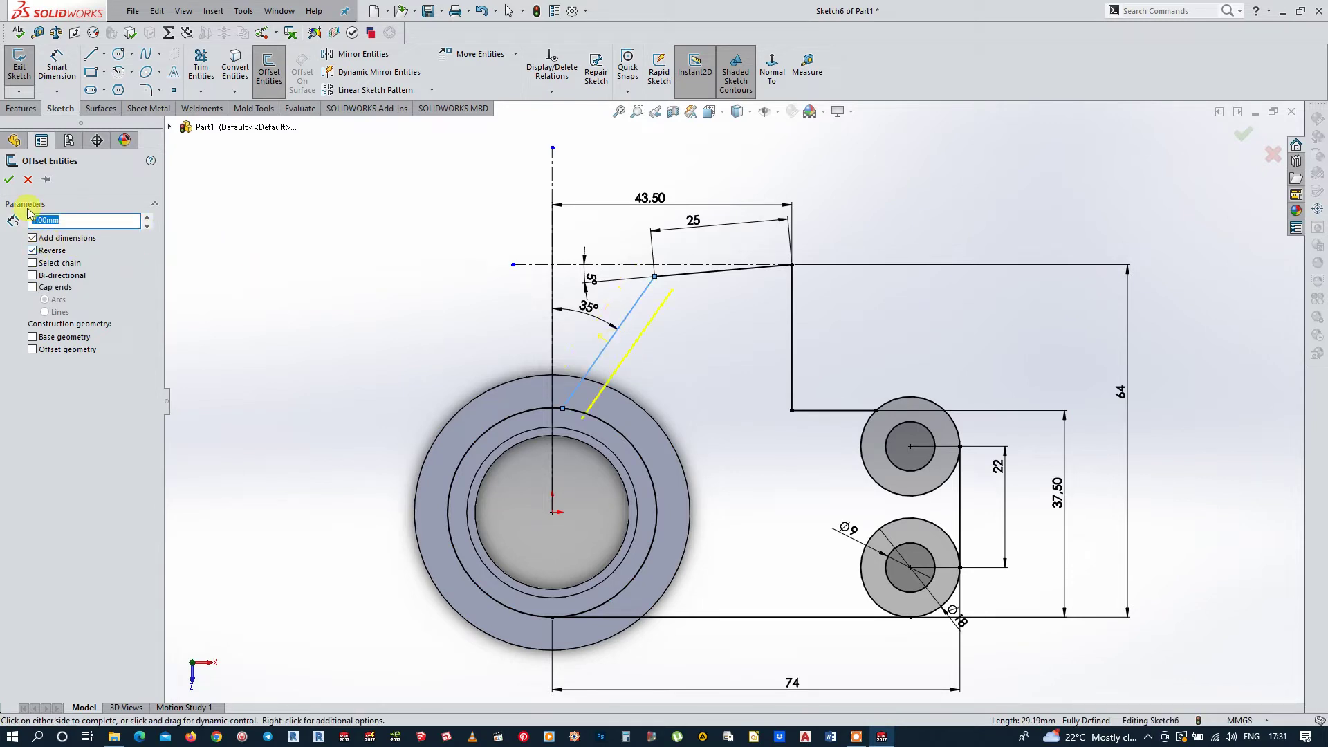
click(9, 181)
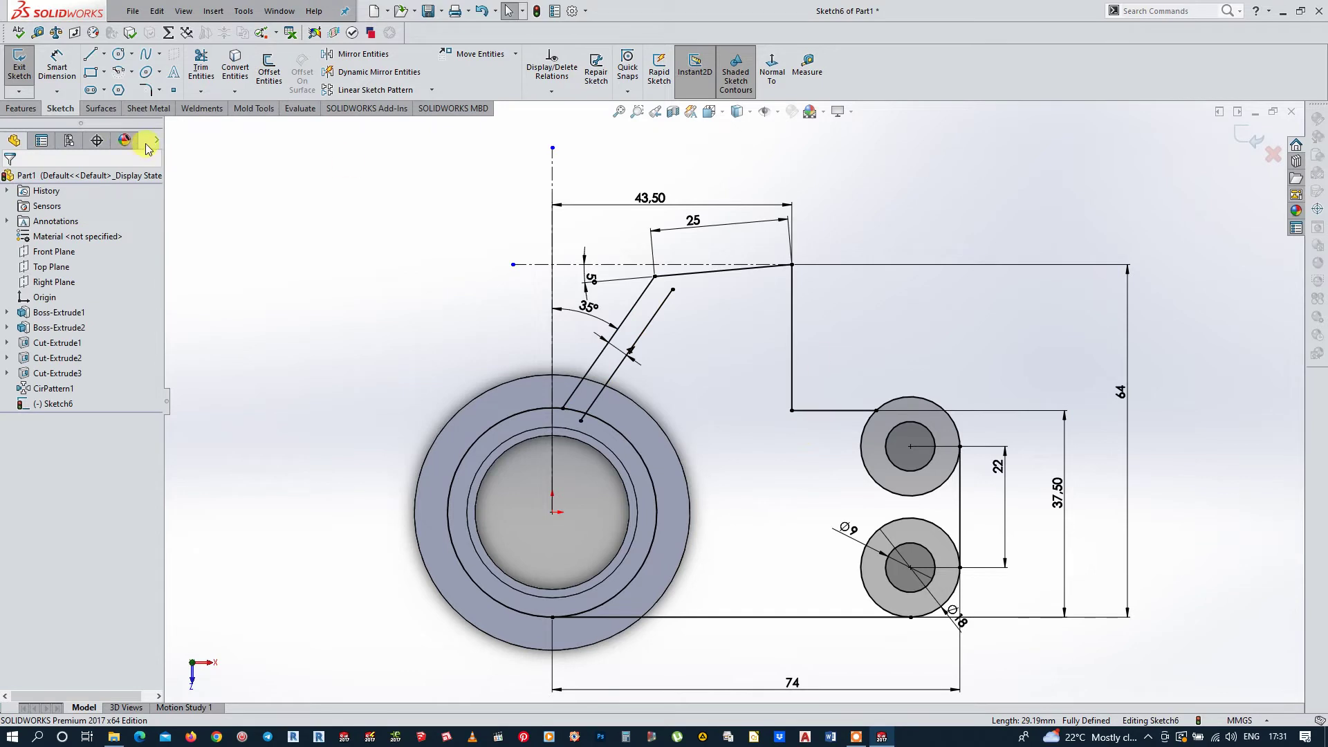
Step: Offset the upper vertical line and short horizontal step line by 4 mm
click(235, 69)
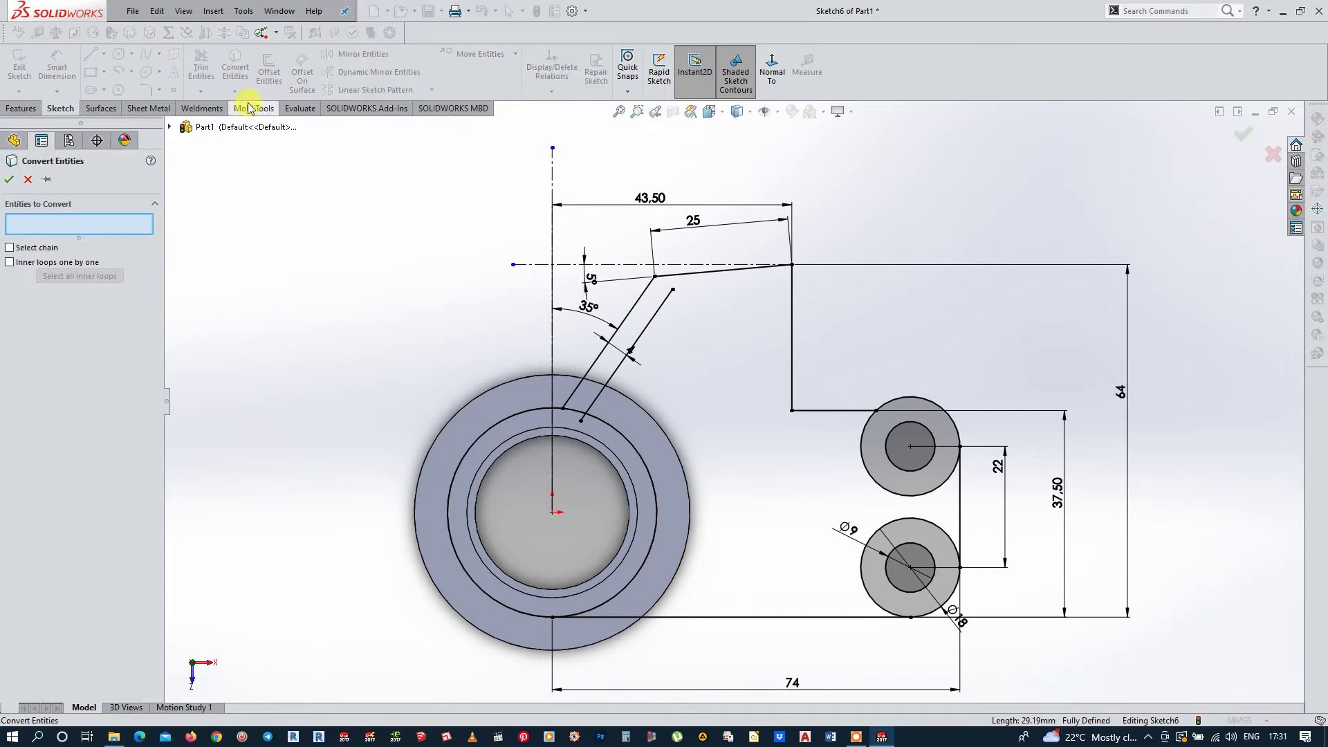
click(28, 181)
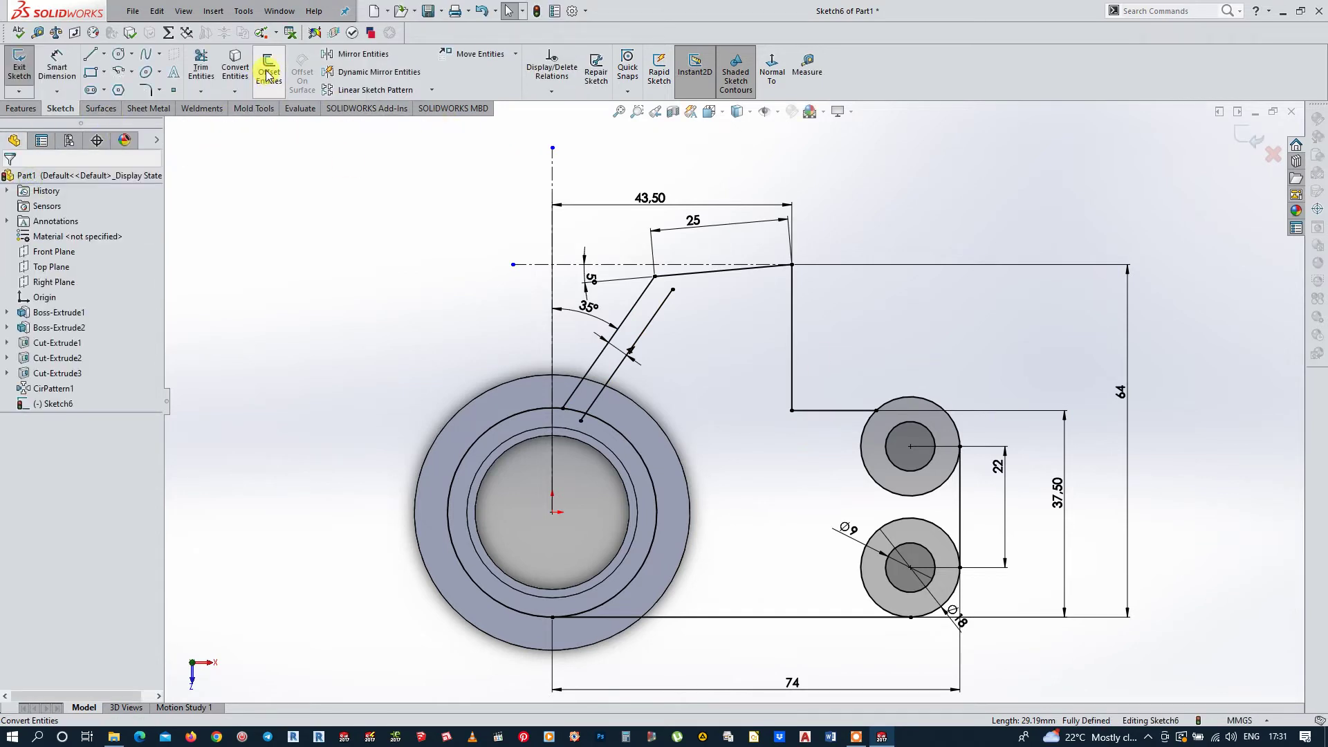
click(268, 72)
click(792, 328)
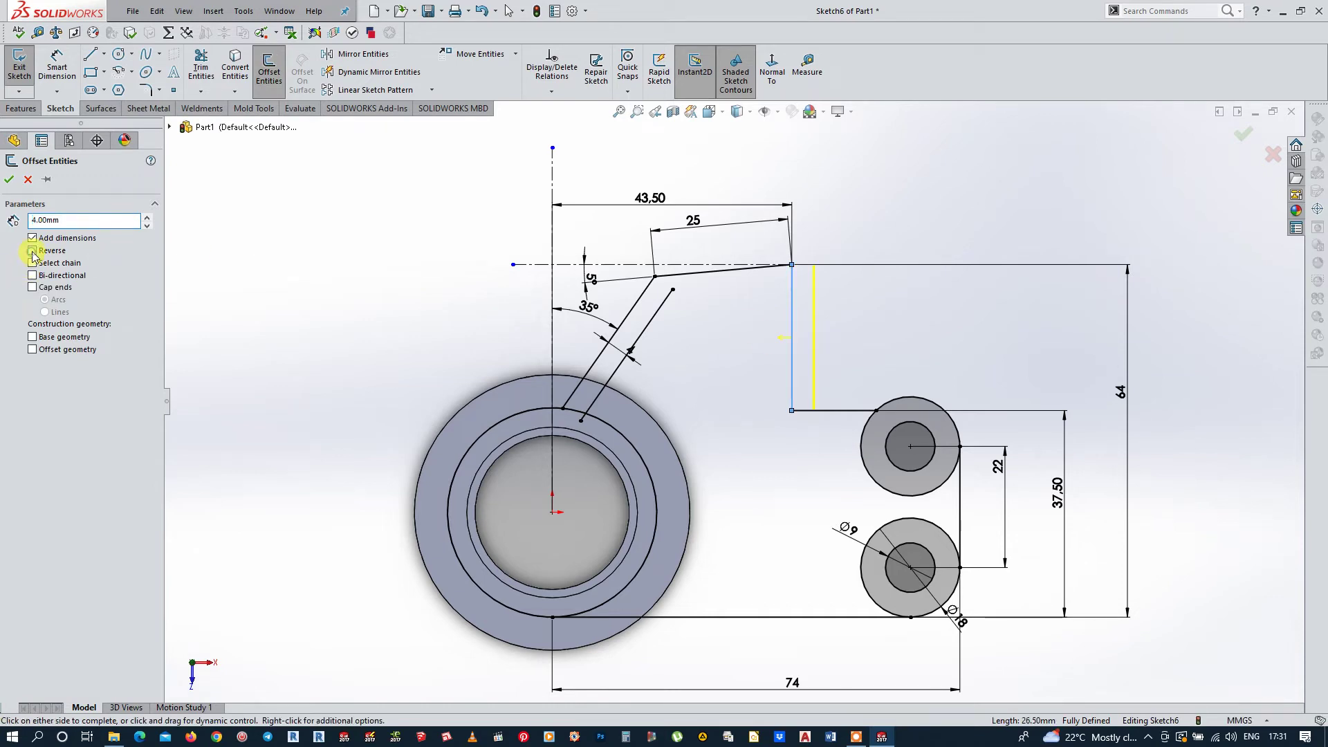
click(841, 413)
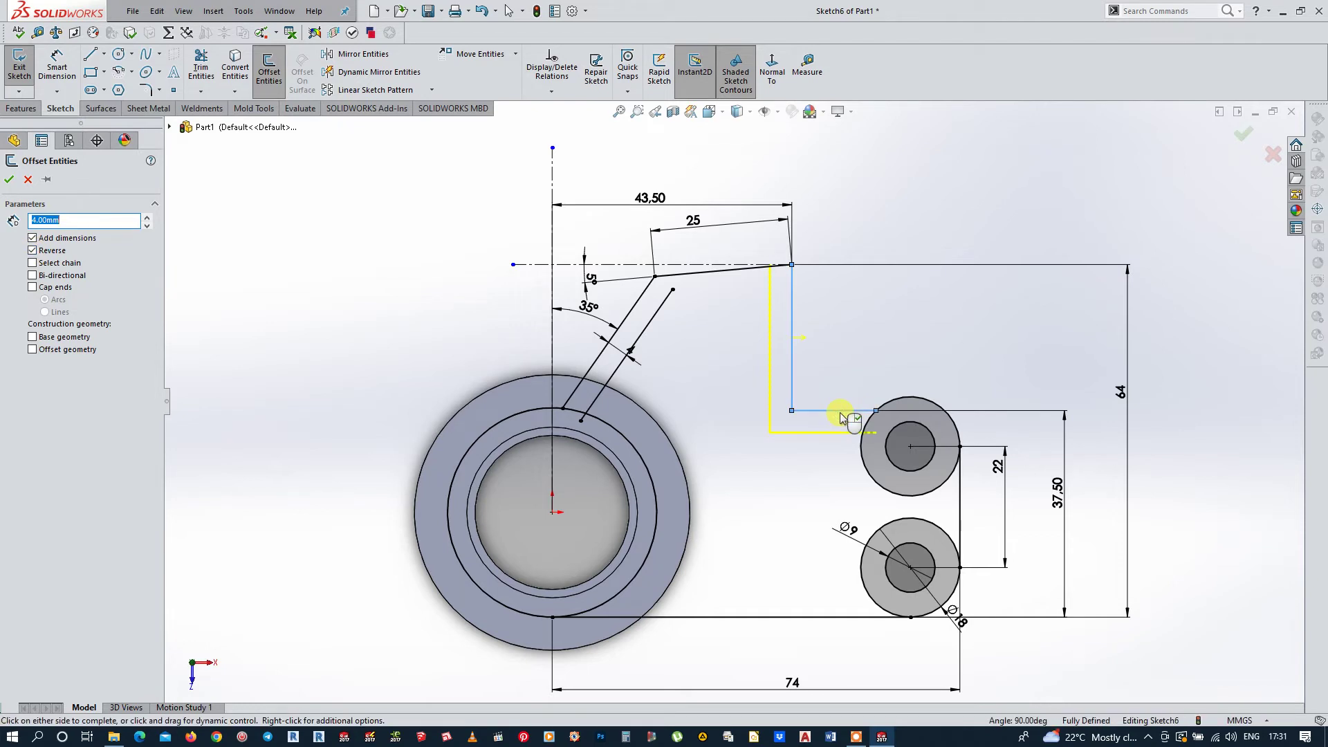
click(841, 415)
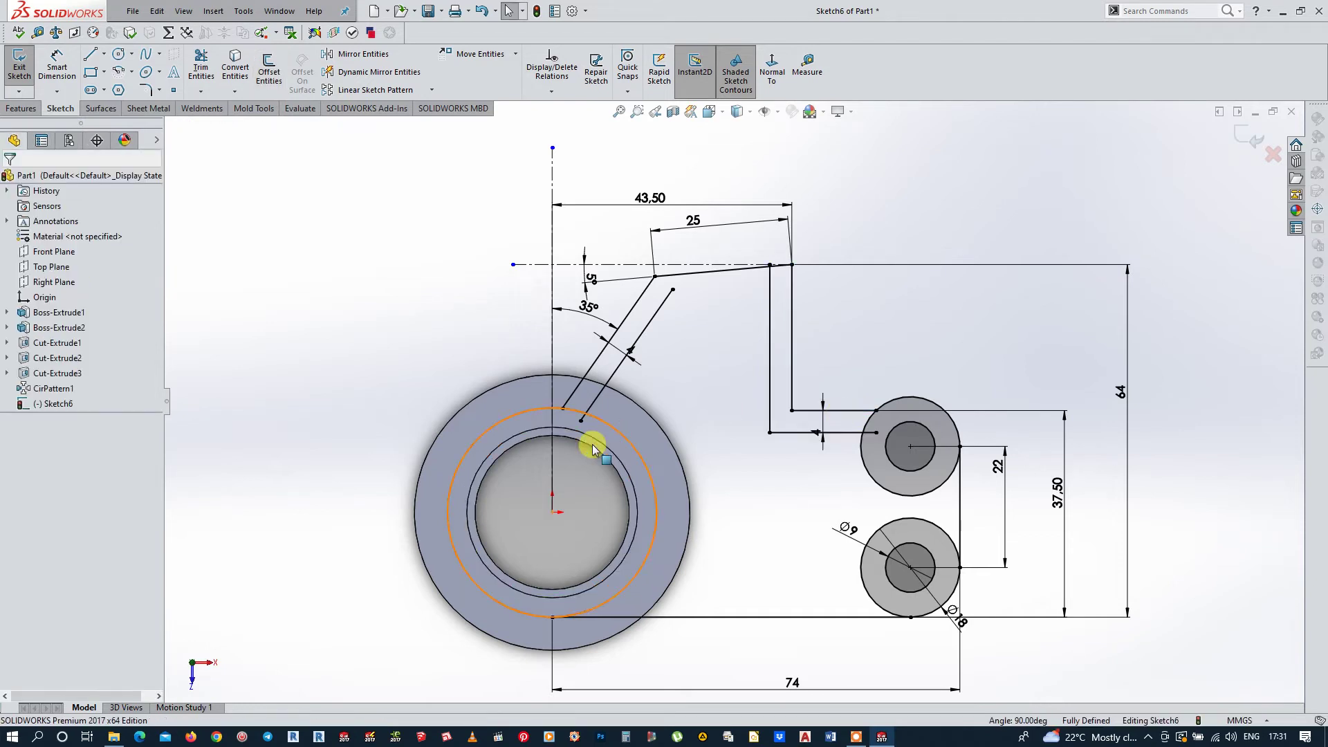
Step: Offset the bottom 74 mm line and inner vertical line by 4 mm, reversed upward
click(269, 67)
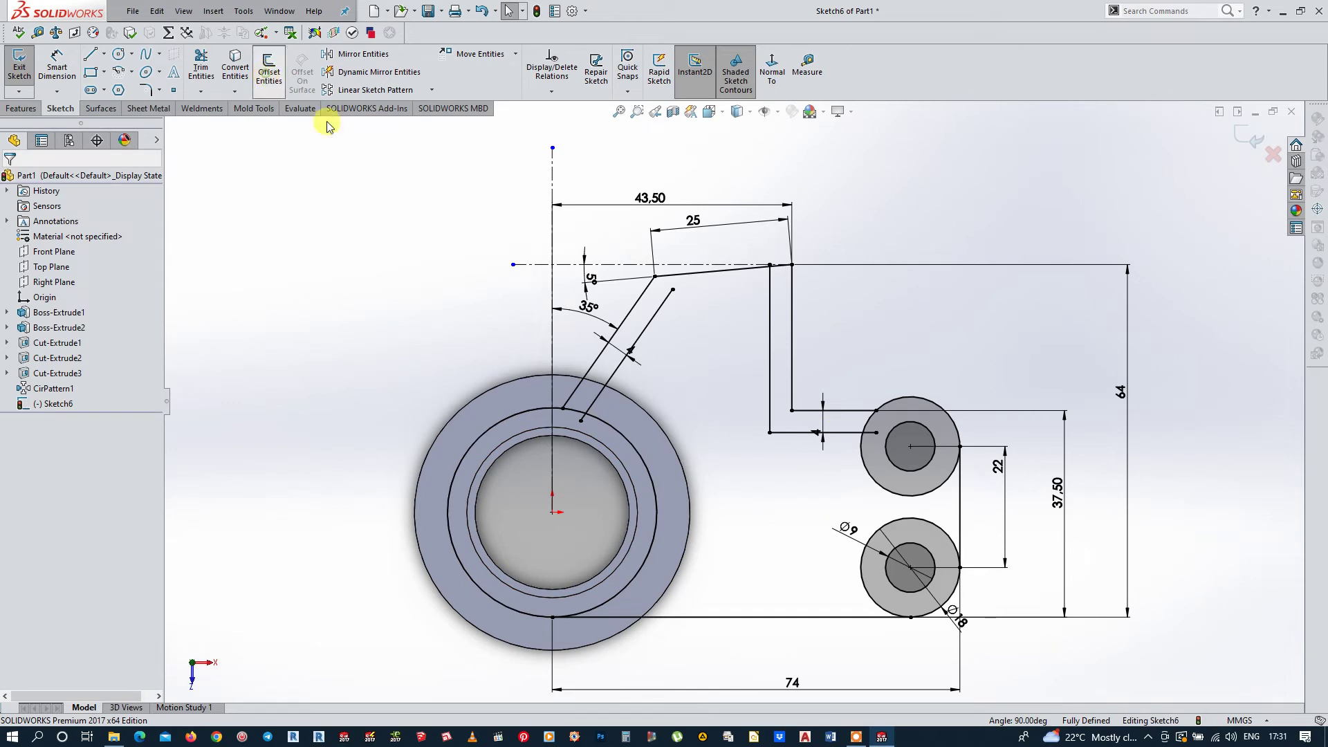
click(772, 618)
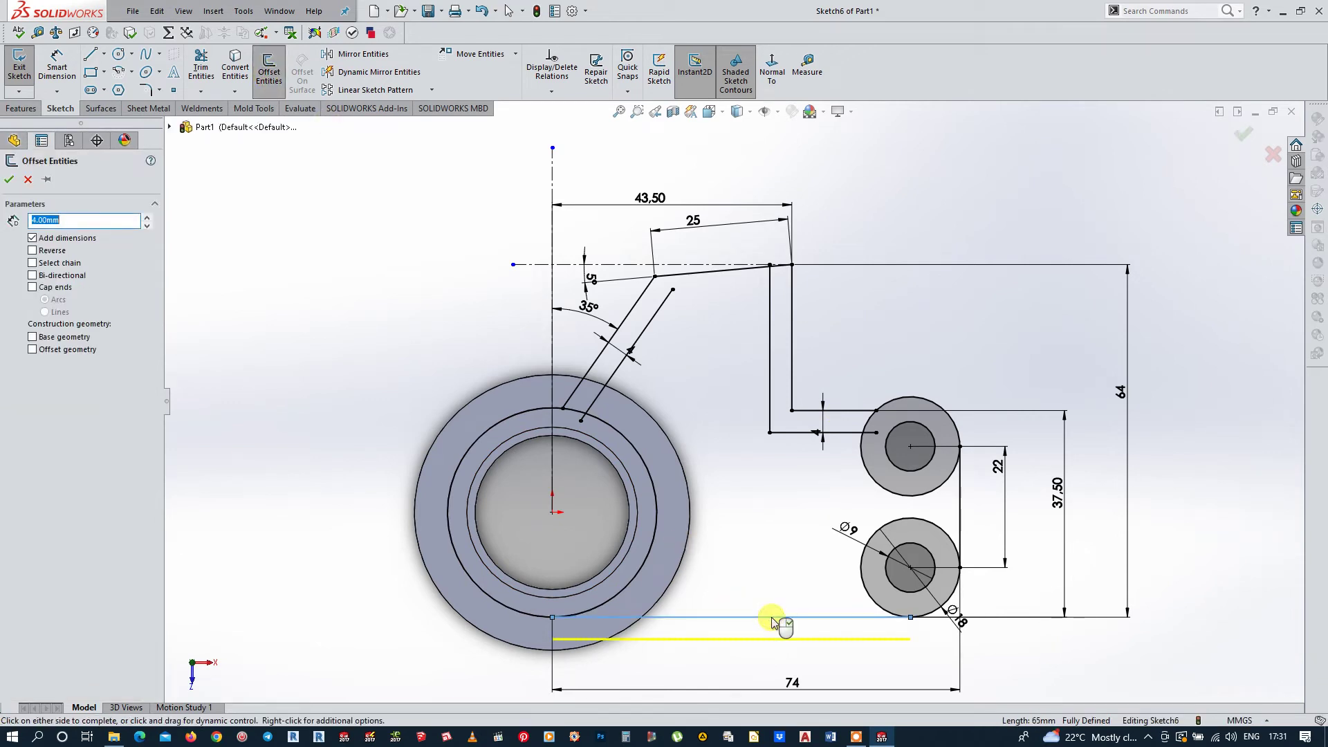
click(36, 253)
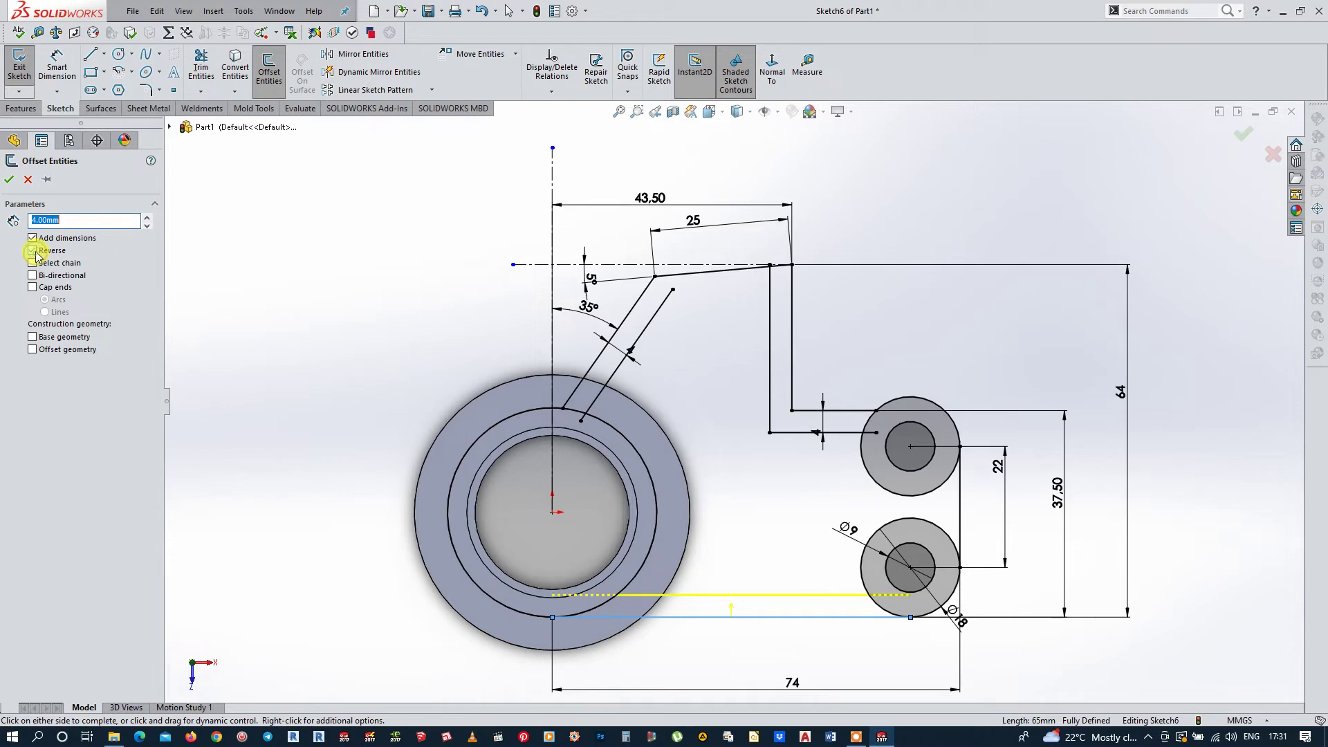
click(959, 510)
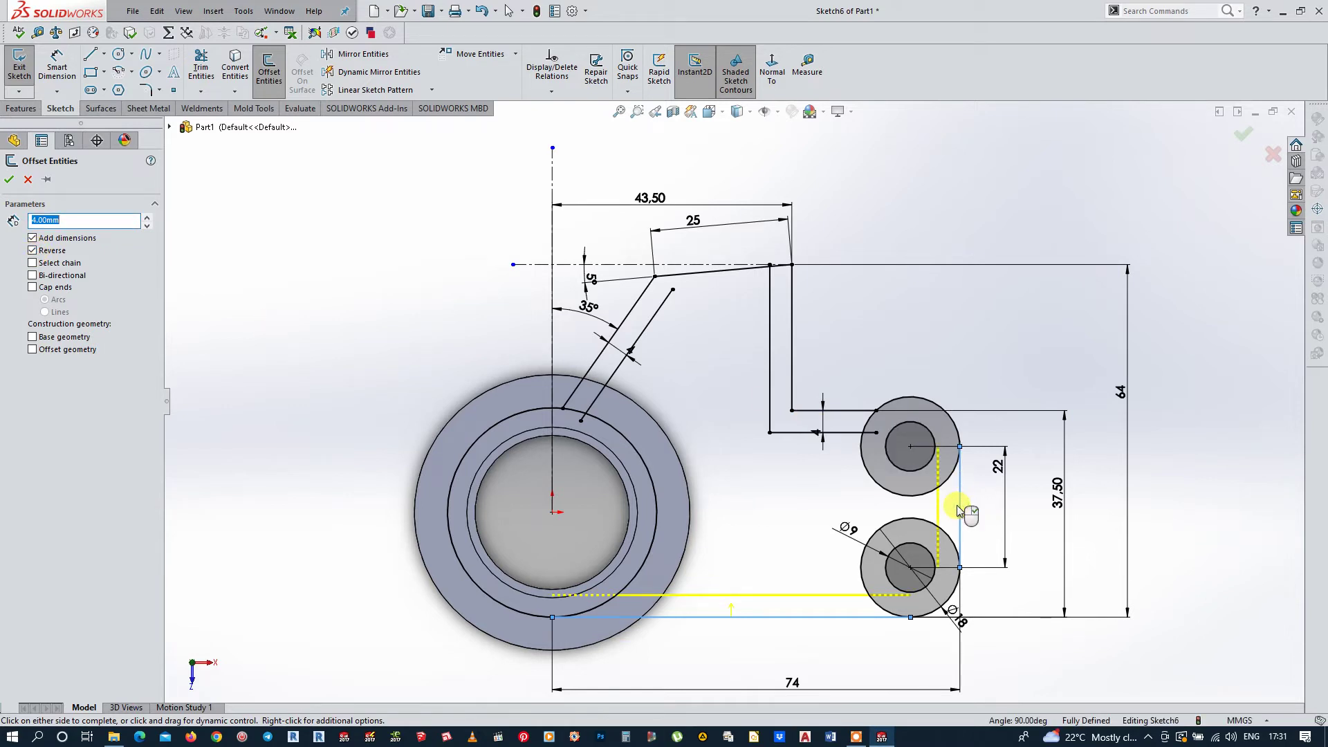
click(959, 510)
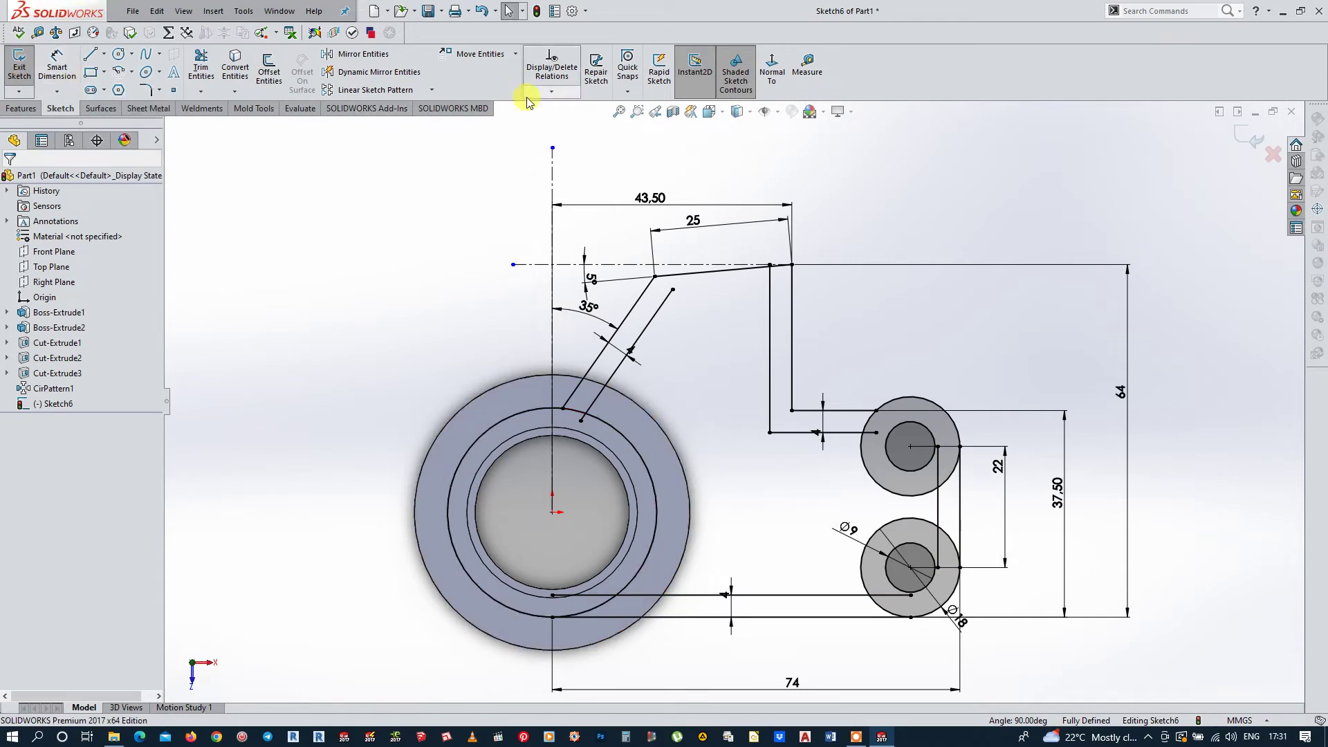
Step: Draw a horizontal centreline from the sketch origin rightward toward the circles
click(103, 54)
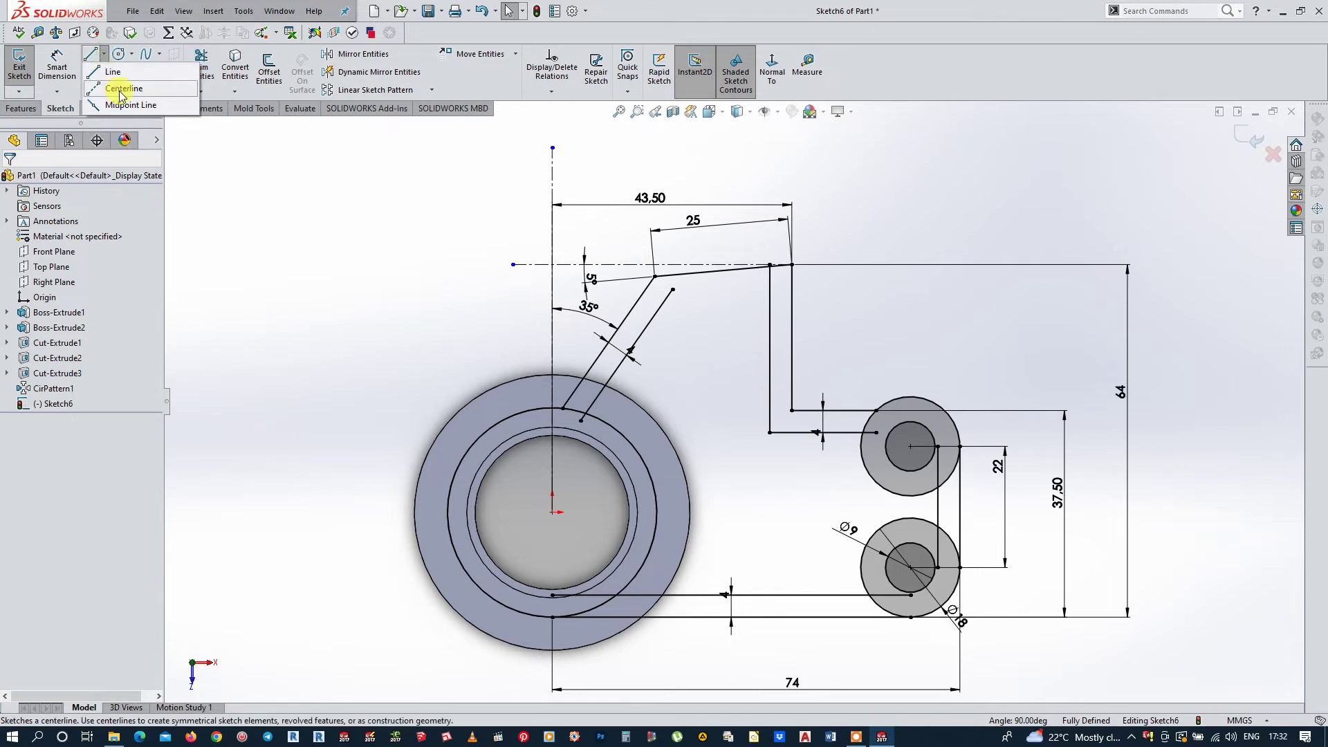
click(115, 86)
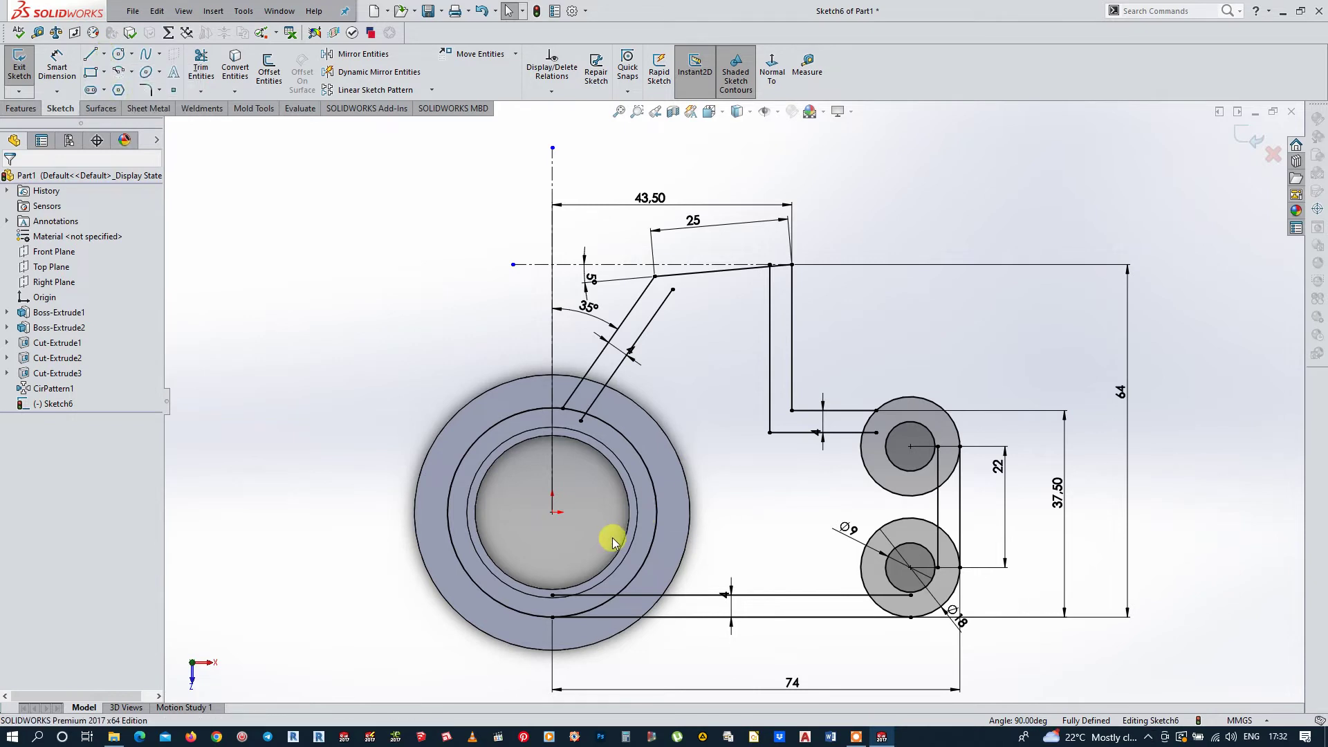
click(552, 513)
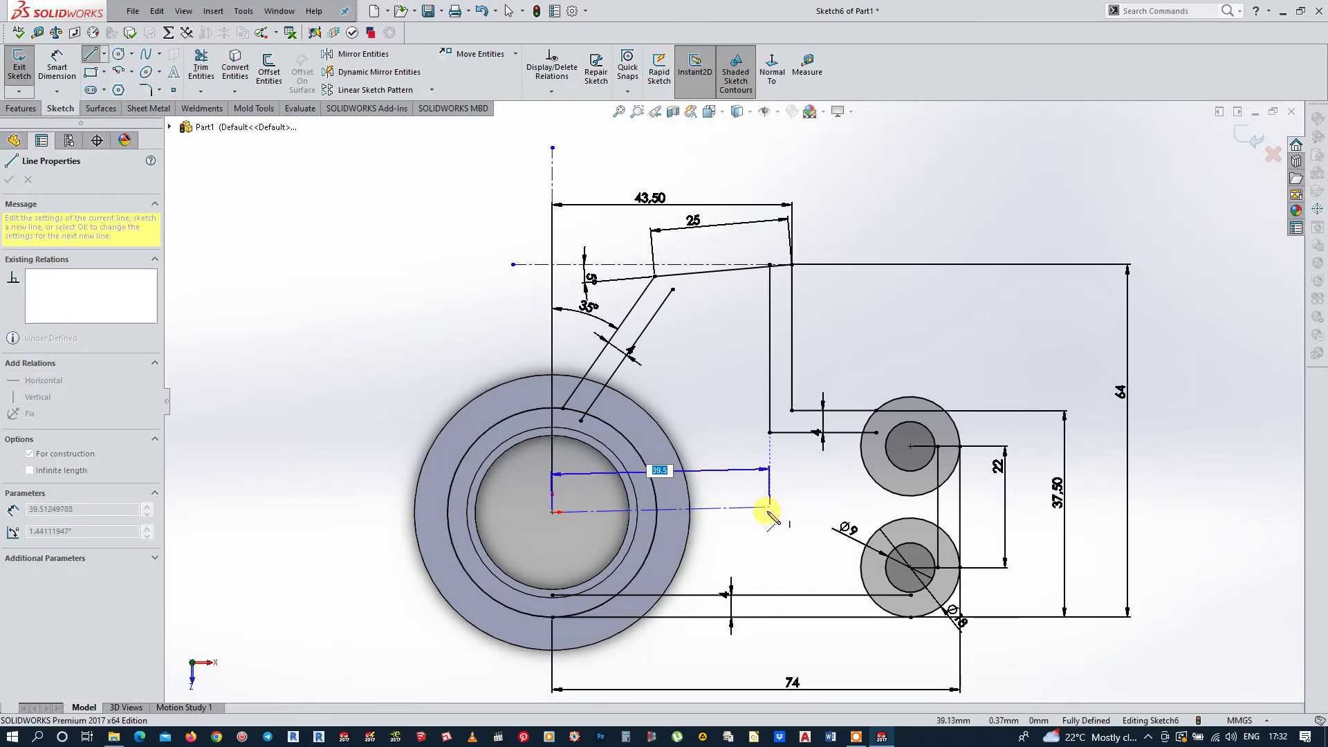
click(765, 513)
key(Escape)
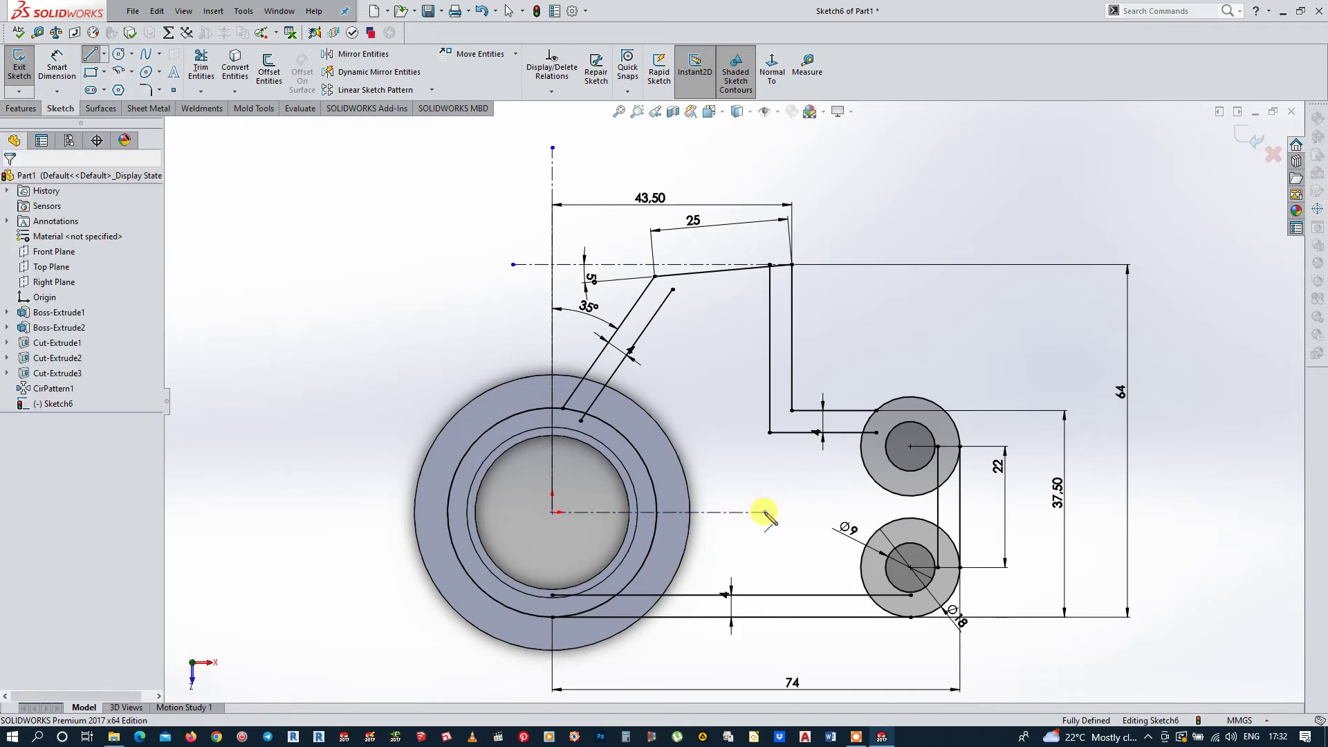
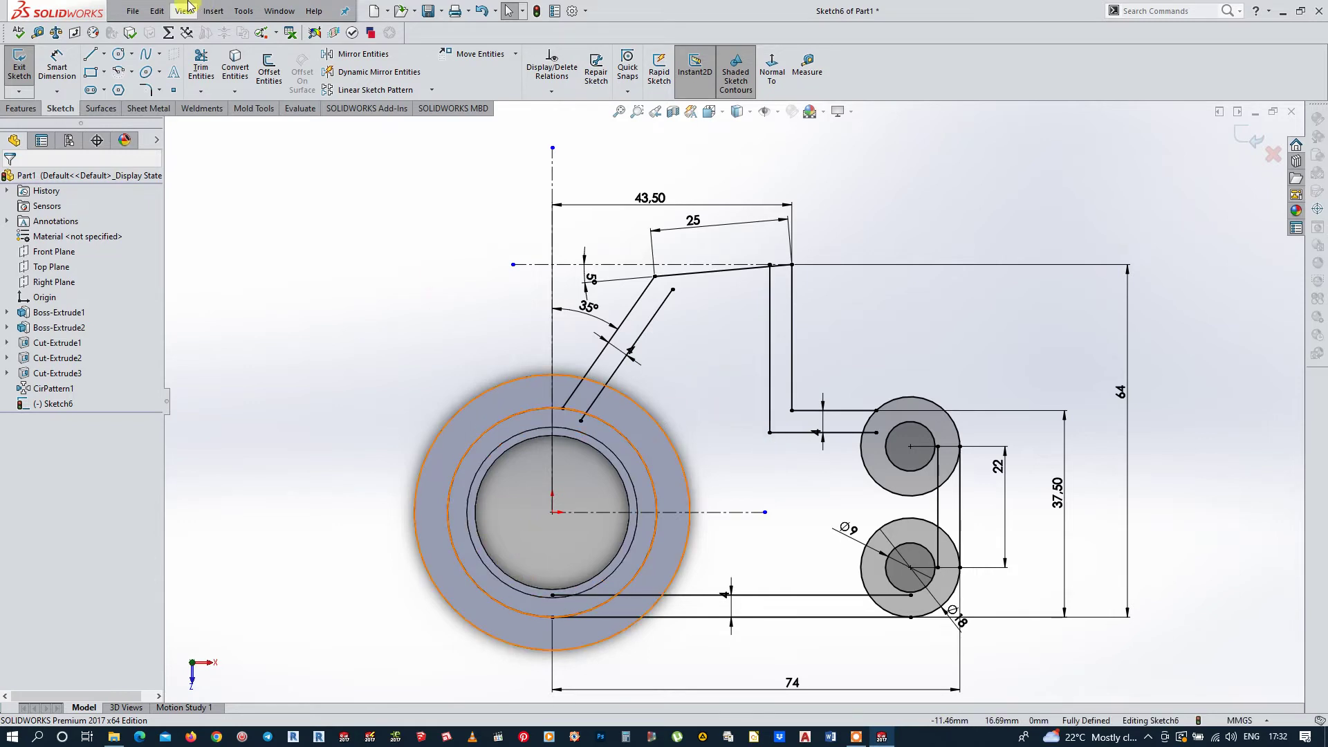
Step: Draw a construction centreline outward from the ring's centre
click(103, 54)
click(116, 89)
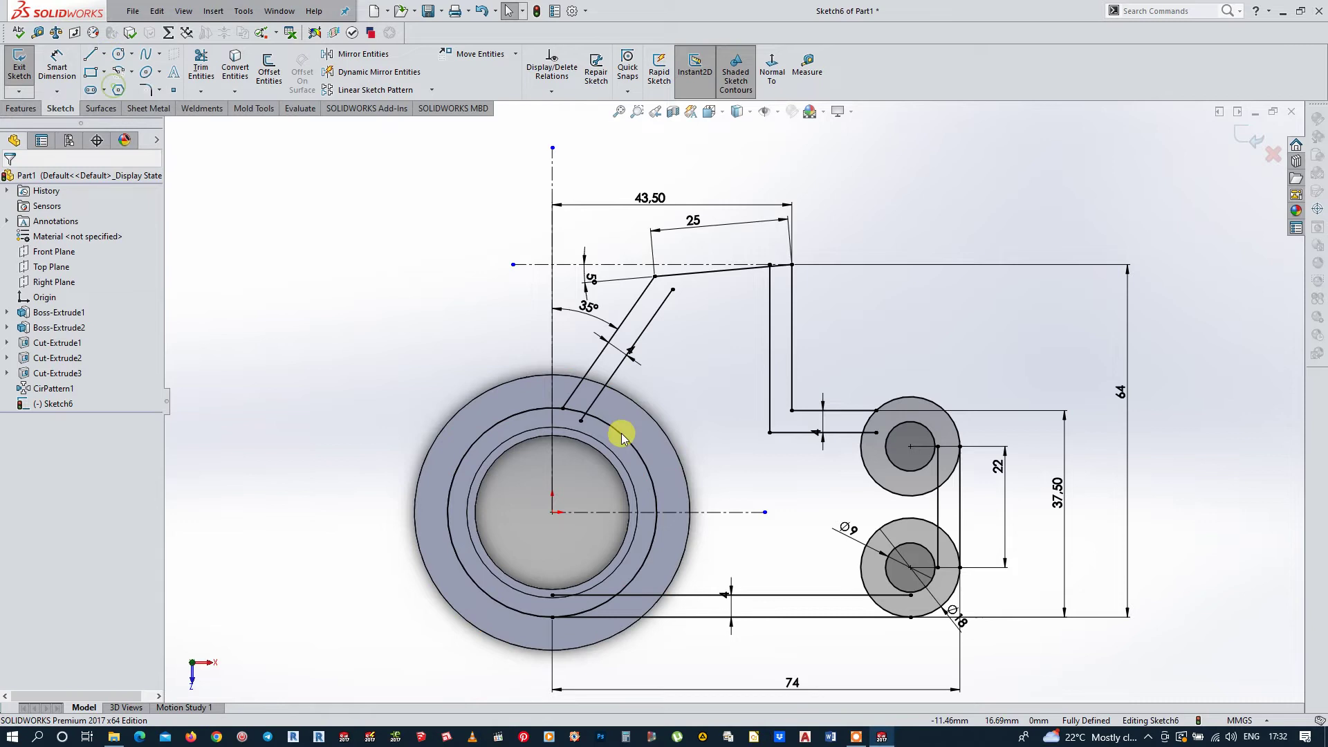
click(552, 512)
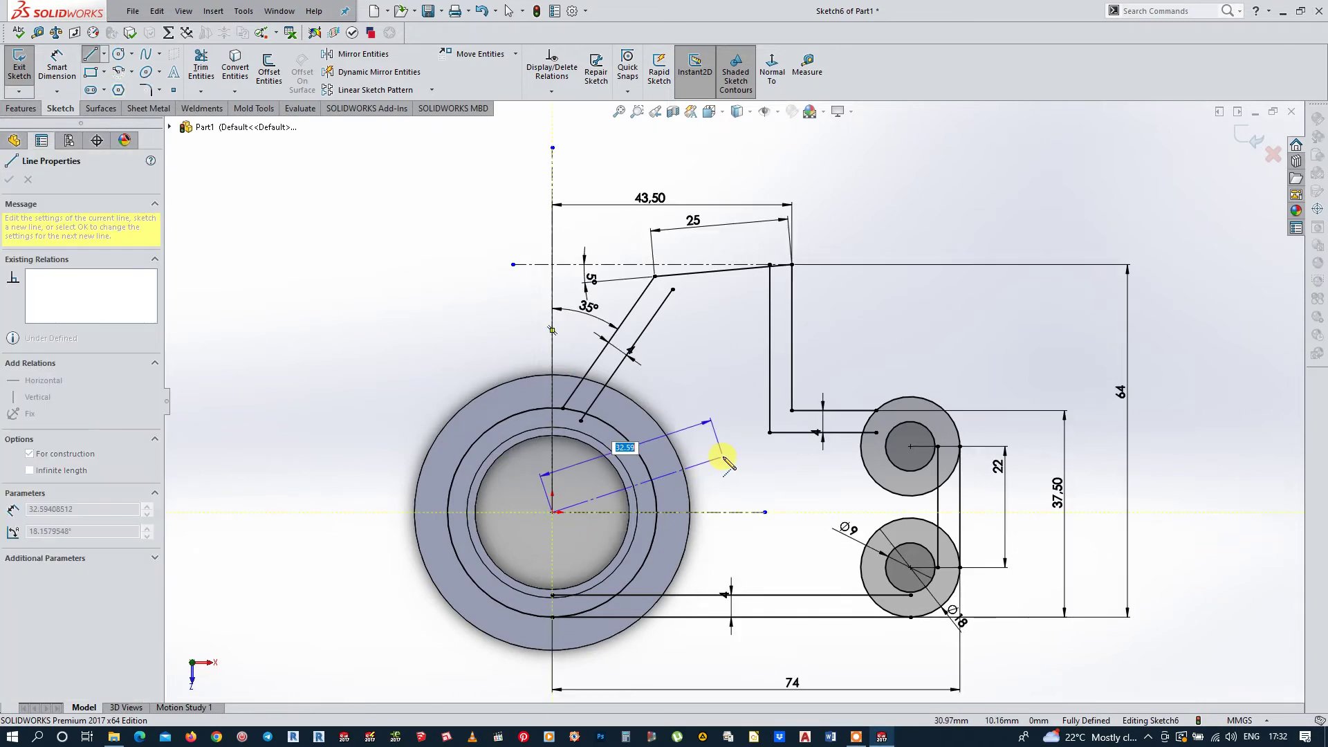
key(Escape)
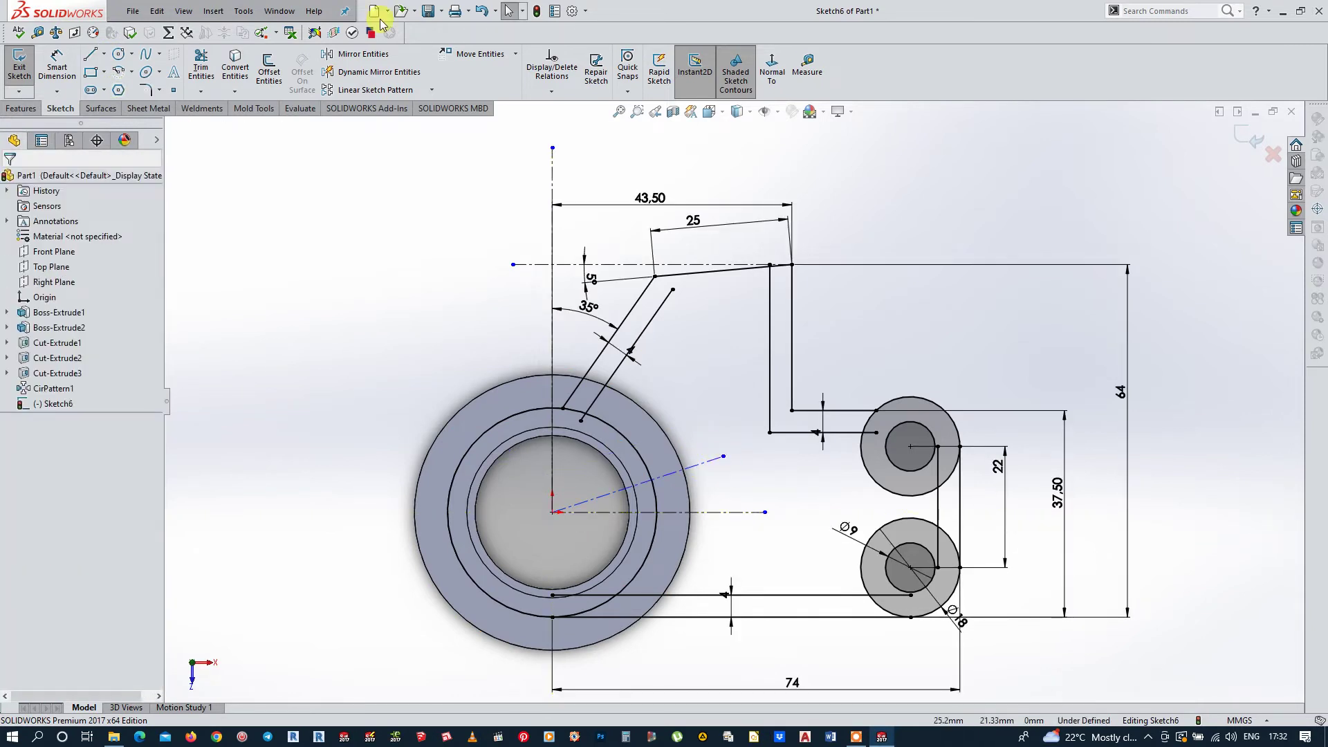
Step: Dimension the centreline at 20° from horizontal, fully defining the sketch
click(70, 78)
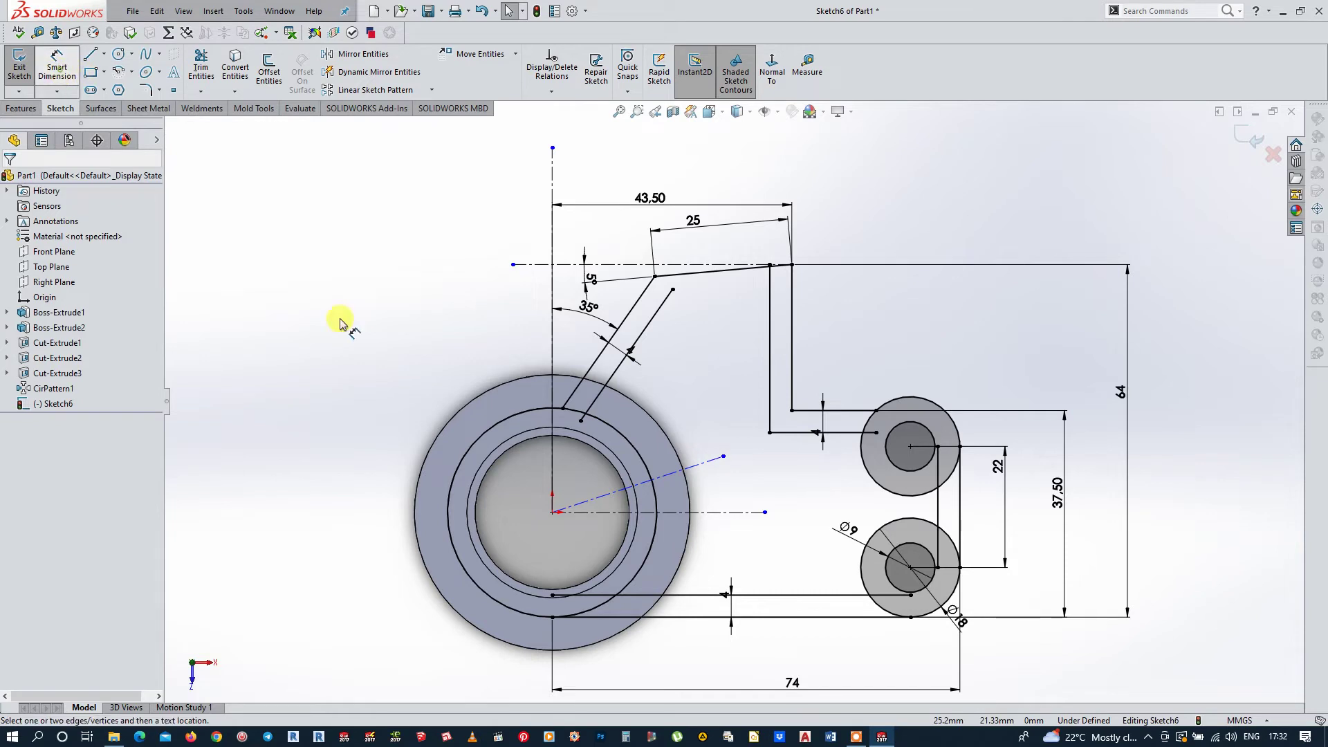
click(703, 465)
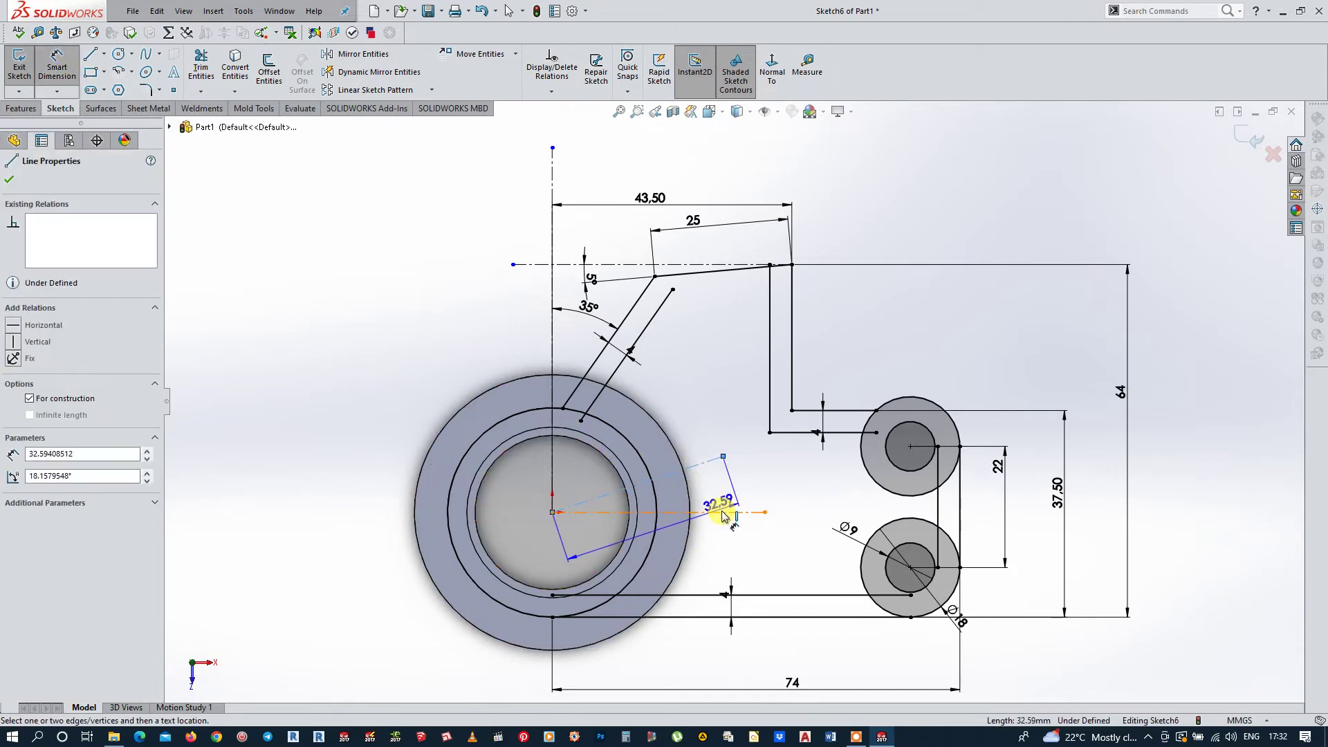
click(724, 501)
text(20)
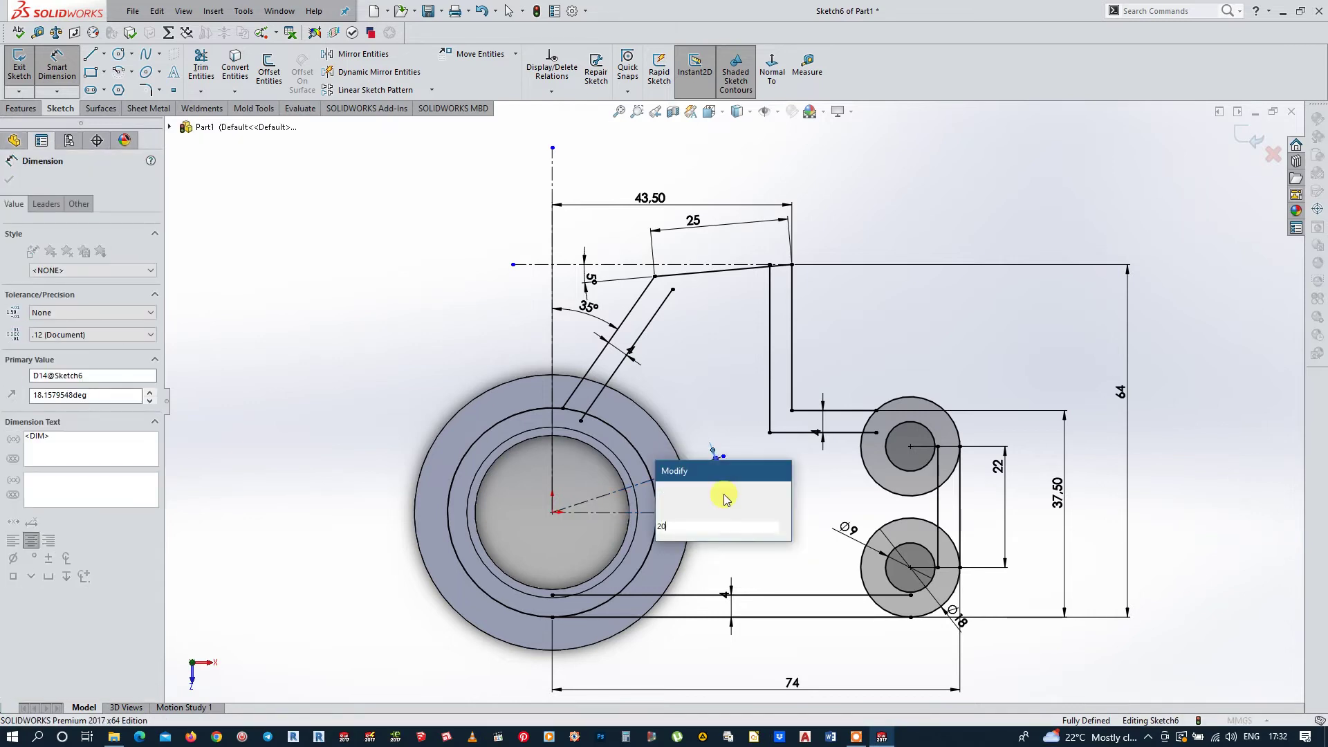
key(Return)
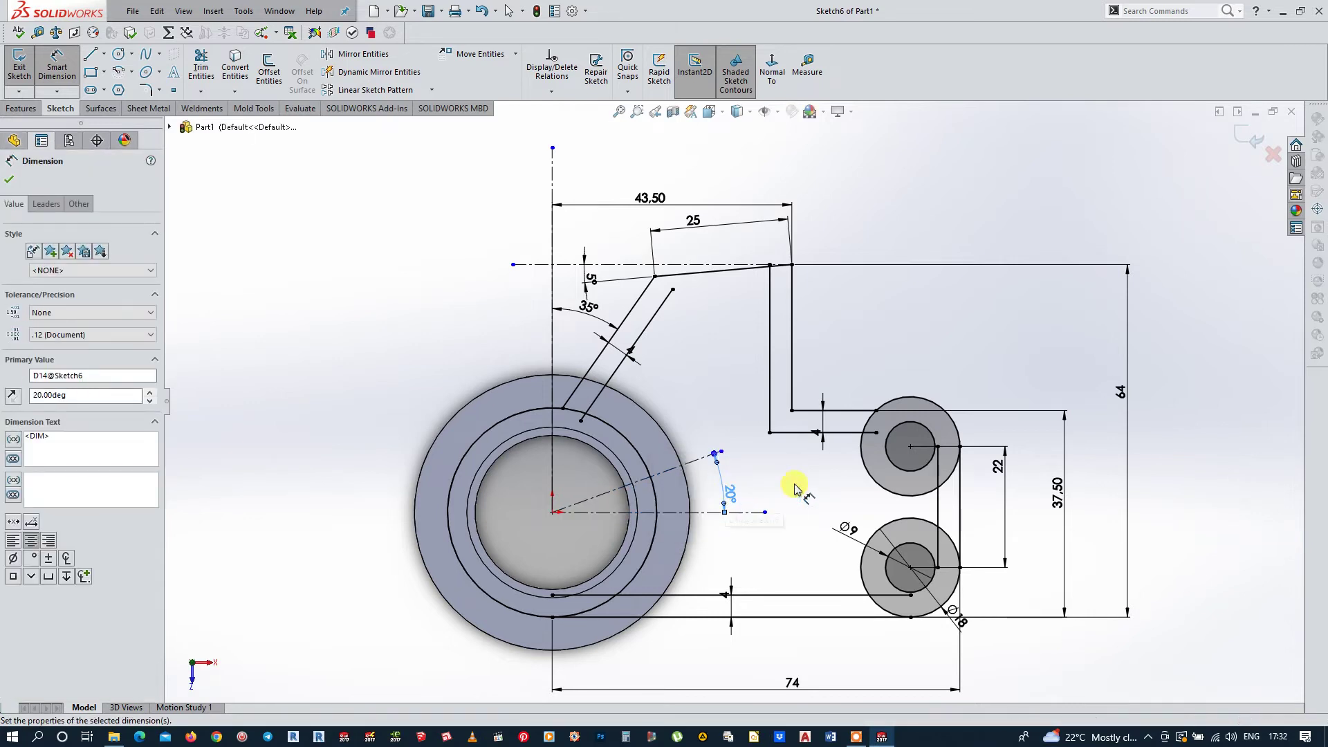
click(731, 409)
scroll(730, 407, down, 2)
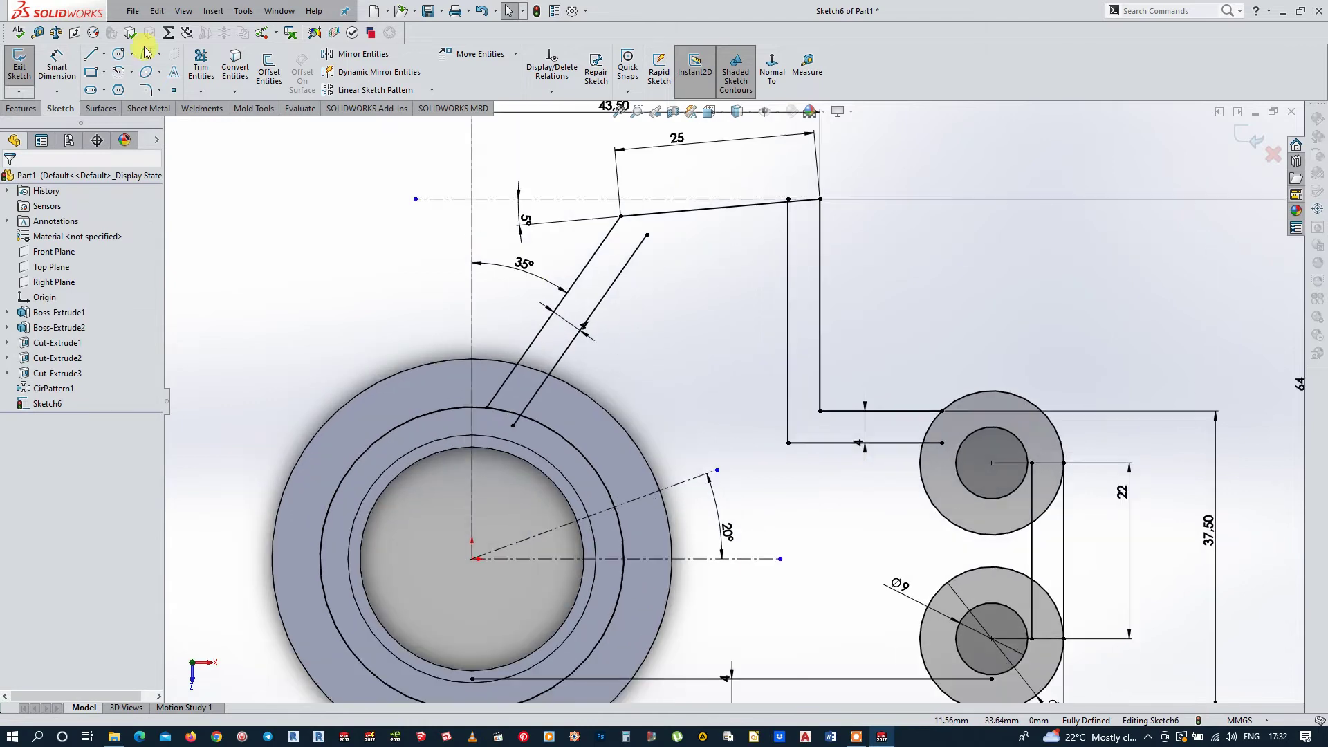
Step: Offset the 20° centreline by 2 mm on each side to outline a slot
click(89, 59)
click(267, 76)
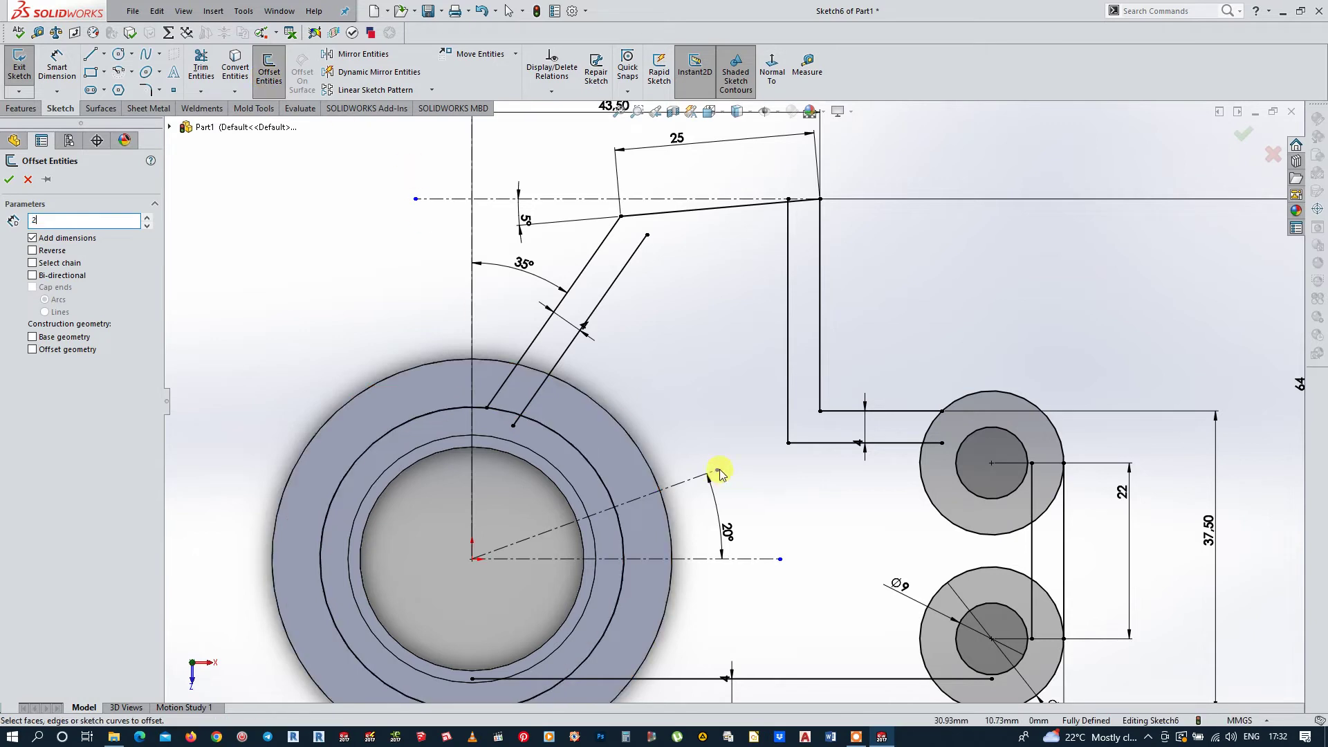
click(683, 487)
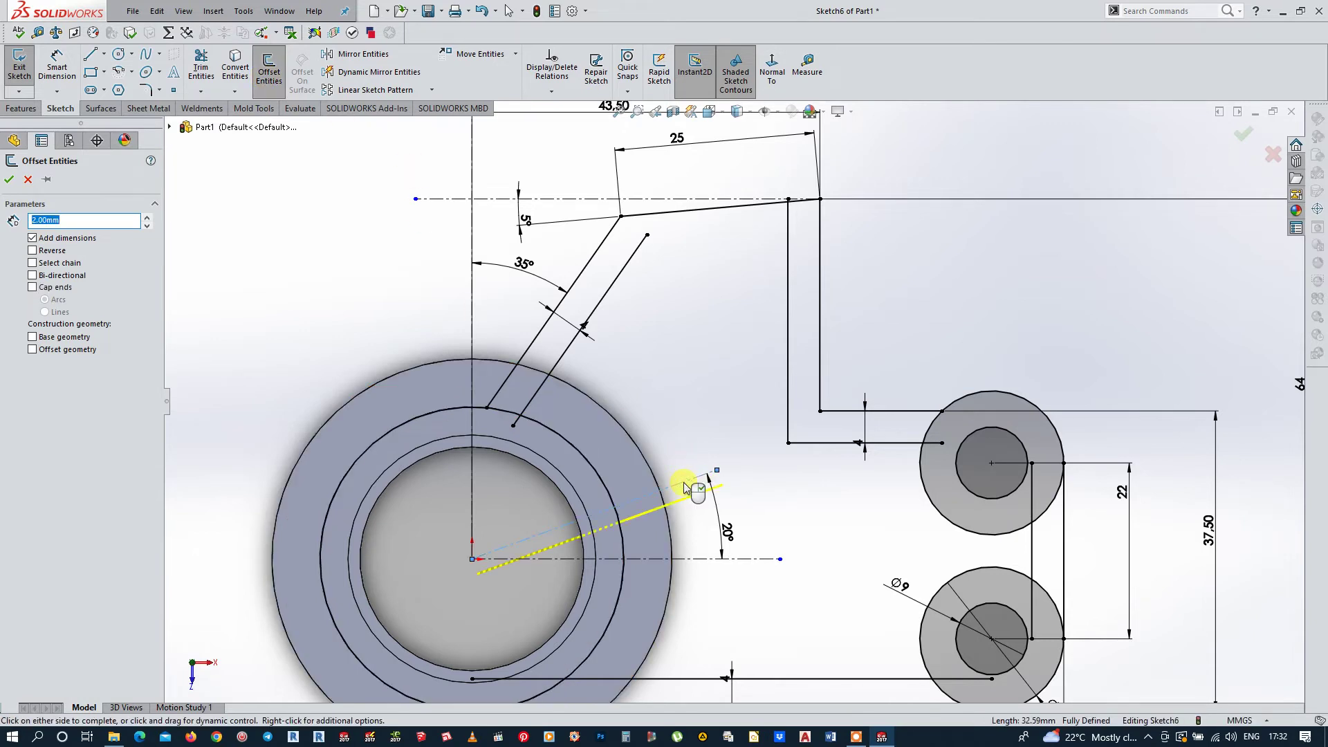
click(685, 488)
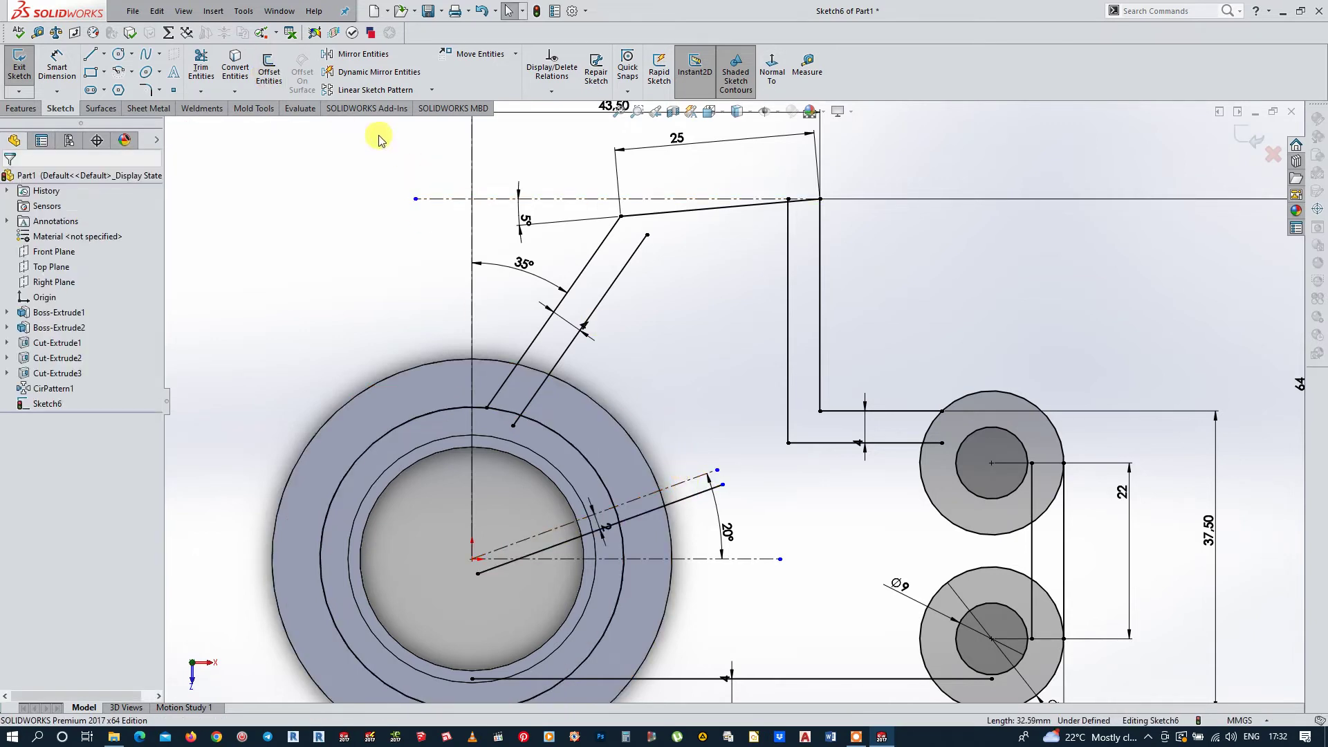
click(269, 69)
click(678, 505)
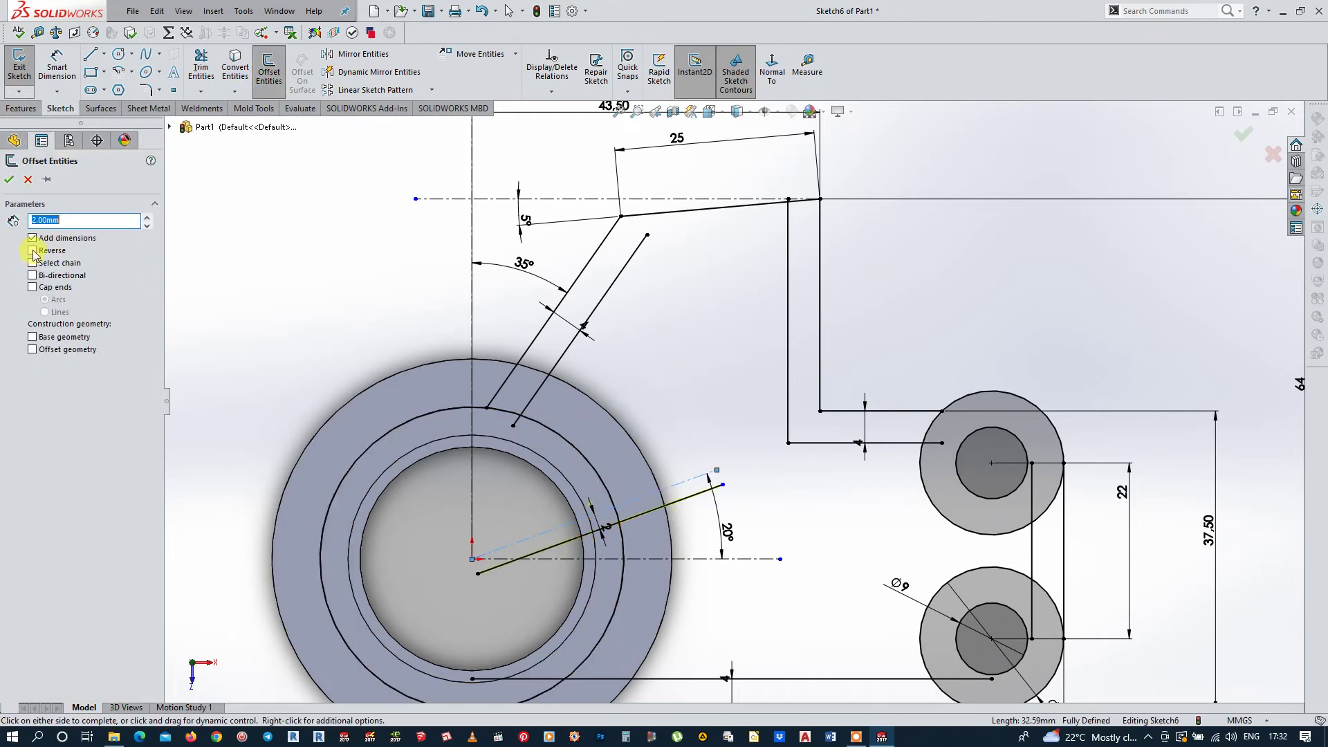
click(9, 180)
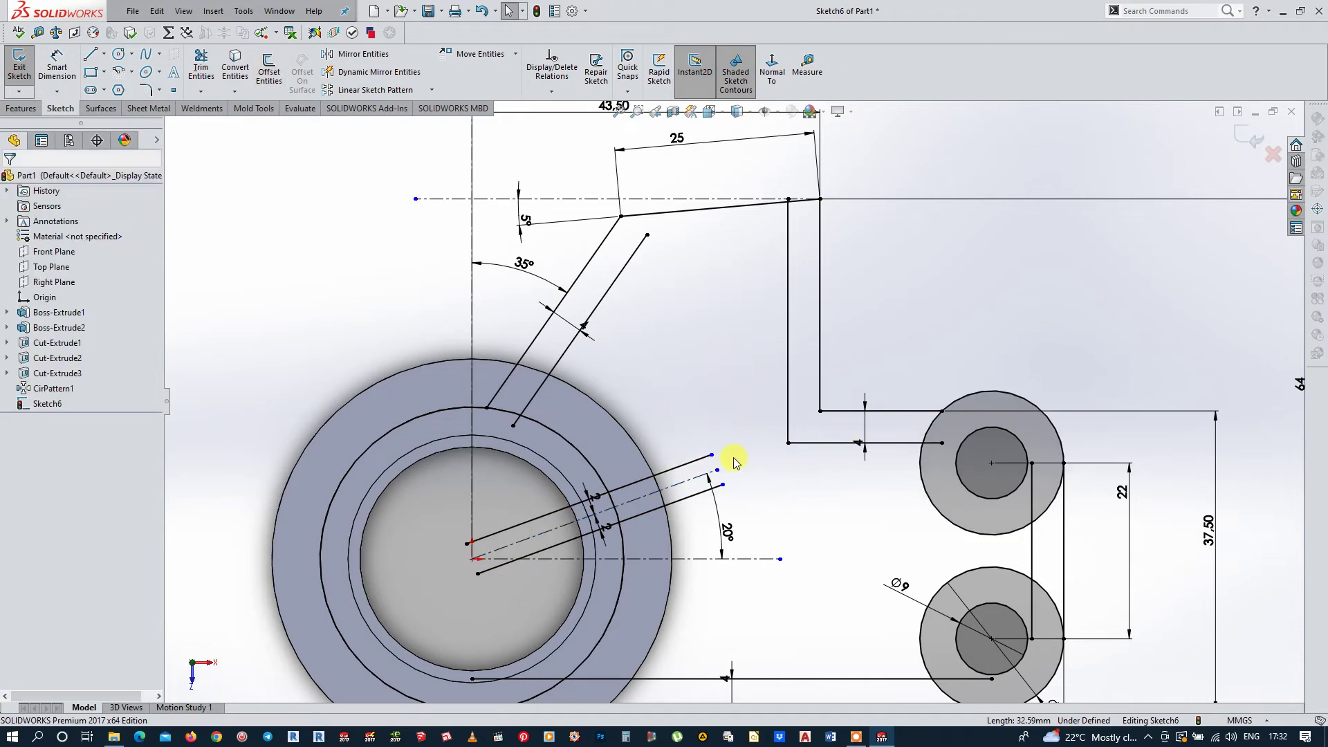
Step: Extend both 20° slot lines to the bracket edges and the 35° arm line to the top edge
scroll(734, 461, down, 2)
drag(707, 451, 799, 418)
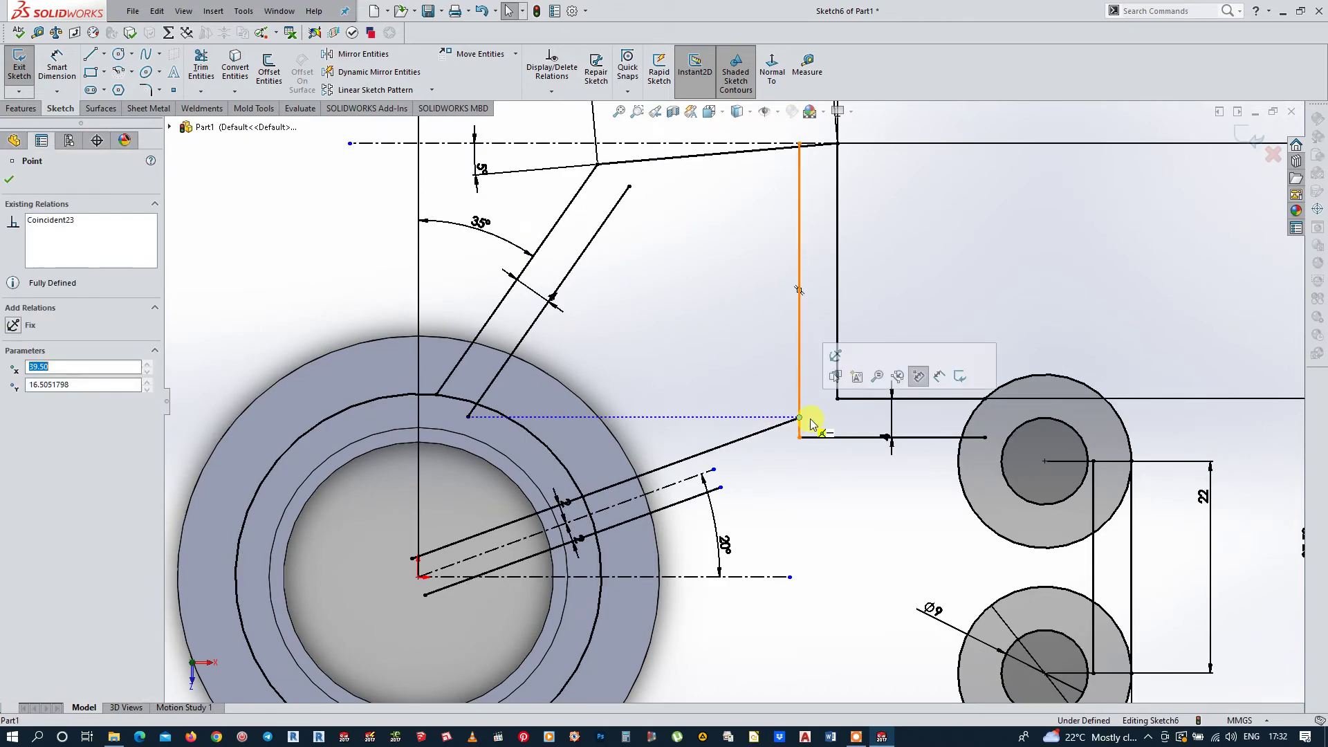
drag(721, 487, 819, 455)
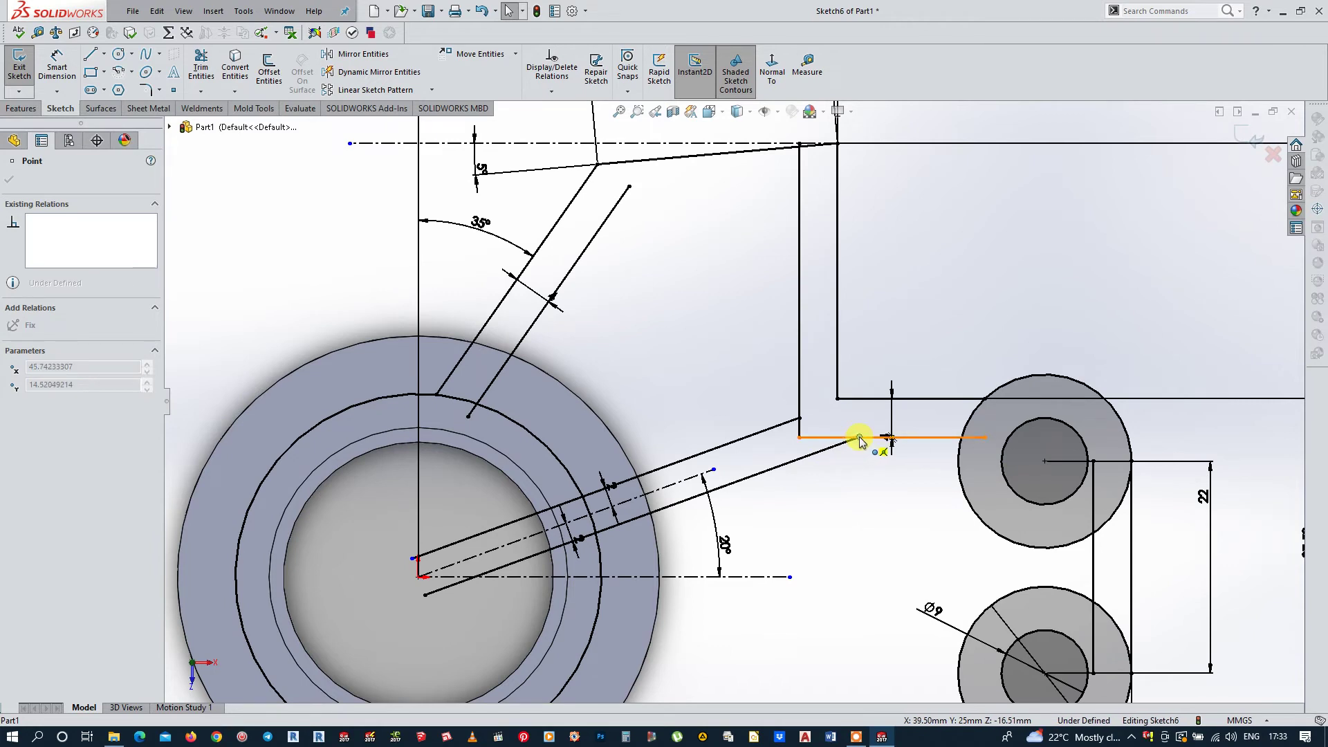
drag(842, 446, 860, 441)
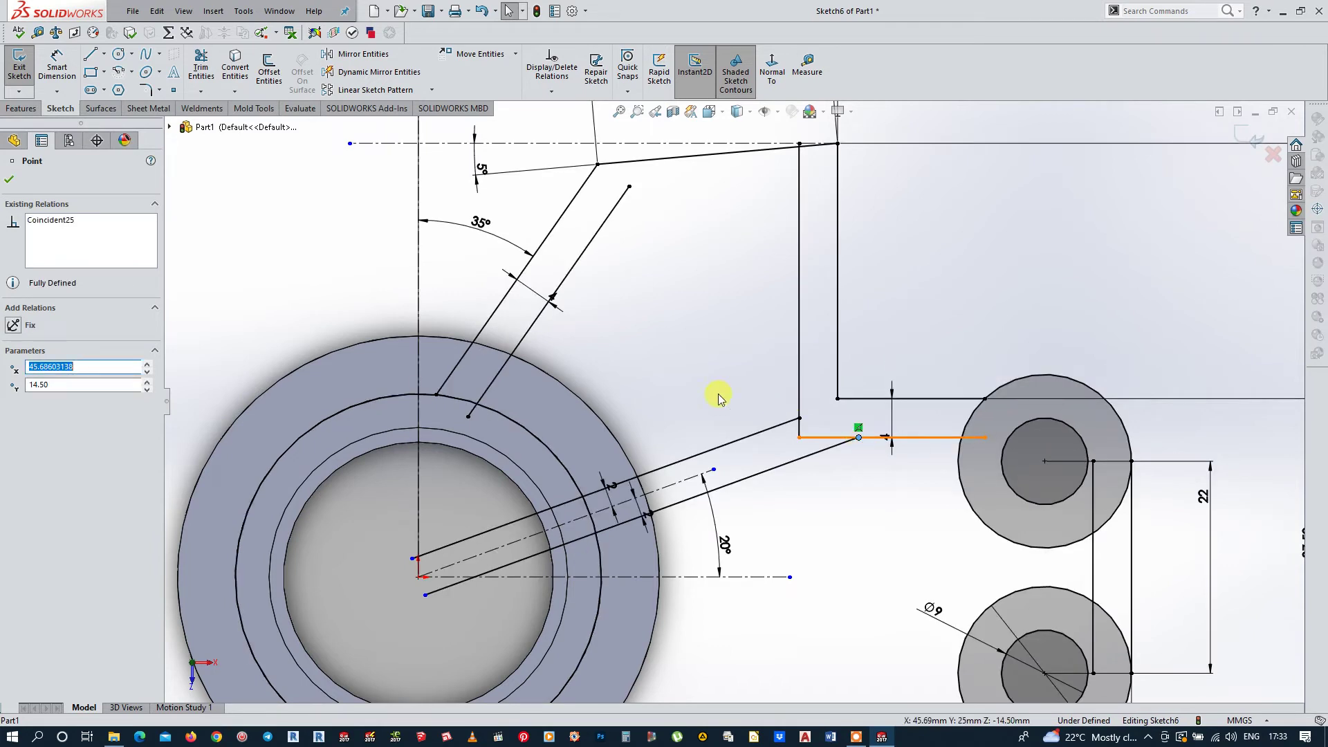
scroll(733, 312, down, 1)
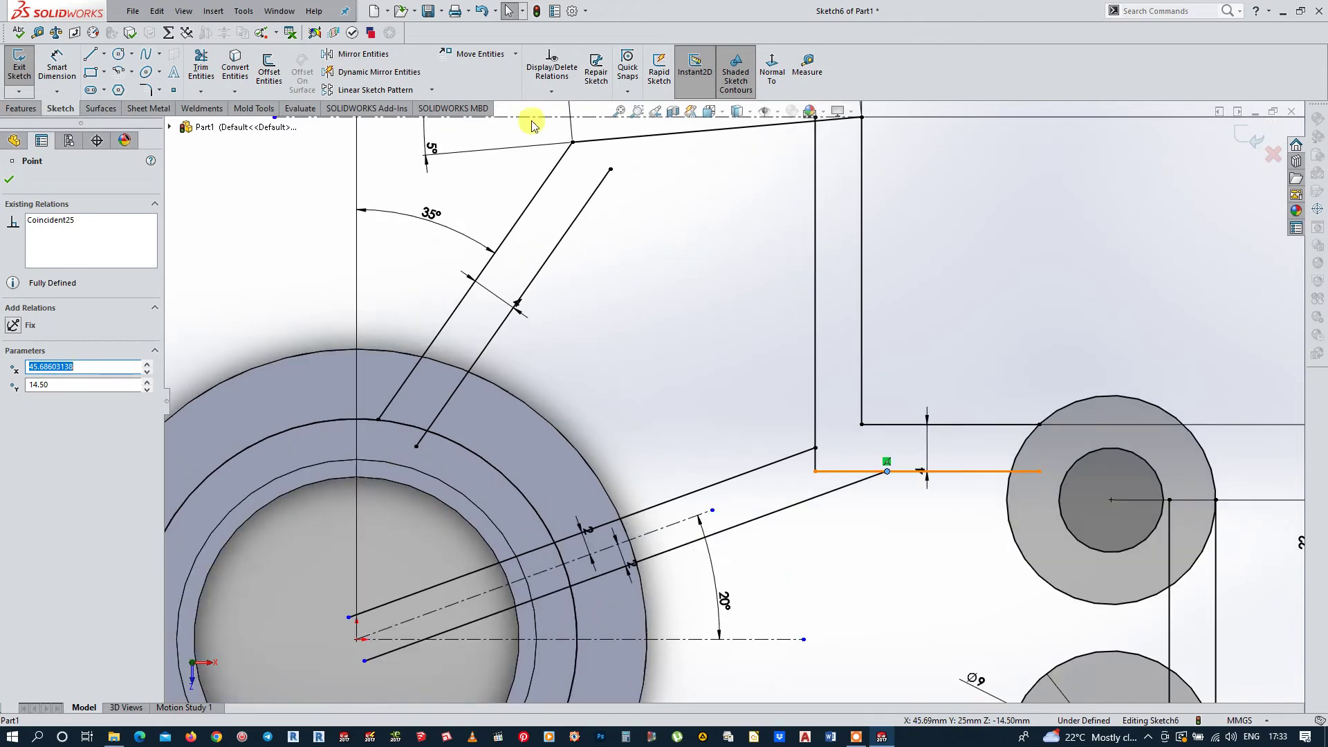
drag(611, 173, 633, 136)
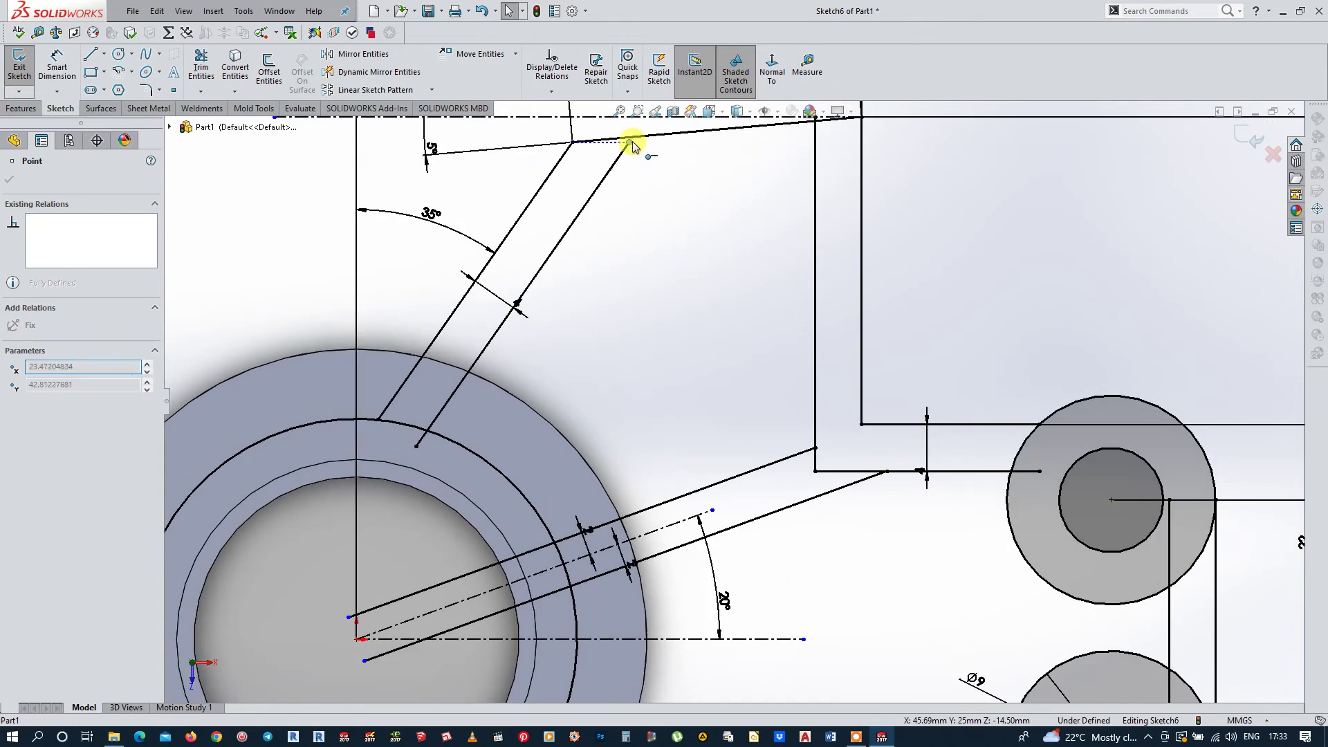
click(674, 242)
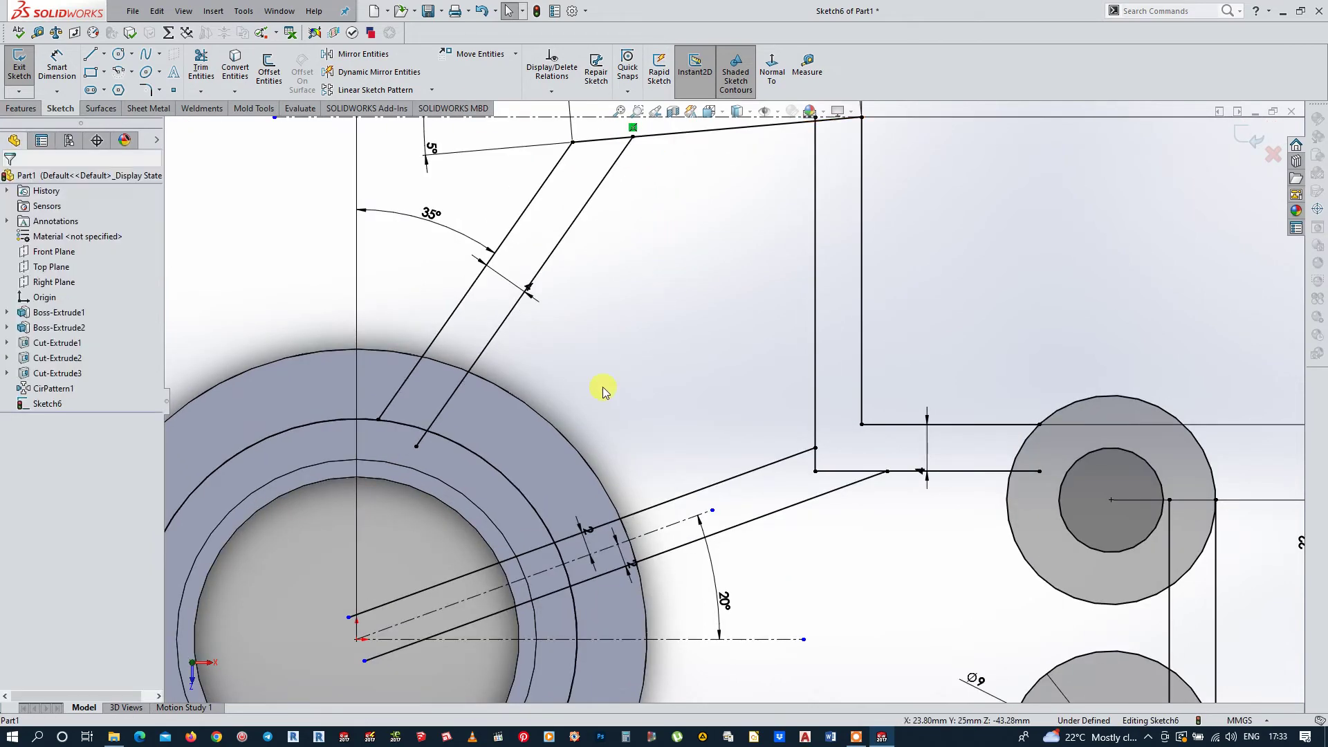
click(201, 65)
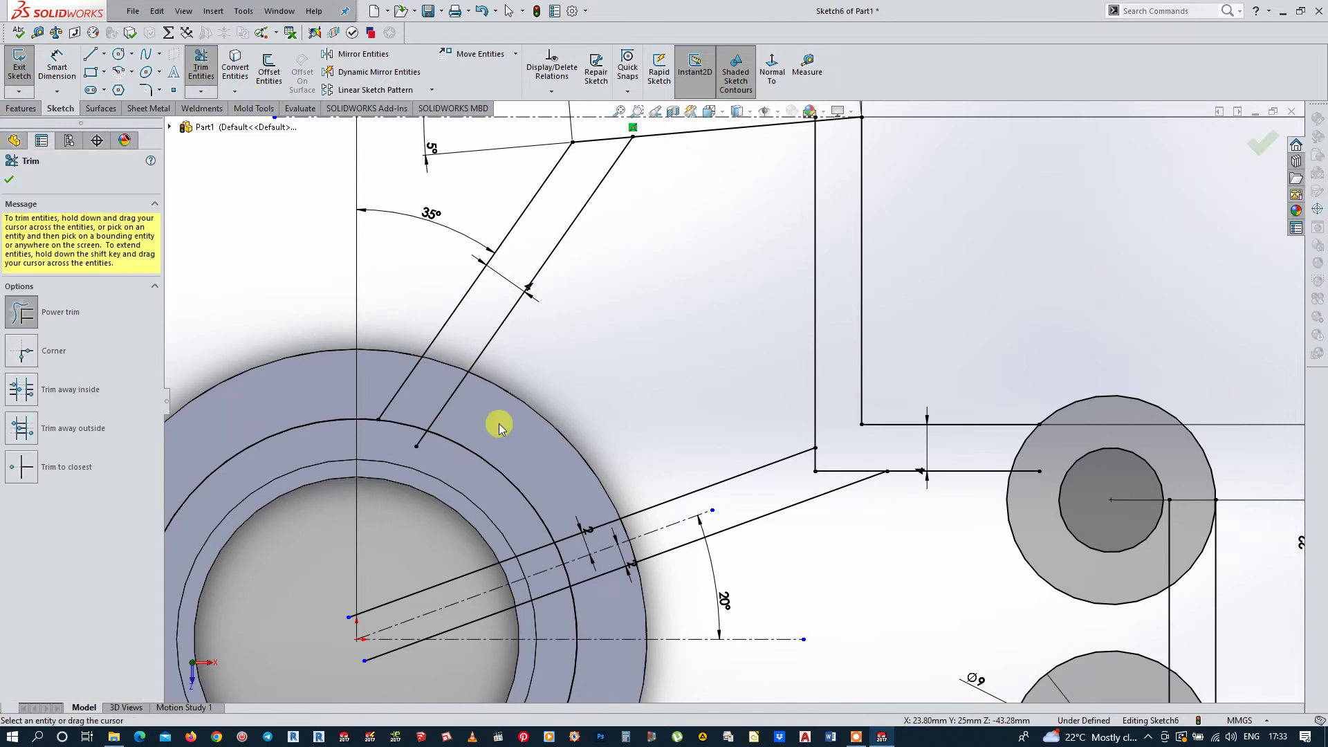
Step: Undo a mistaken trim and reattach the arm line's lower end to the ring circle
drag(439, 389, 445, 389)
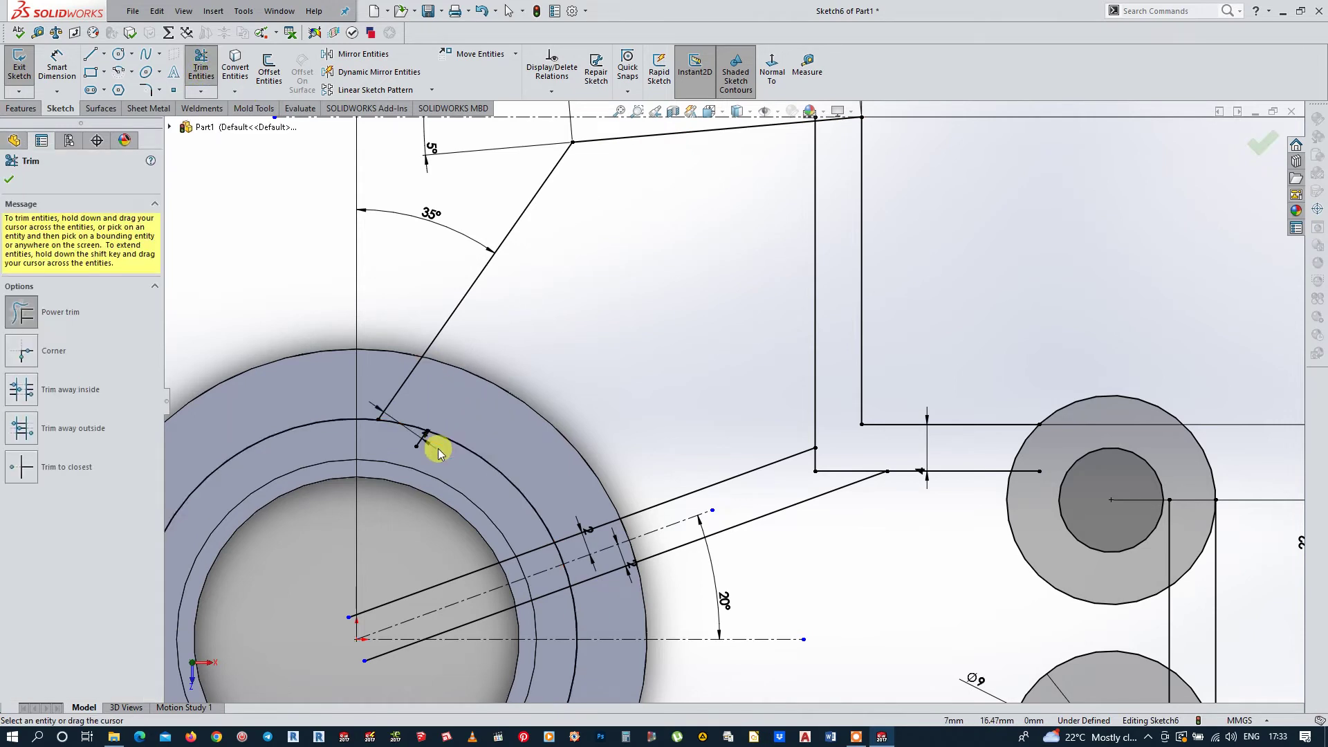
key(Escape)
key(ctrl+z)
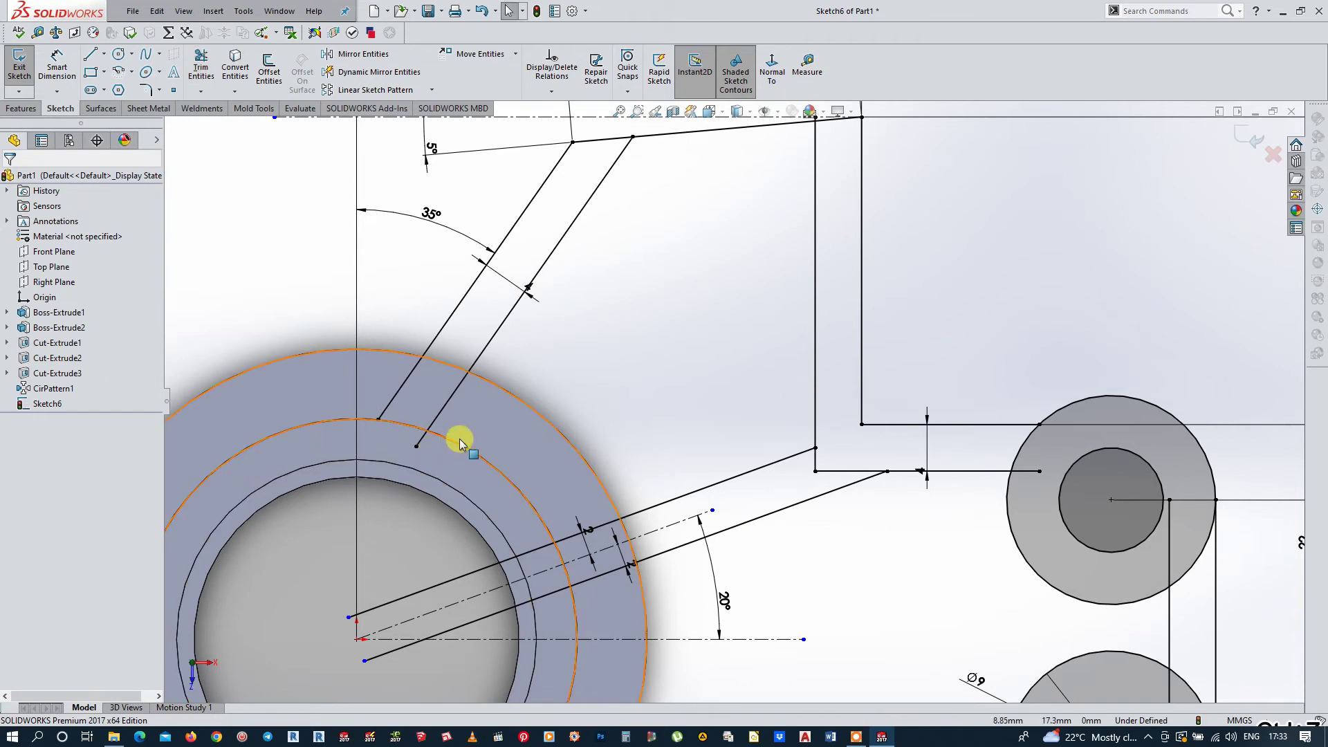
scroll(460, 443, up, 1)
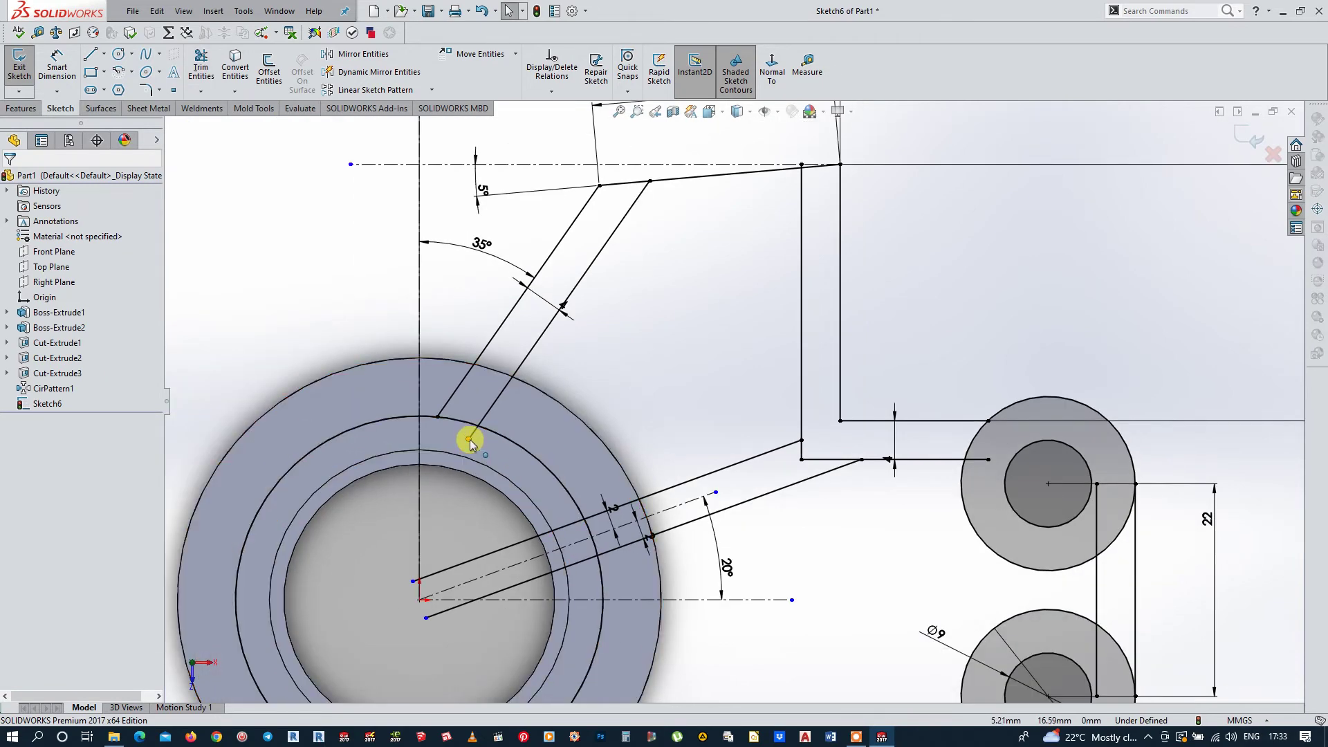
click(475, 430)
drag(478, 428, 476, 431)
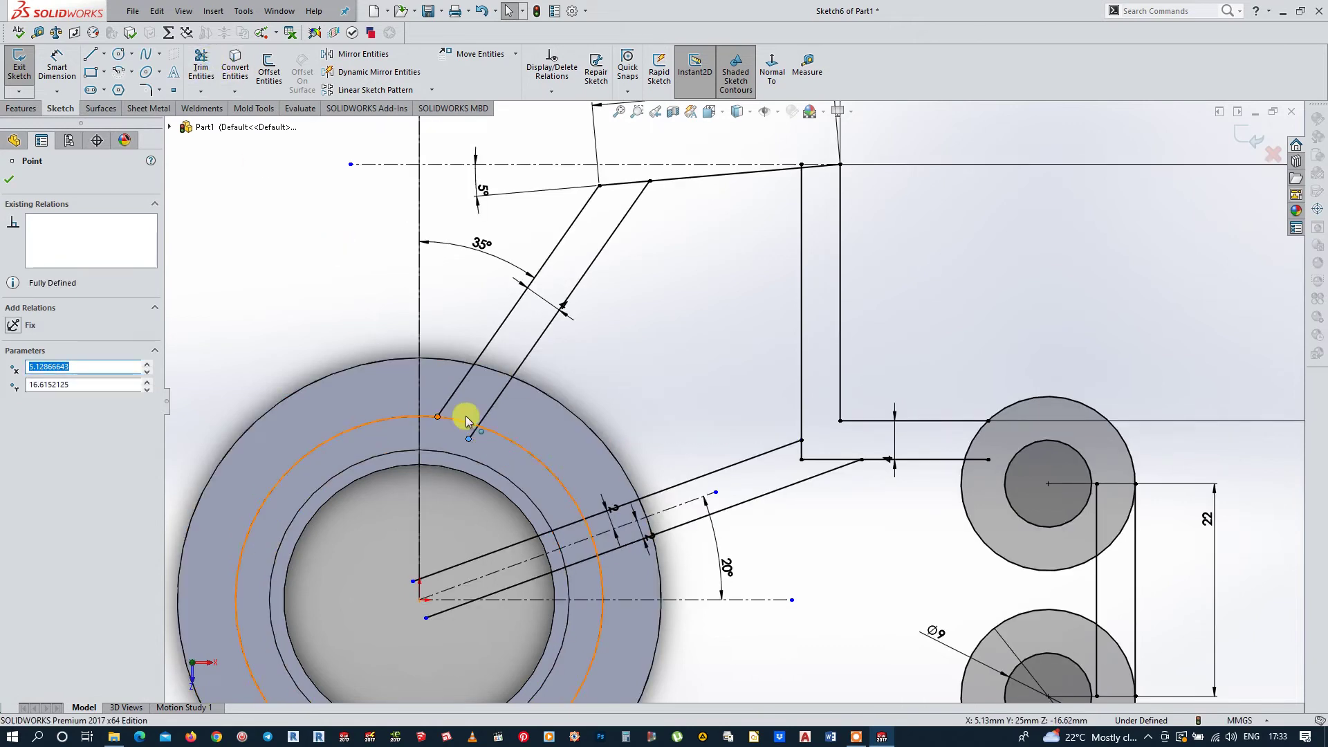
scroll(465, 416, down, 1)
key(Escape)
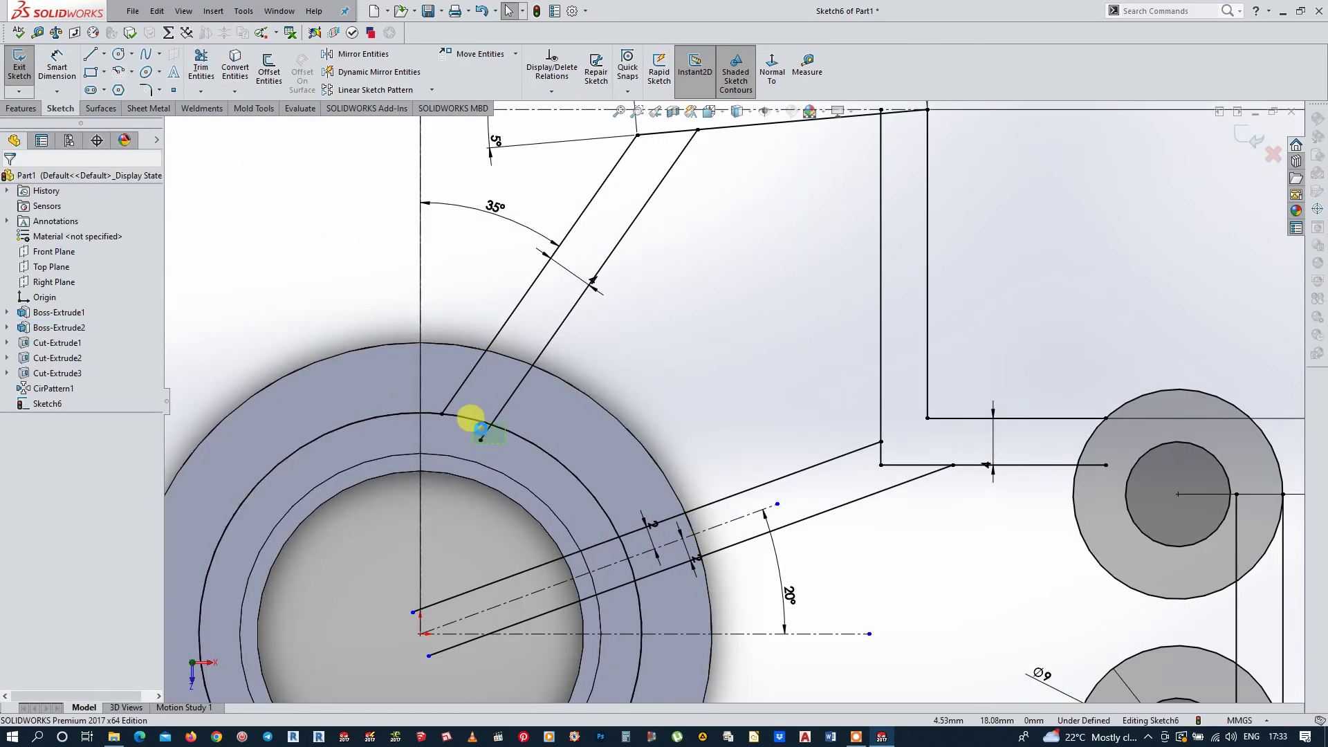
click(477, 430)
key(Escape)
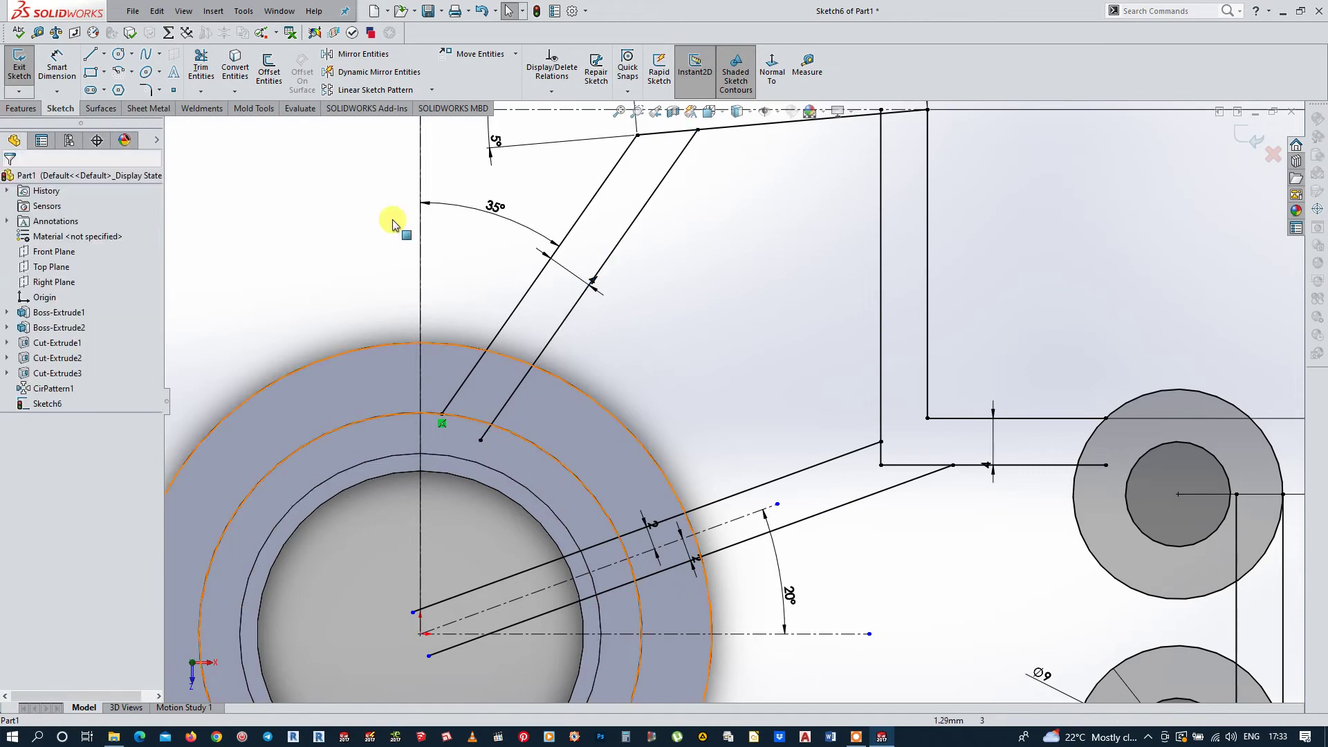
Step: Trim the arm line and lower slot line stubs back to the ring's outer circle
click(201, 65)
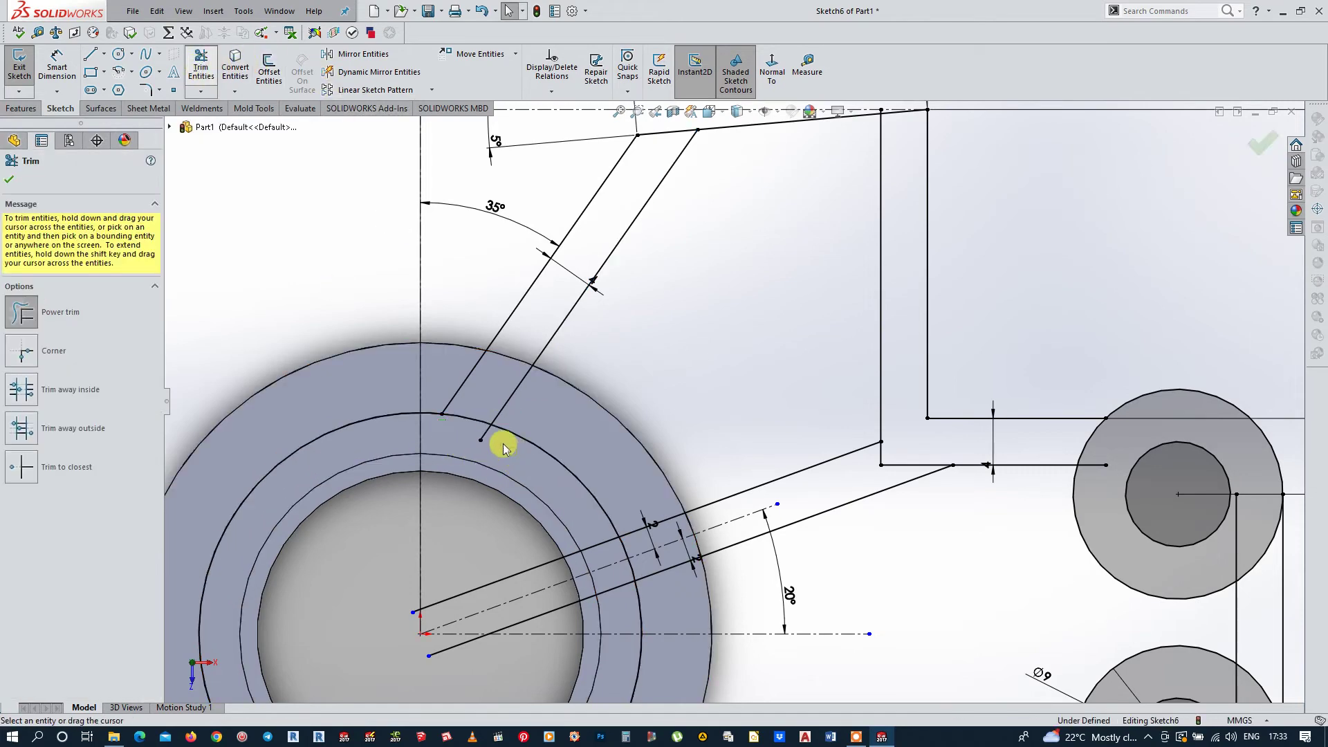
drag(498, 445, 467, 432)
scroll(524, 458, up, 2)
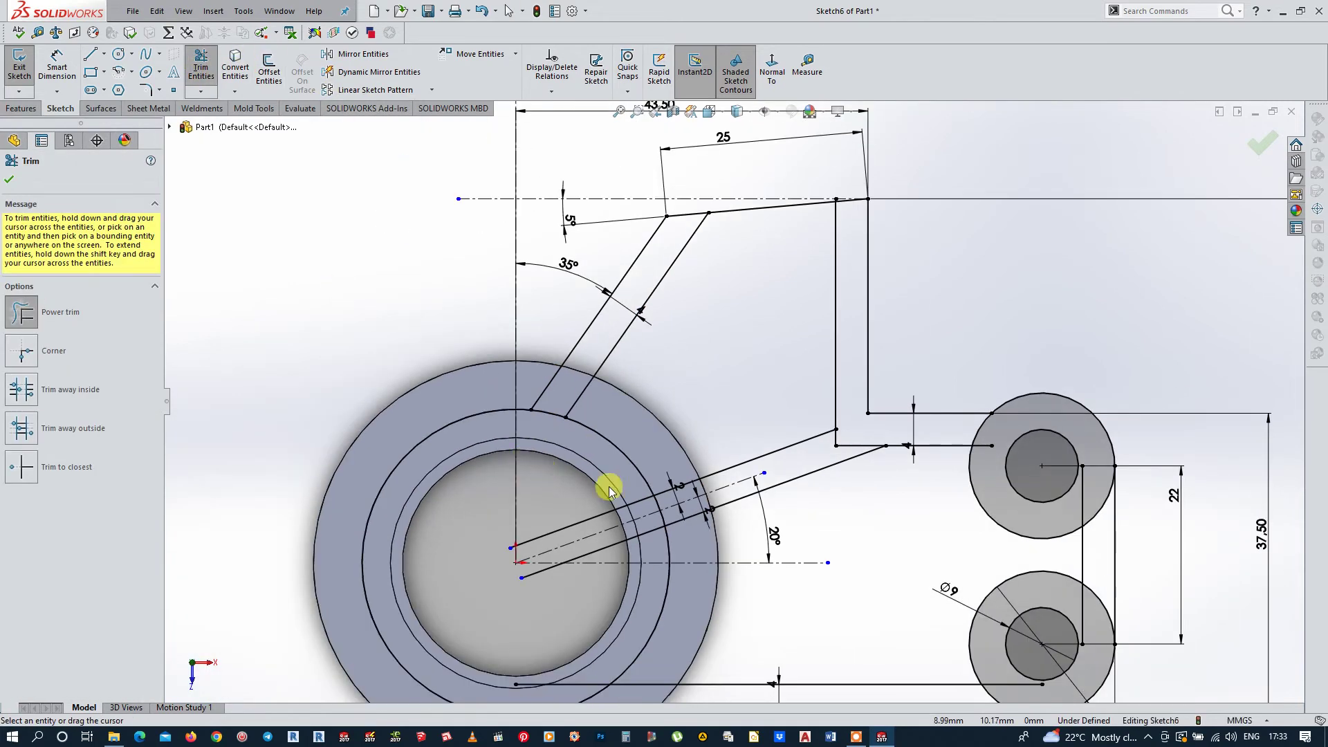
scroll(692, 512, up, 1)
scroll(596, 487, down, 1)
scroll(583, 478, down, 1)
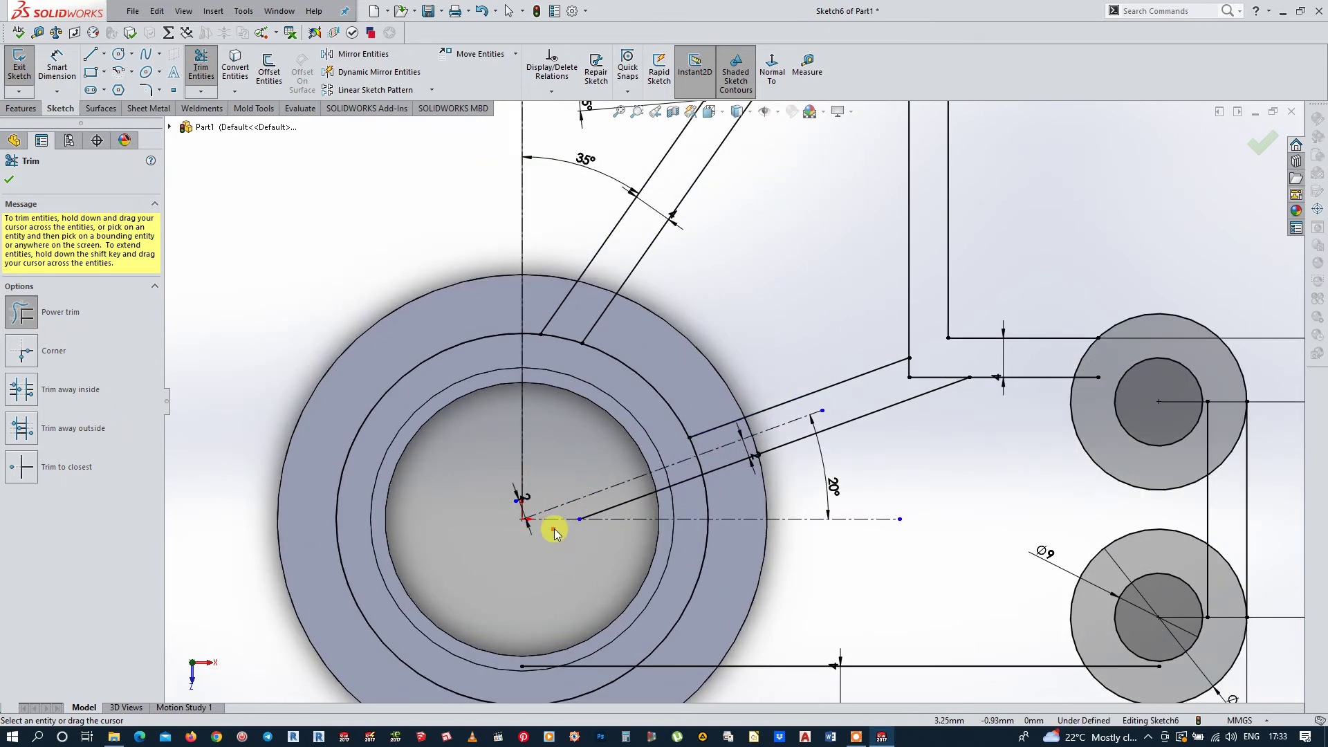
mouse_move(589, 537)
mouse_down()
mouse_move(646, 507)
mouse_move(636, 495)
mouse_up()
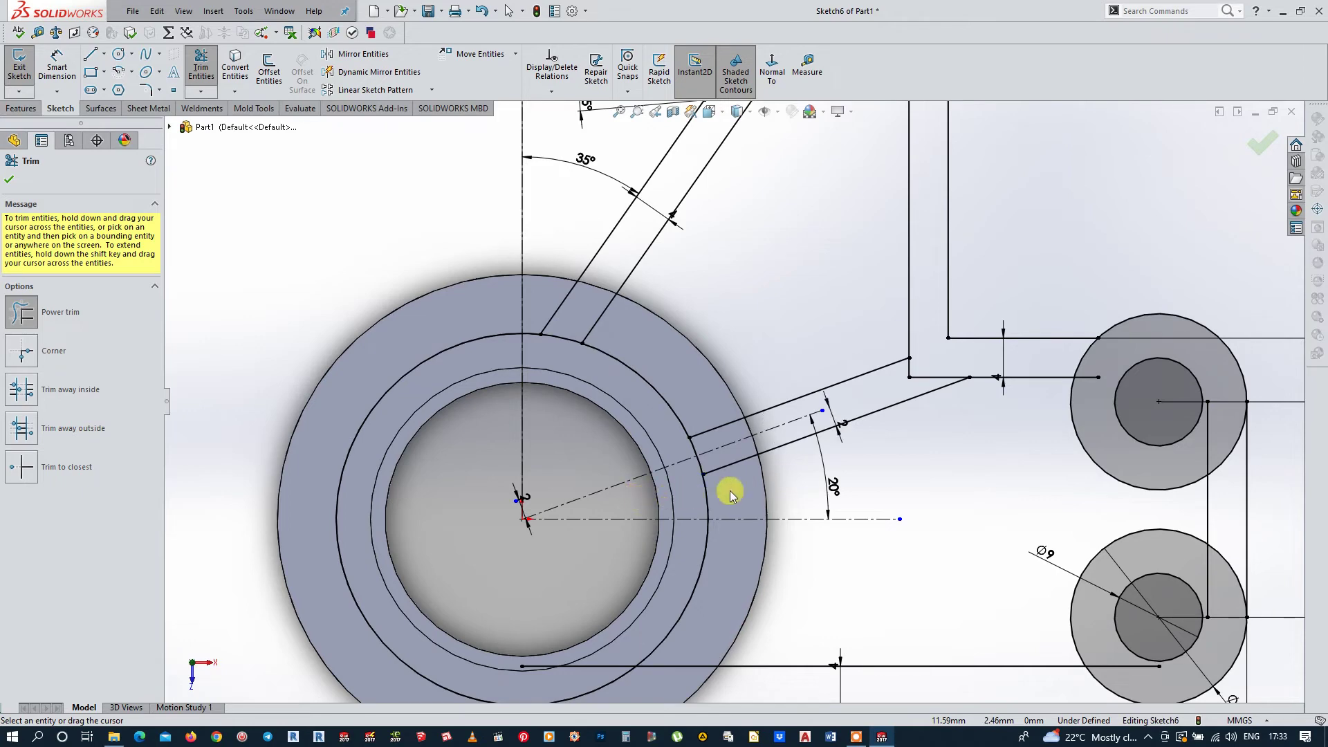
scroll(529, 527, down, 2)
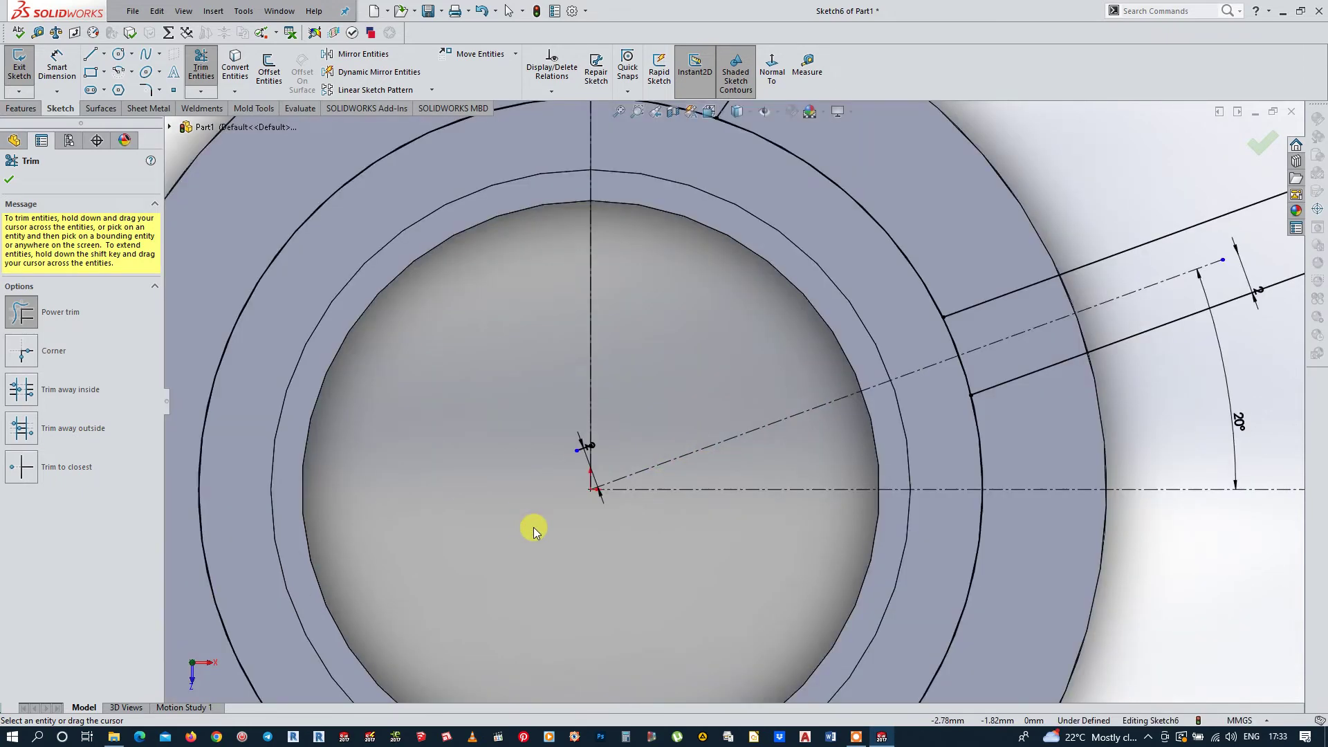
scroll(533, 527, down, 1)
scroll(632, 478, down, 2)
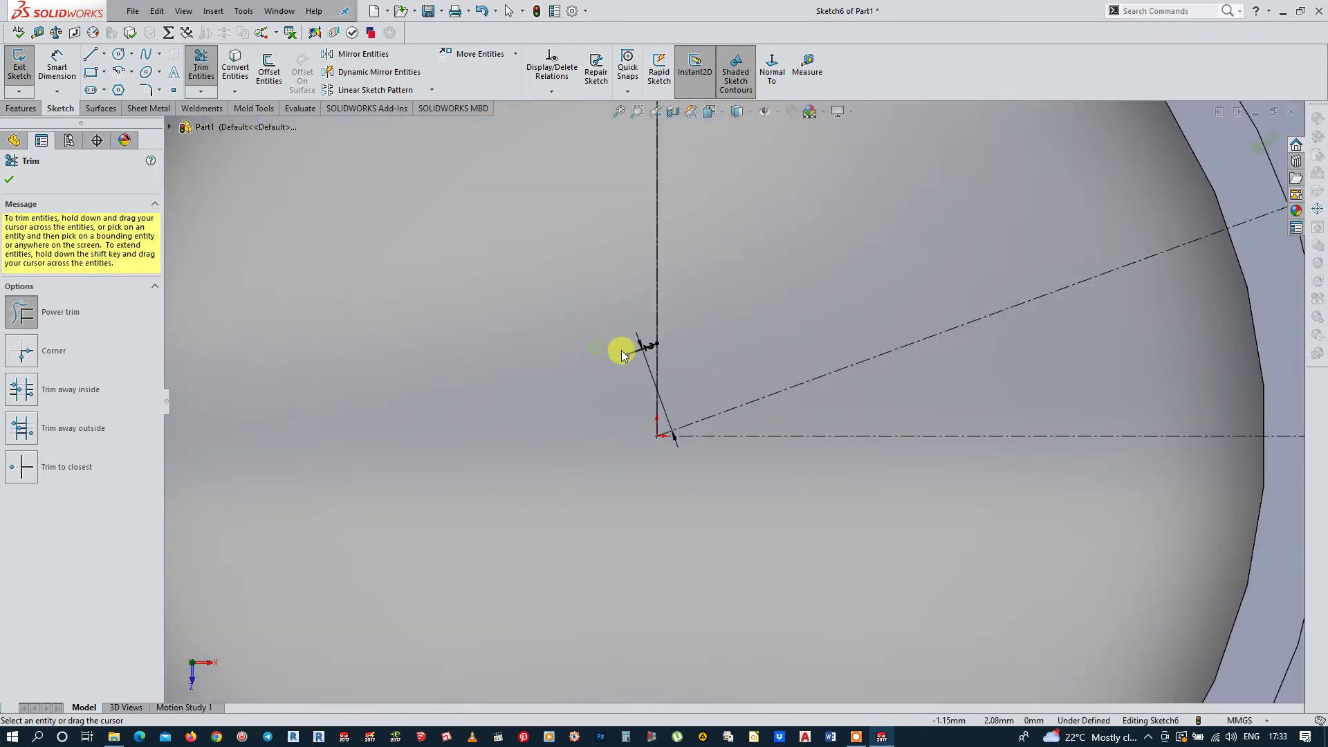
scroll(652, 479, up, 2)
scroll(664, 483, up, 1)
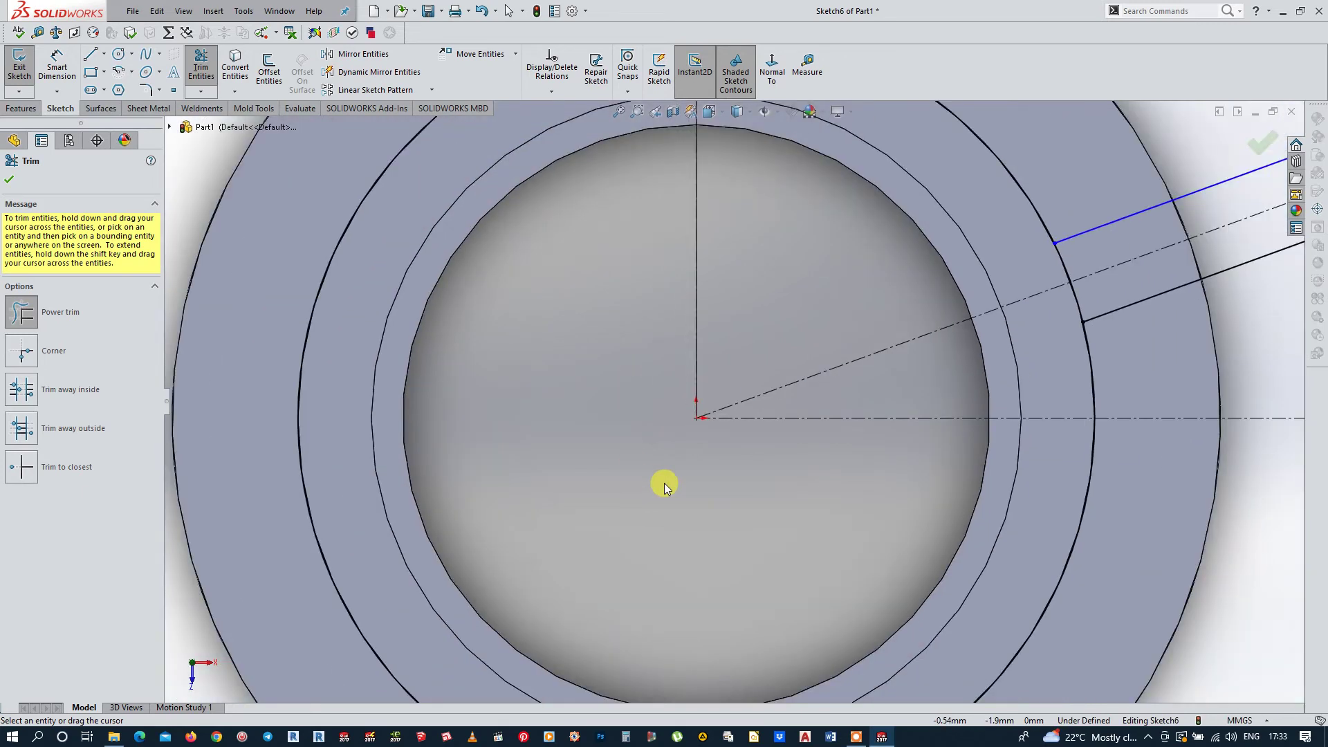
scroll(664, 483, up, 1)
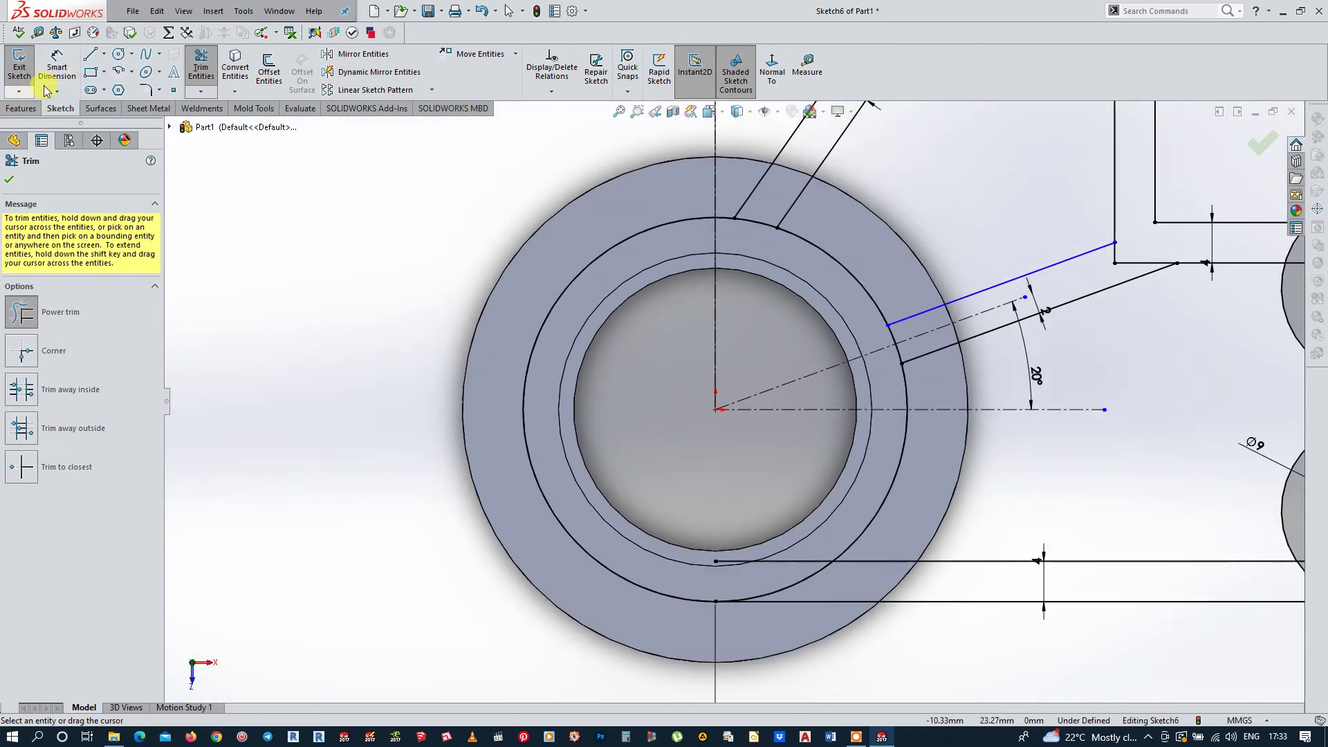
Step: Dimension the slot width between the two offset lines as 4 mm
click(56, 66)
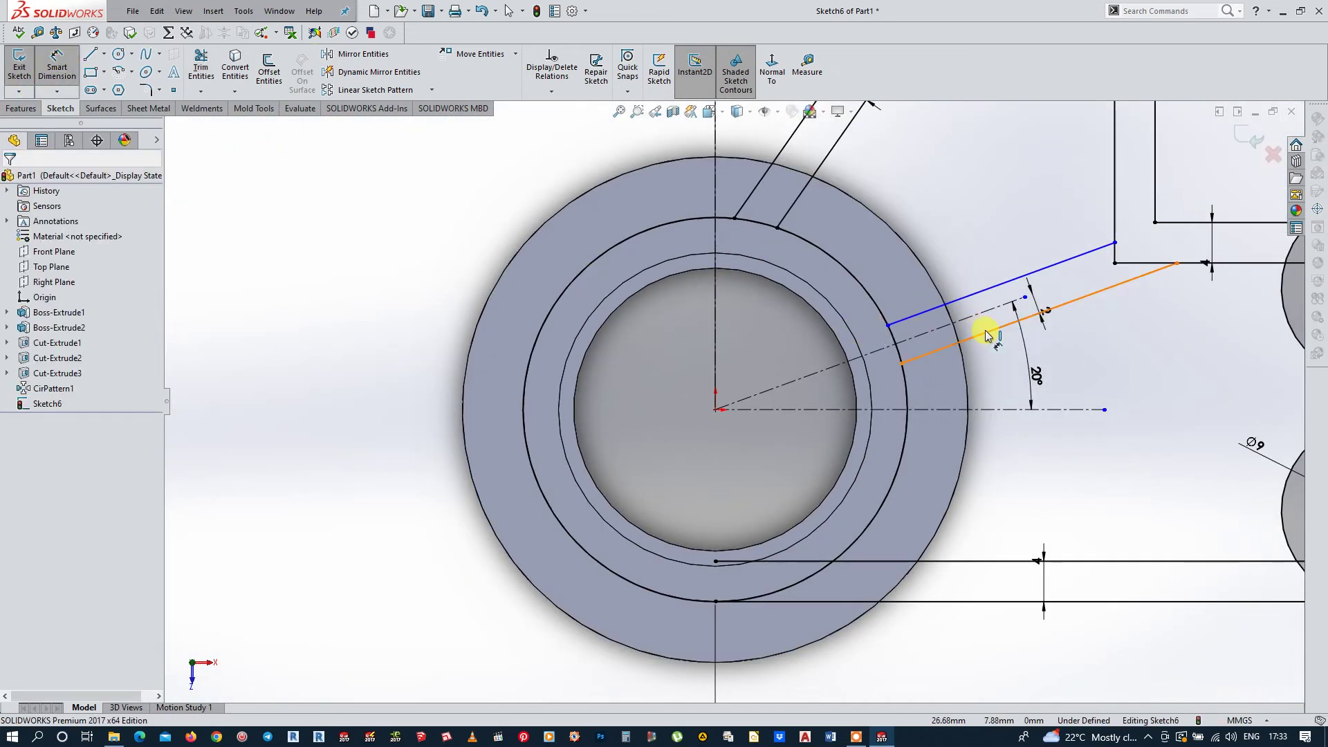
click(975, 297)
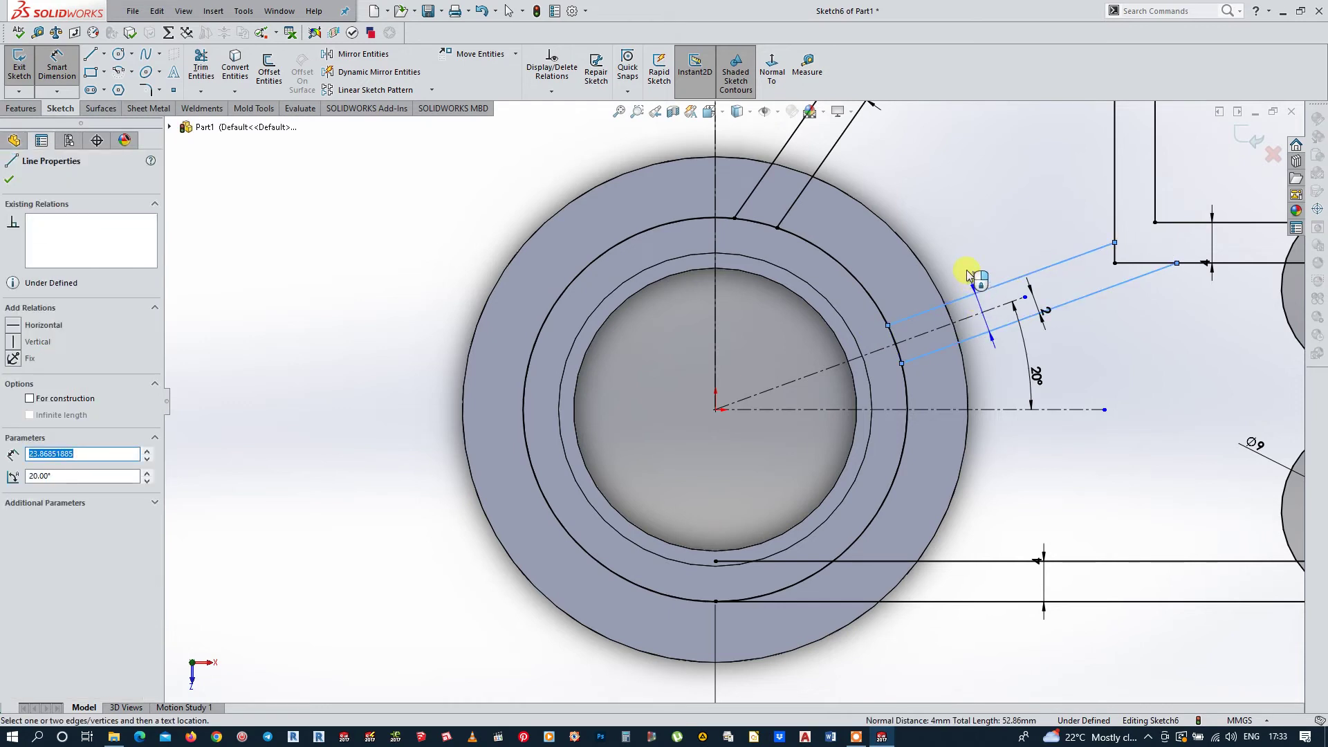
click(968, 273)
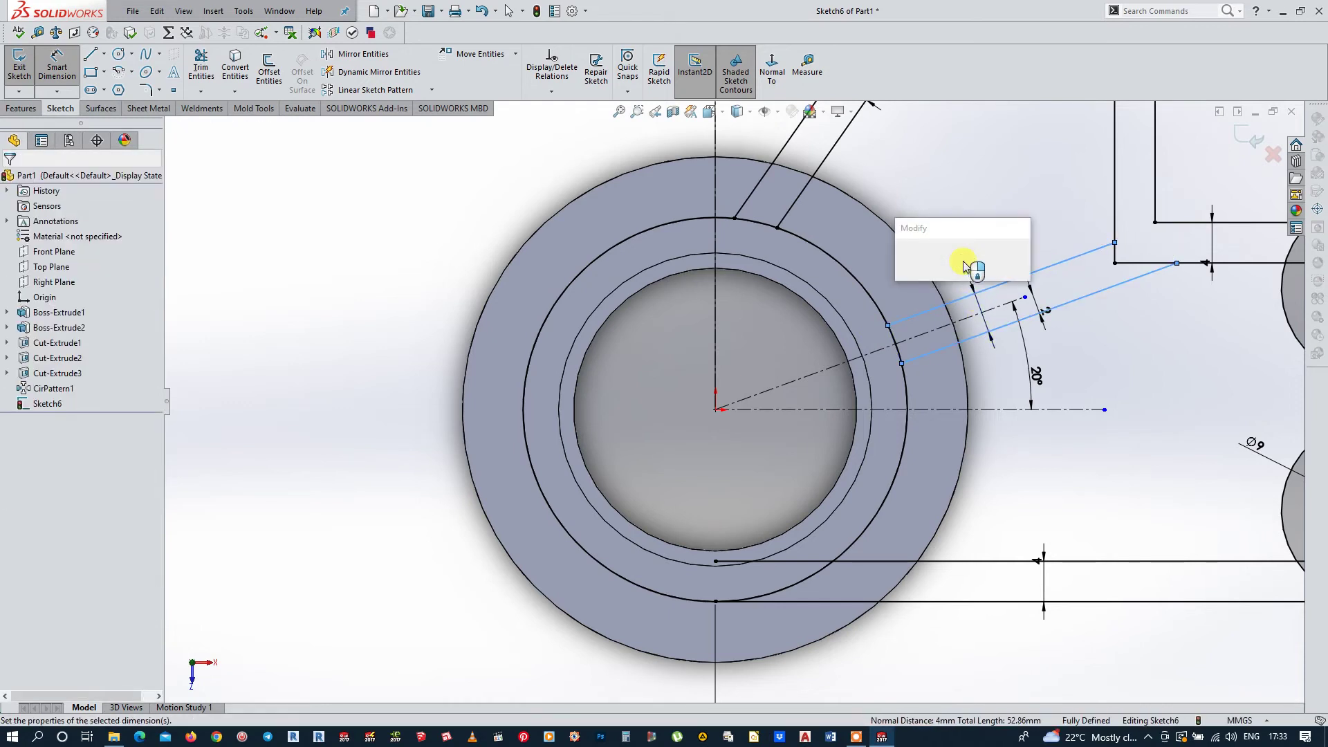
key(Return)
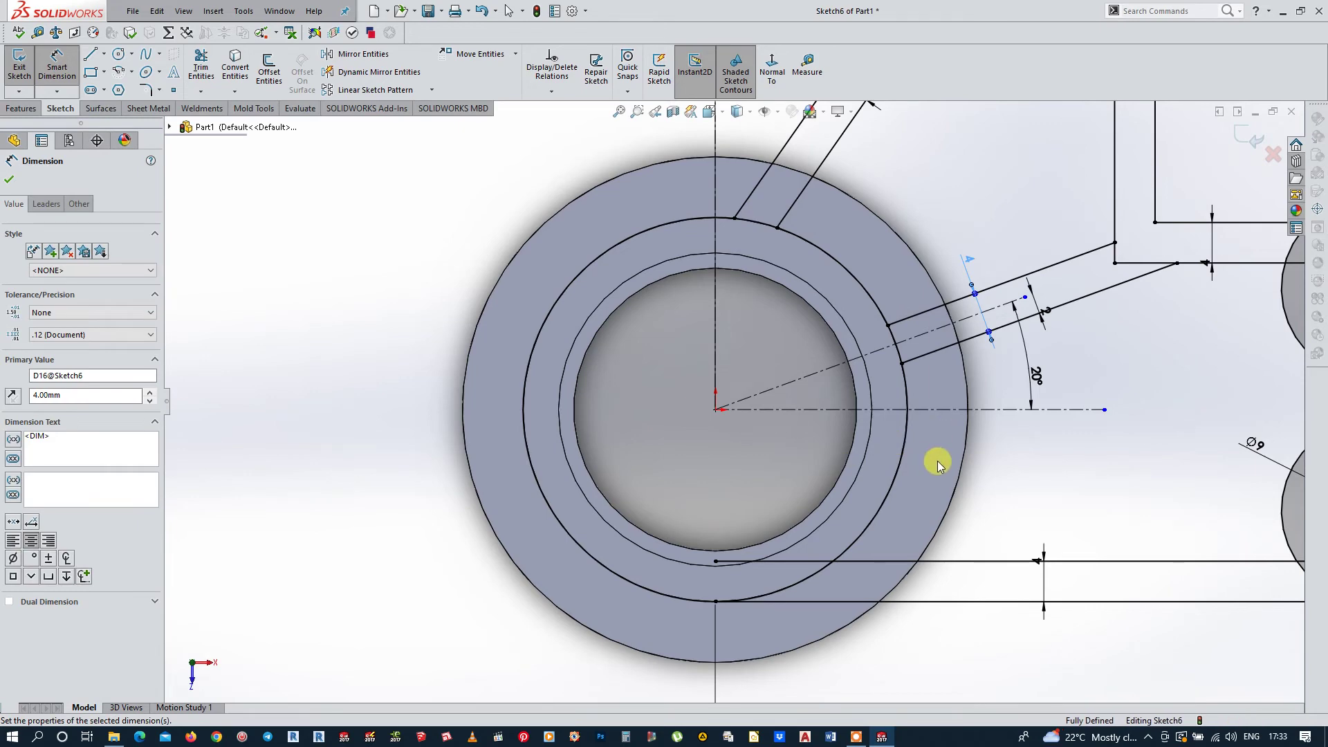
Step: Trim the lower horizontal bracket line back to the ring's edge
scroll(937, 461, up, 1)
scroll(732, 455, down, 1)
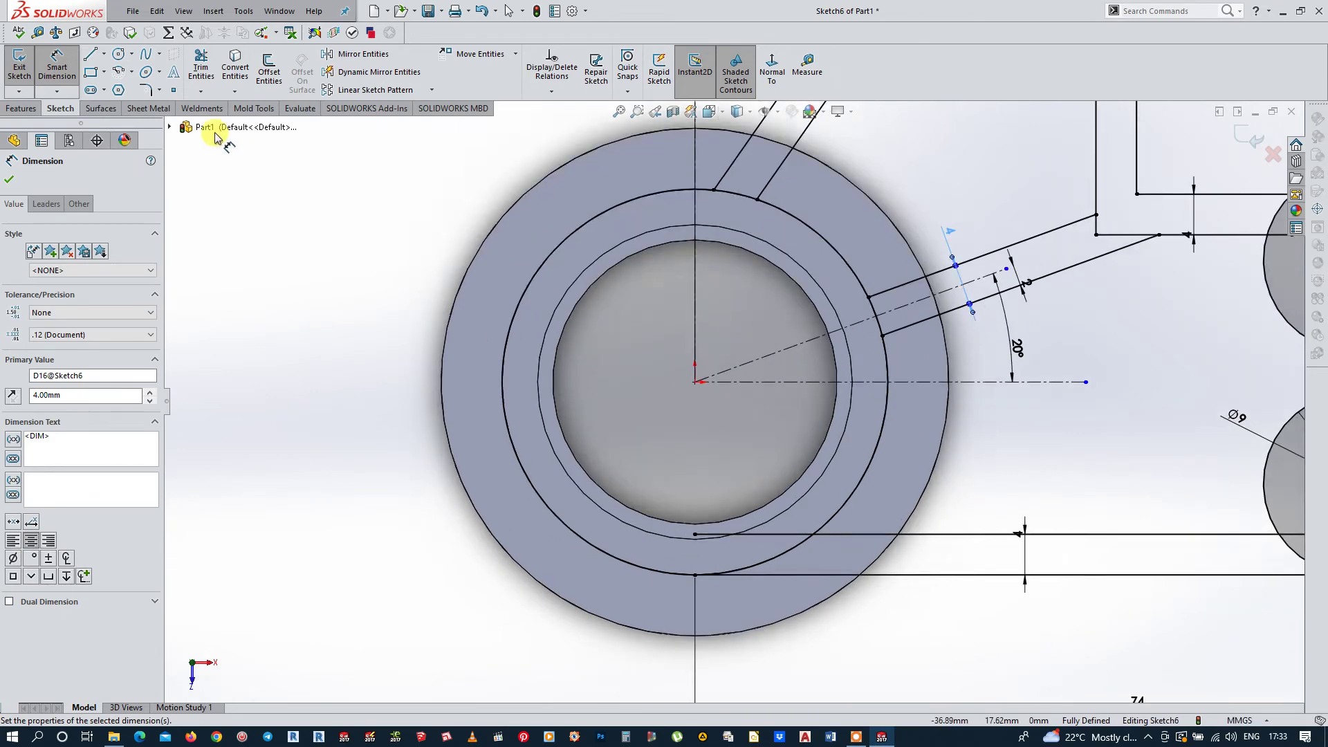
click(201, 65)
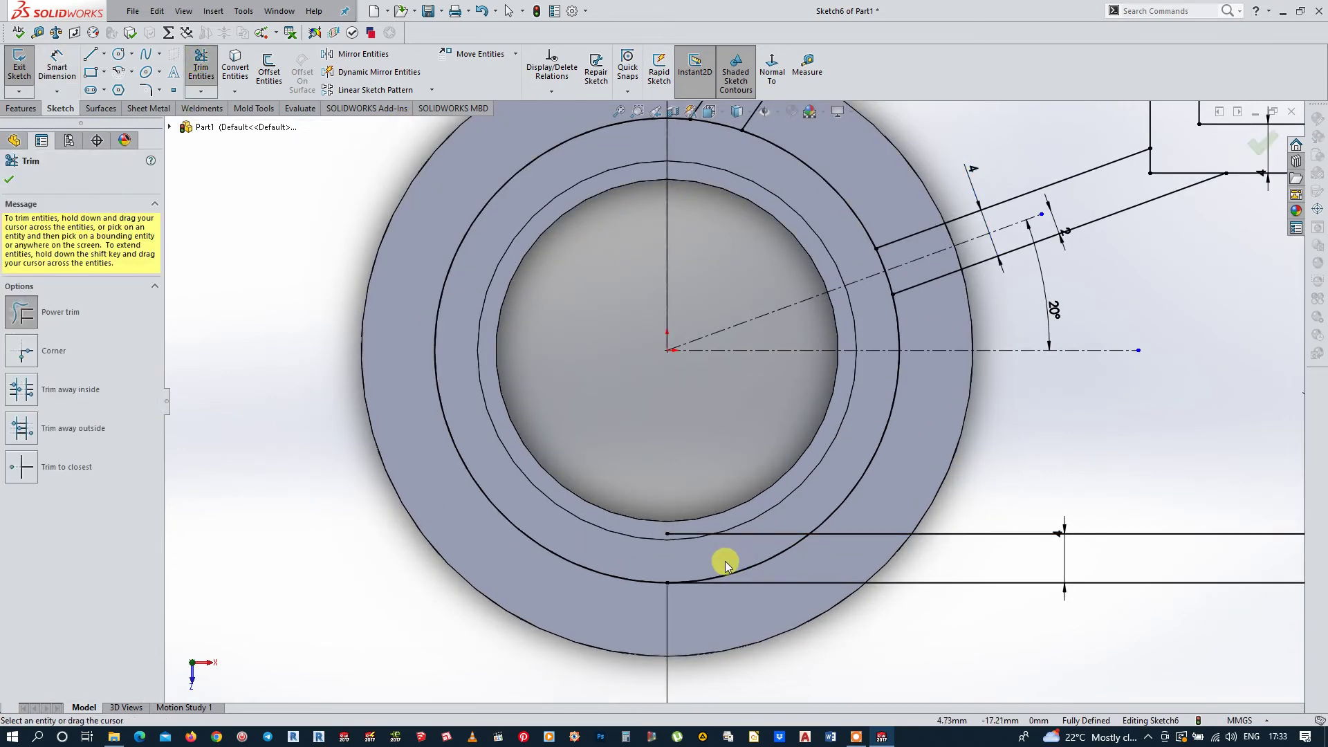
drag(732, 562, 785, 523)
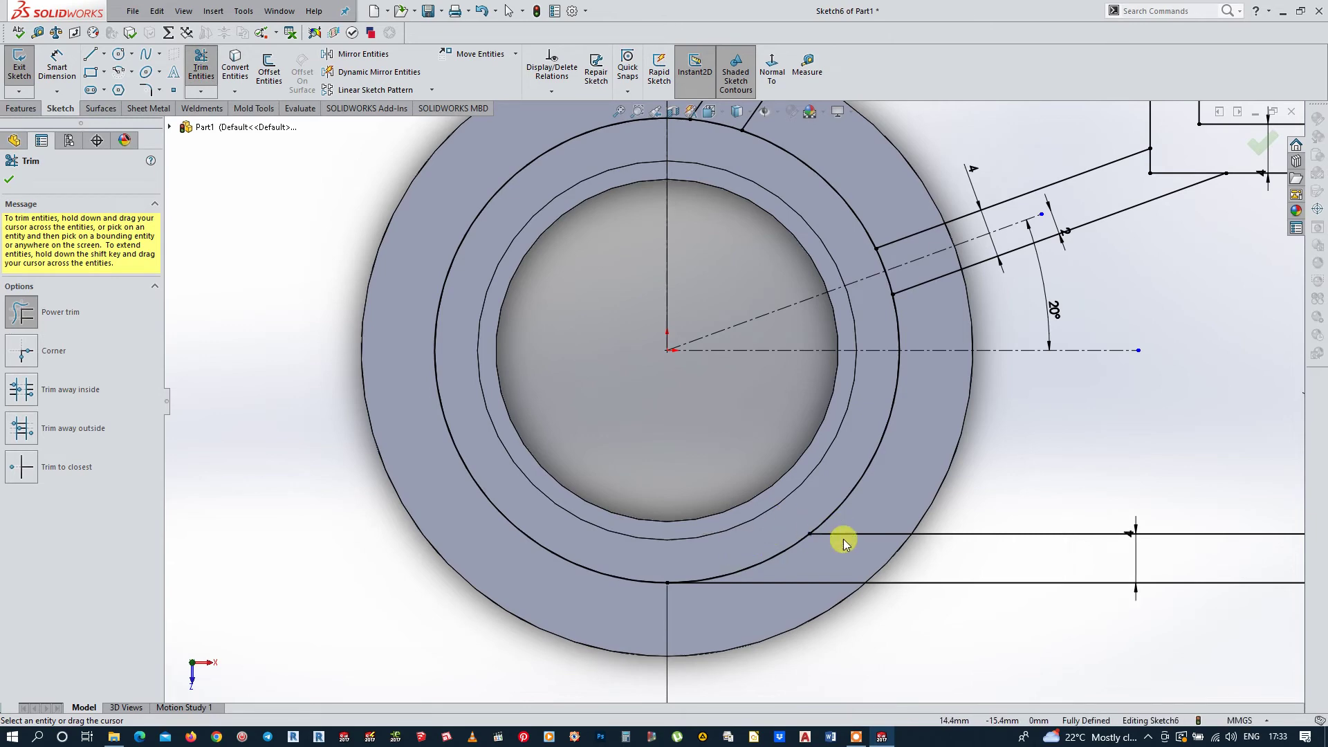
Step: Trim the vertical connector line out of the upper boss circle
scroll(848, 540, up, 1)
scroll(997, 540, up, 1)
scroll(1151, 504, up, 1)
scroll(956, 439, down, 1)
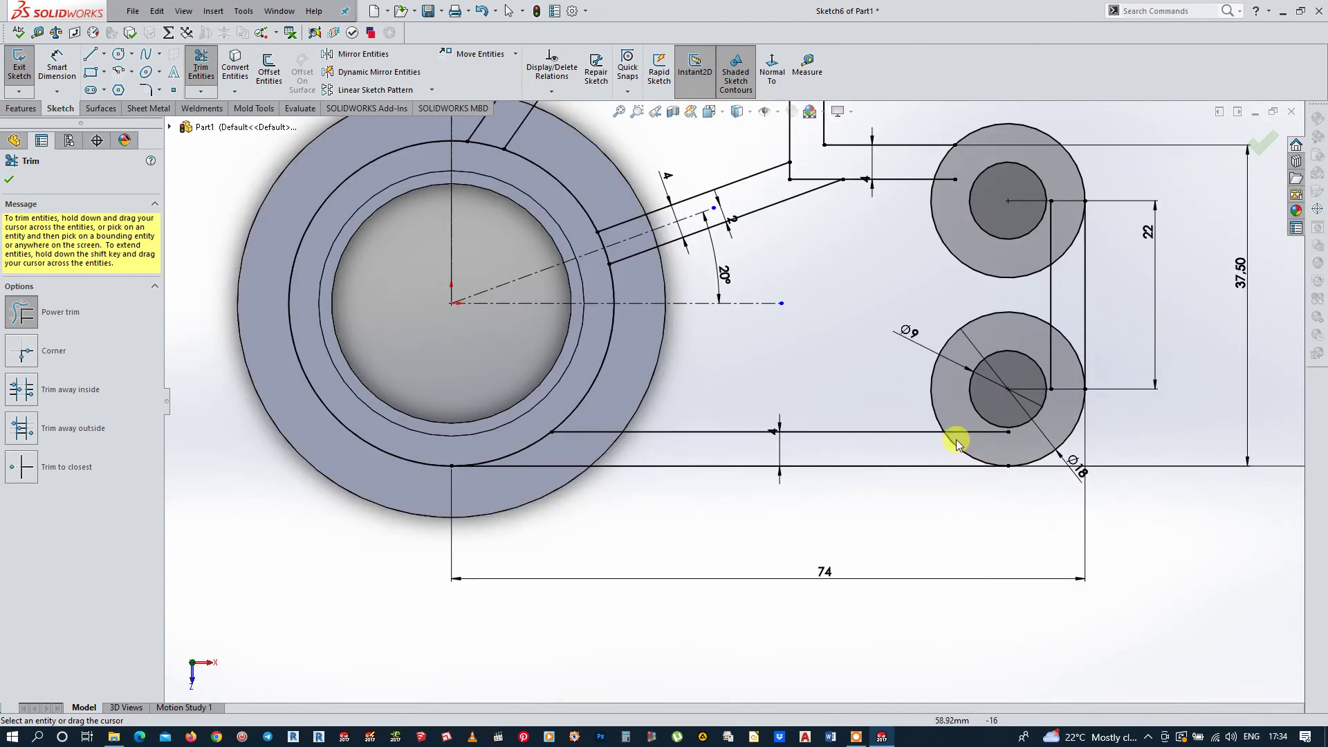
scroll(1079, 387, down, 1)
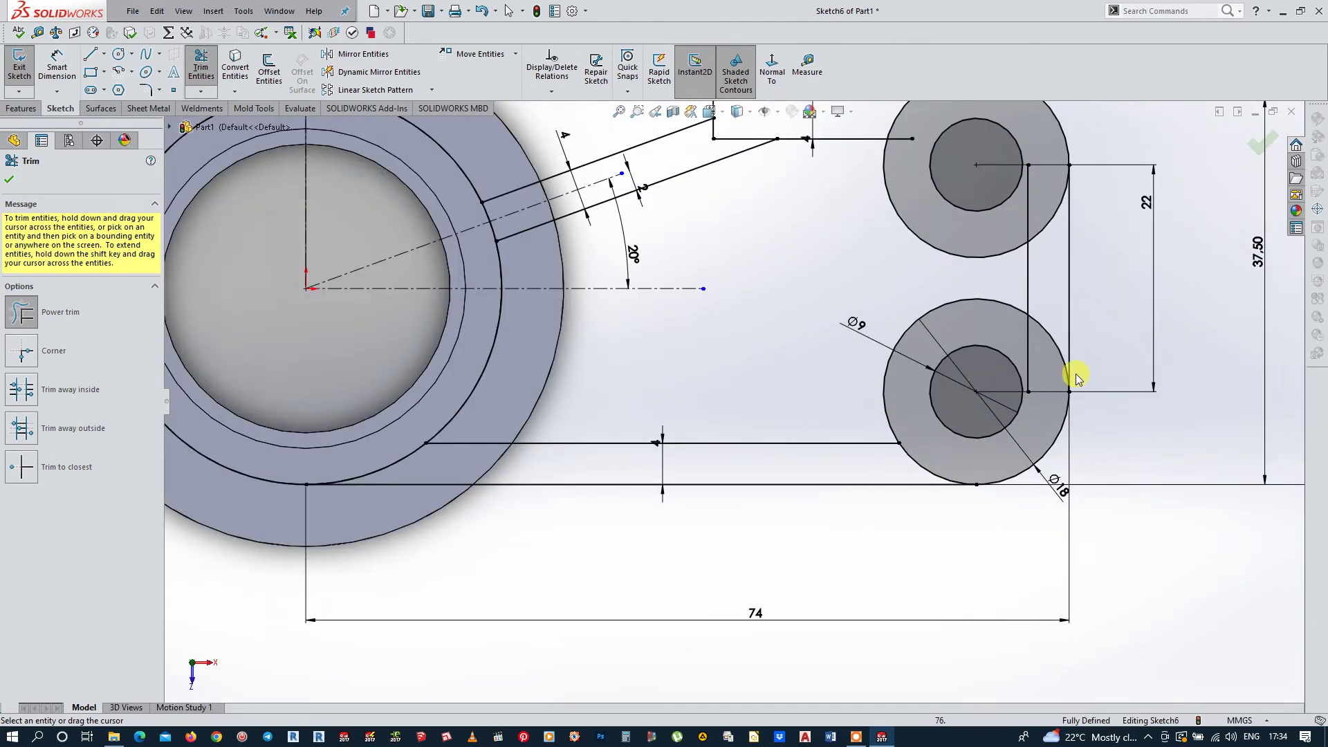
scroll(1051, 356, down, 1)
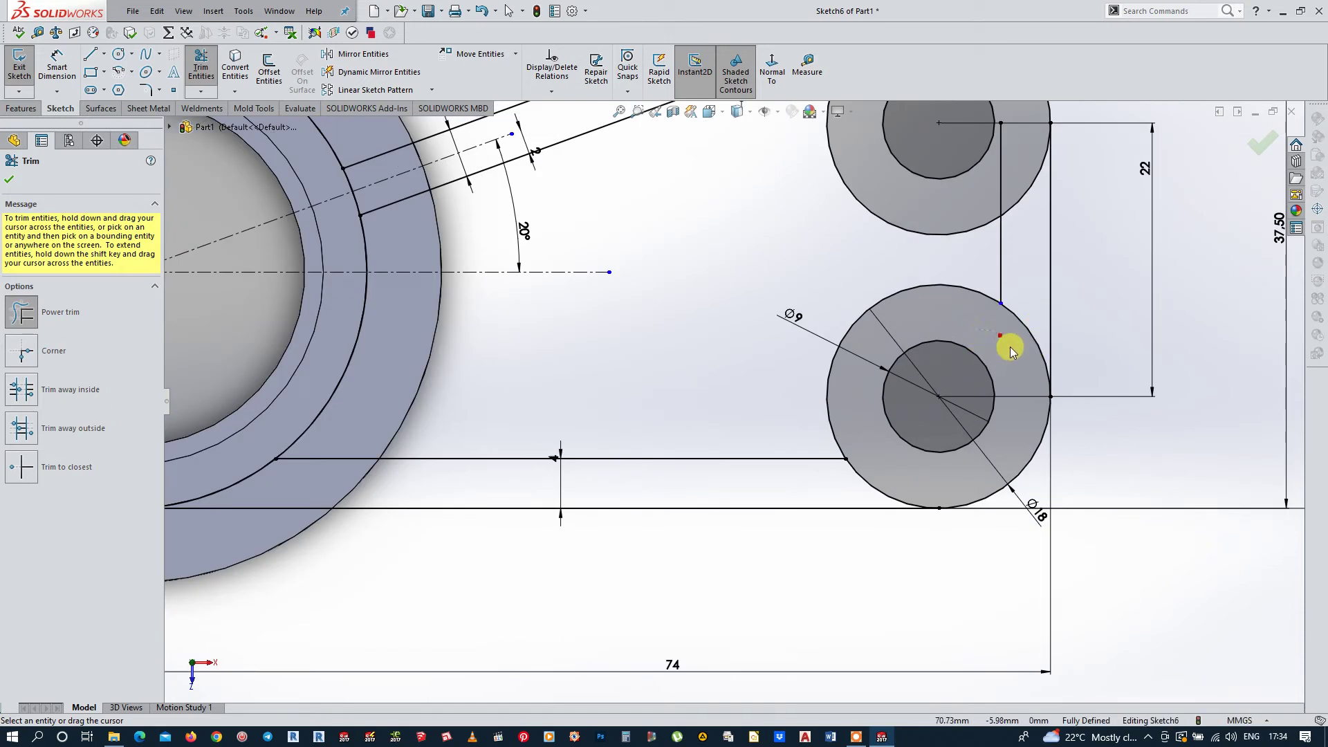
drag(1010, 352, 989, 185)
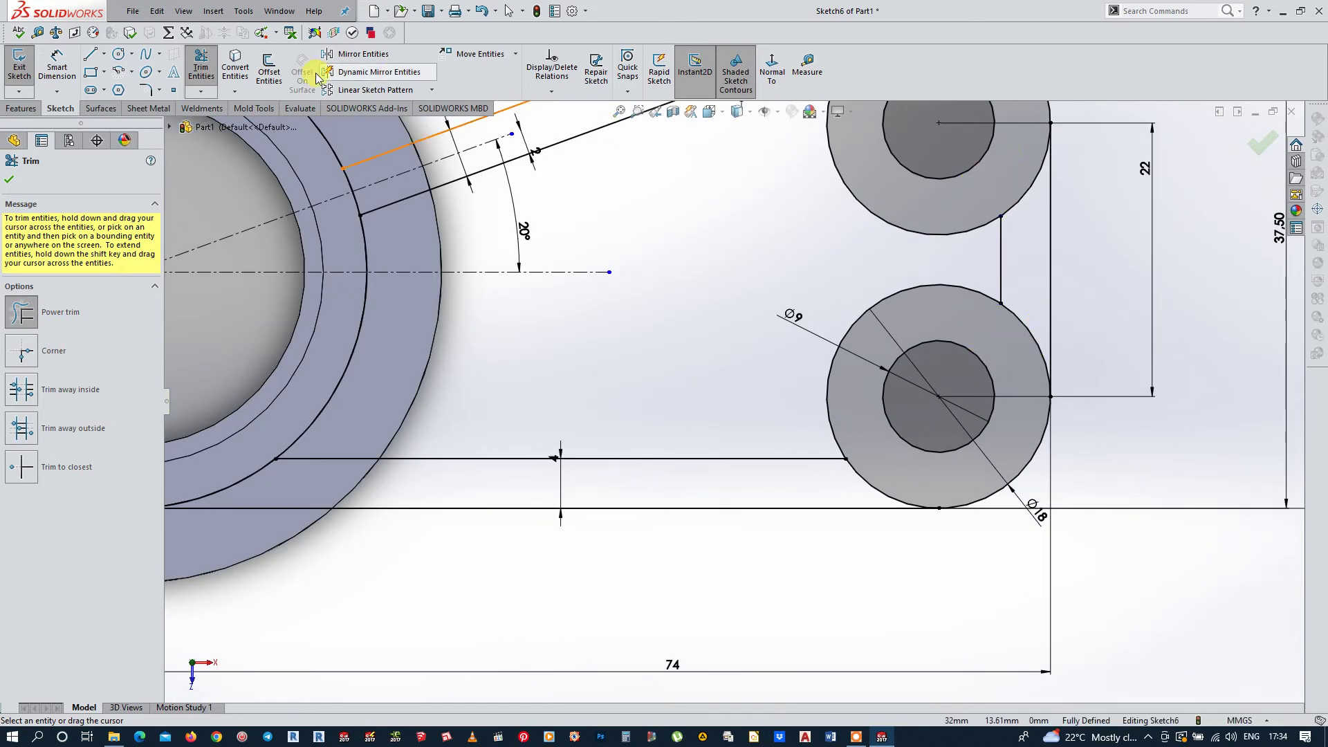
click(90, 52)
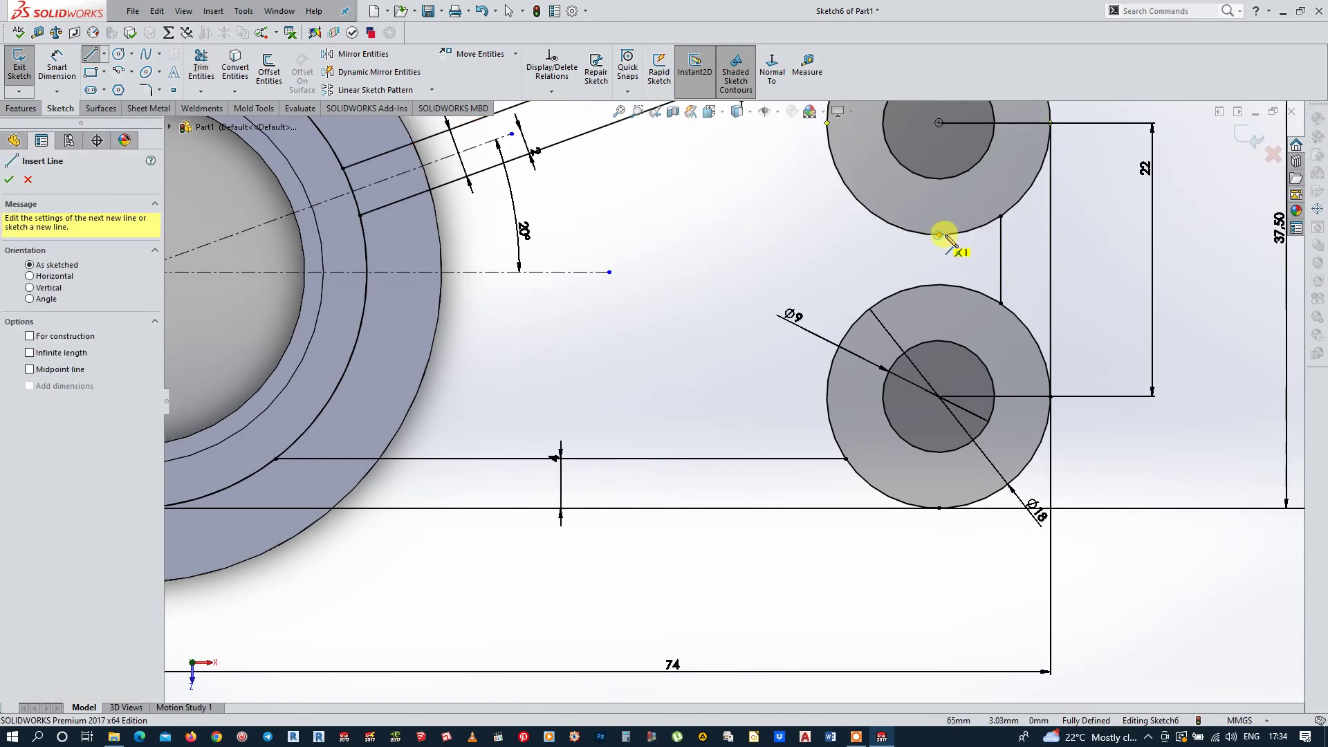
Step: Draw two short horizontal lines from the upper and lower boss circles to the vertical connector
click(939, 235)
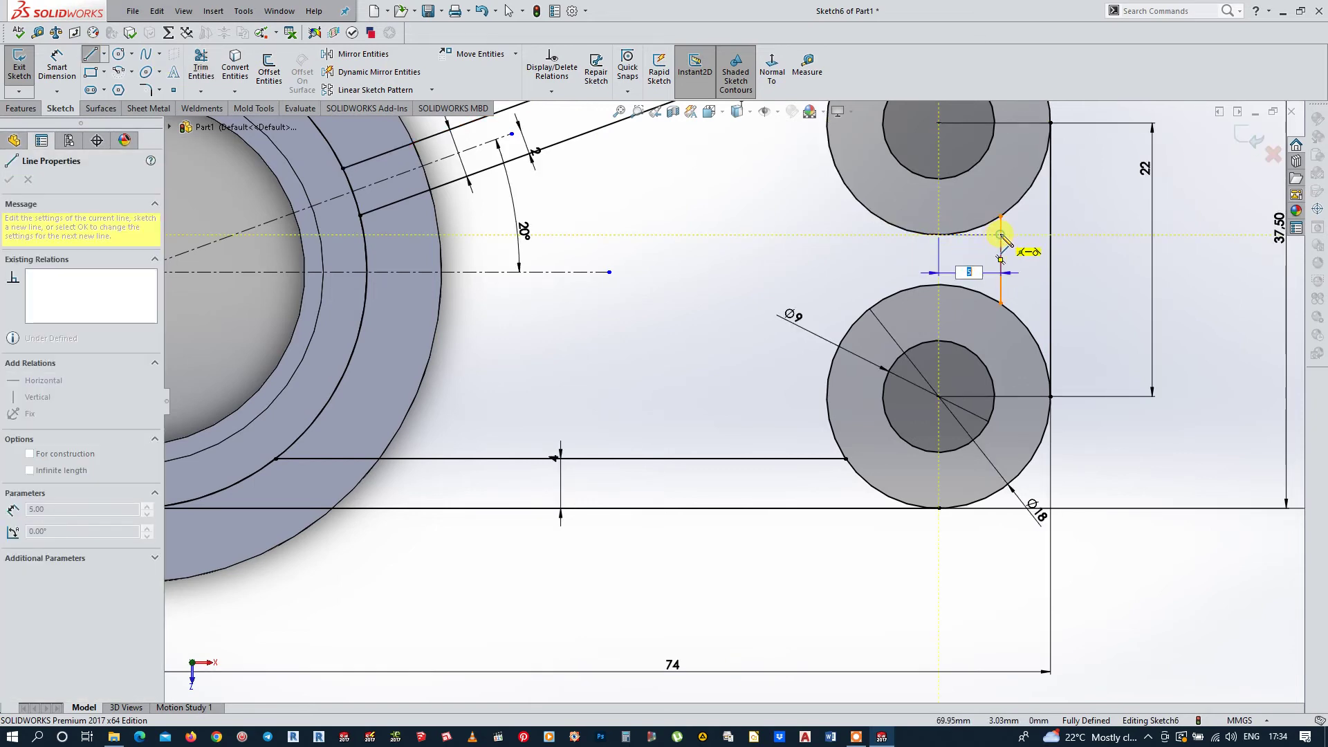
click(1001, 236)
key(Escape)
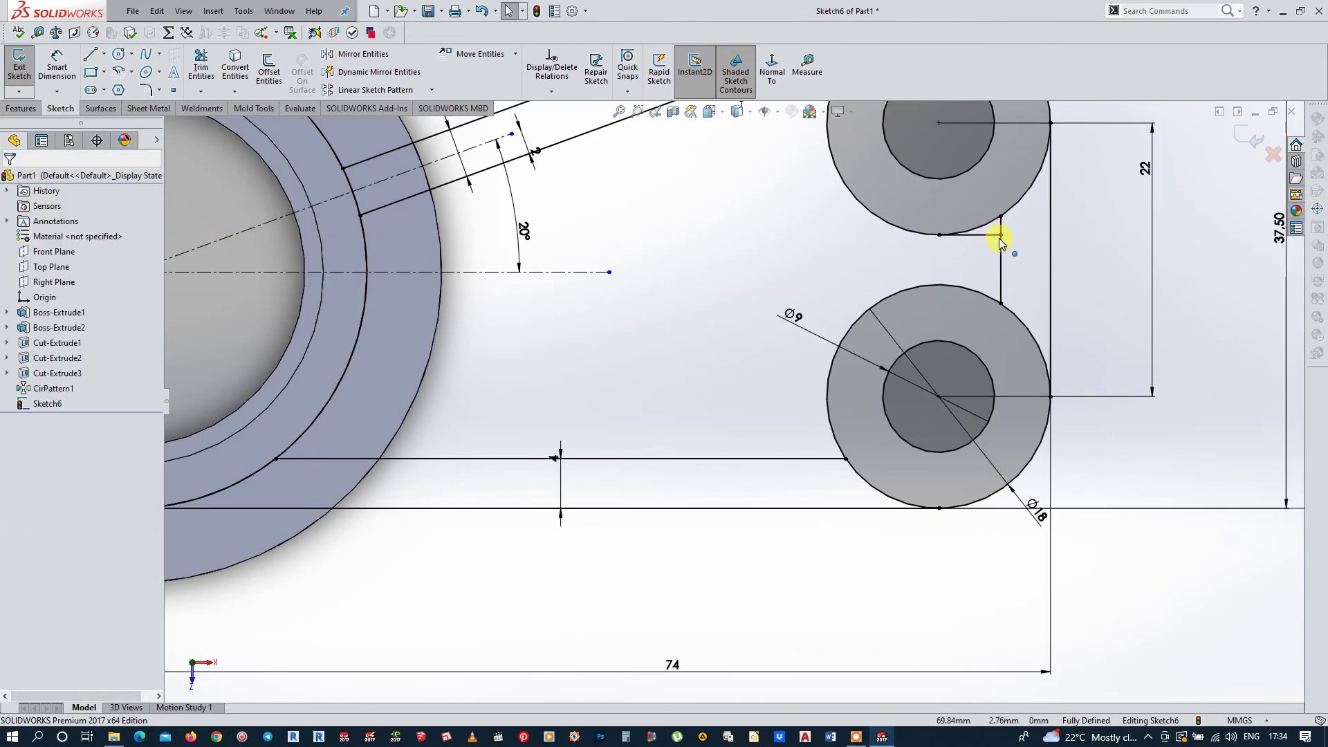
key(Return)
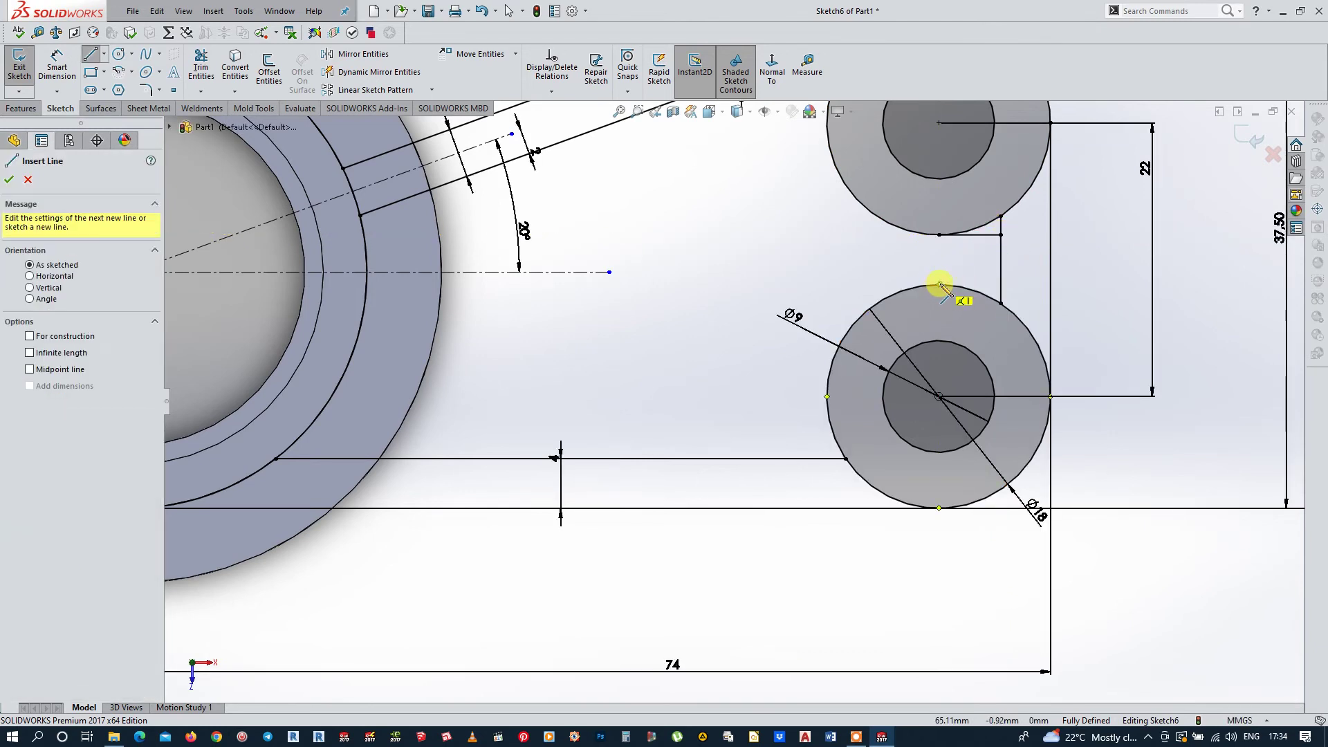
click(939, 284)
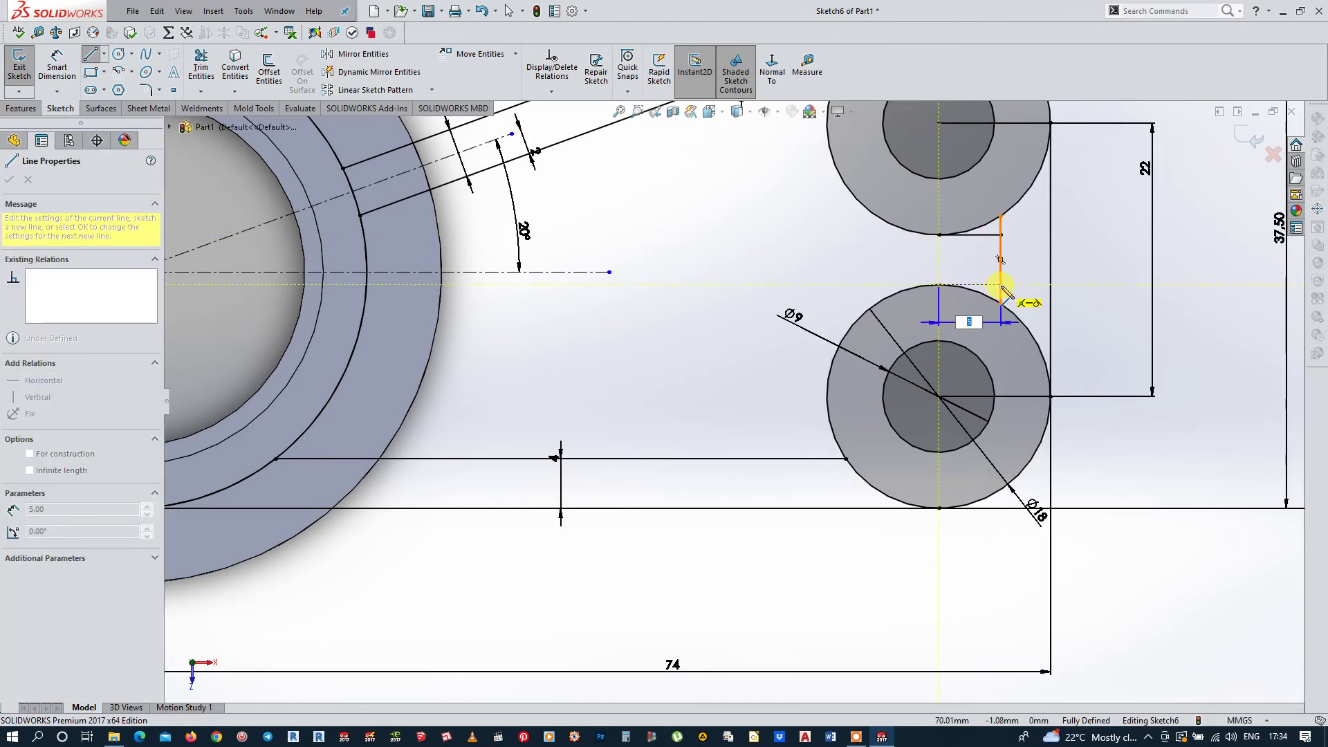
click(1001, 284)
key(Escape)
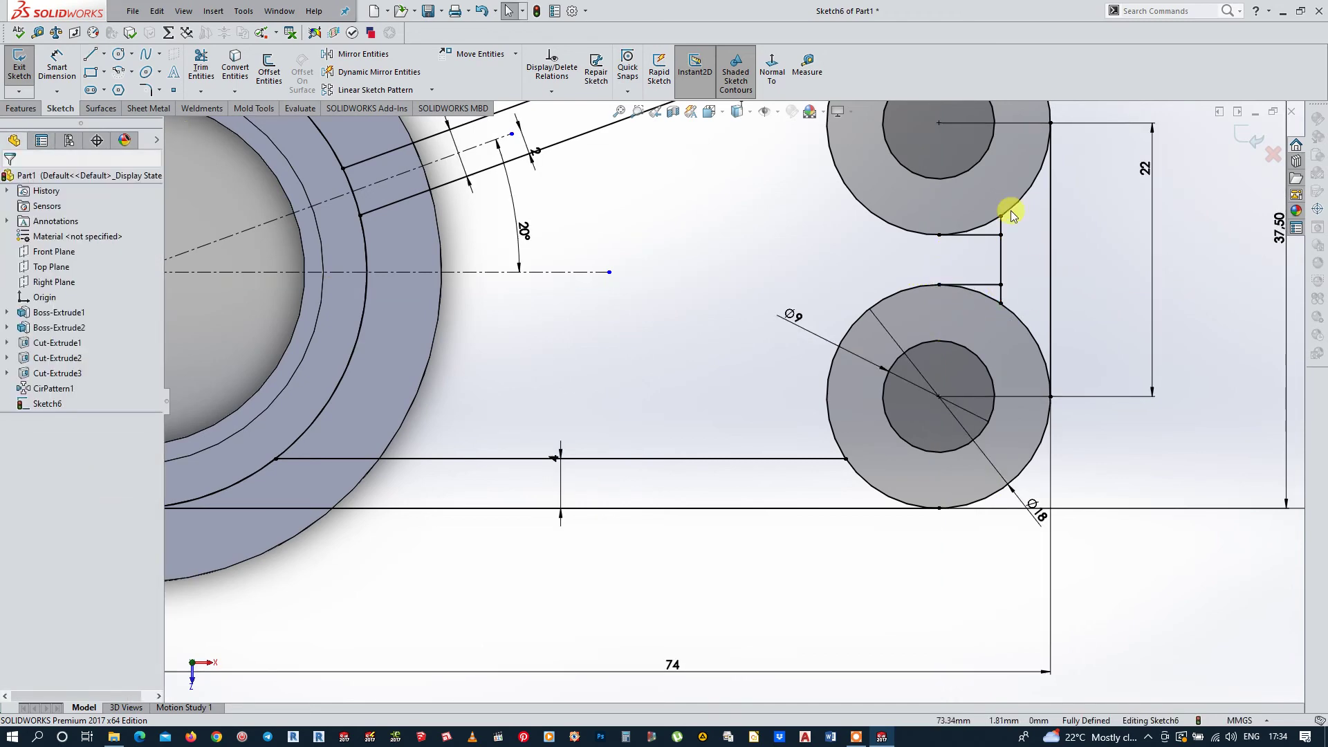
key(f)
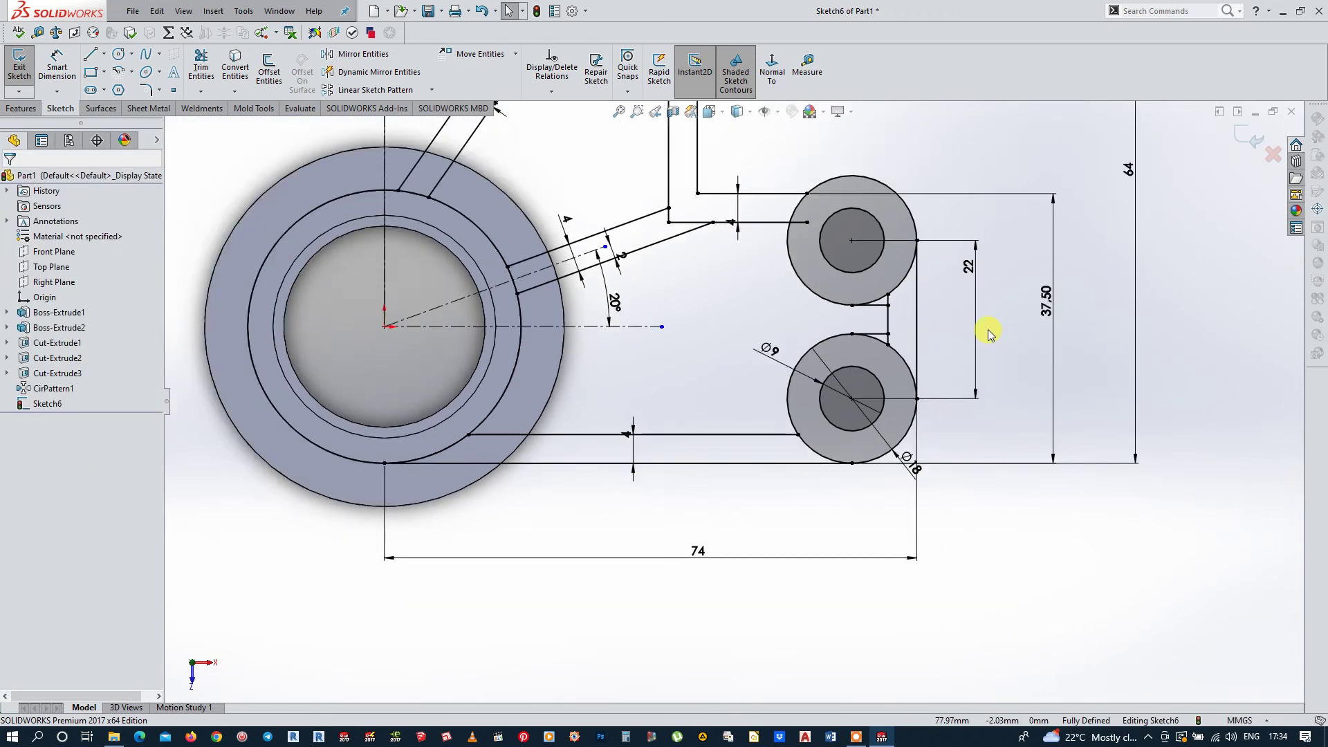
scroll(786, 222, up, 1)
scroll(786, 242, down, 1)
scroll(789, 246, down, 1)
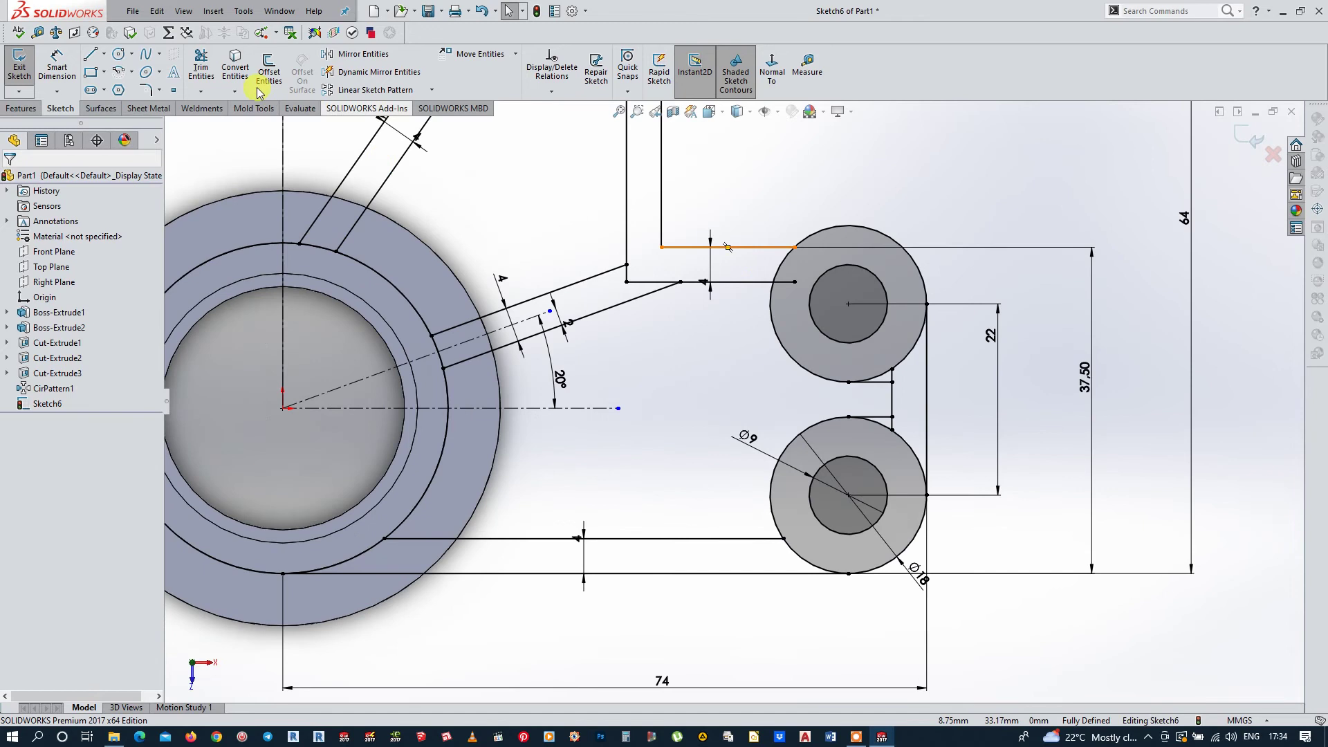
Step: Trim the upper horizontal line's overhang inside the top boss circle
click(207, 71)
drag(795, 263, 777, 290)
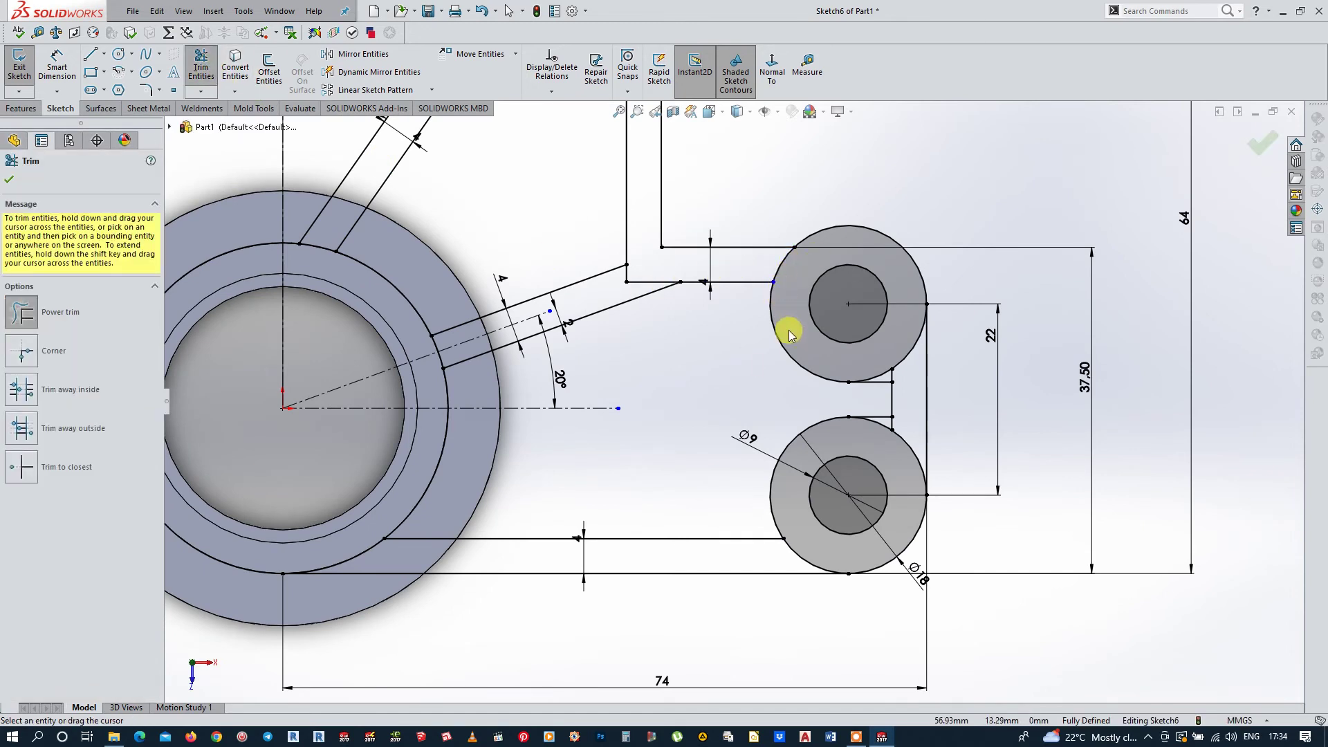
scroll(714, 443, up, 2)
scroll(715, 442, up, 1)
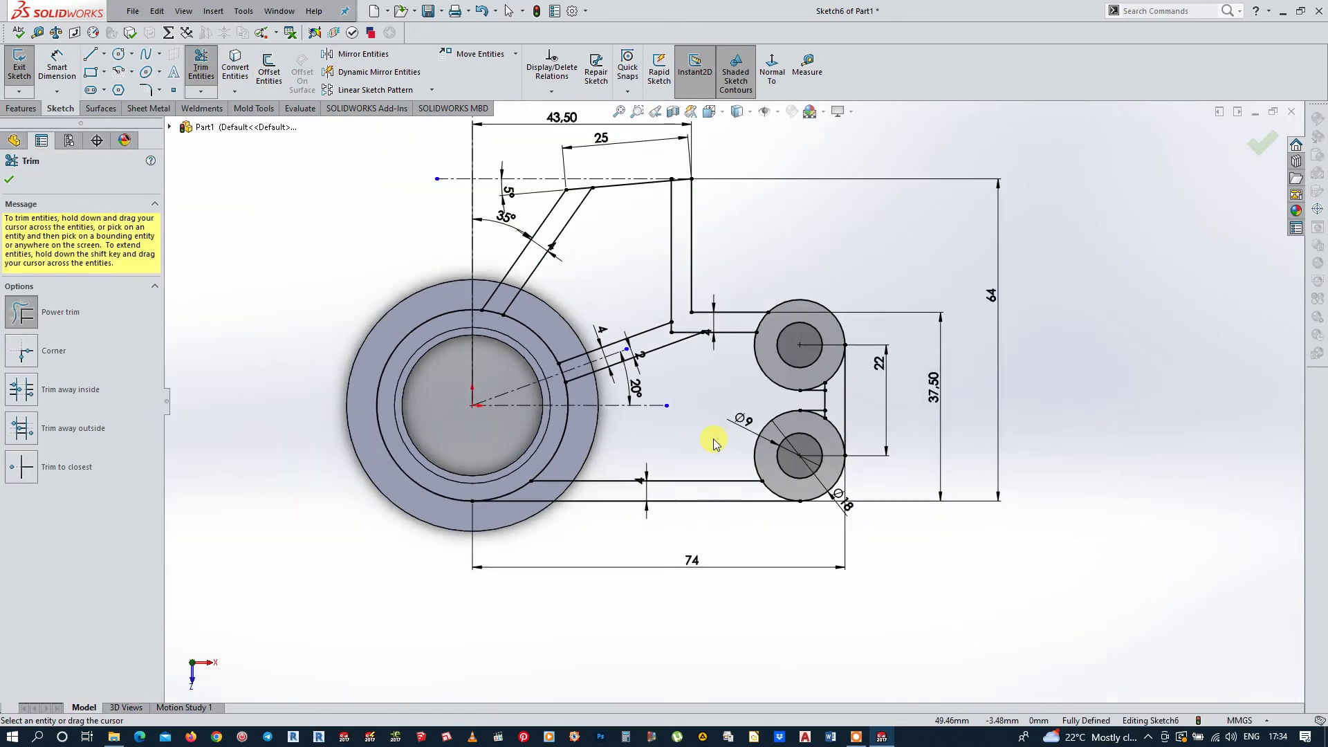
scroll(716, 438, up, 1)
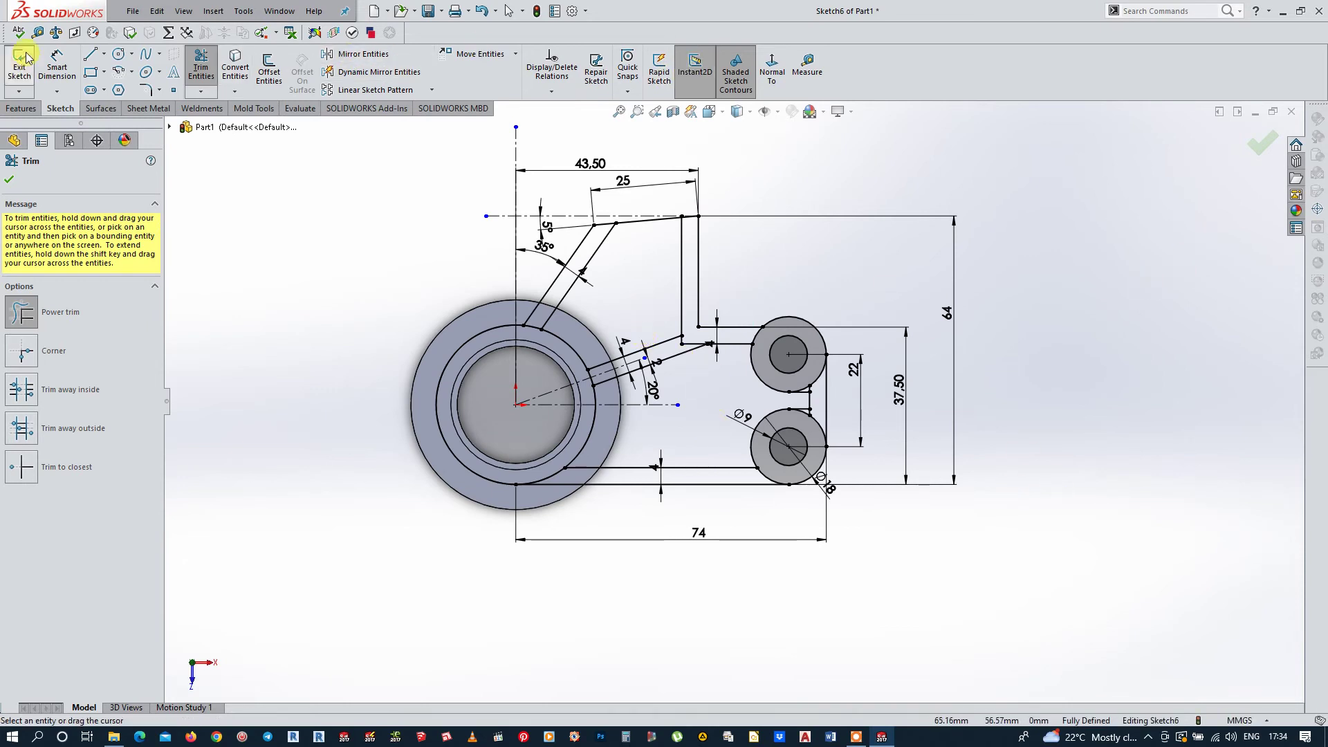
Step: Exit Sketch6 and begin an Extruded Boss/Base, defaulting to Blind 4.00 mm
click(1266, 144)
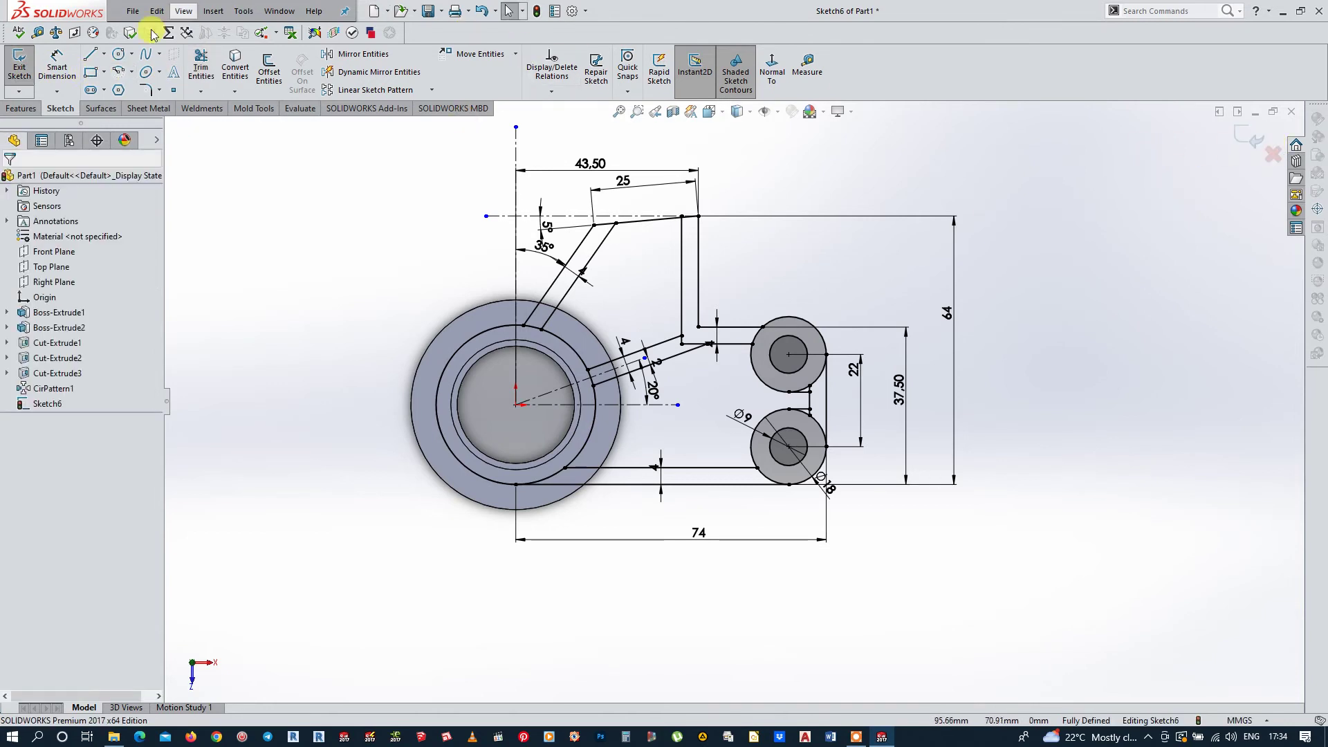
middle_drag(678, 332, 573, 315)
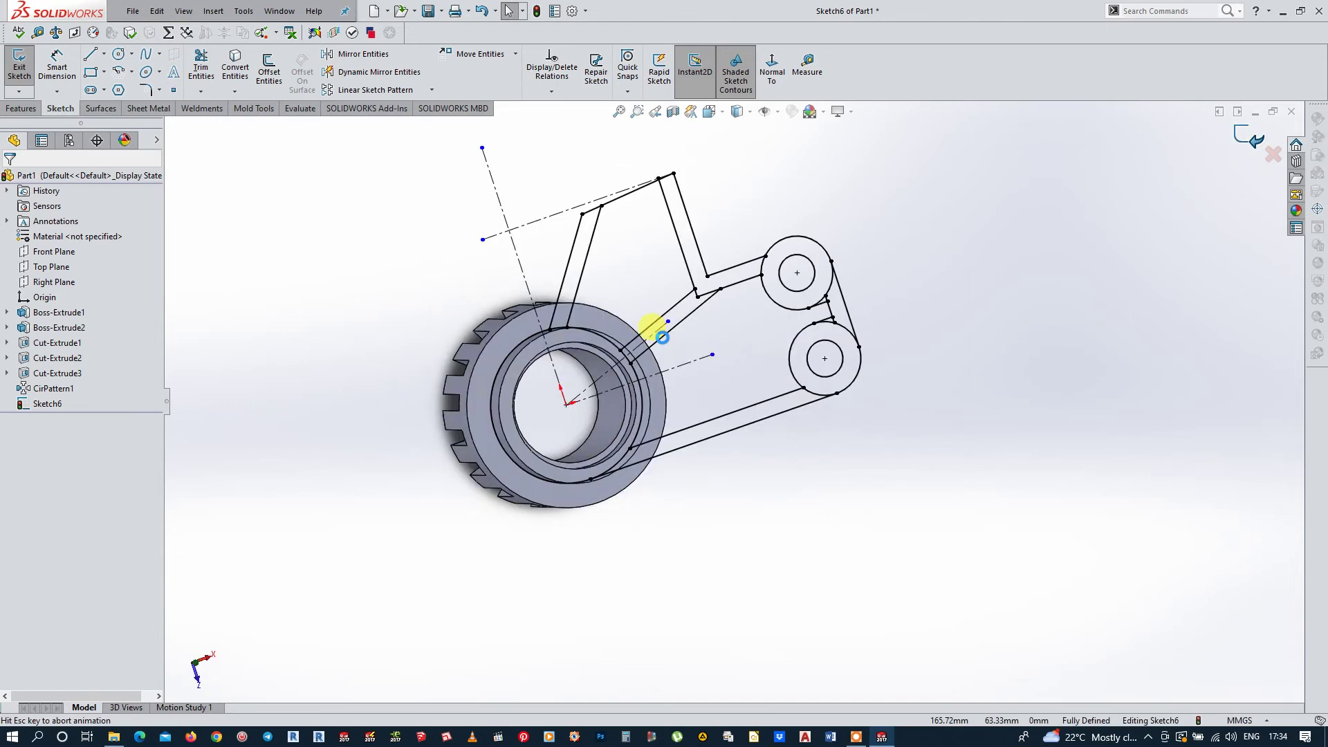
key(ctrl+b)
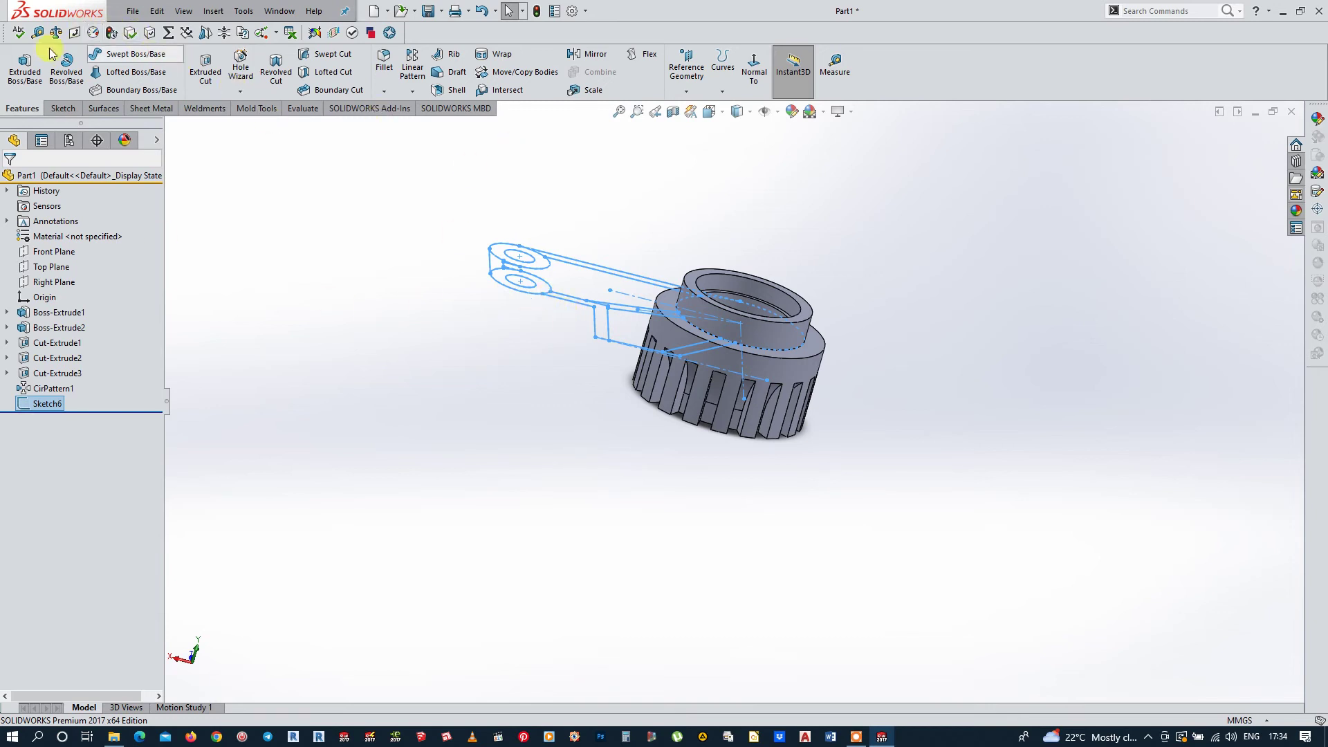
click(25, 70)
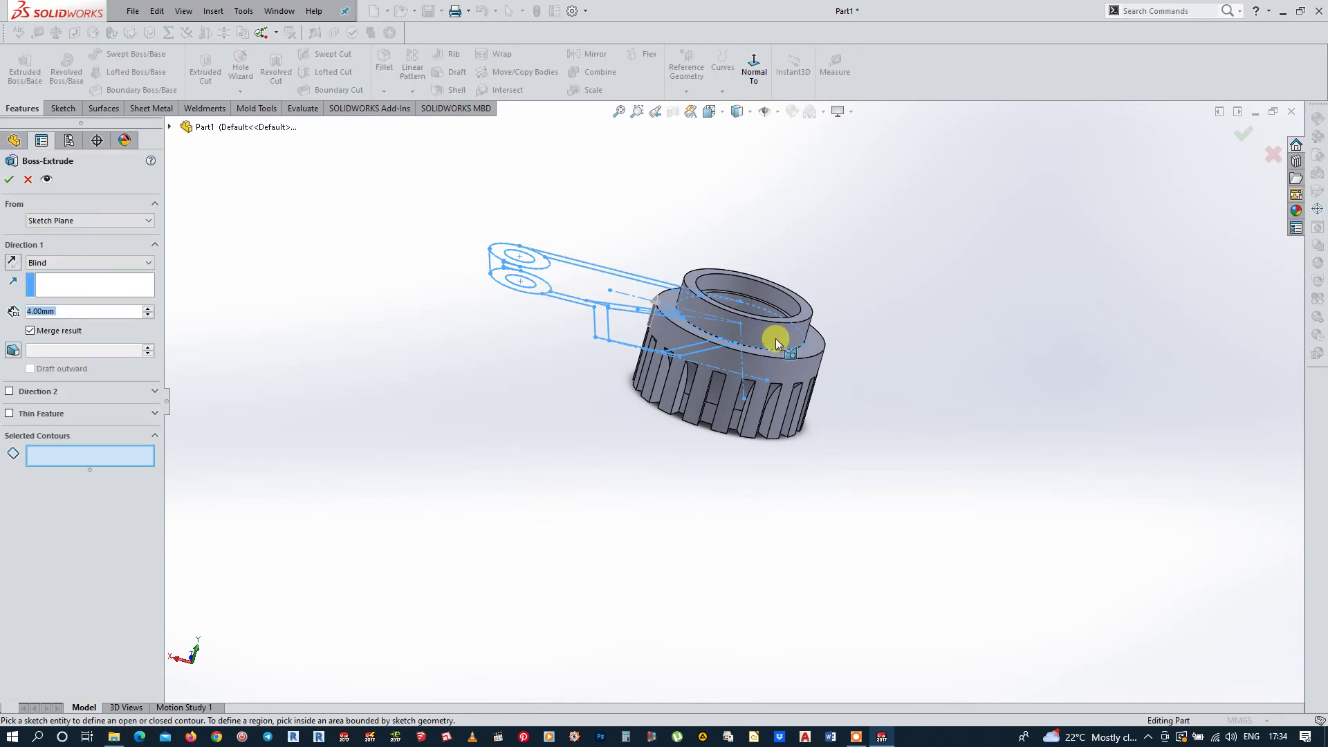
Step: Select the plate strips and arc regions around the ring as extrusion contours
mouse_move(775, 338)
middle_down()
mouse_move(653, 317)
mouse_move(638, 401)
mouse_move(678, 434)
middle_up()
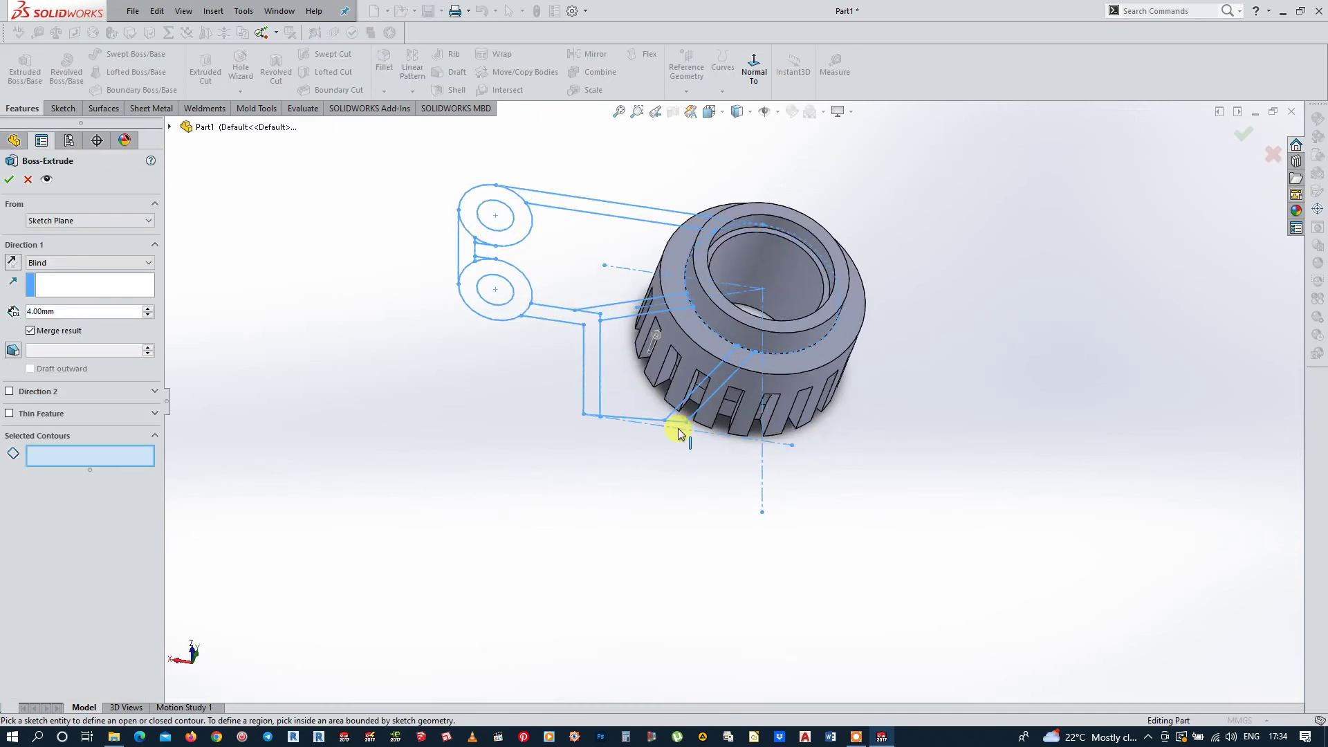
click(712, 381)
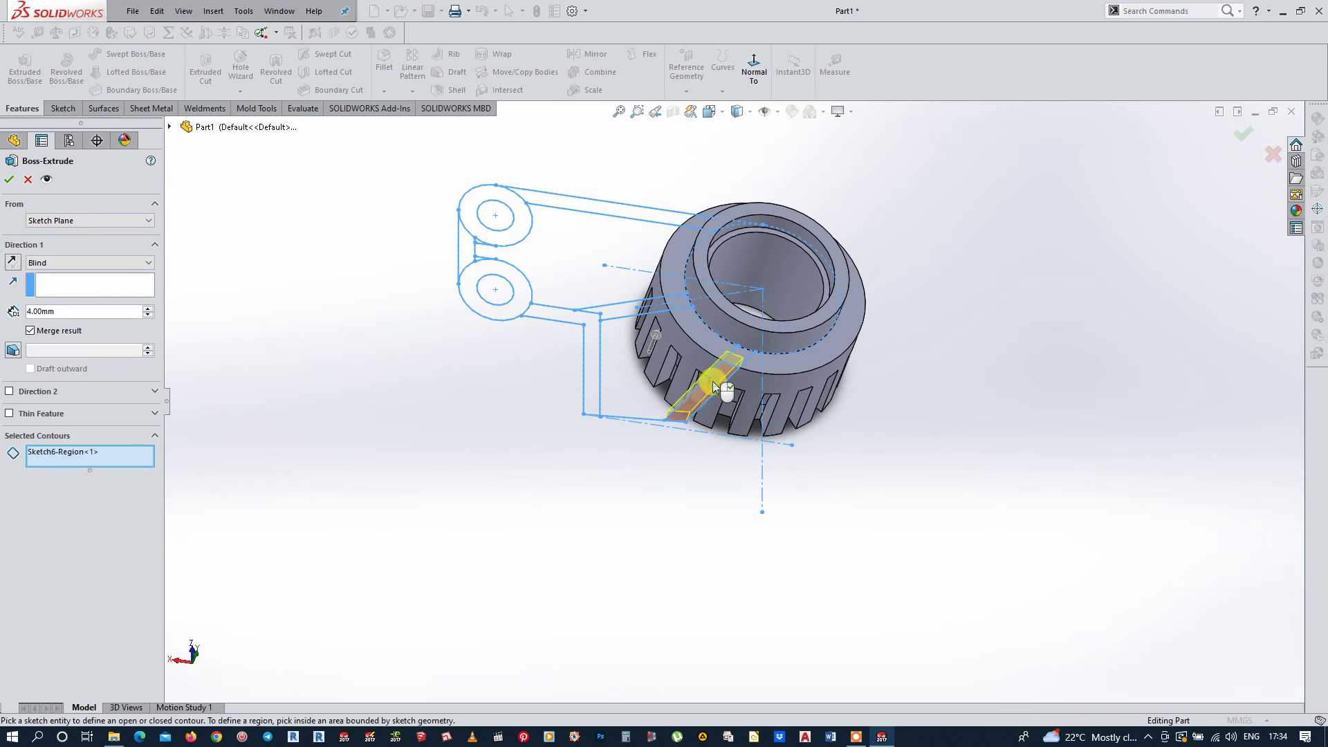
click(666, 368)
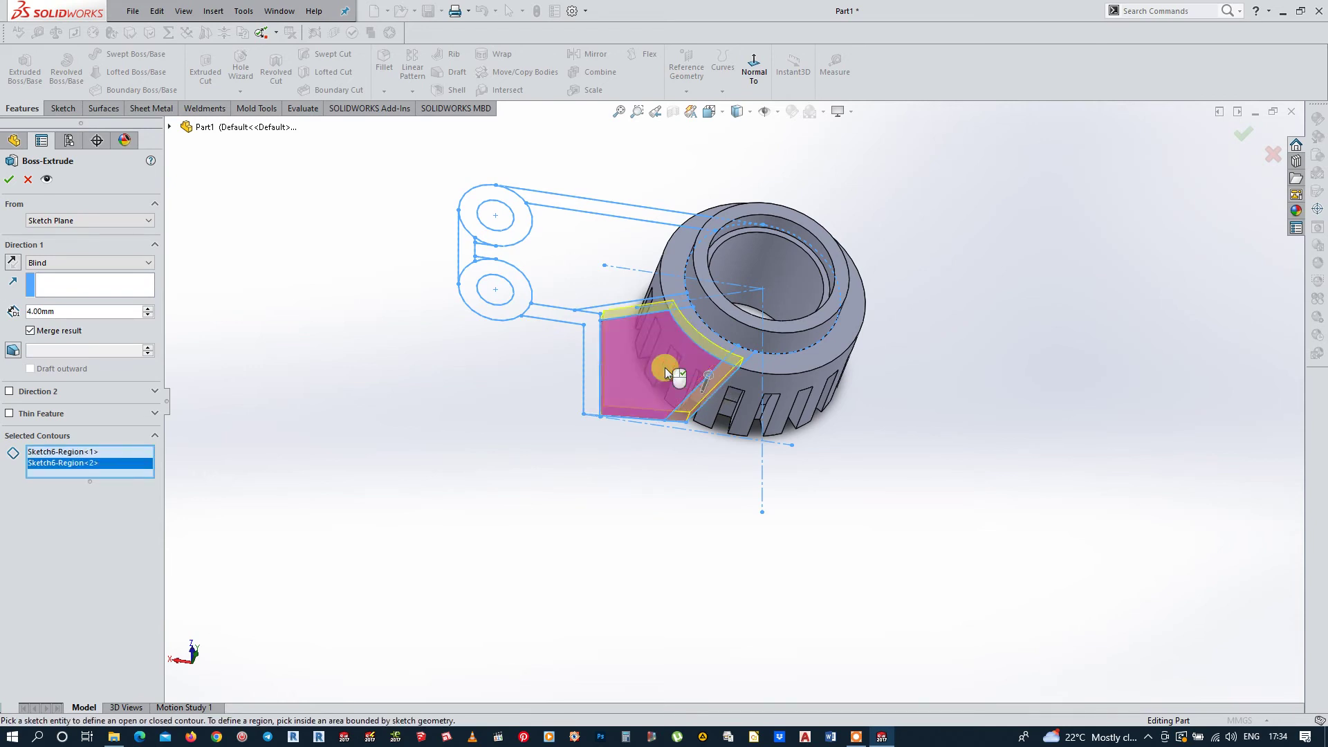
click(591, 353)
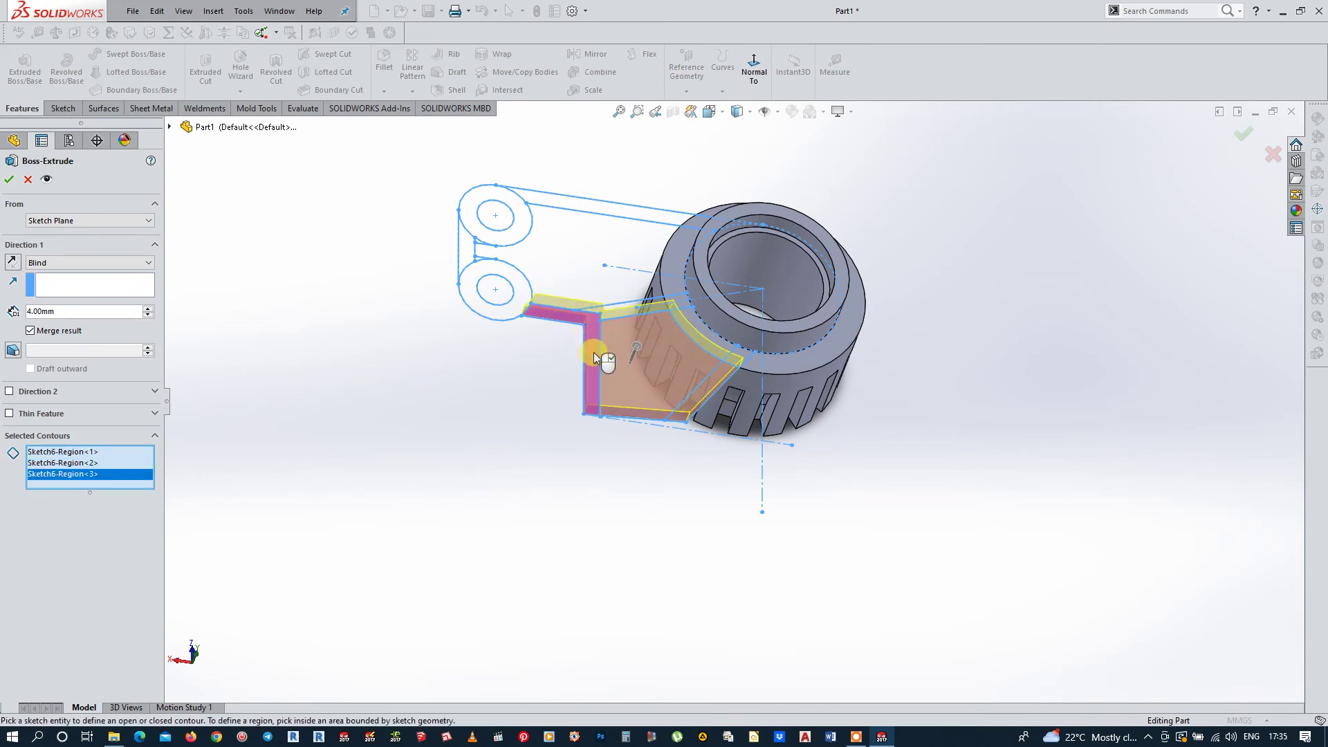
click(720, 340)
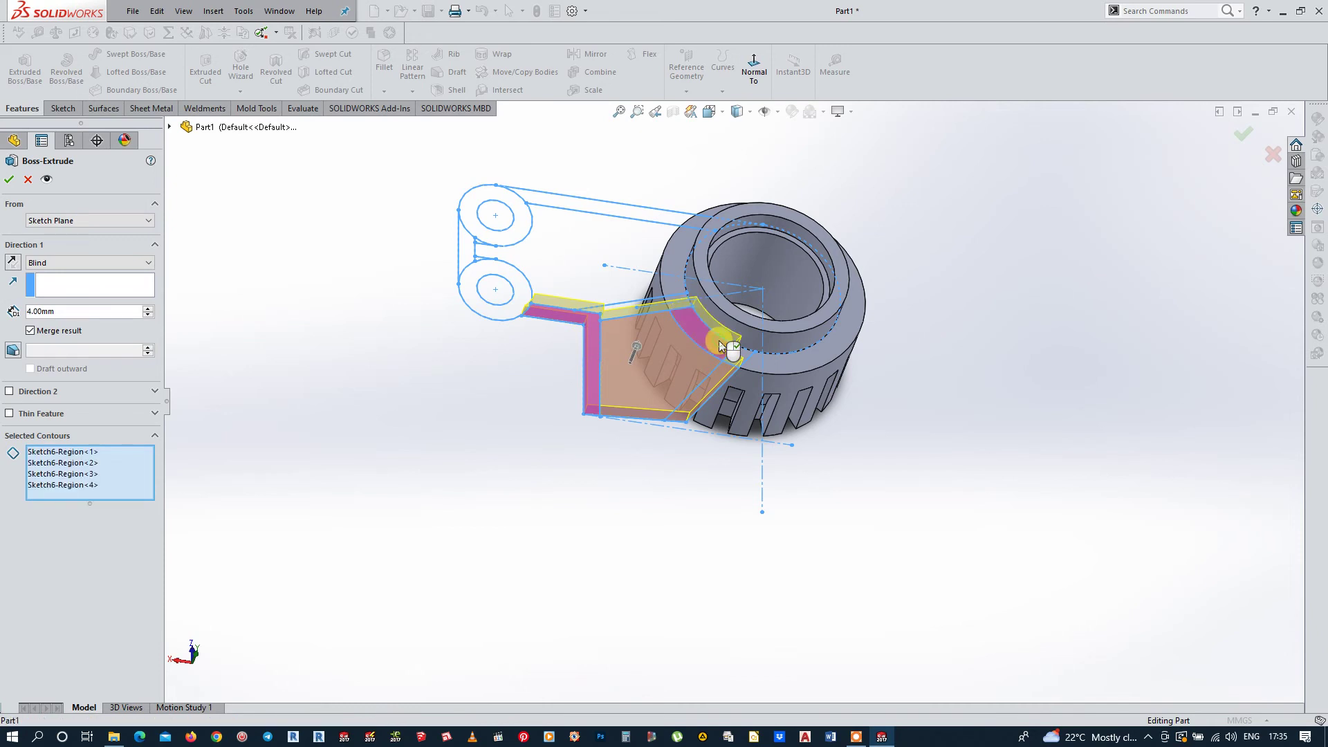
click(671, 285)
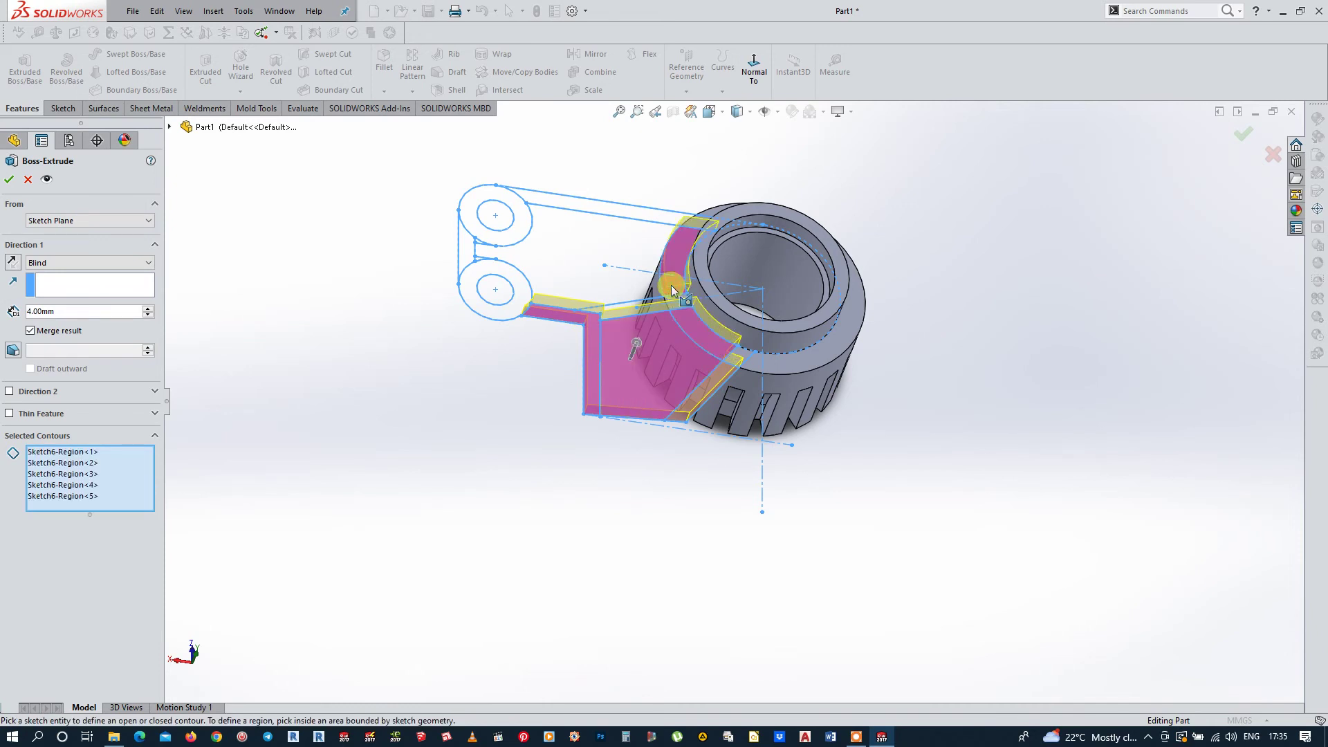
click(666, 215)
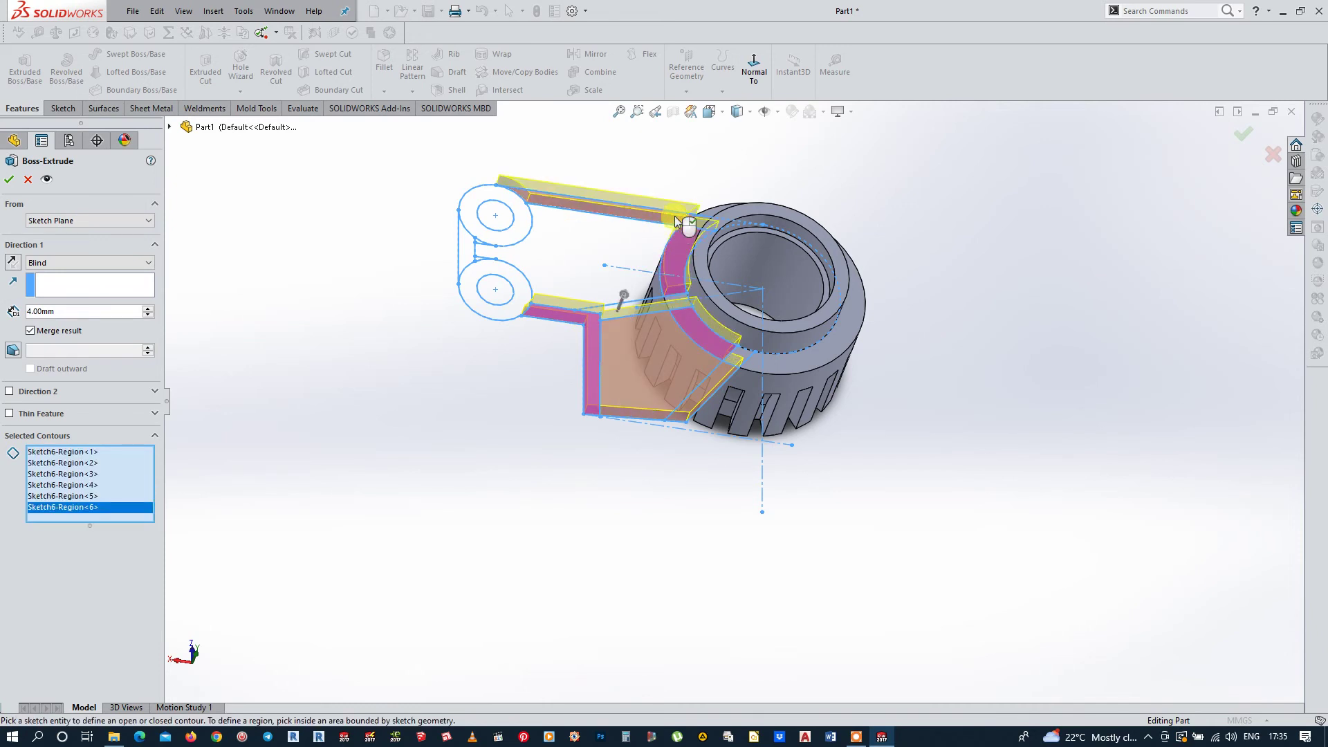
click(717, 223)
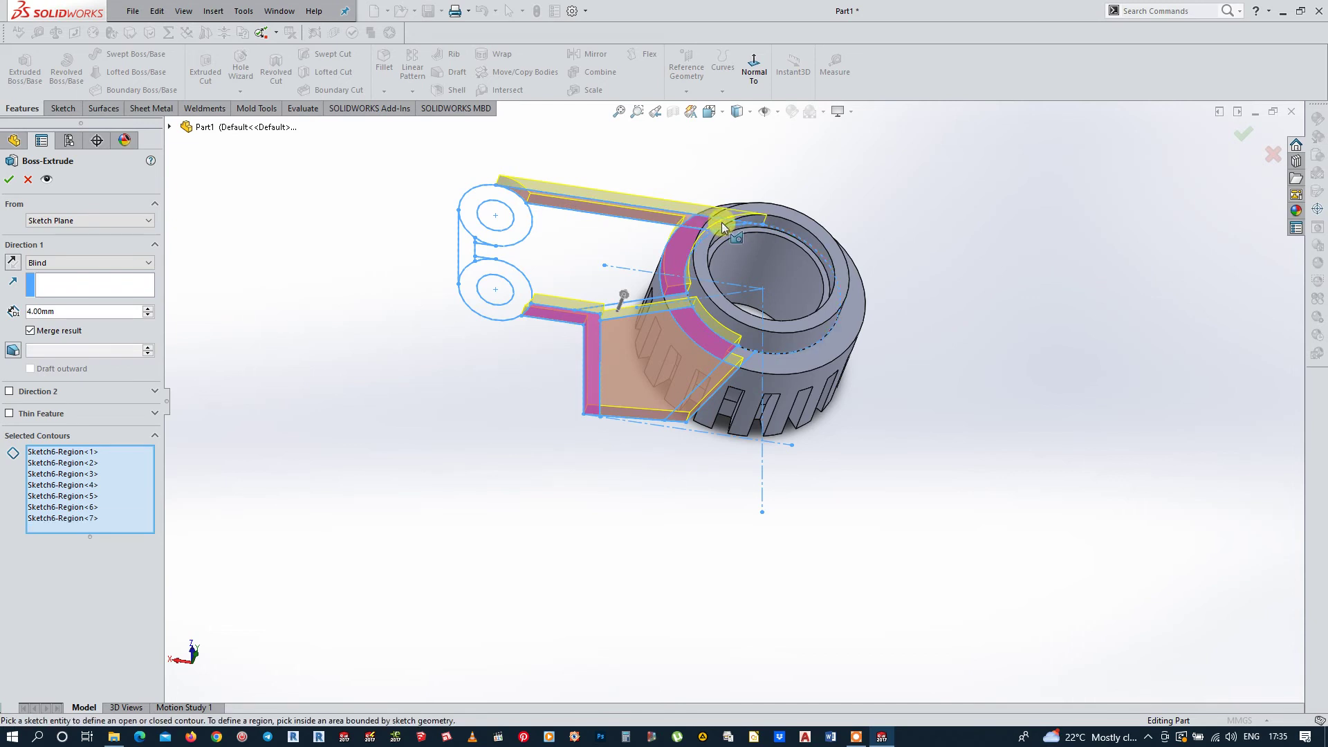
click(638, 246)
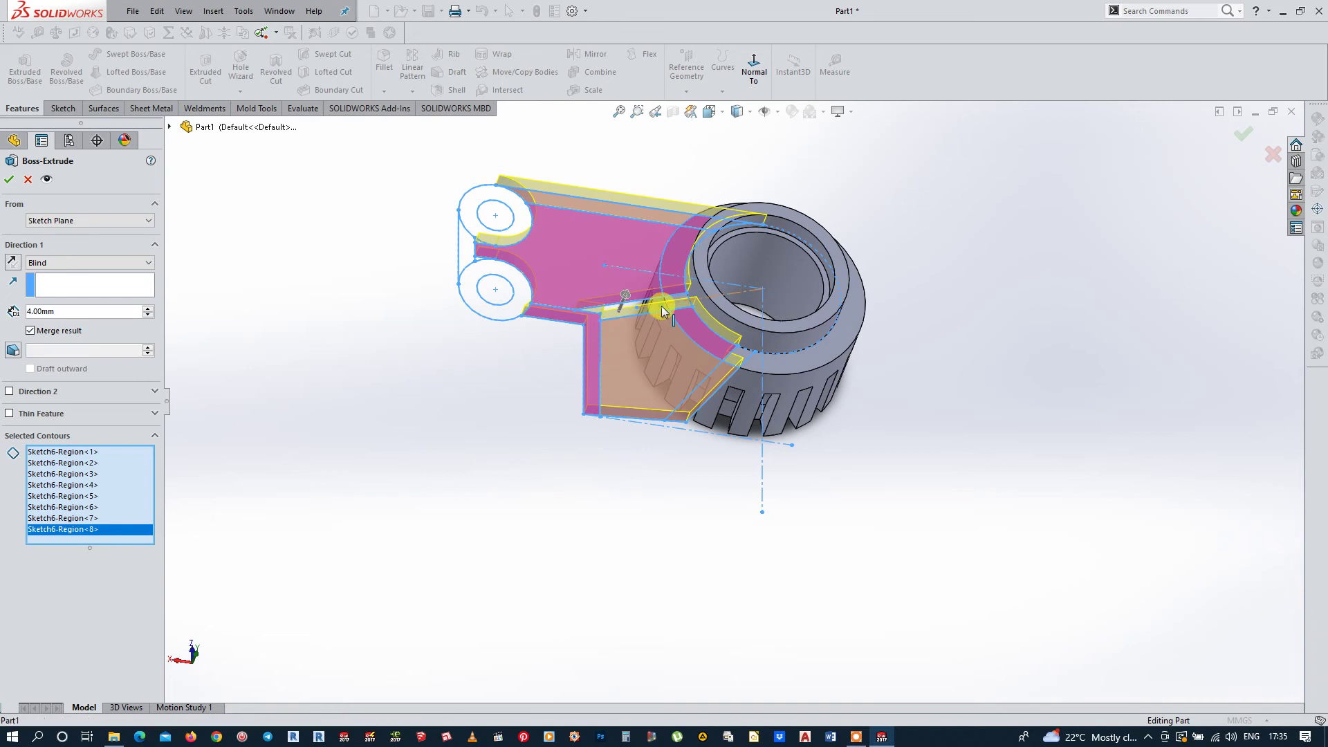
Step: Add the boss rings, the region between them and the central plate region as contours
key(ctrl+8)
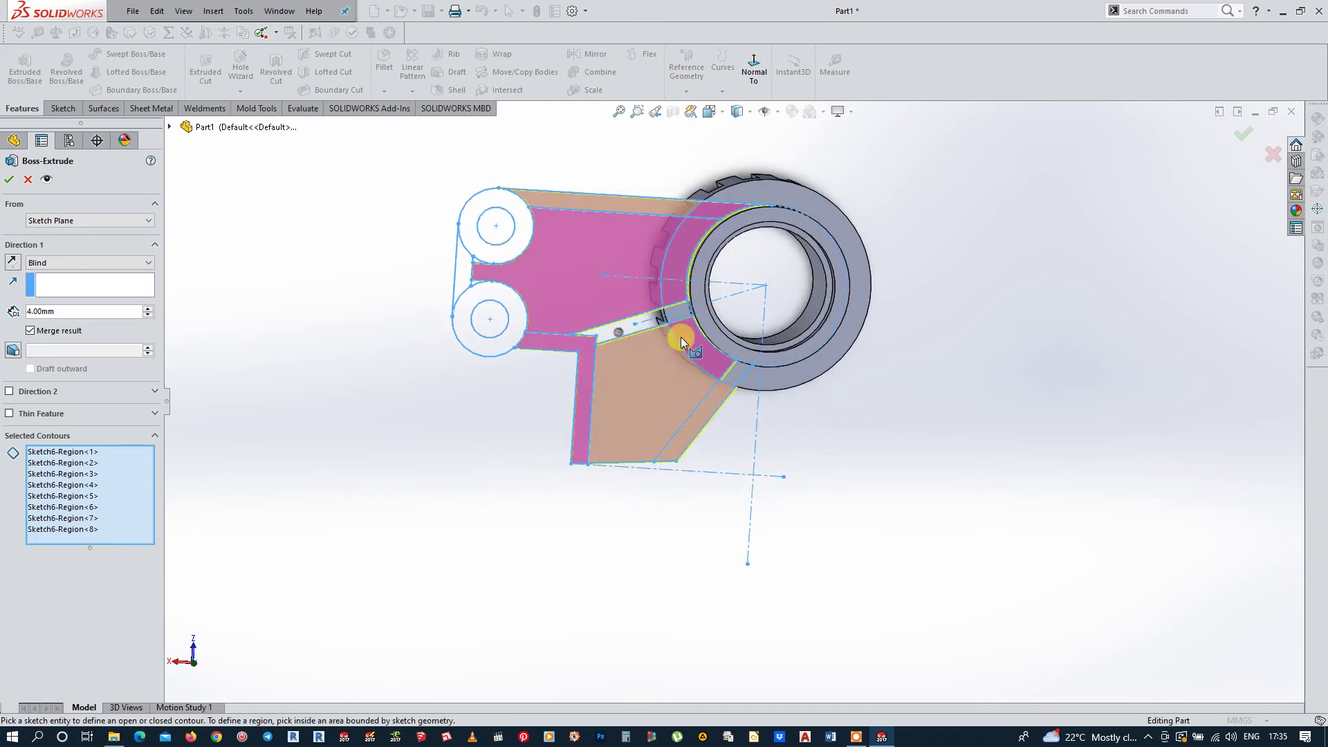
scroll(681, 328, down, 5)
click(683, 312)
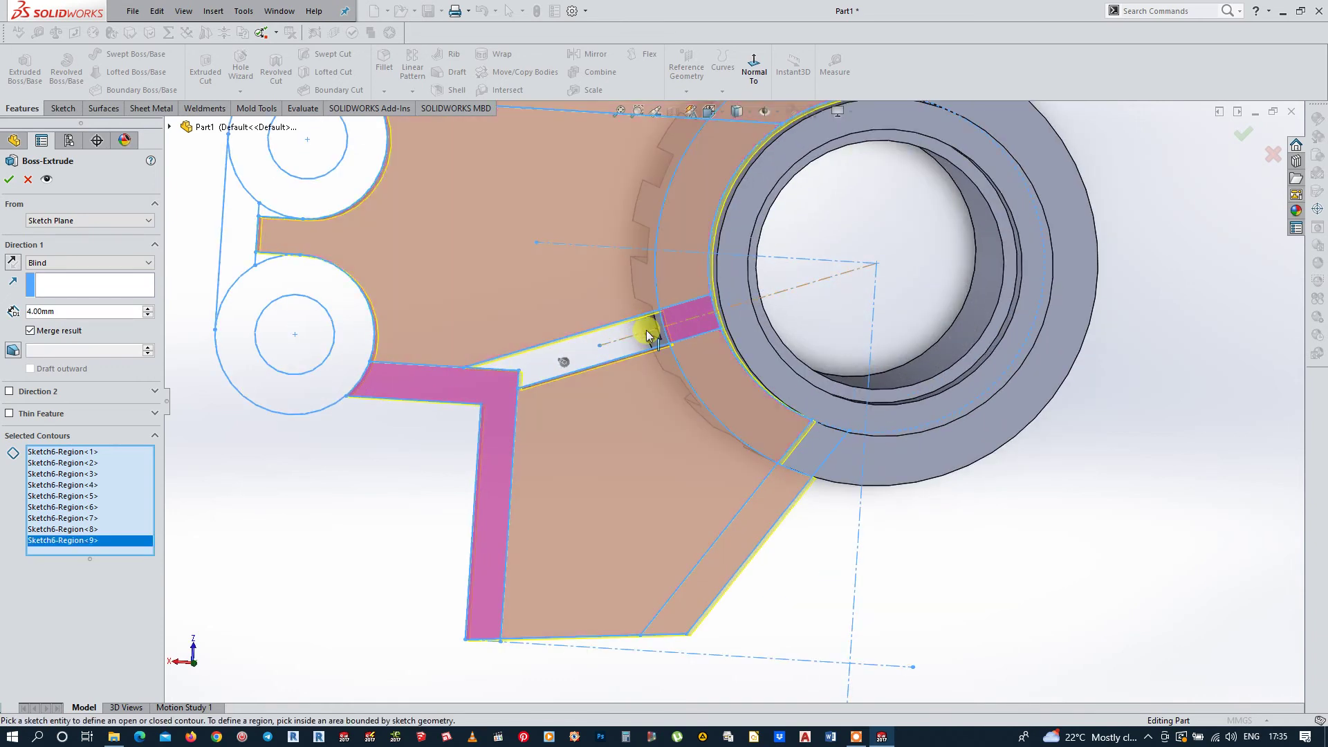
click(621, 332)
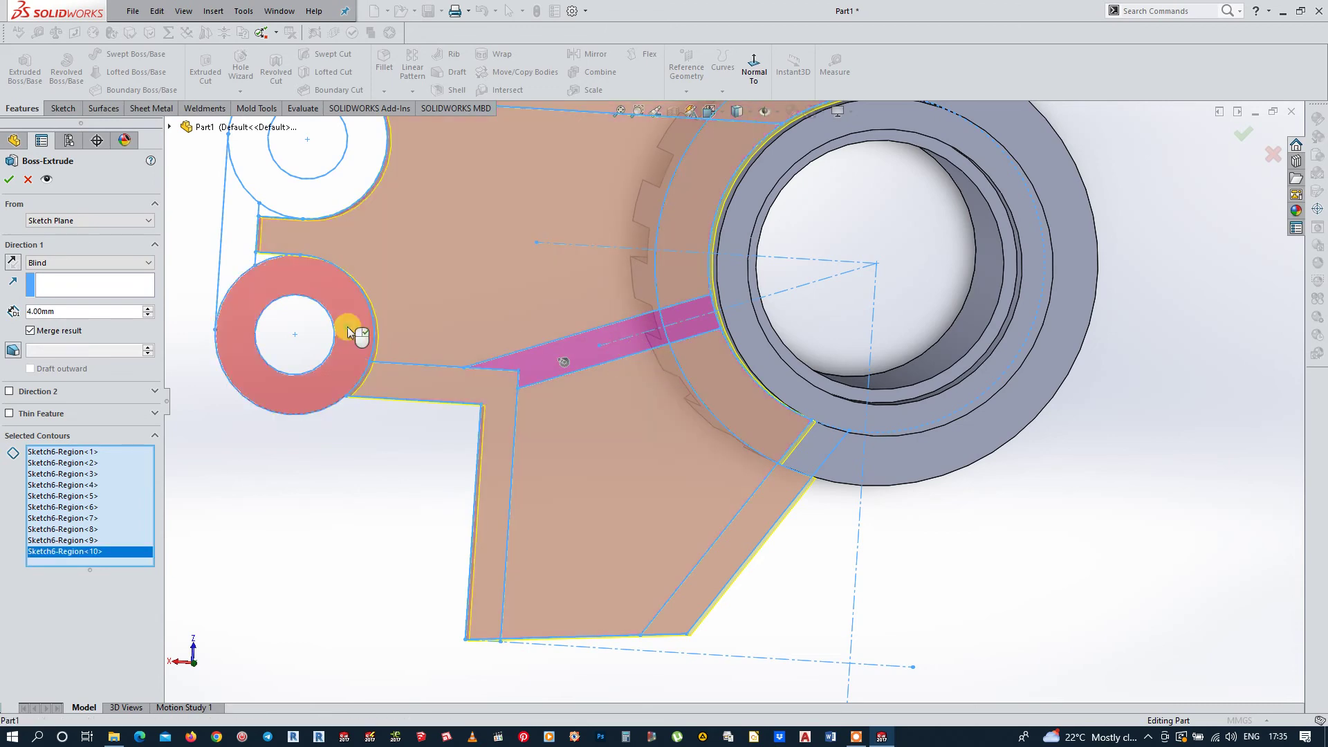
click(348, 326)
scroll(349, 325, up, 2)
scroll(430, 285, down, 3)
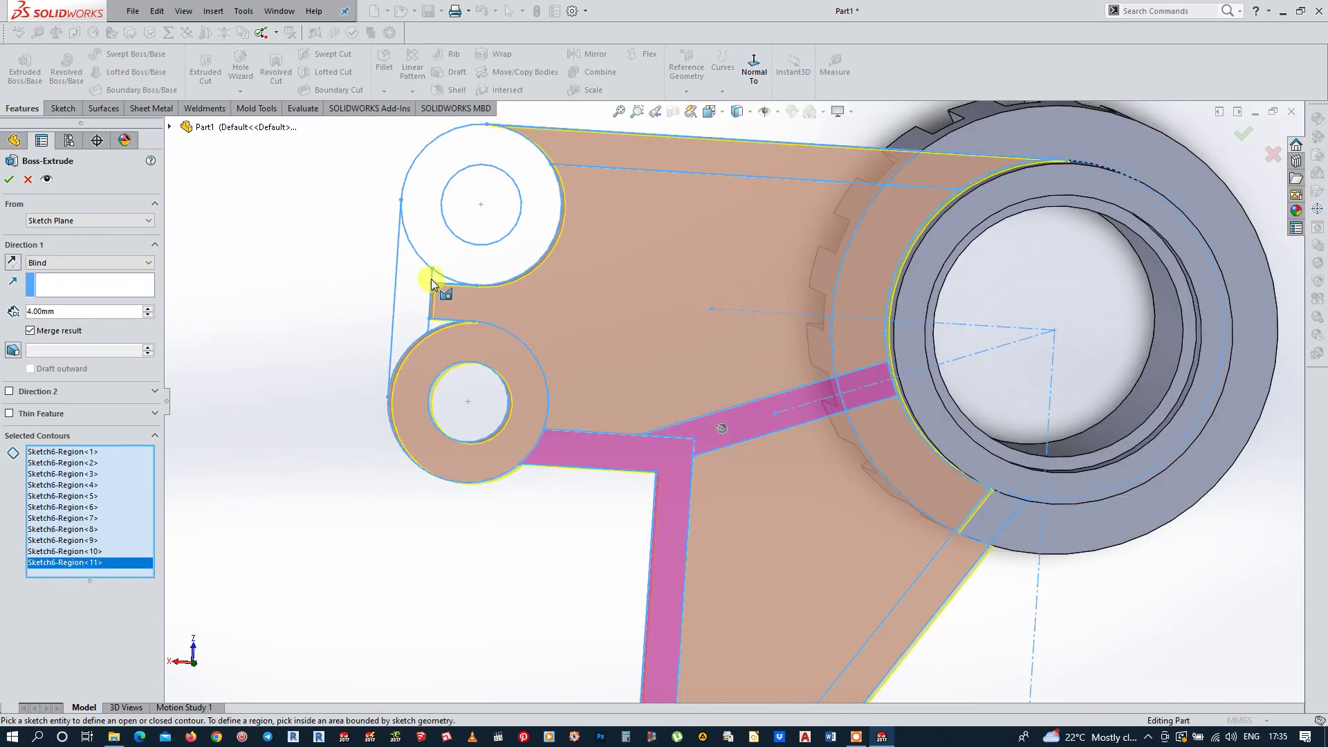
click(431, 276)
click(413, 295)
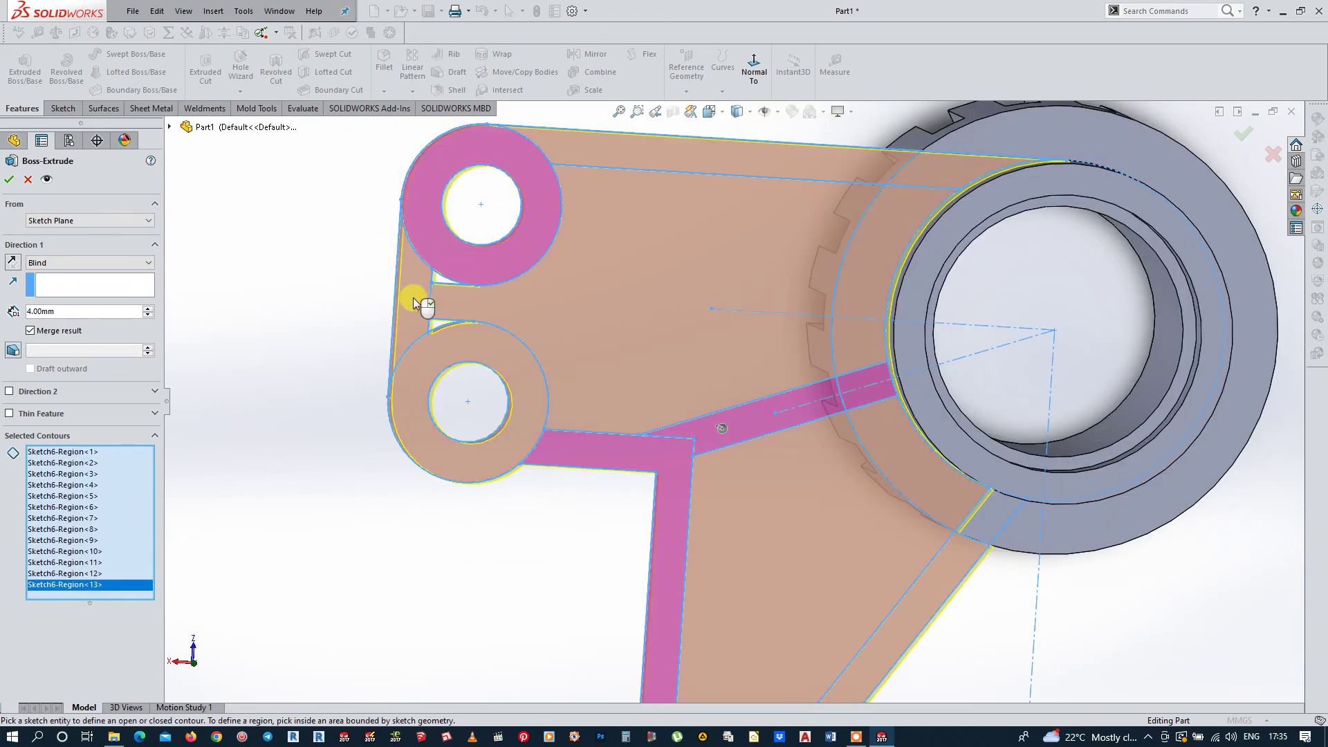
scroll(413, 298, down, 2)
click(488, 350)
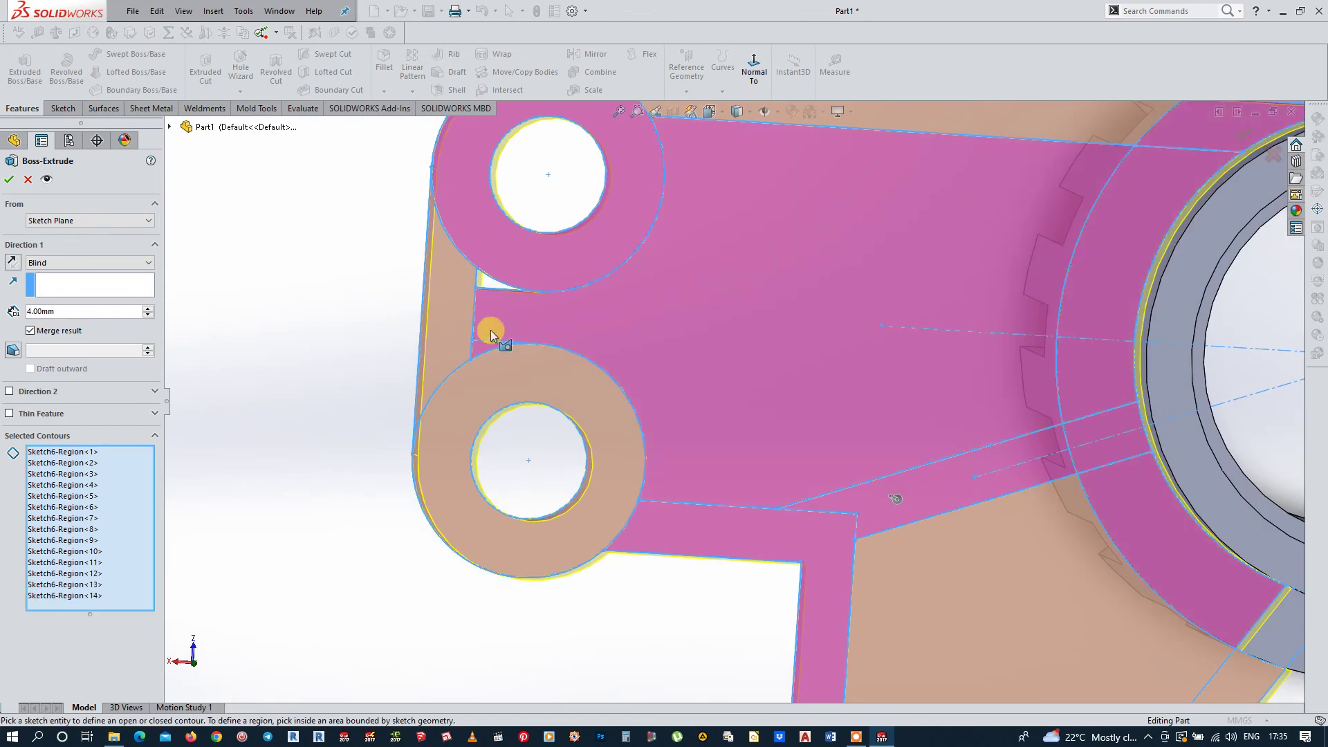
click(493, 288)
scroll(493, 288, up, 3)
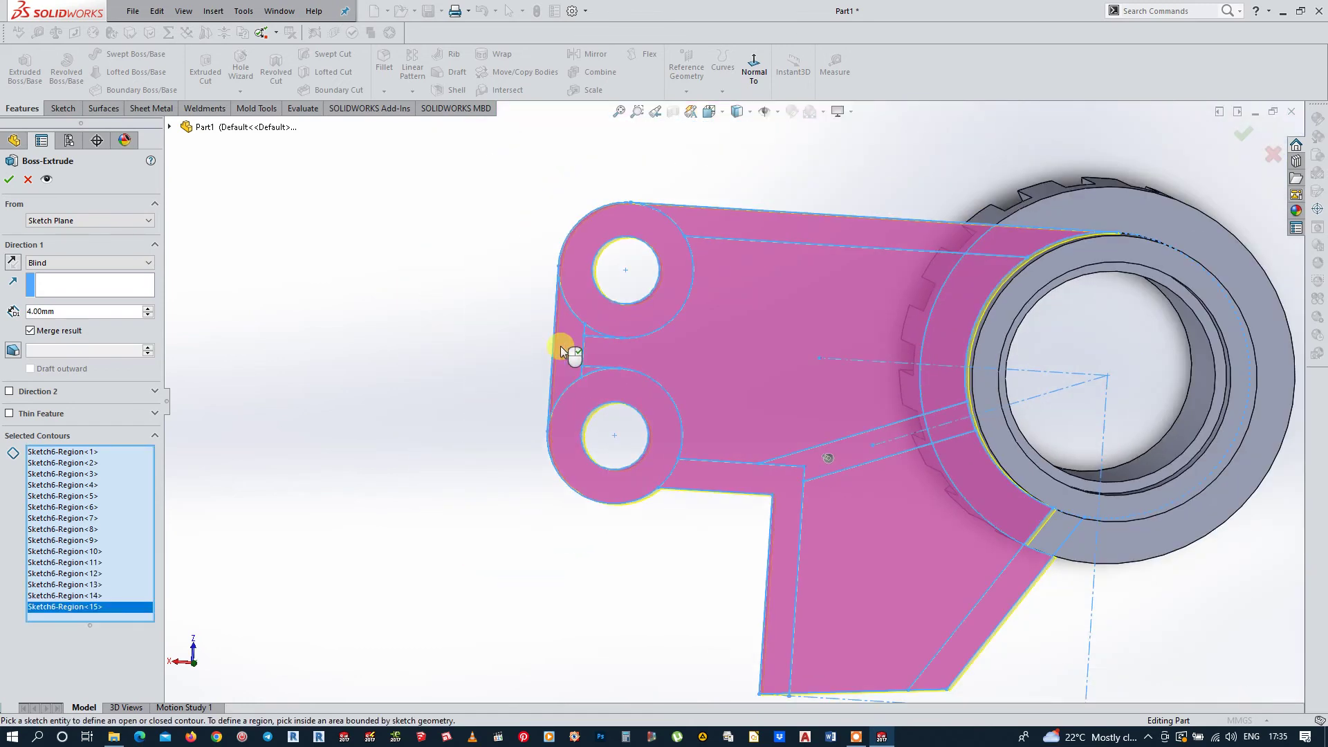
scroll(561, 346, up, 2)
Step: Add the last strip below the ring and reverse the 4 mm extrusion downward
mouse_move(1027, 525)
middle_down()
mouse_move(943, 421)
mouse_move(943, 335)
mouse_move(955, 433)
mouse_move(888, 484)
middle_up()
scroll(864, 464, down, 3)
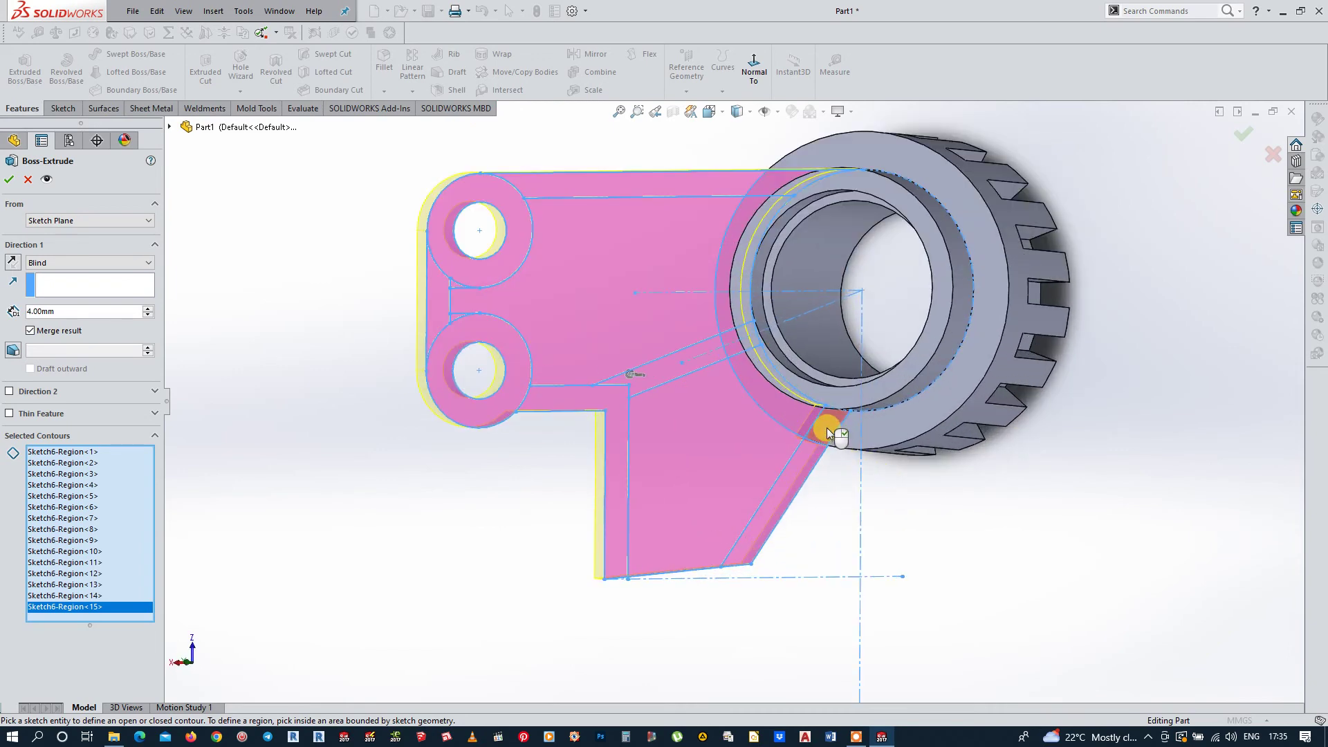
click(828, 428)
mouse_move(964, 460)
middle_down()
mouse_move(973, 299)
mouse_move(1011, 169)
middle_up()
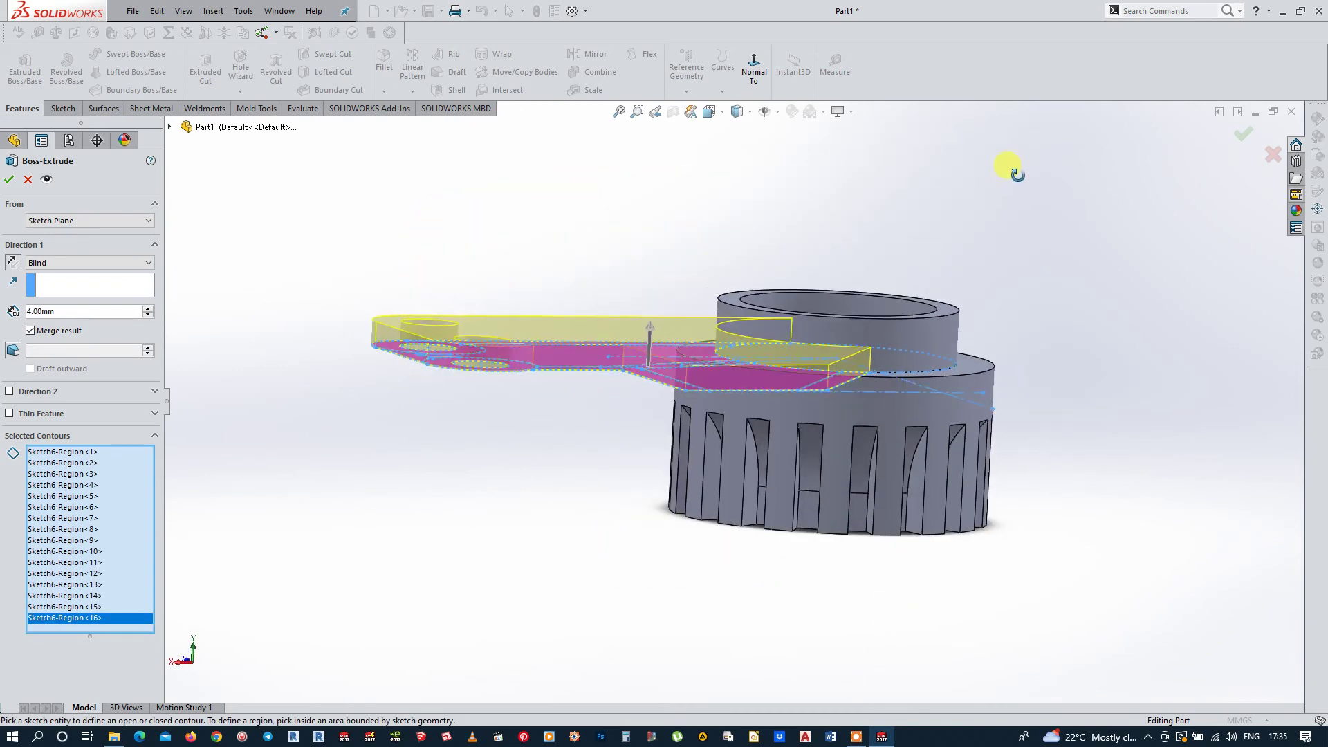
click(12, 260)
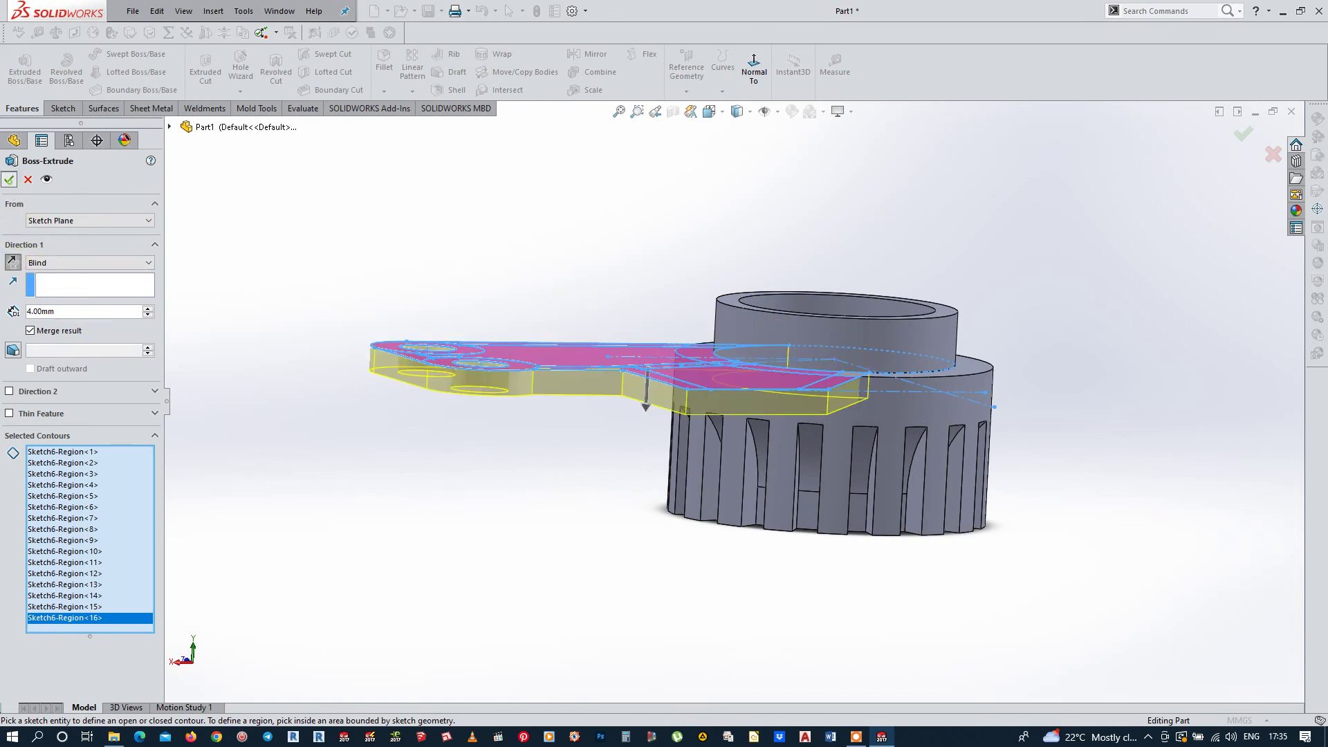
Step: Accept the 4 mm bracket plate extrusion Boss-Extrude3, then reselect its Sketch6
click(9, 179)
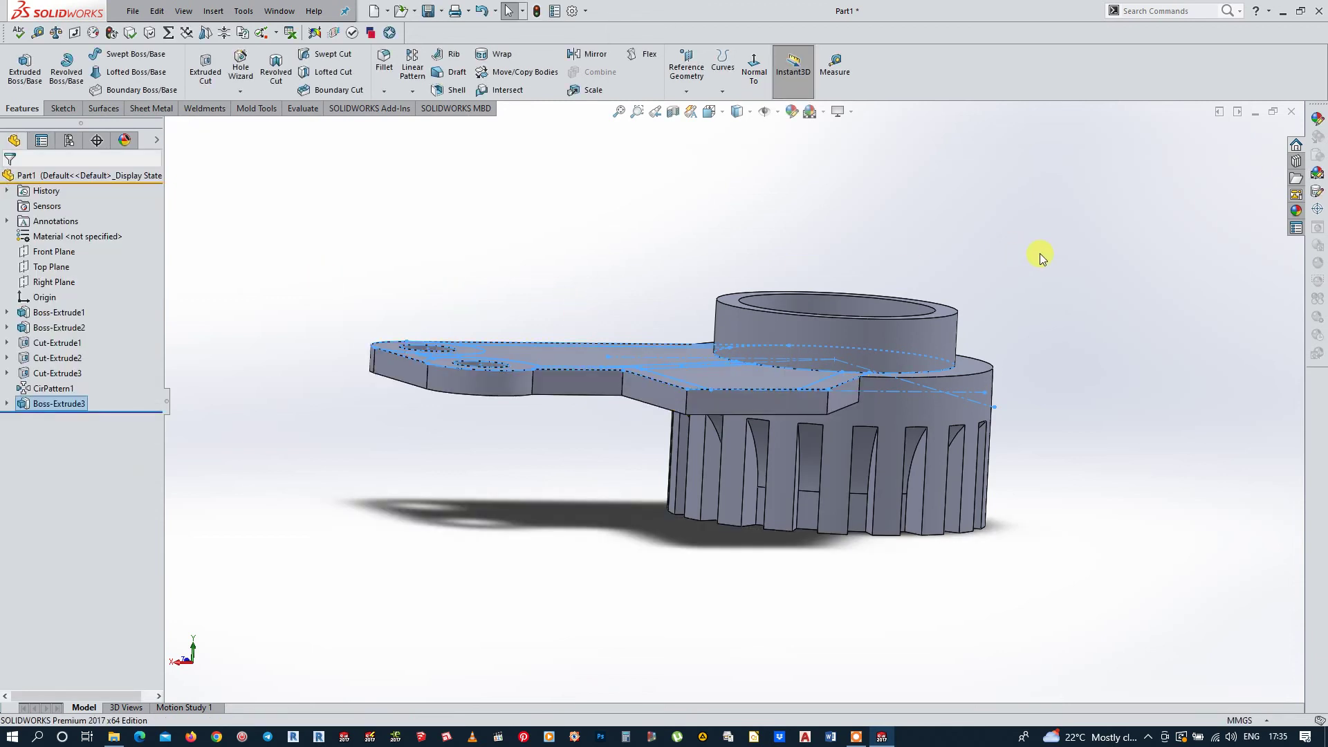
middle_drag(1121, 275, 1049, 424)
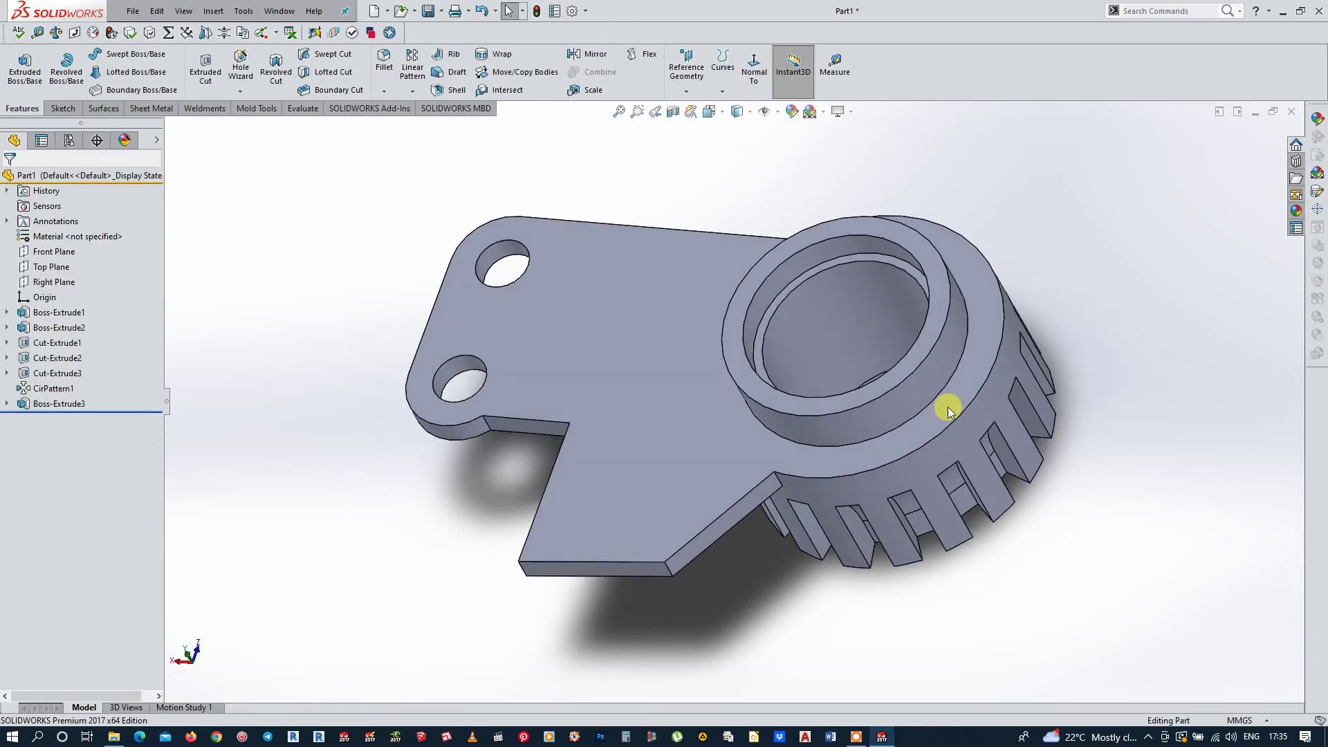
middle_drag(391, 522, 489, 528)
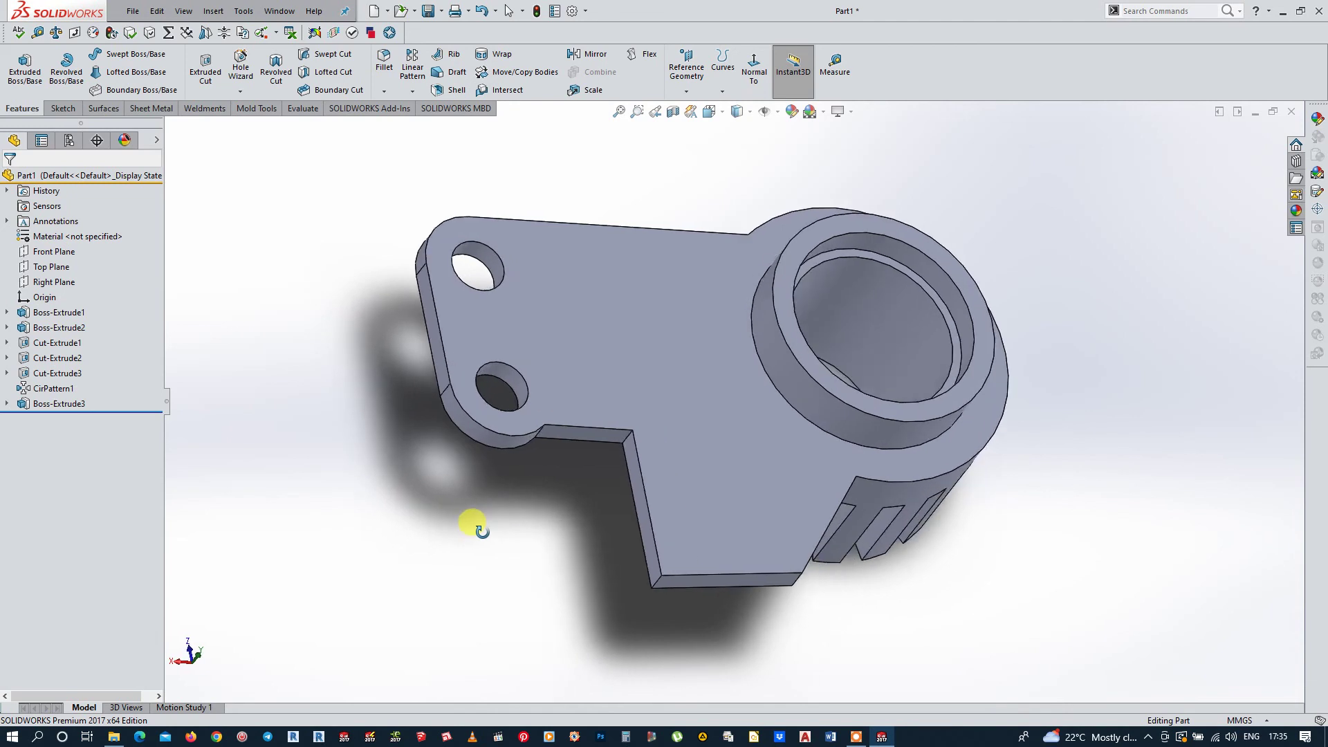
click(6, 404)
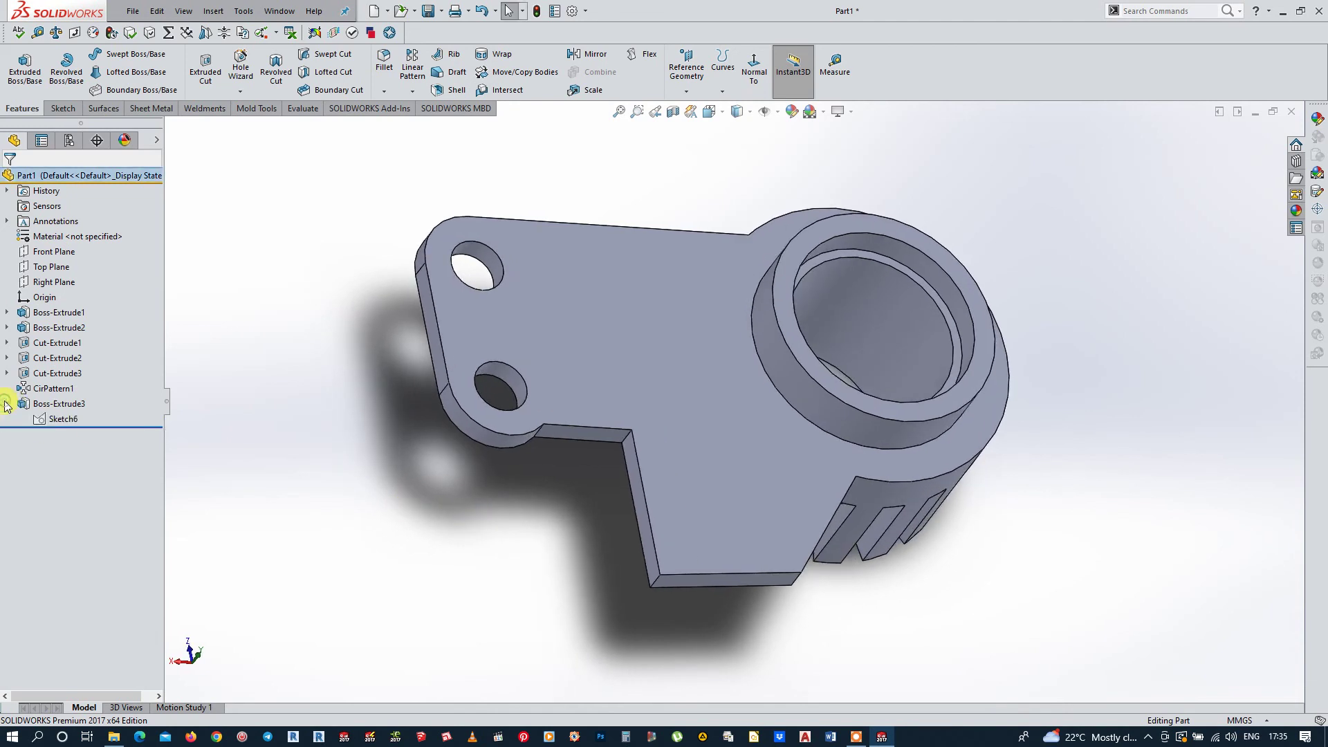
click(49, 419)
Step: Start a new Boss-Extrude from Sketch6 and pick the first seven strip and hole-ring regions
click(25, 69)
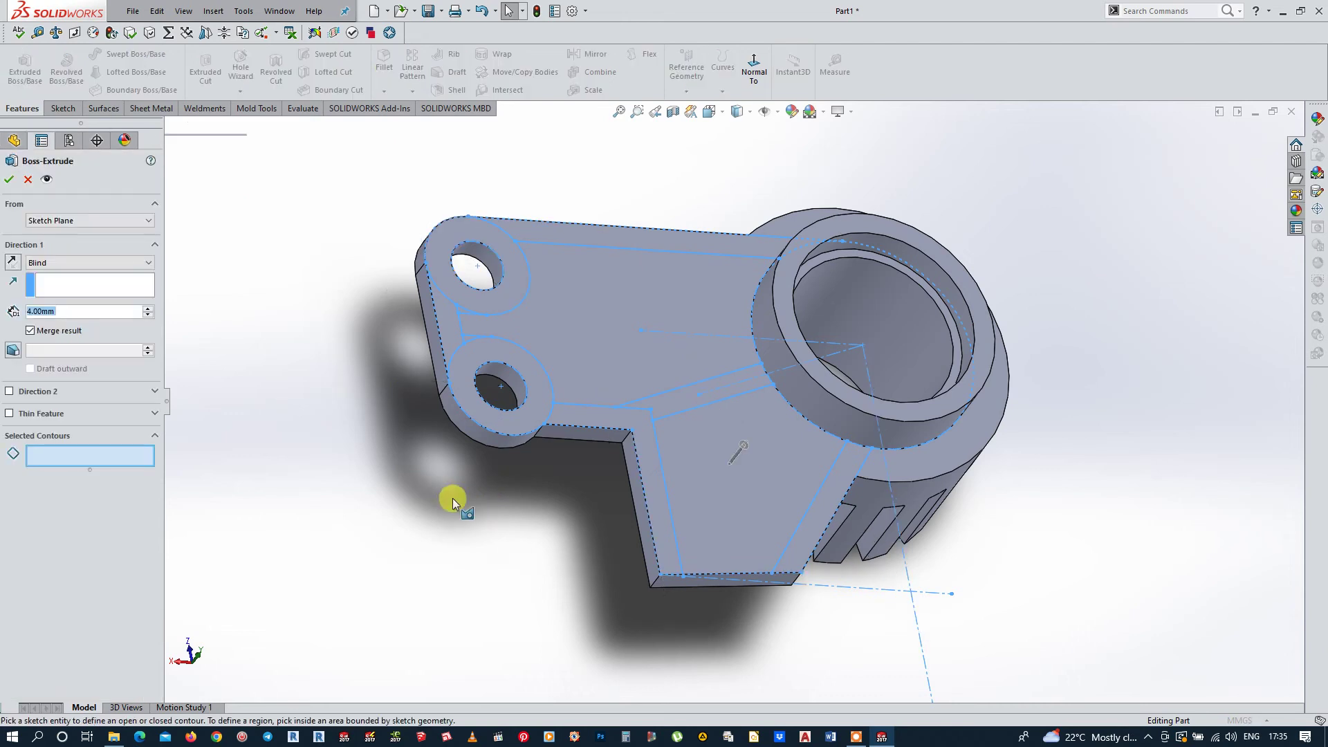
click(834, 492)
click(857, 458)
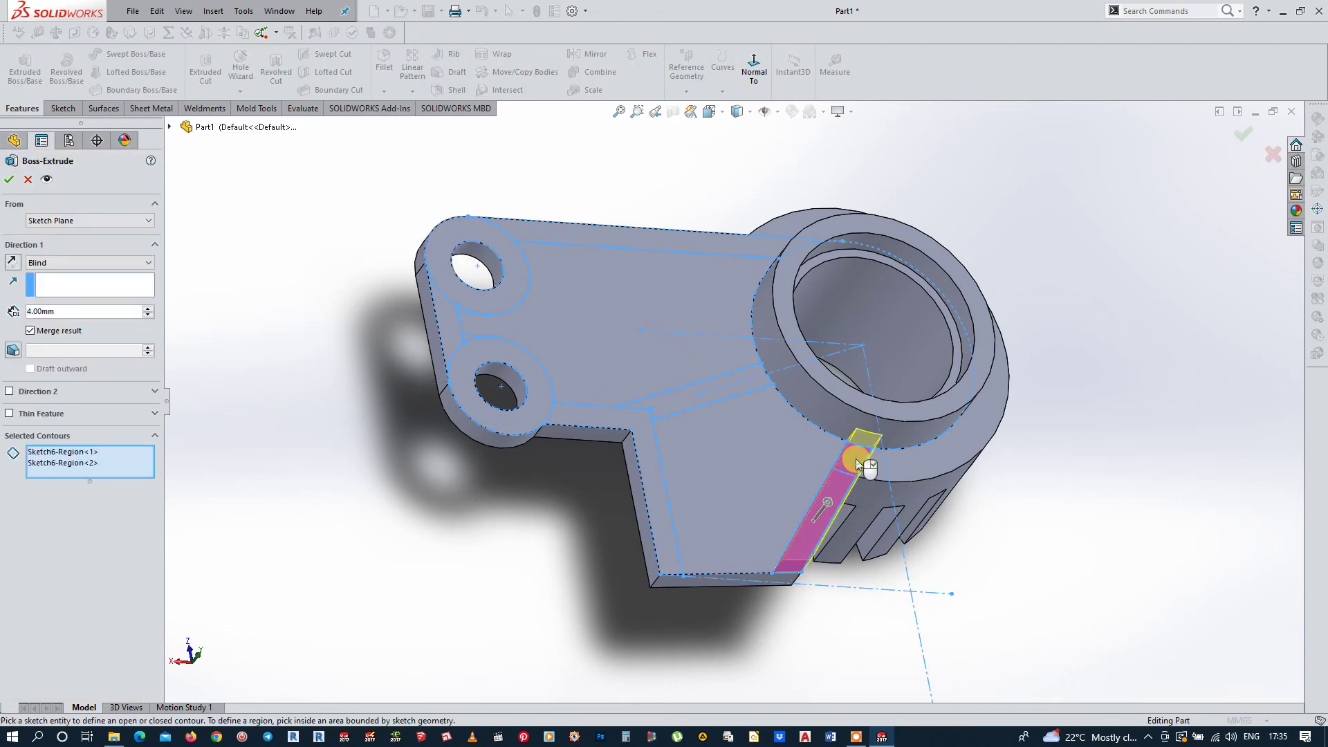
click(689, 395)
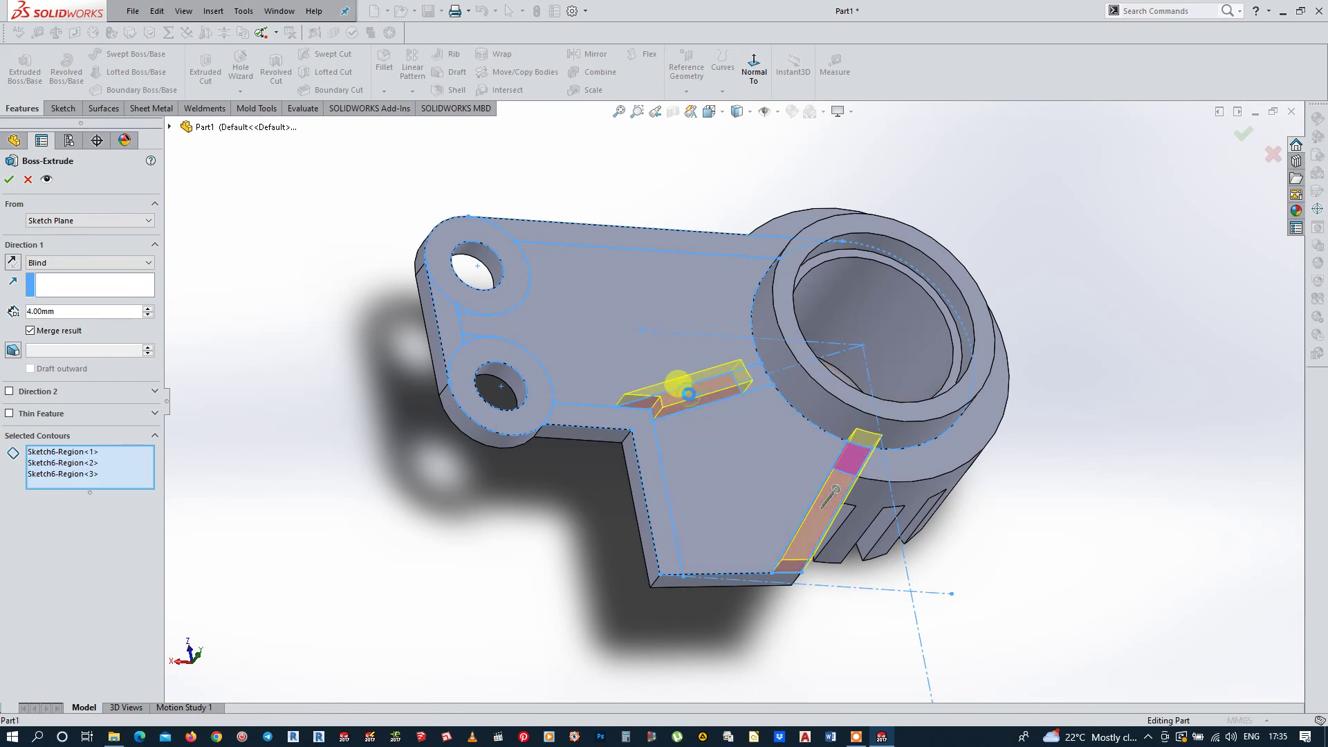
click(758, 382)
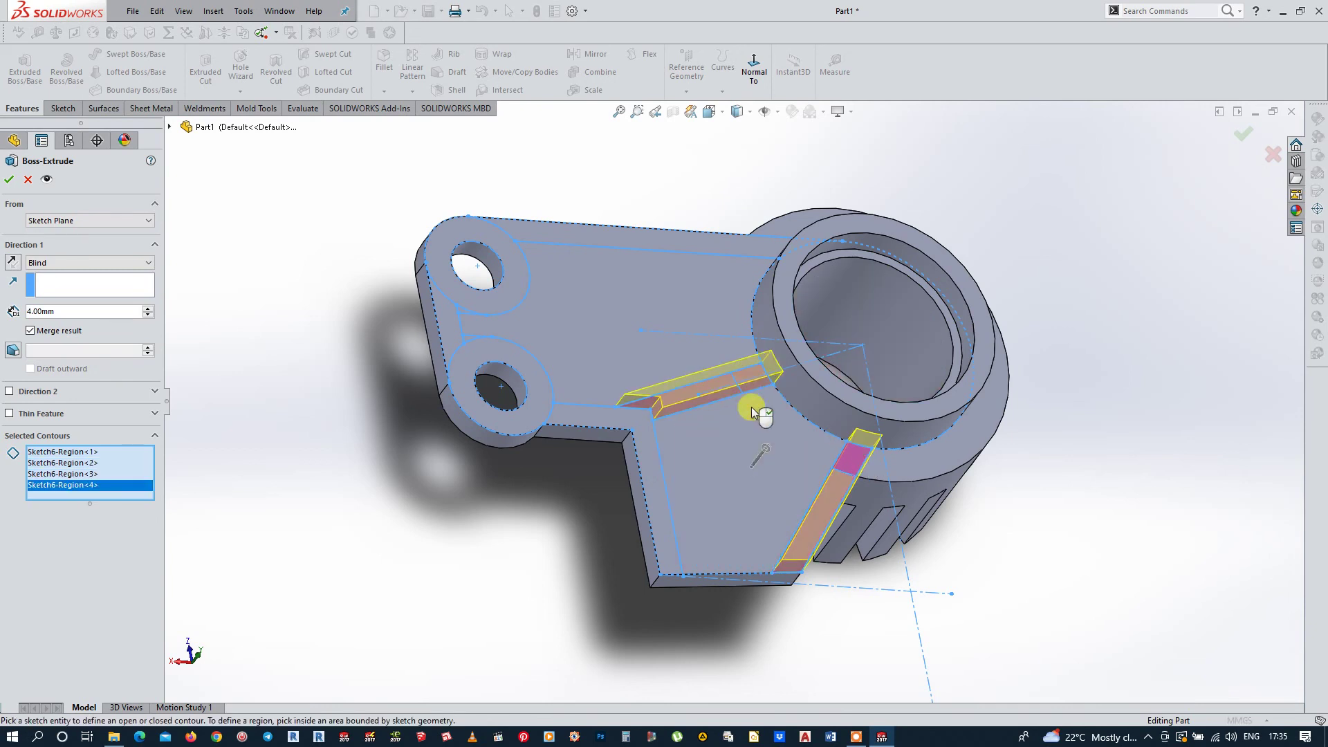
click(654, 475)
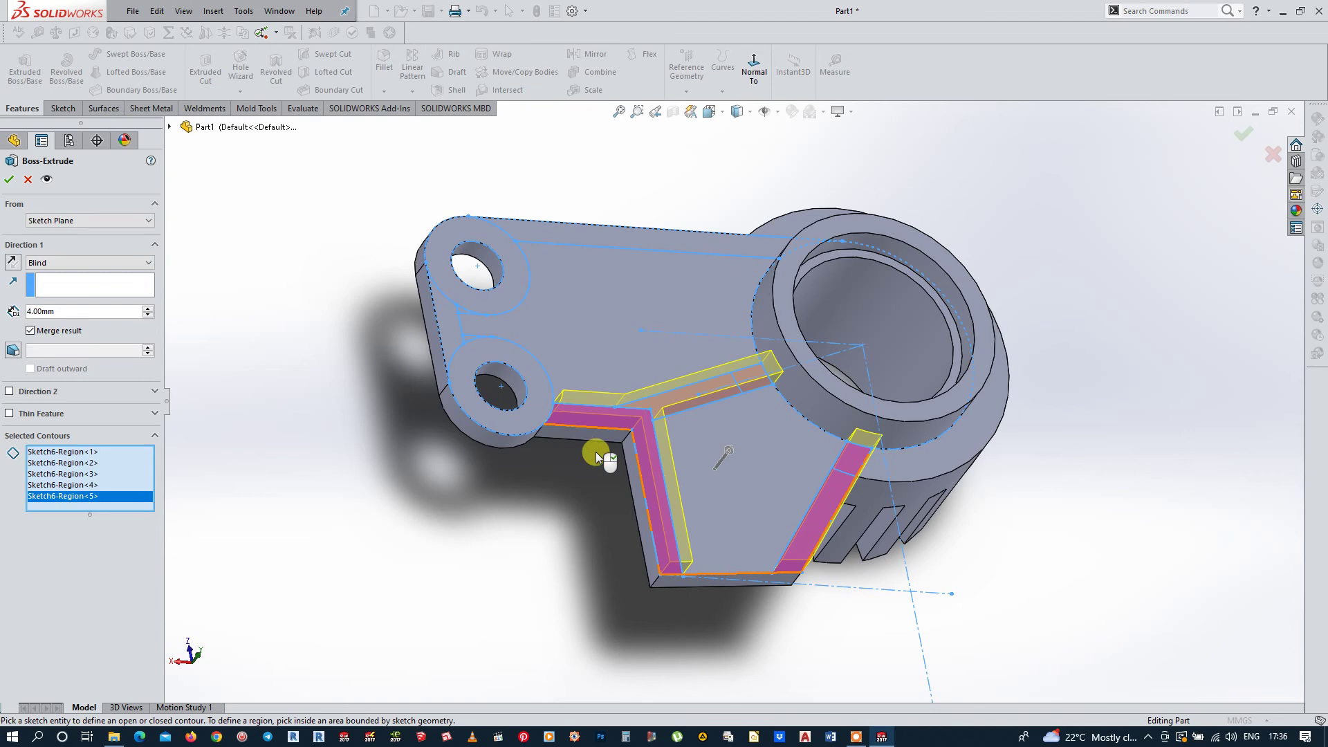
click(537, 409)
click(447, 329)
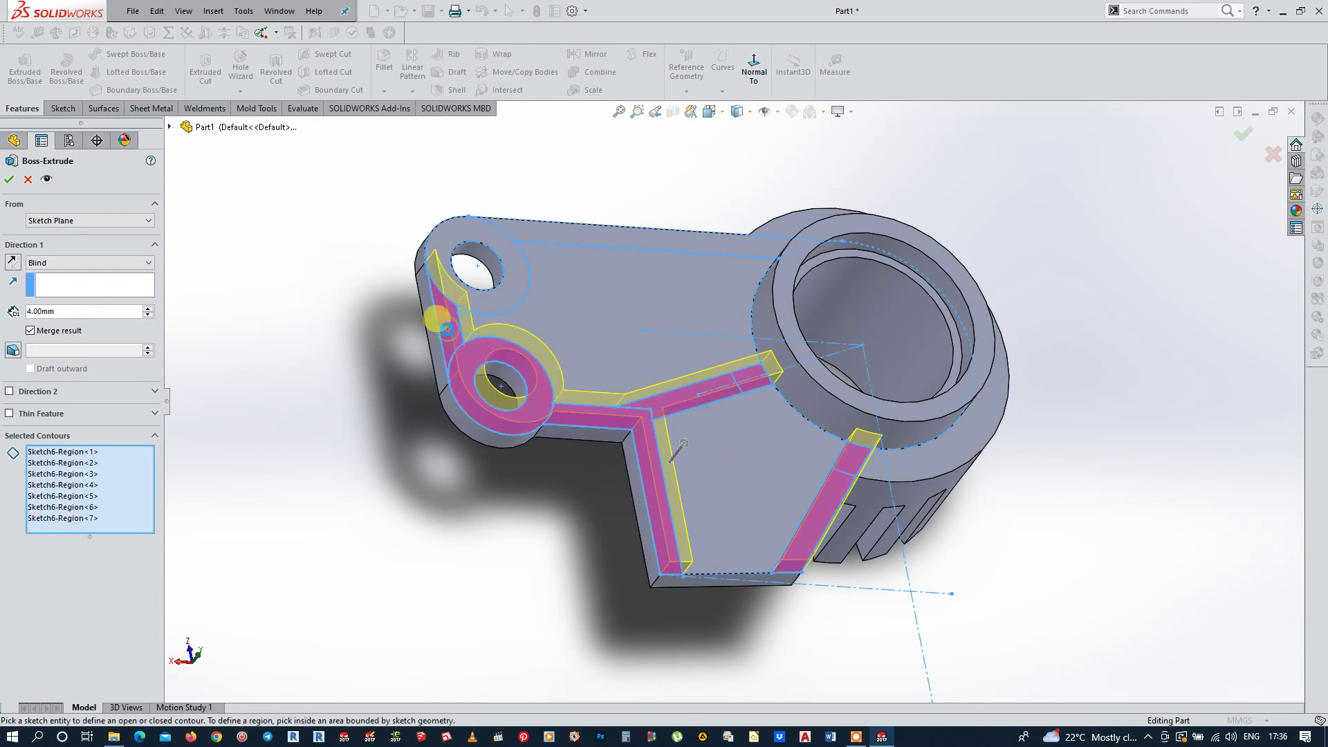
Step: Add the remaining five regions, including the upper hole ring, bringing contours to twelve
scroll(456, 330, down, 3)
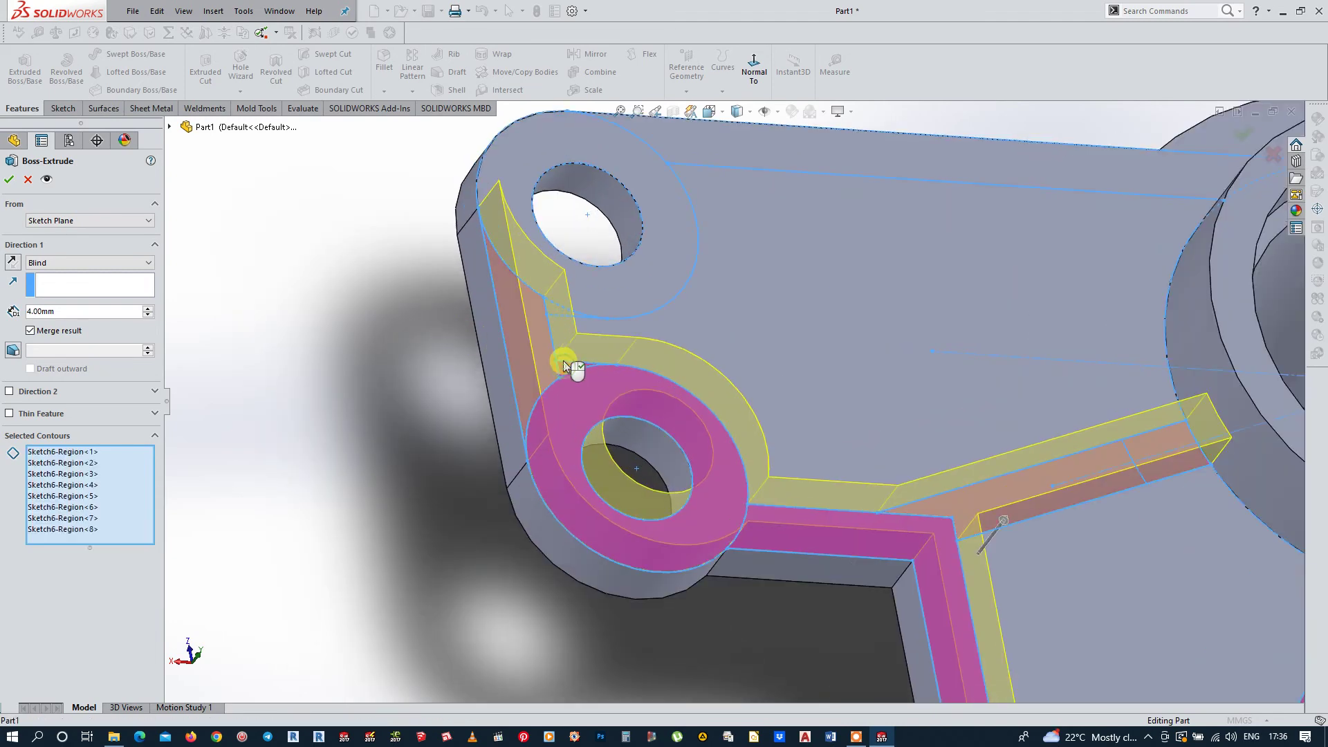
click(559, 311)
click(555, 310)
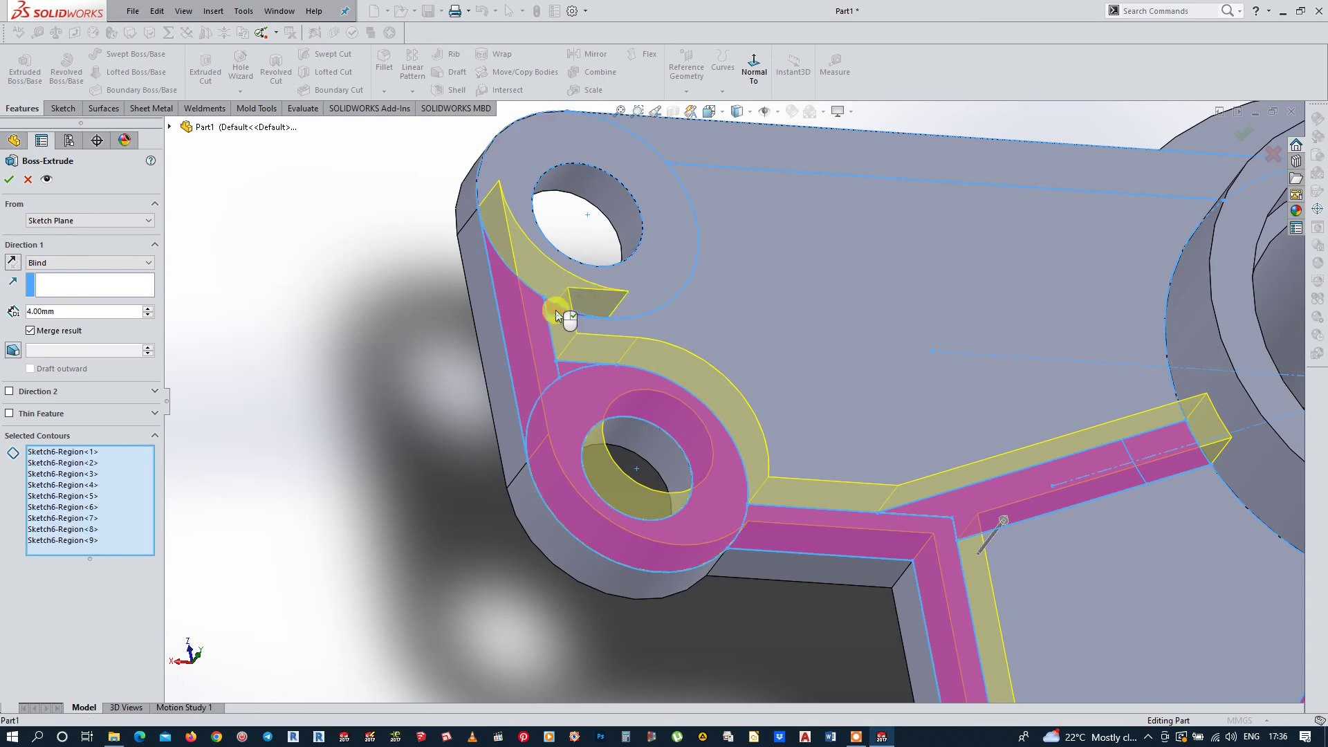
click(644, 291)
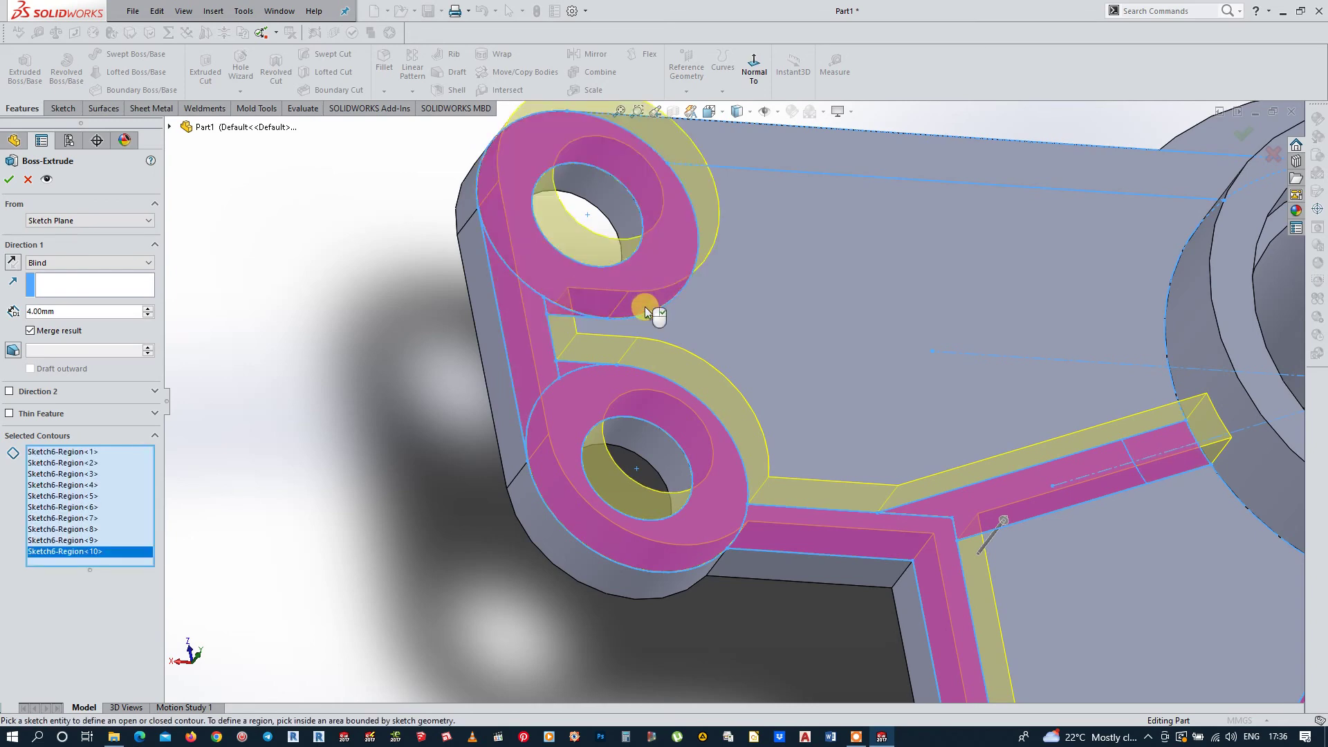
click(782, 153)
click(1176, 173)
scroll(1165, 326, up, 3)
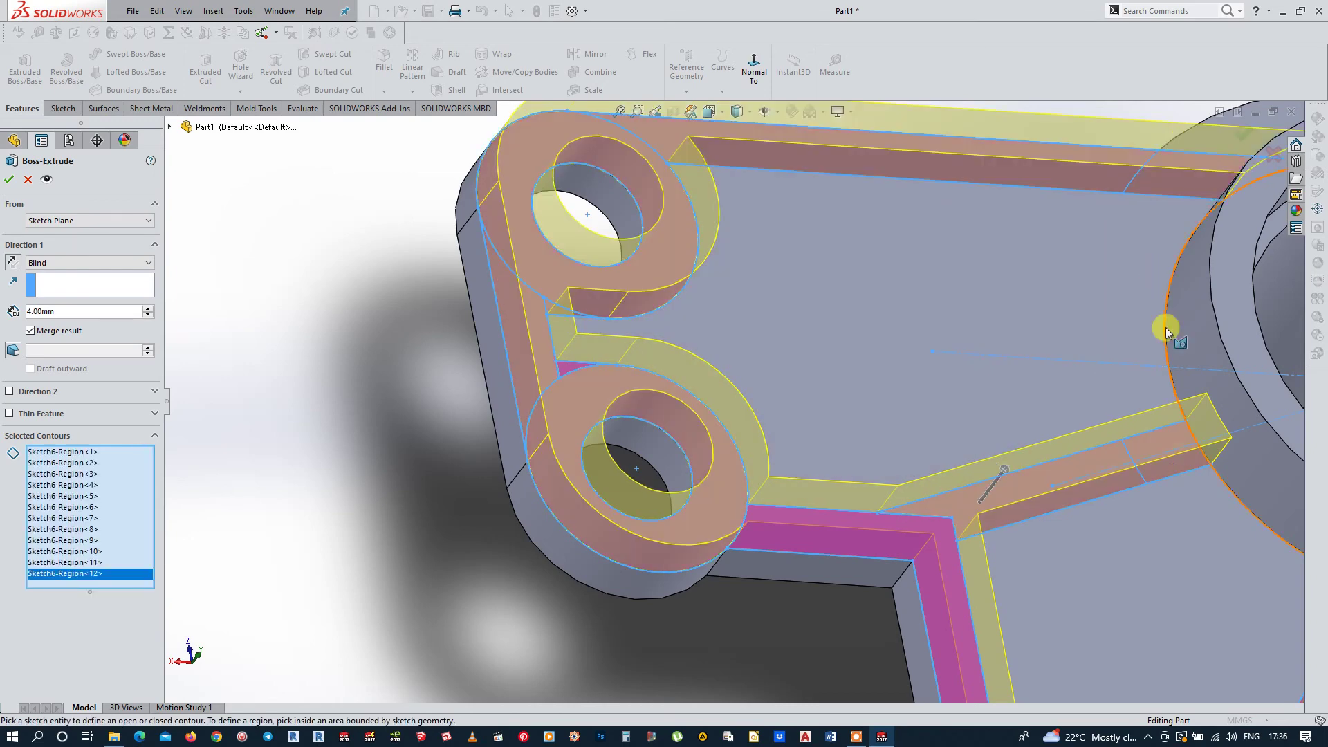
scroll(1165, 327, up, 2)
mouse_move(1165, 328)
middle_down()
mouse_move(1194, 400)
mouse_move(1169, 436)
mouse_move(1207, 395)
mouse_move(1222, 443)
mouse_move(1221, 312)
middle_up()
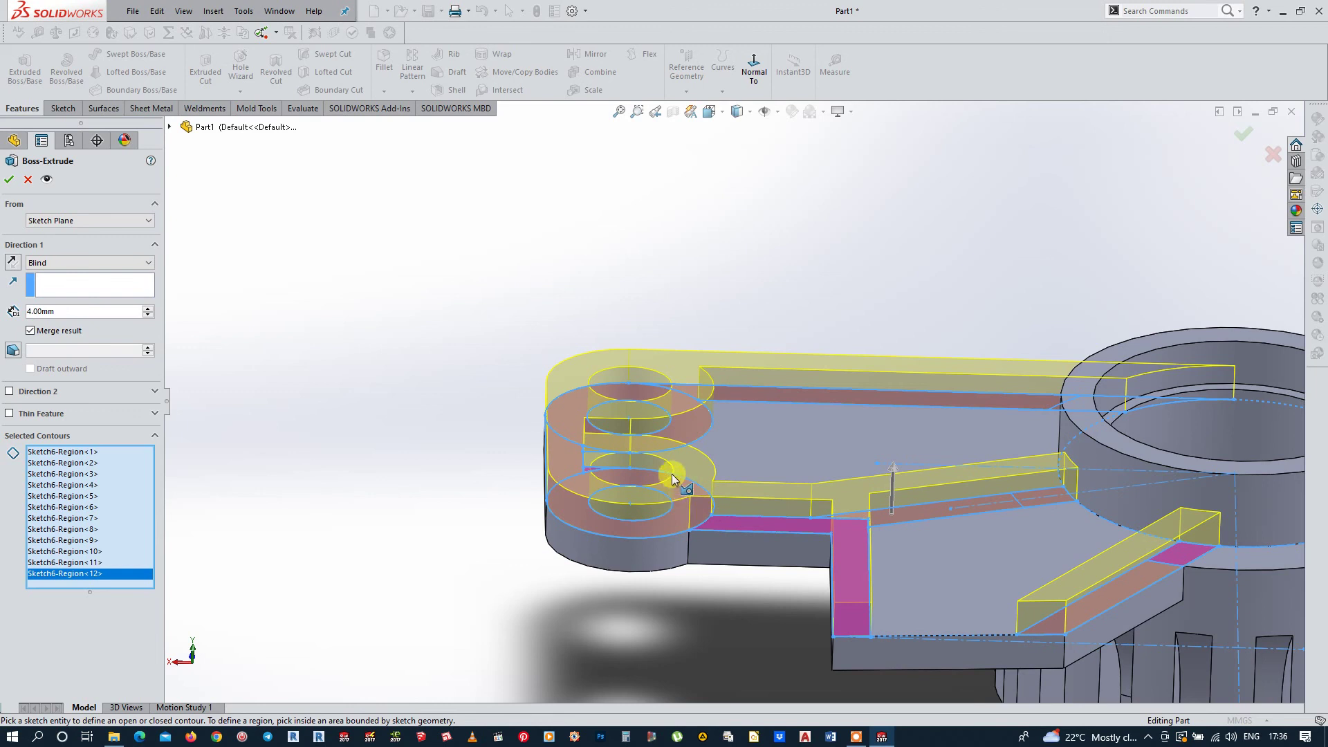
Step: Extrude the twelve regions Up To Surface at the ring cylinder's top face, creating Boss-Extrude4
double_click(67, 313)
text(8.5)
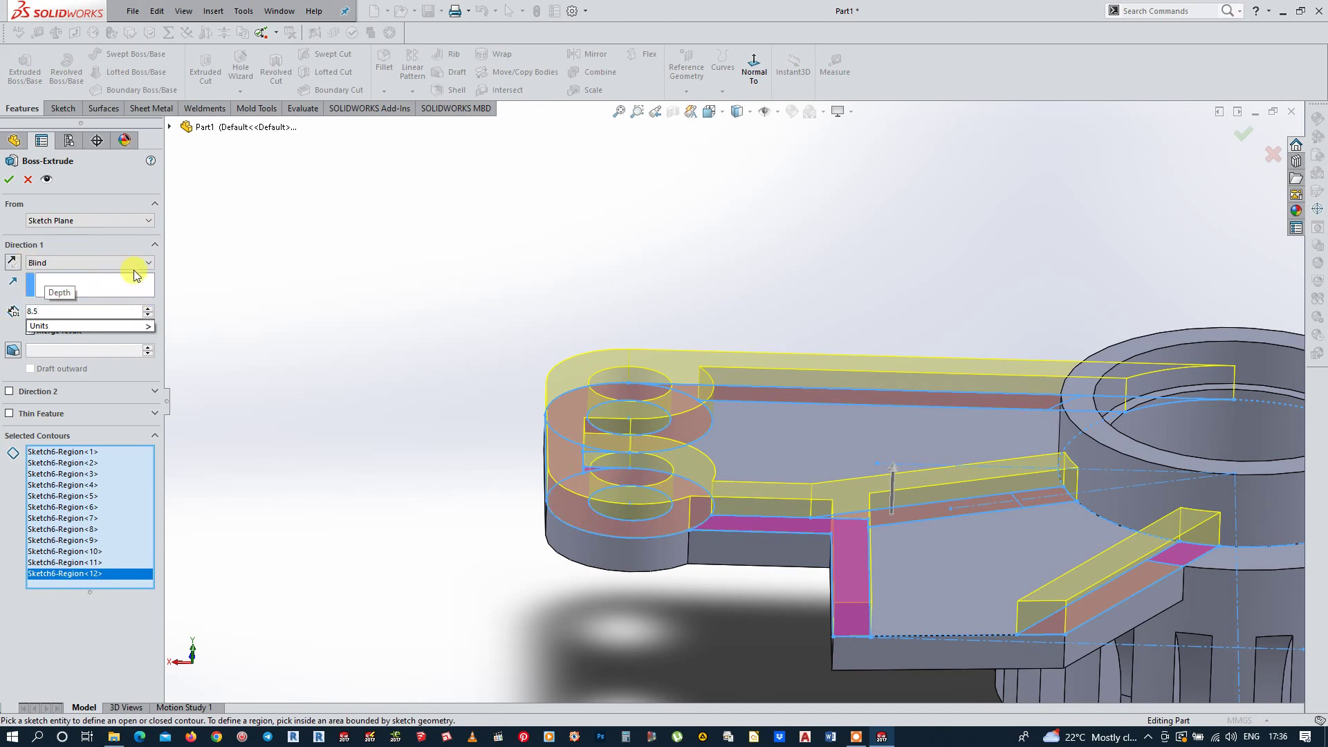
key(Return)
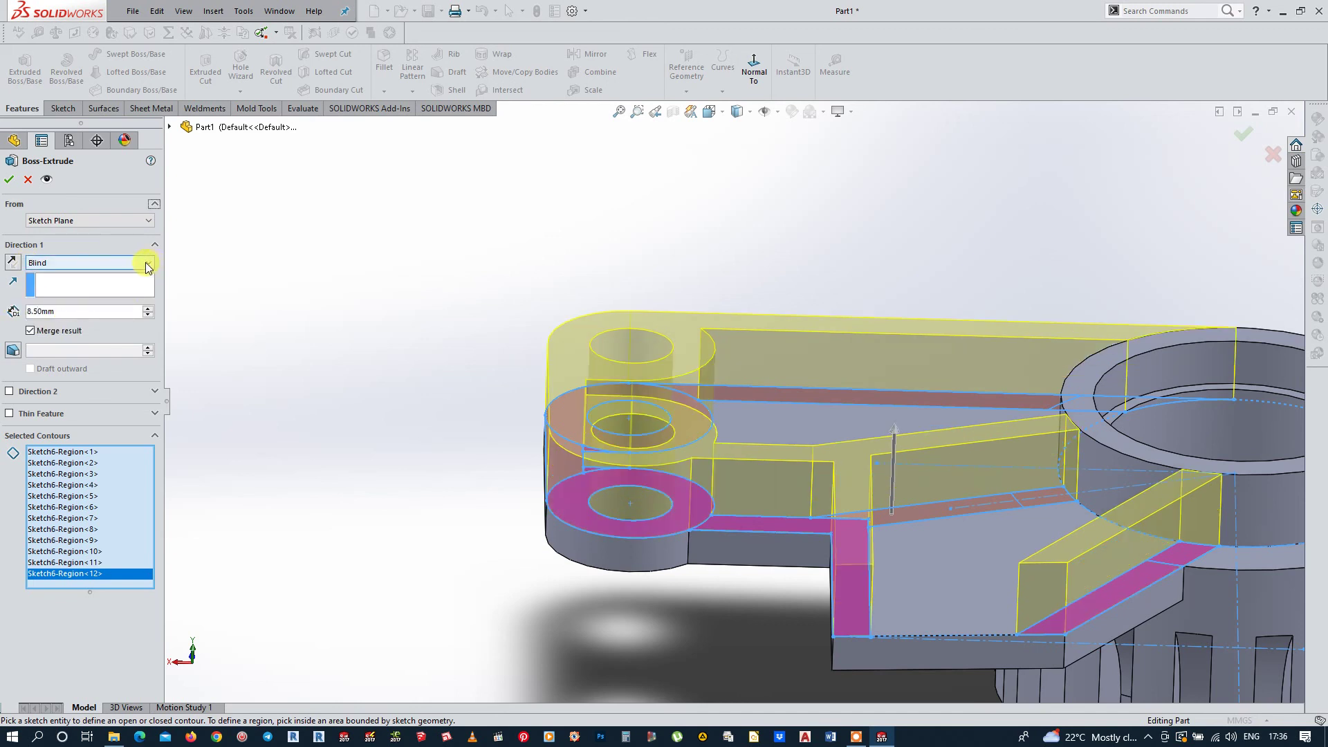
click(147, 266)
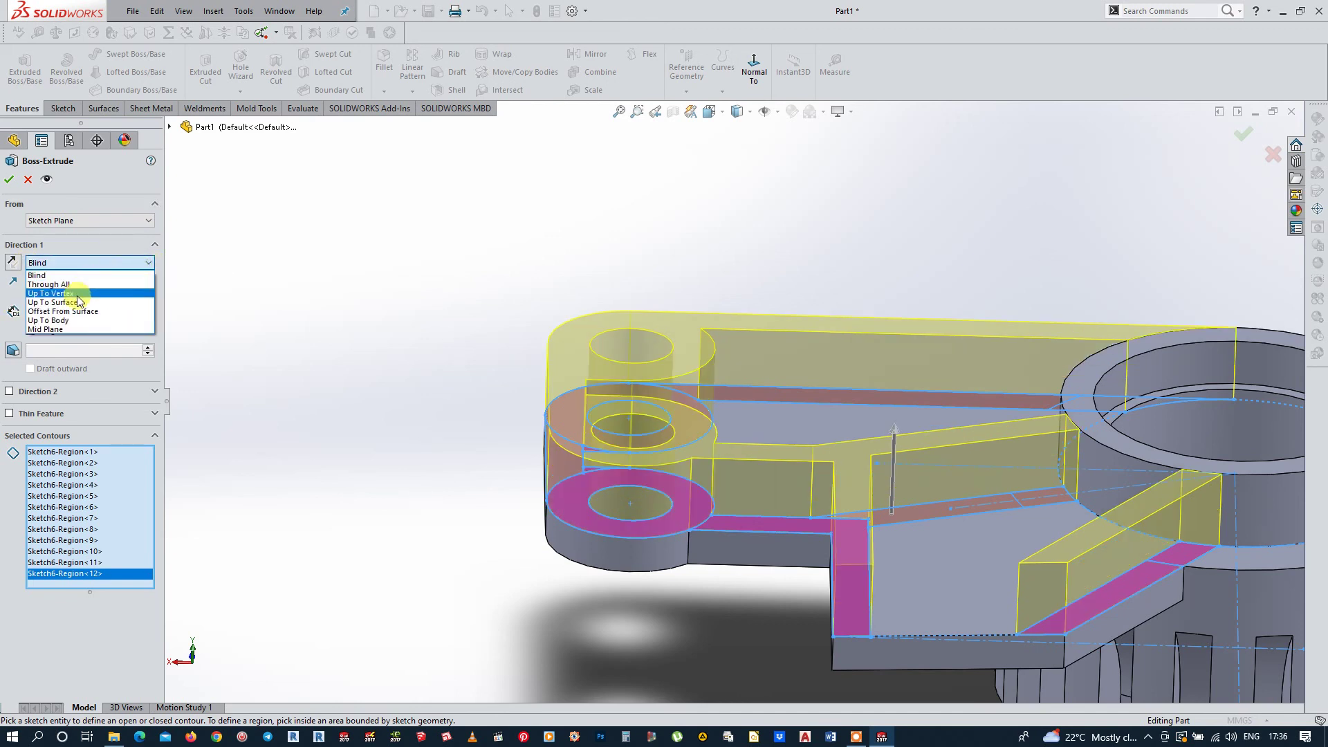
click(77, 301)
click(769, 527)
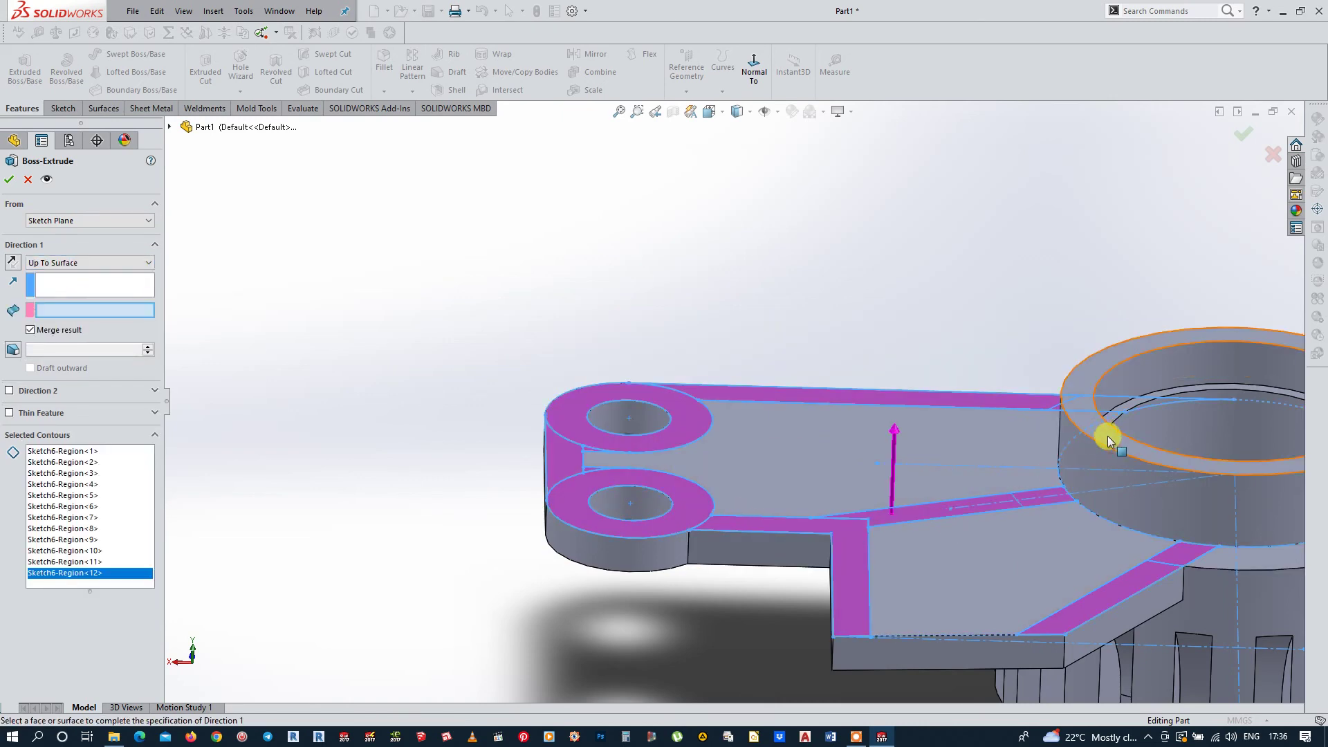
click(1110, 442)
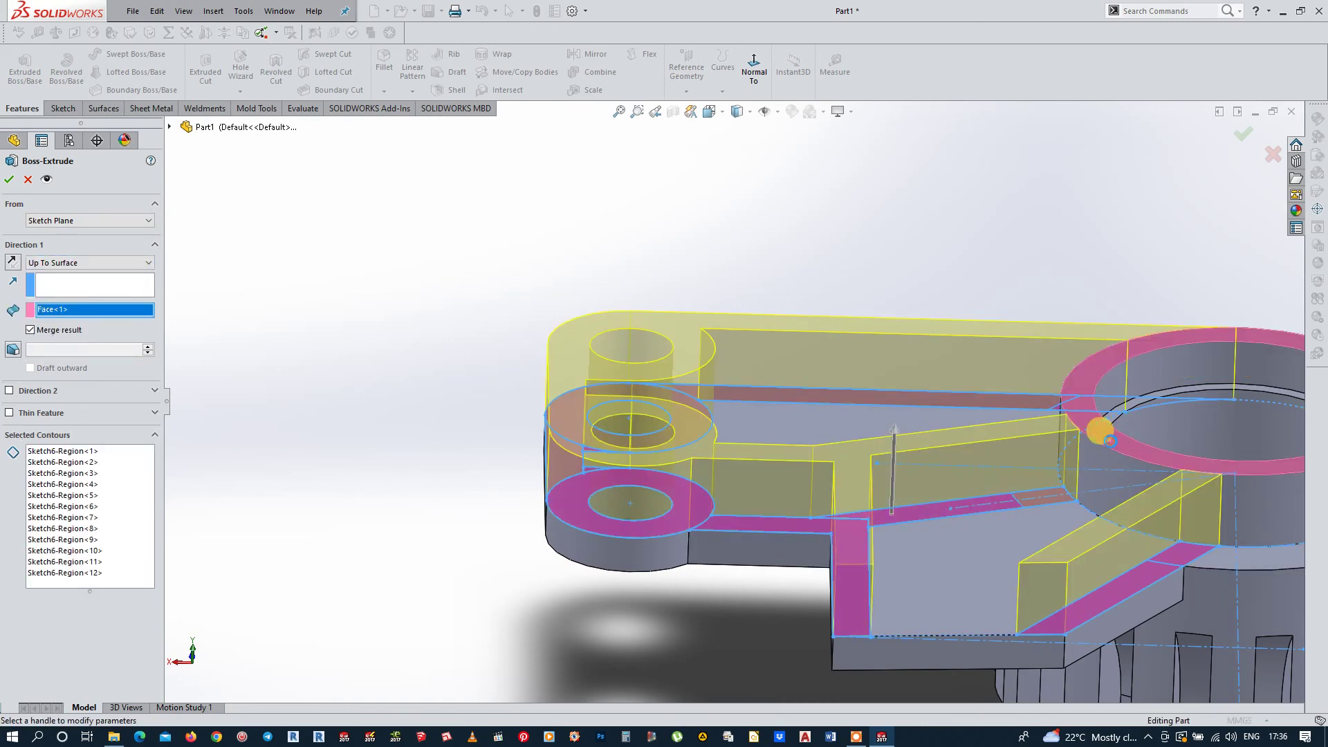
key(Return)
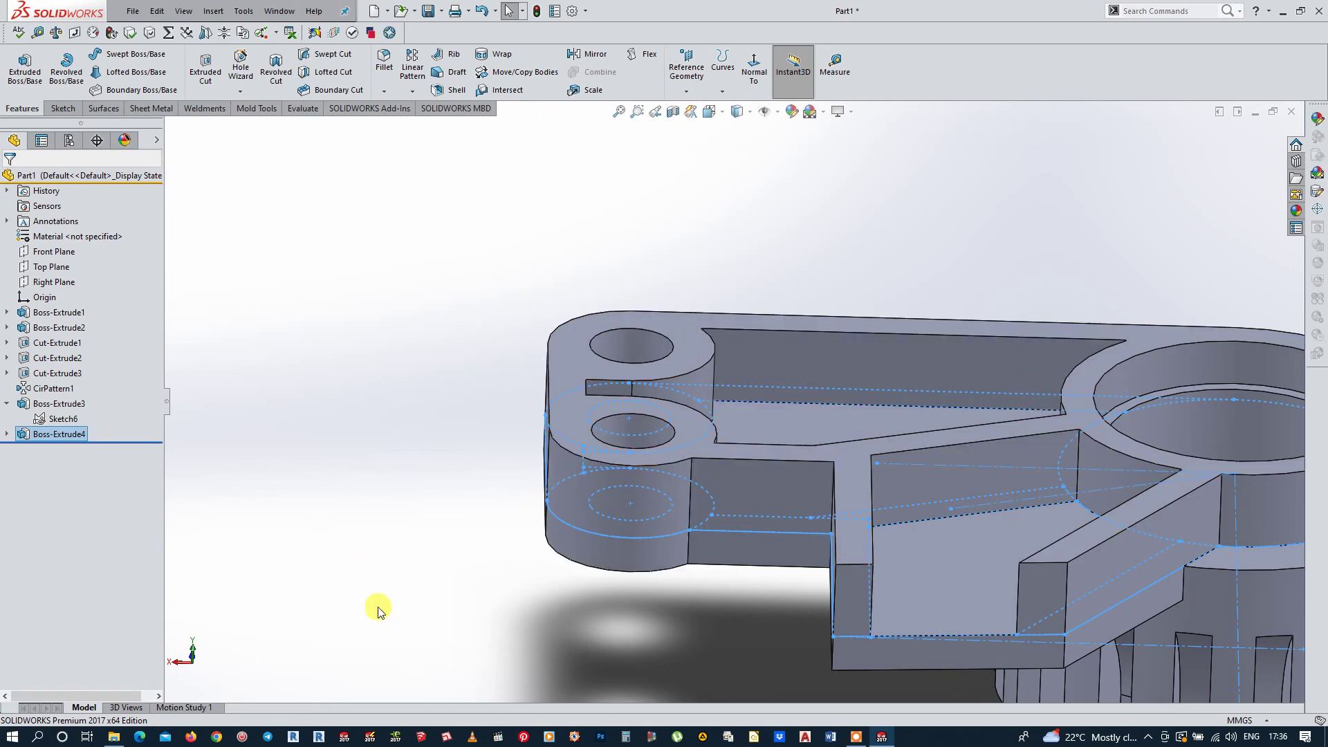
right_drag(343, 575, 369, 519)
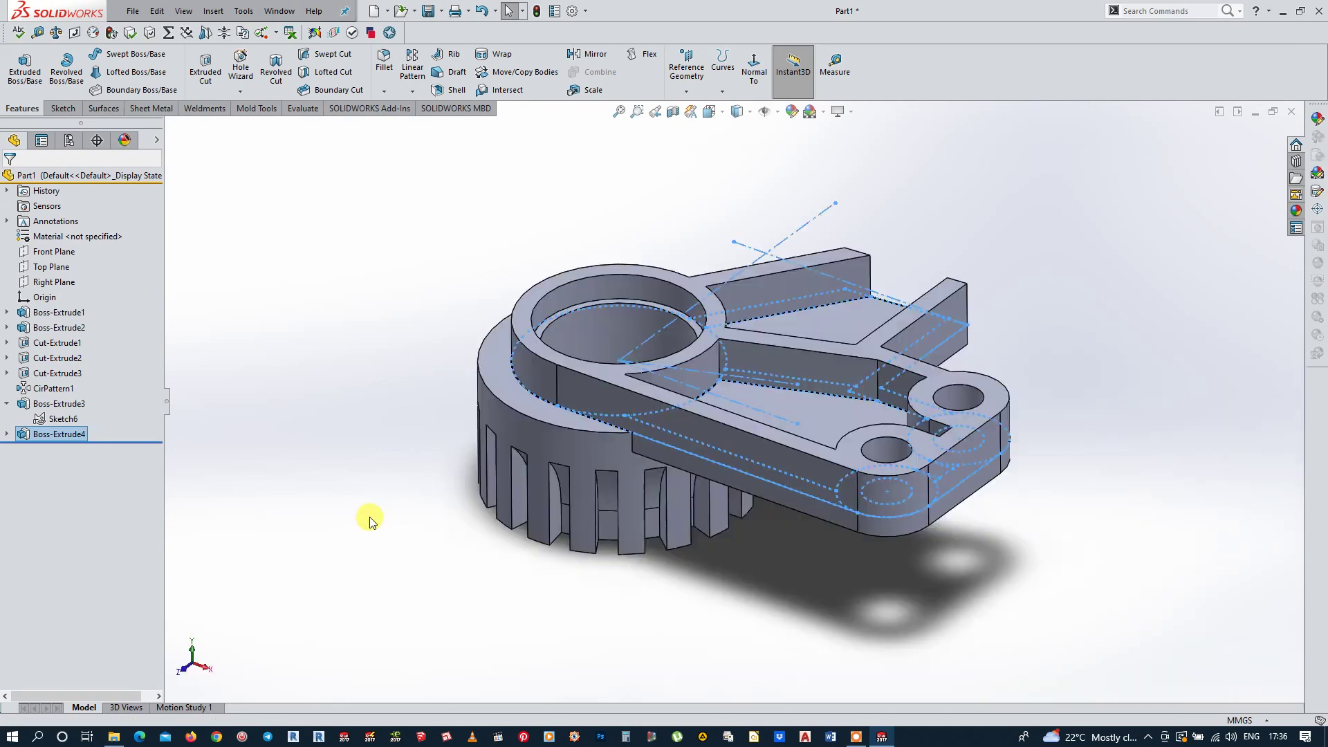
click(1209, 566)
middle_drag(1124, 541, 1101, 595)
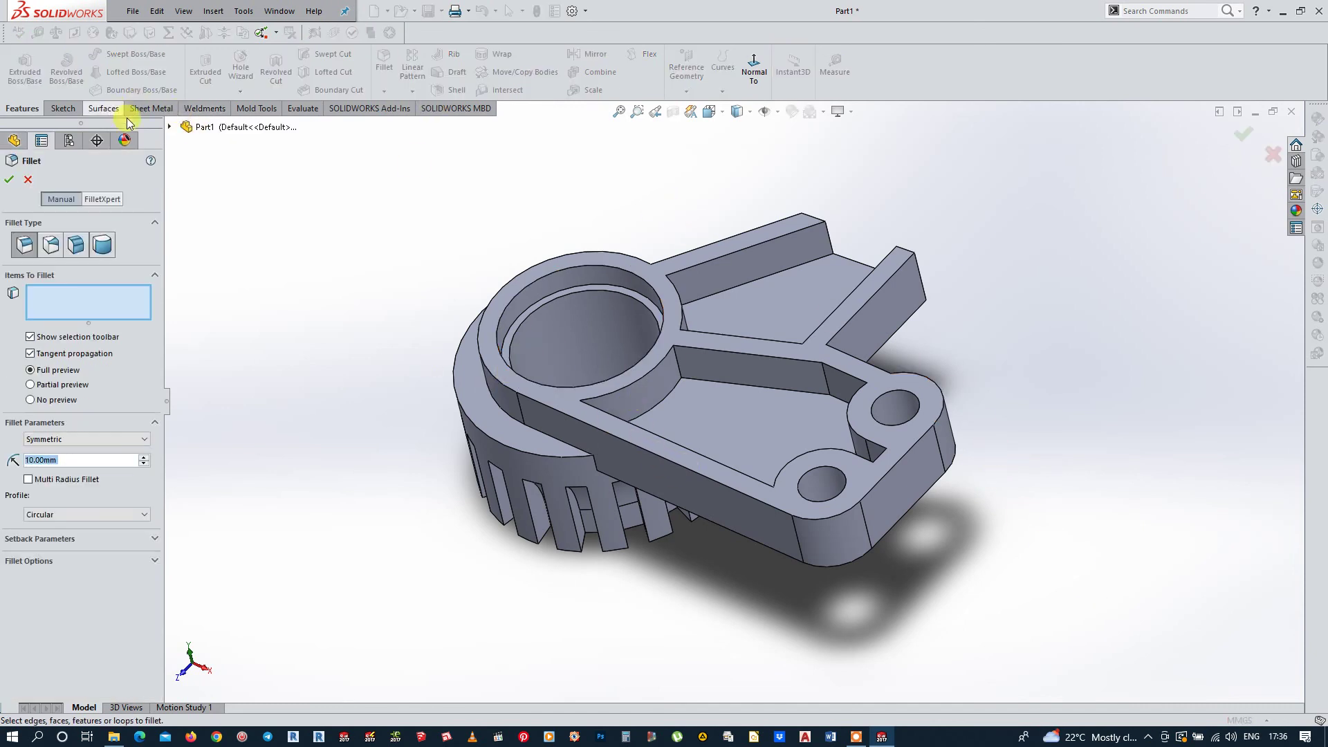
Step: Set a 4 mm fillet radius and pick the first three rib edges
text(4)
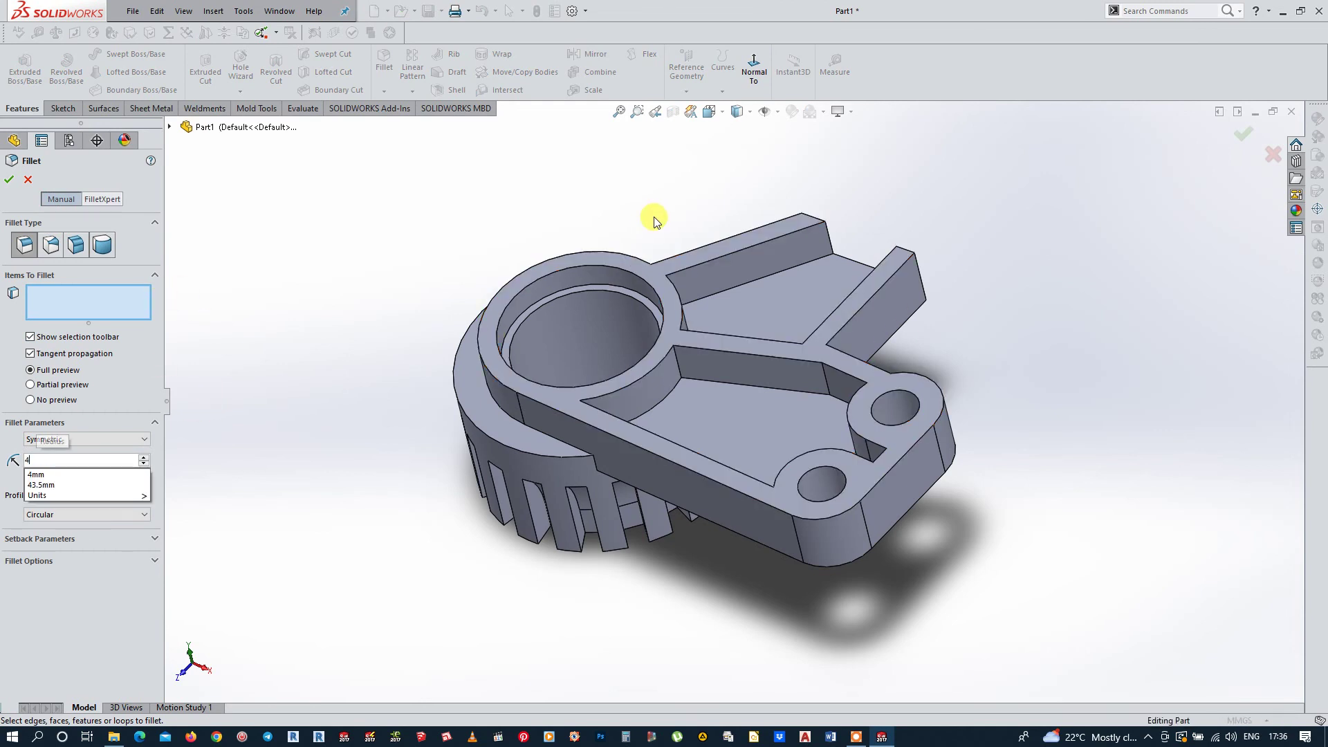
middle_drag(749, 305, 712, 290)
key(Return)
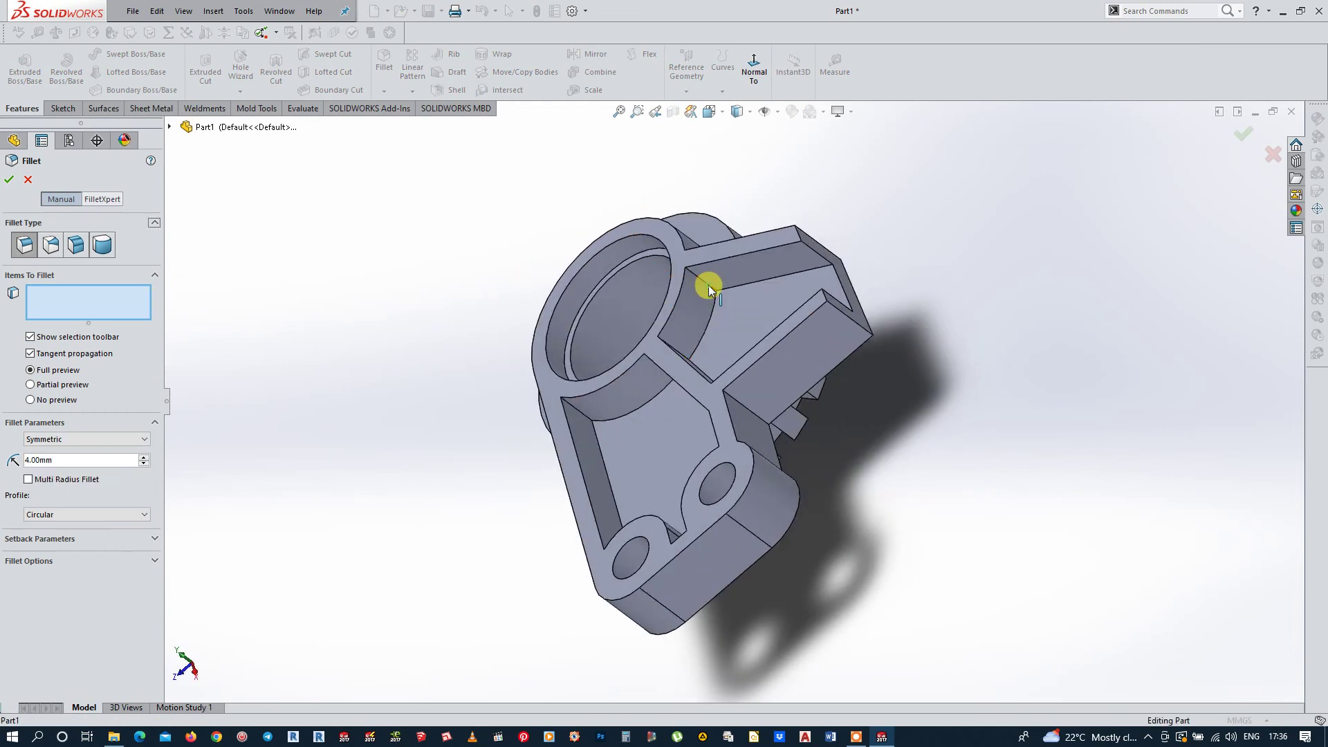
click(708, 285)
middle_drag(728, 342, 680, 370)
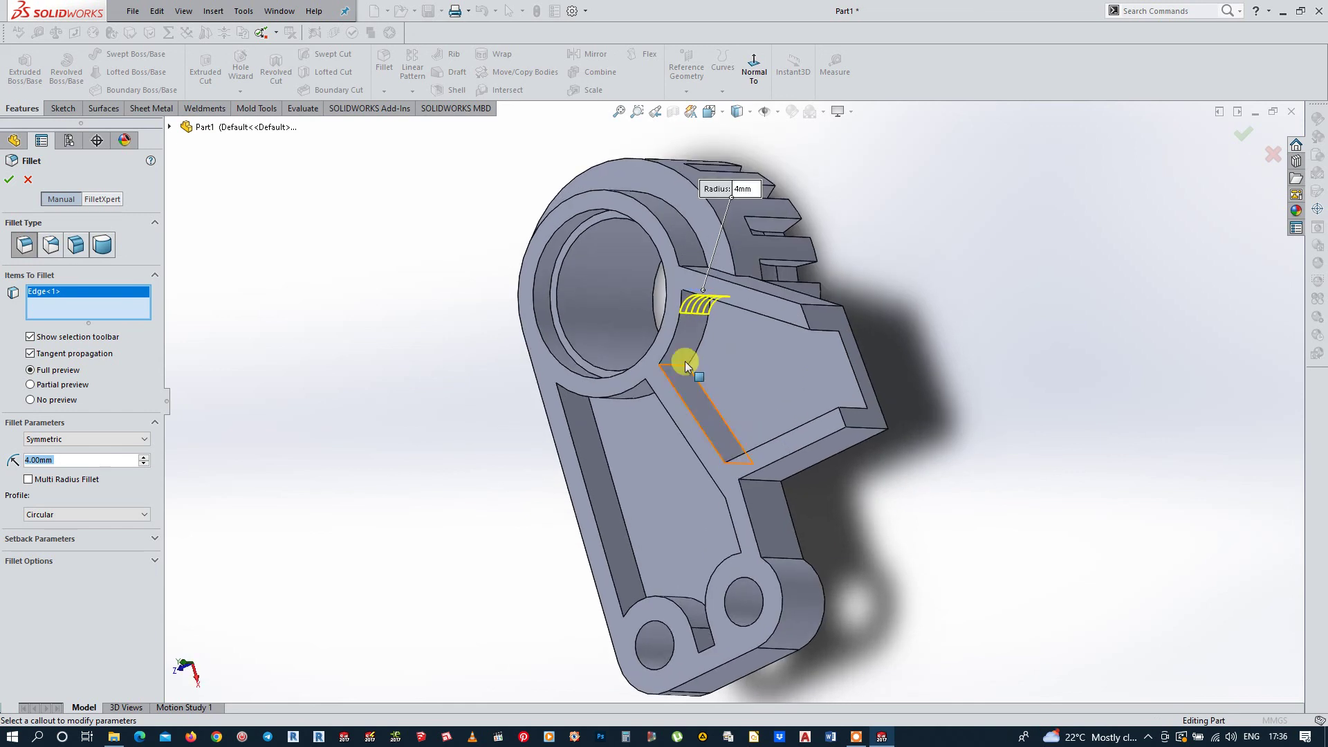
click(678, 371)
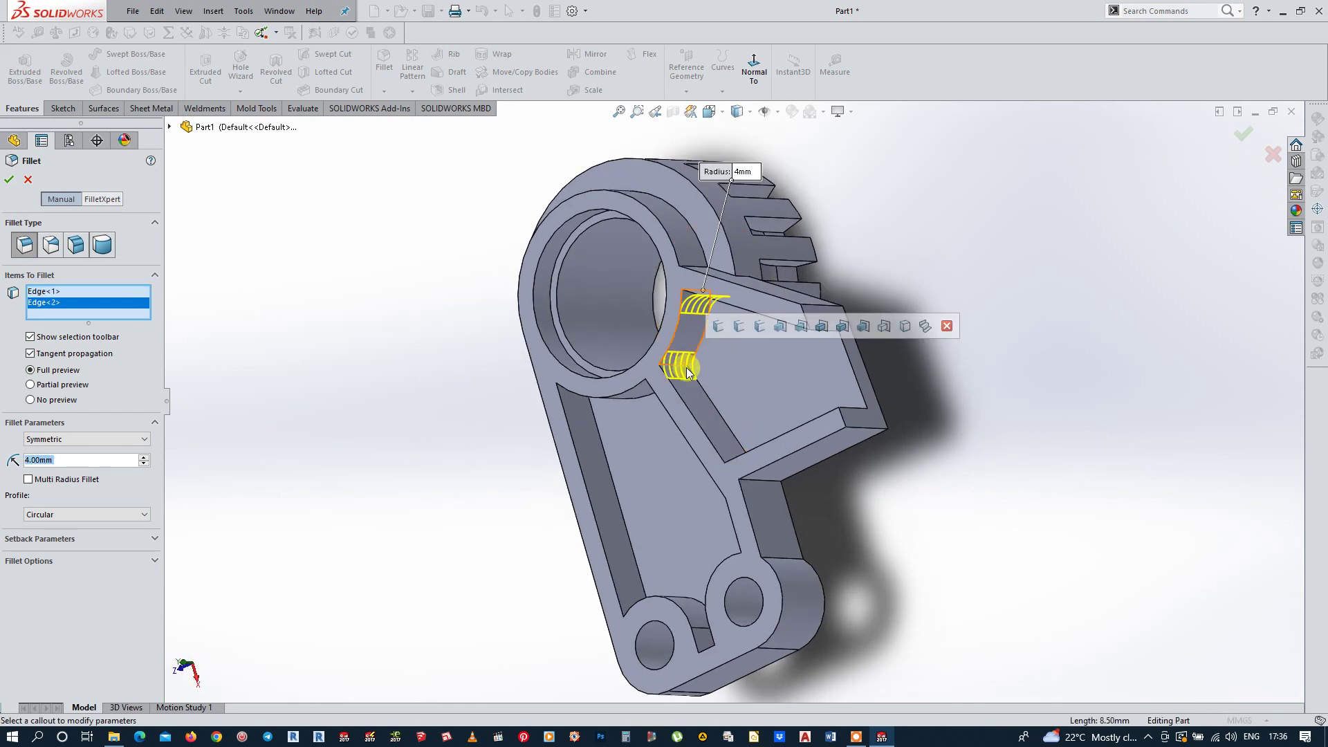
mouse_move(614, 415)
middle_down()
mouse_move(659, 328)
mouse_move(598, 379)
mouse_move(689, 372)
middle_up()
click(574, 377)
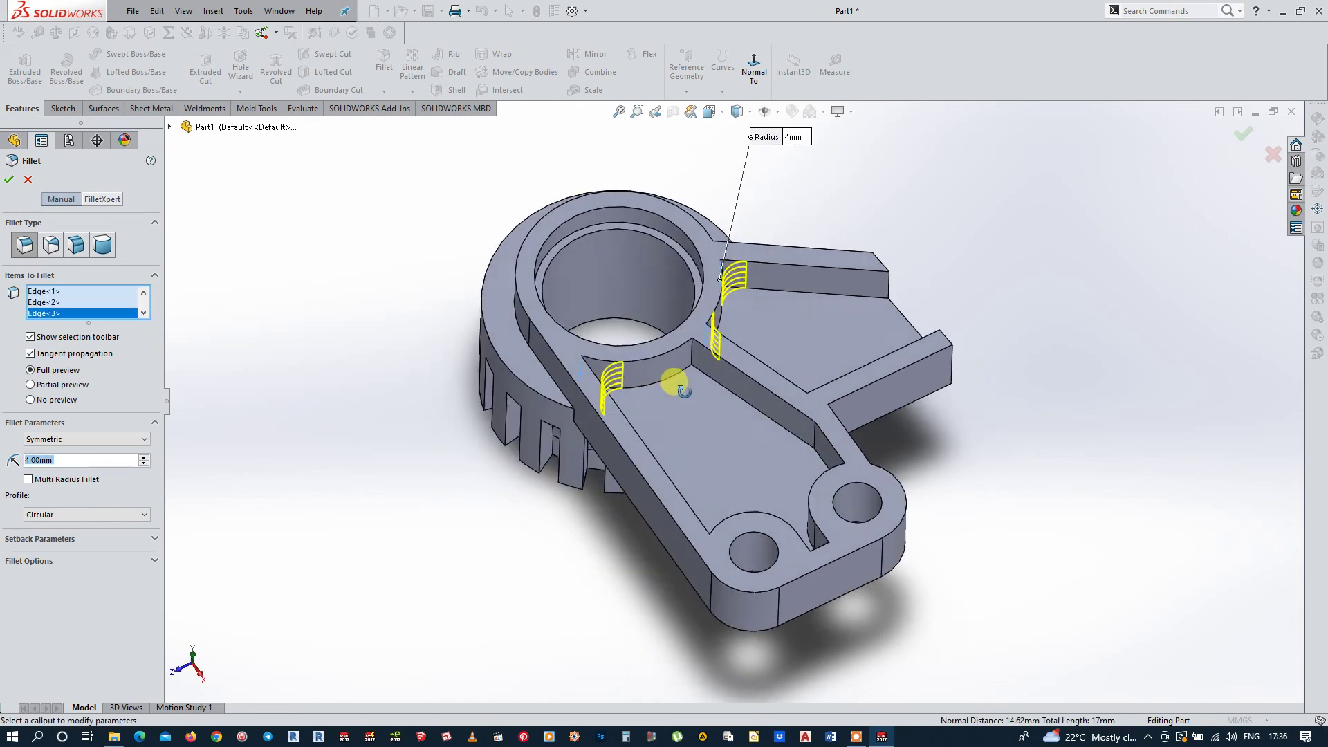
Step: Add five more rib and boss edges and accept Fillet1
click(696, 353)
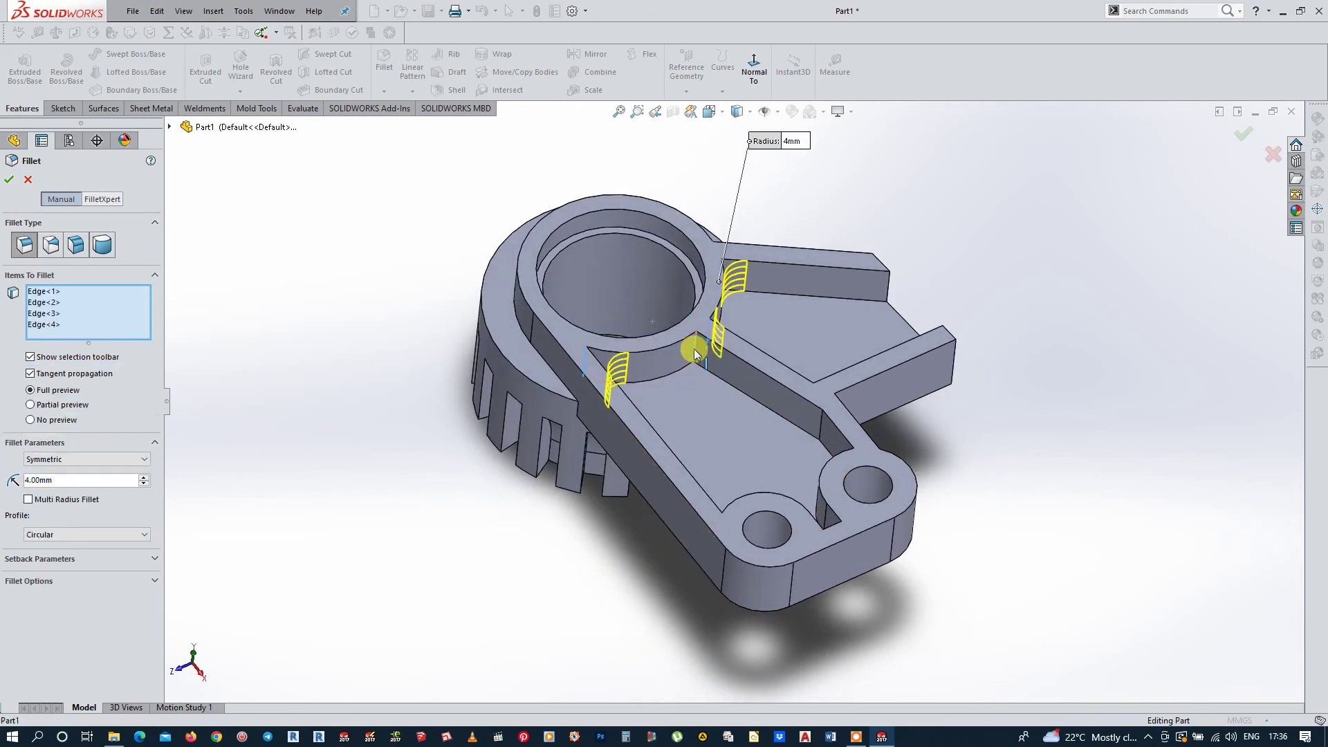
mouse_move(762, 414)
middle_down()
mouse_move(764, 631)
mouse_move(771, 555)
middle_up()
click(820, 468)
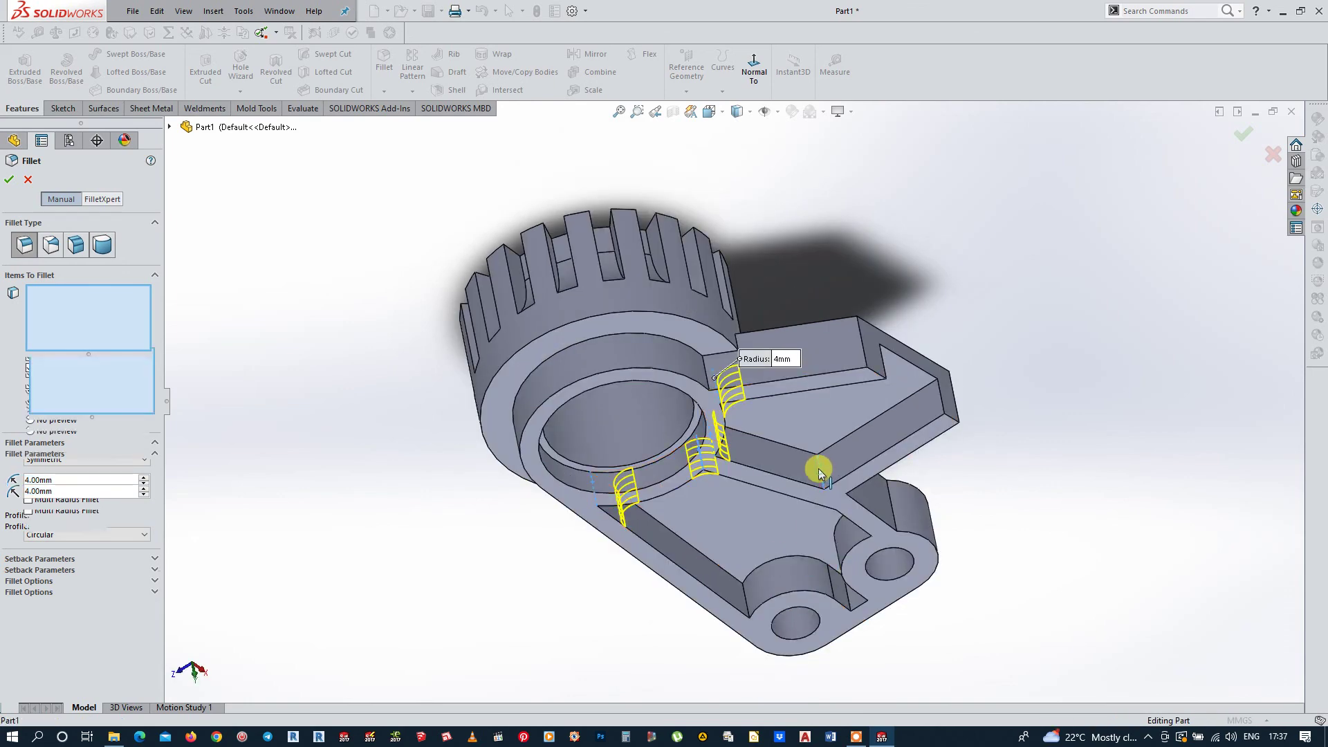
mouse_move(820, 468)
middle_down()
mouse_move(788, 403)
mouse_move(731, 342)
mouse_move(787, 447)
middle_up()
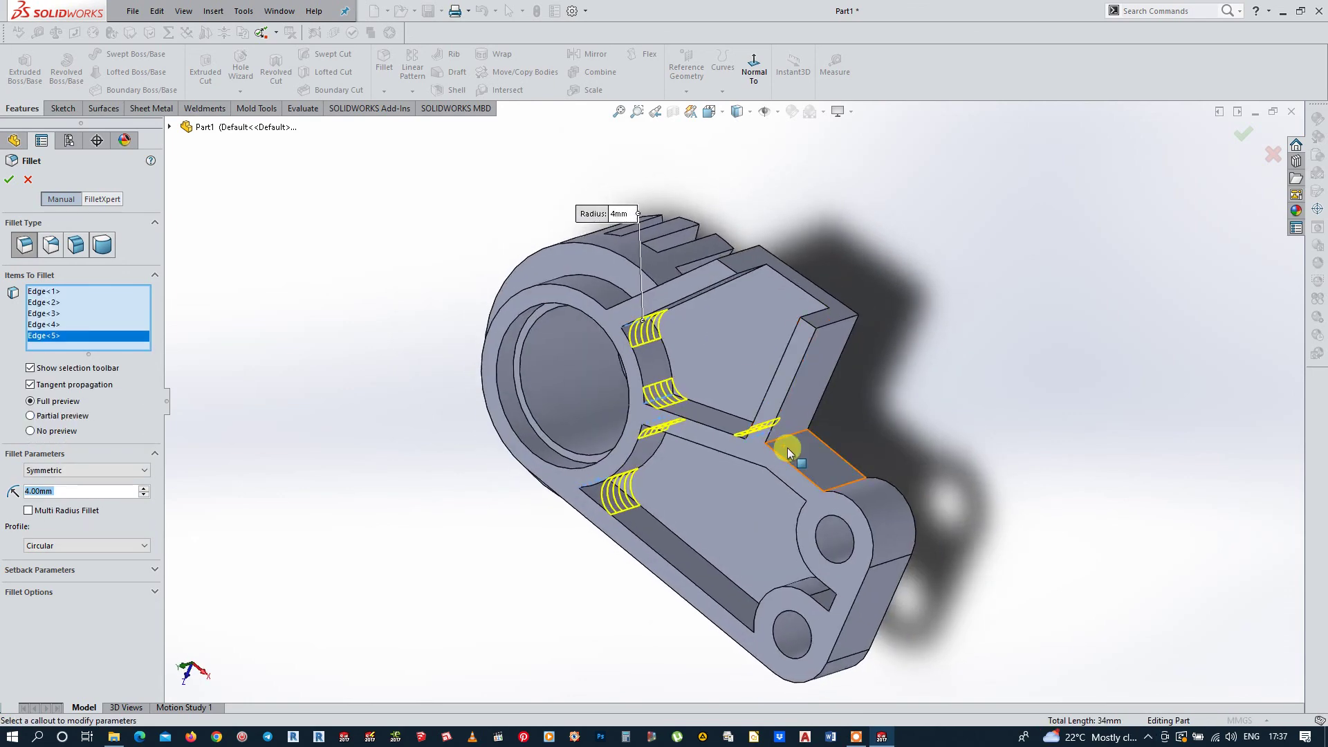
click(793, 434)
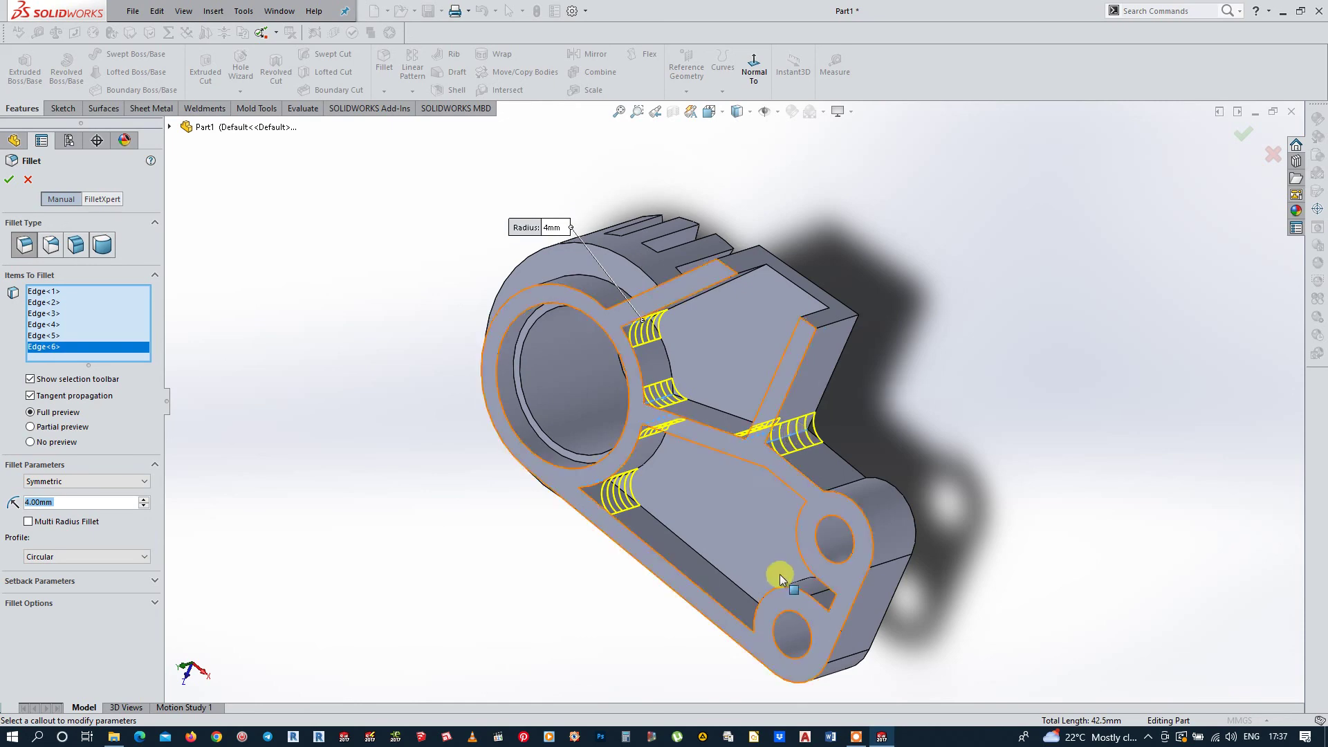
mouse_move(779, 574)
middle_down()
mouse_move(910, 511)
mouse_move(904, 499)
mouse_move(815, 647)
mouse_move(827, 608)
middle_up()
click(887, 483)
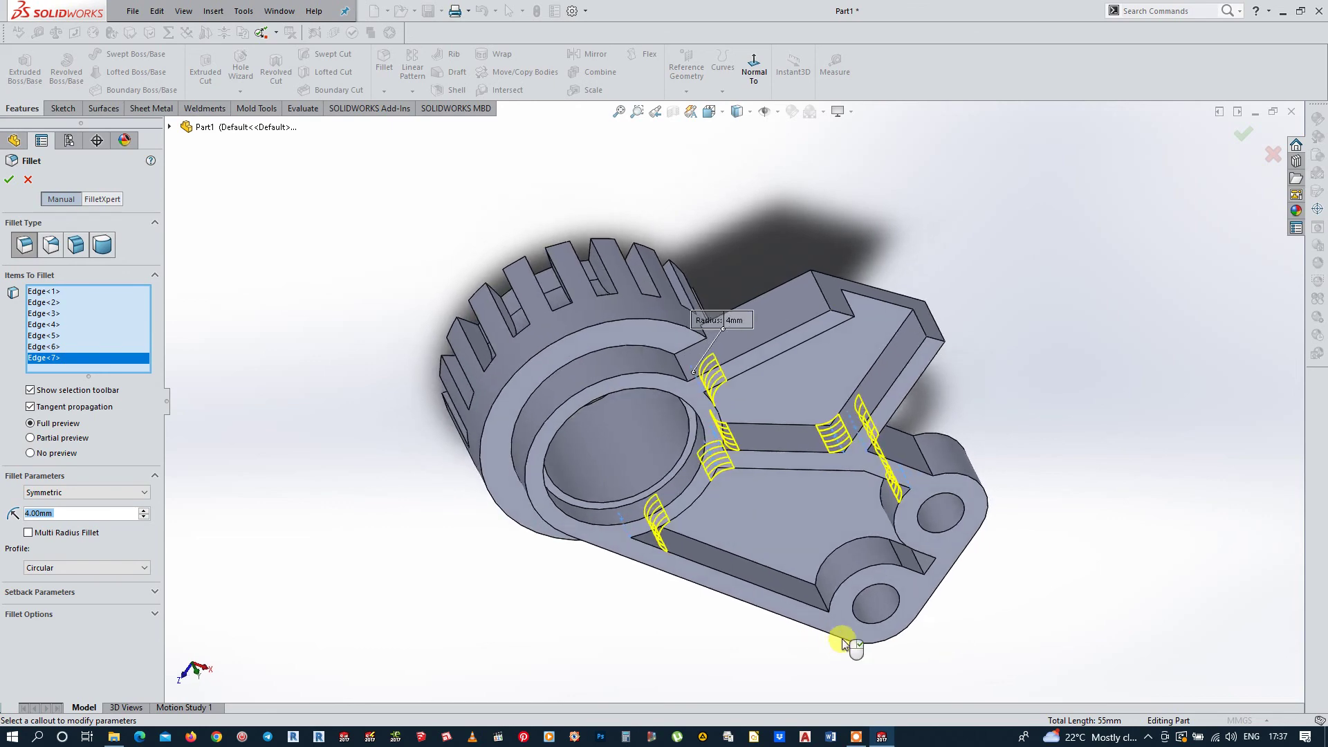
click(824, 607)
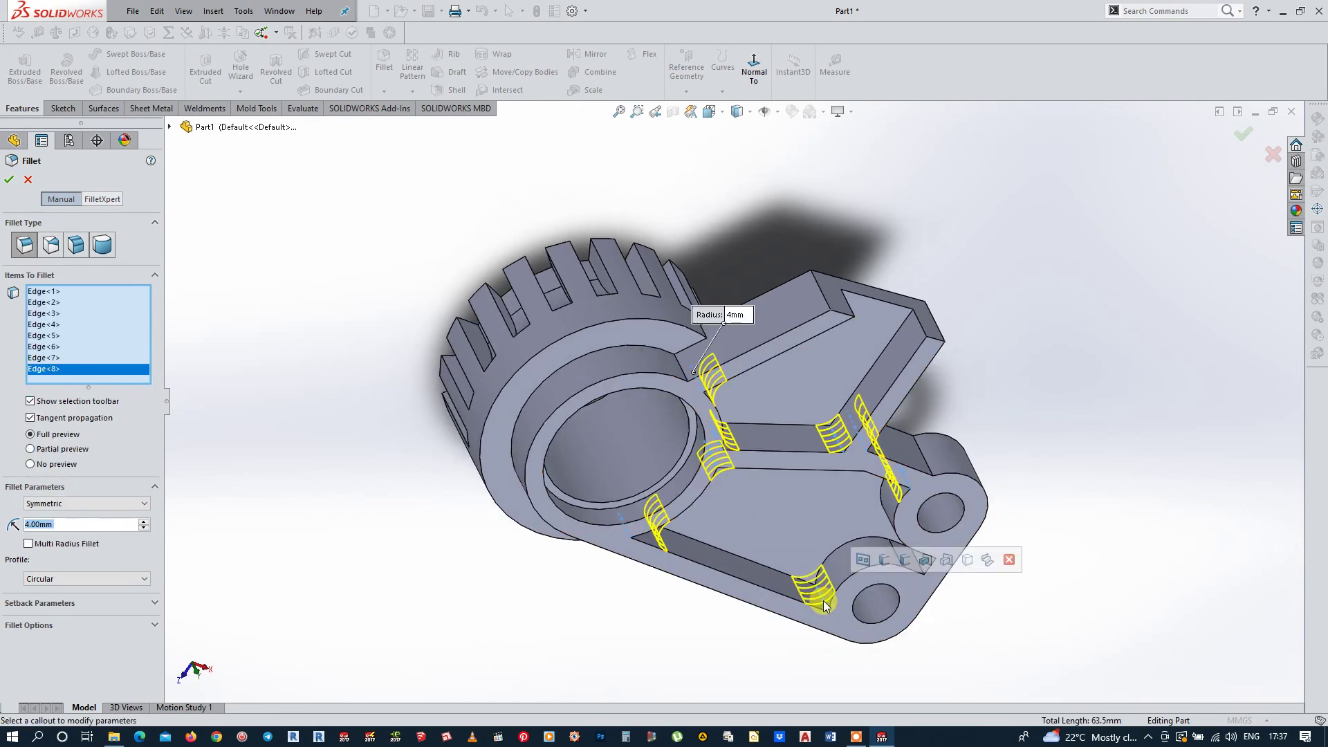
mouse_move(823, 607)
middle_down()
mouse_move(888, 440)
mouse_move(837, 567)
middle_up()
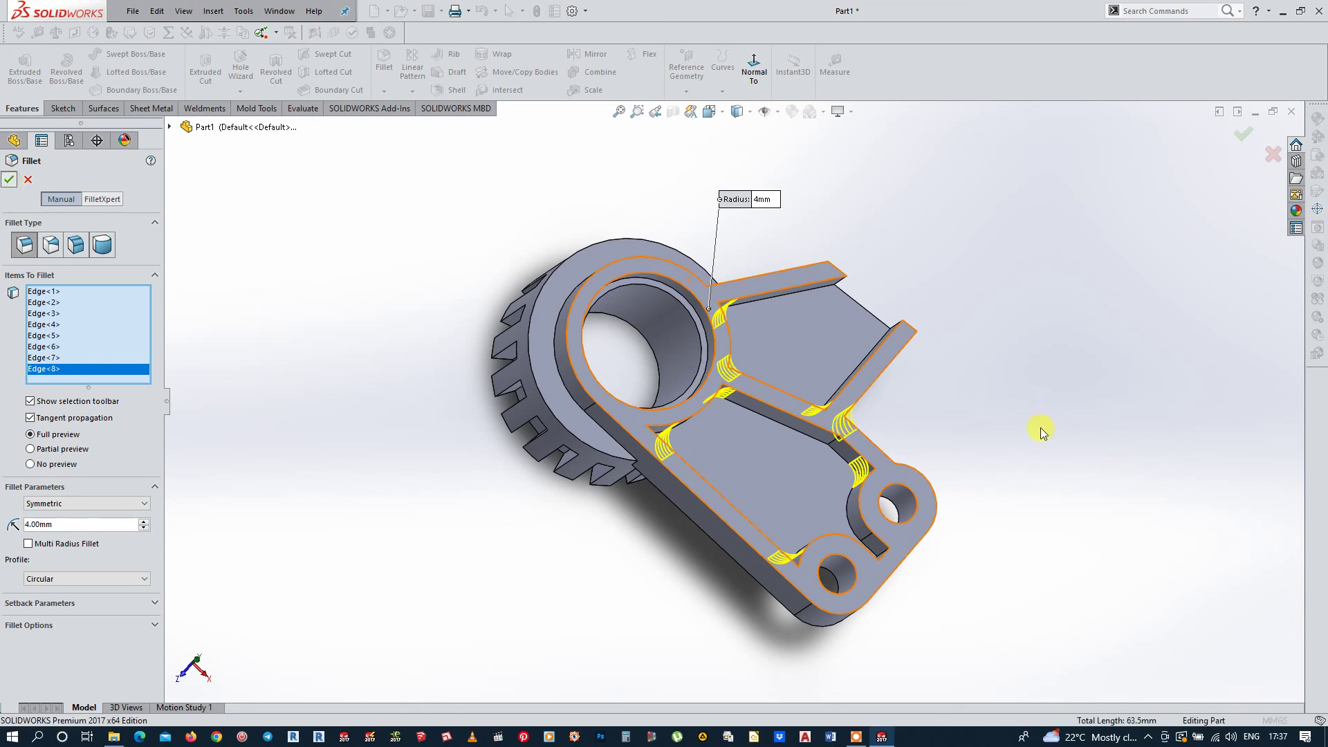
right_click(1058, 464)
mouse_move(1081, 494)
middle_down()
mouse_move(1036, 277)
mouse_move(1023, 124)
mouse_move(1088, 139)
mouse_move(1110, 303)
mouse_move(1103, 373)
middle_up()
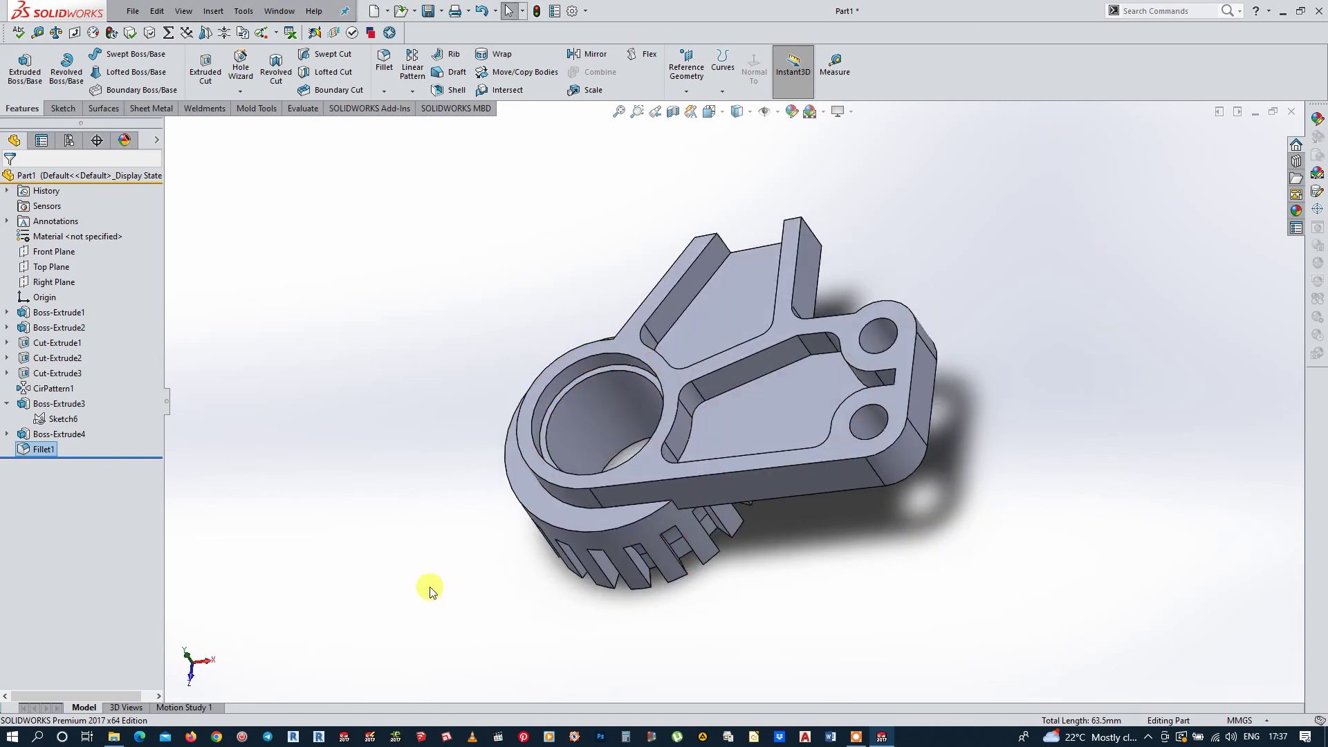
Step: Assign Nickel as the part material from the Material context menu
right_drag(404, 595, 438, 567)
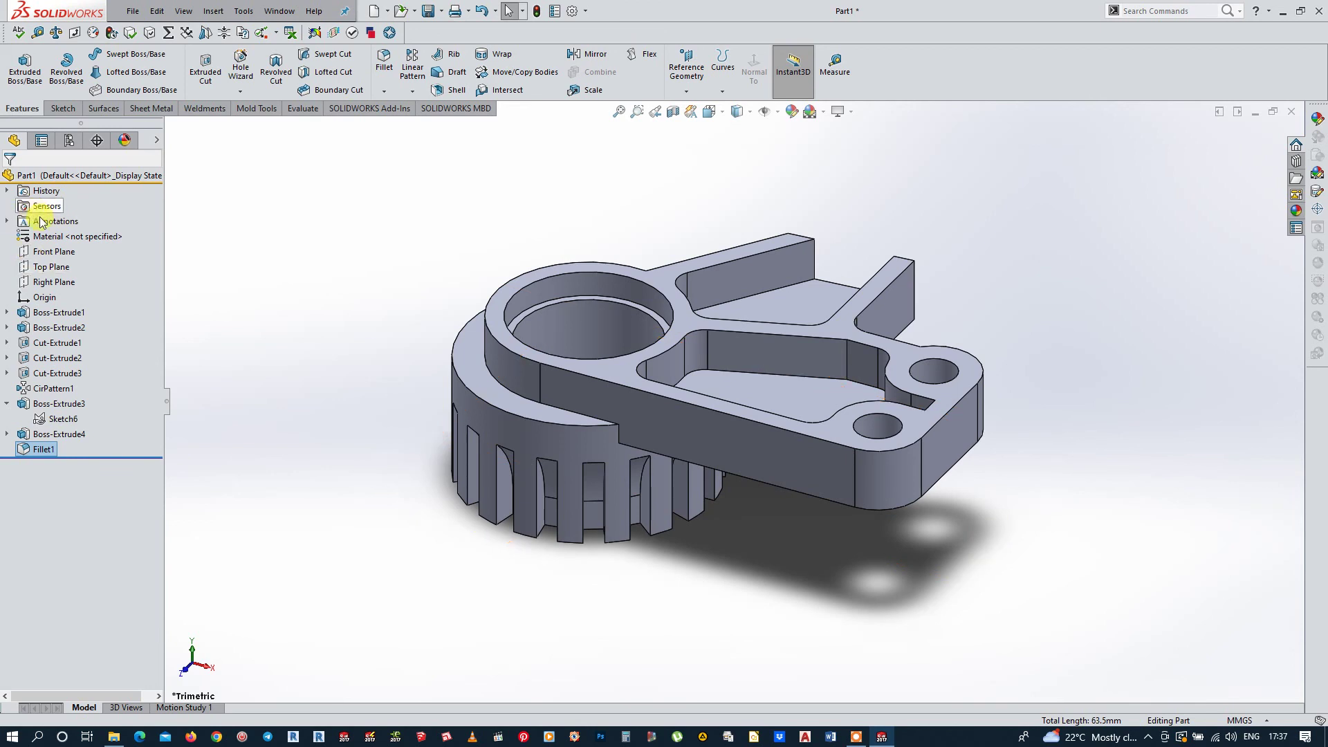
right_click(56, 237)
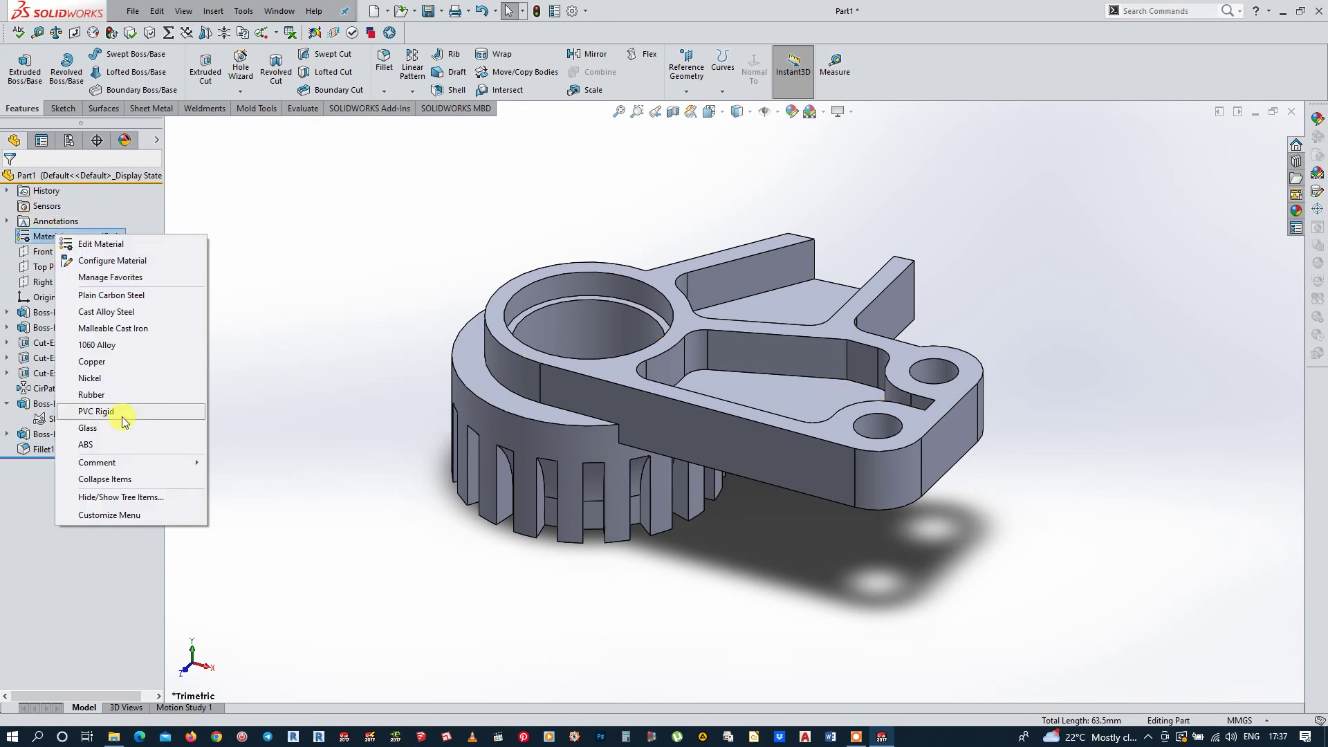
click(116, 382)
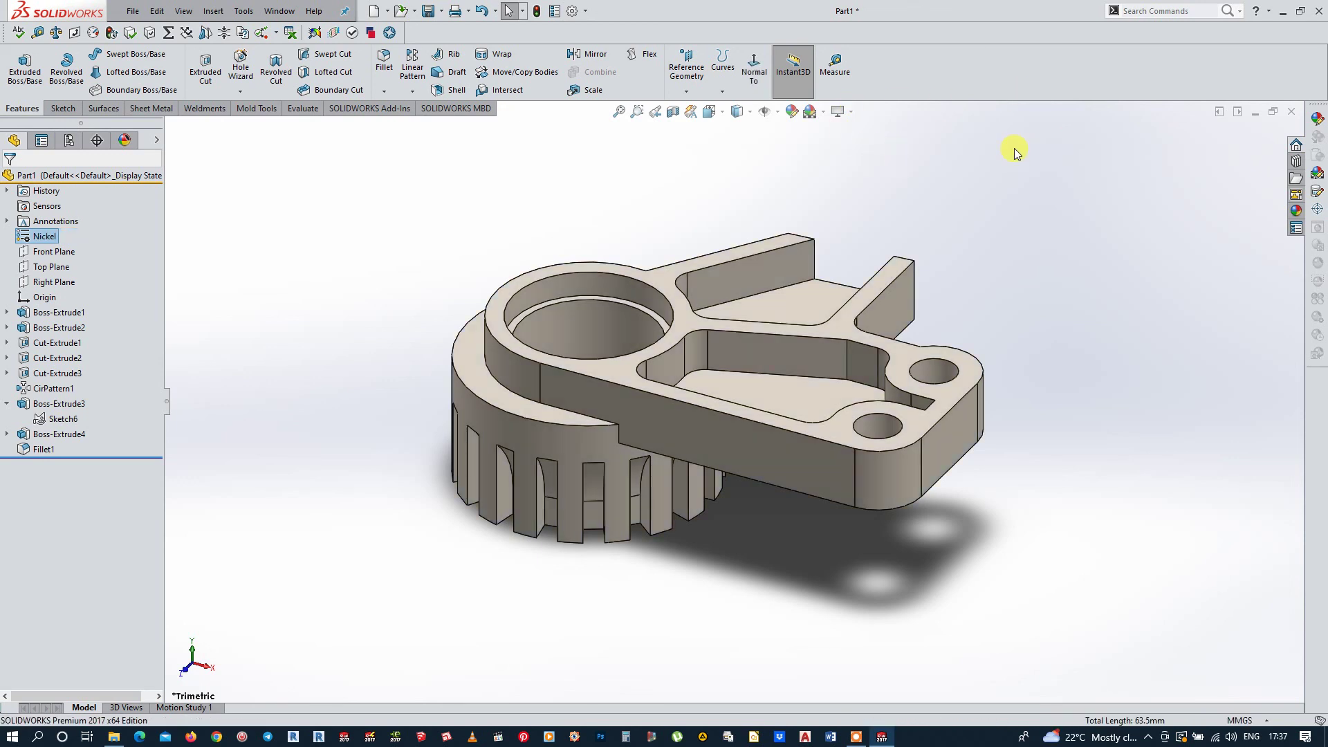
Step: Apply the olive colour appearance (RGB 128, 128, 0) to the whole part
click(792, 113)
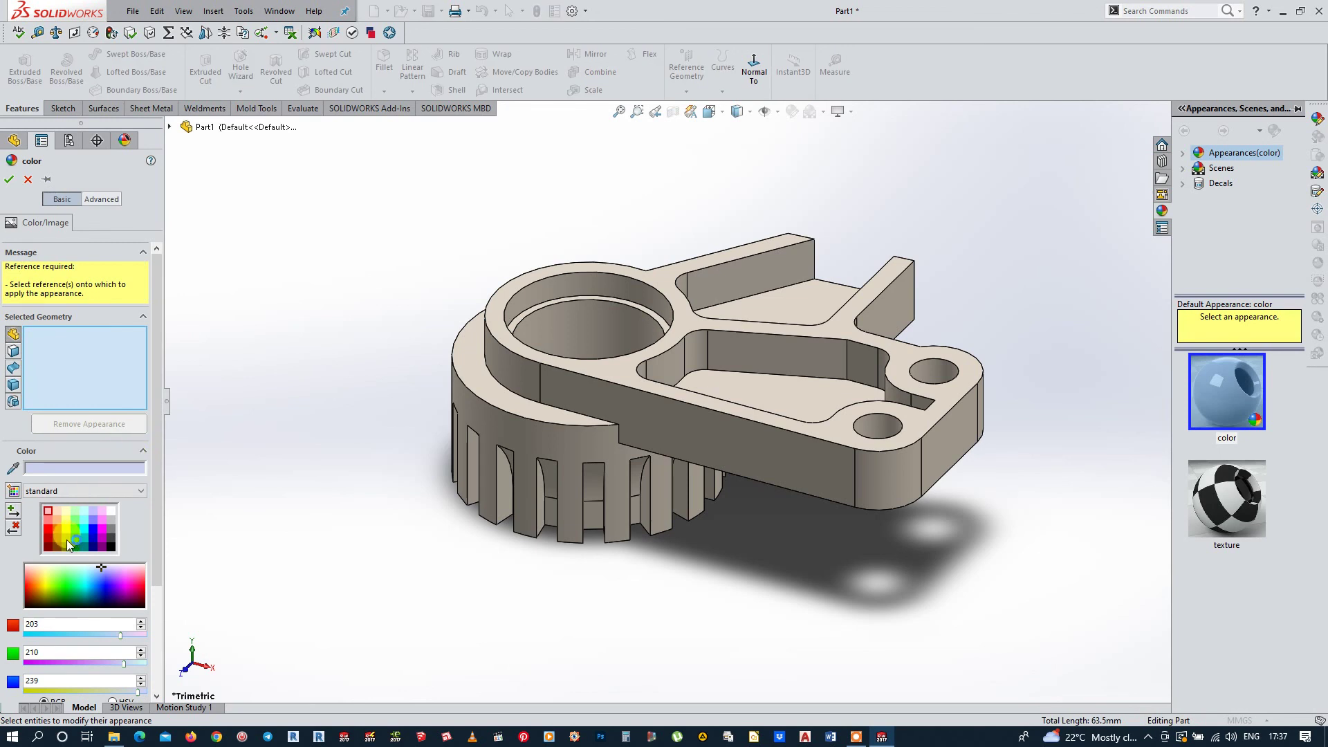
click(67, 546)
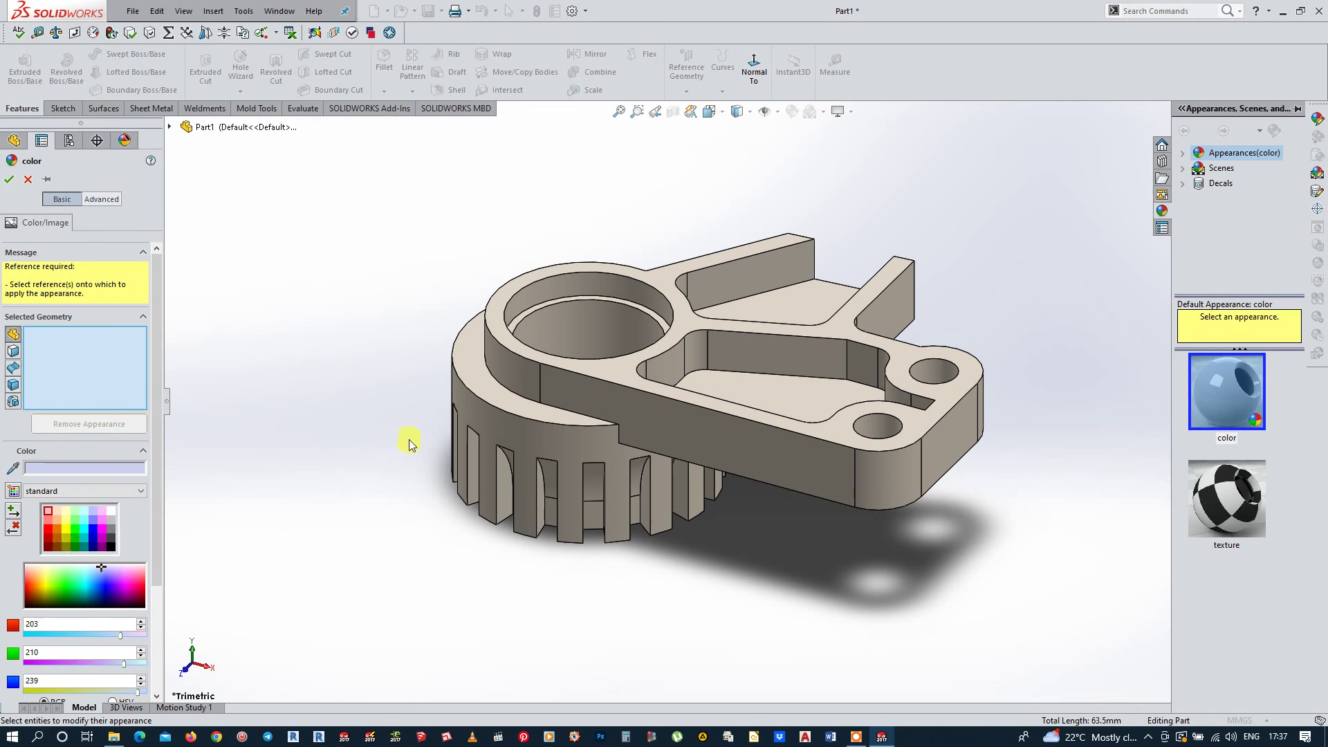
click(563, 401)
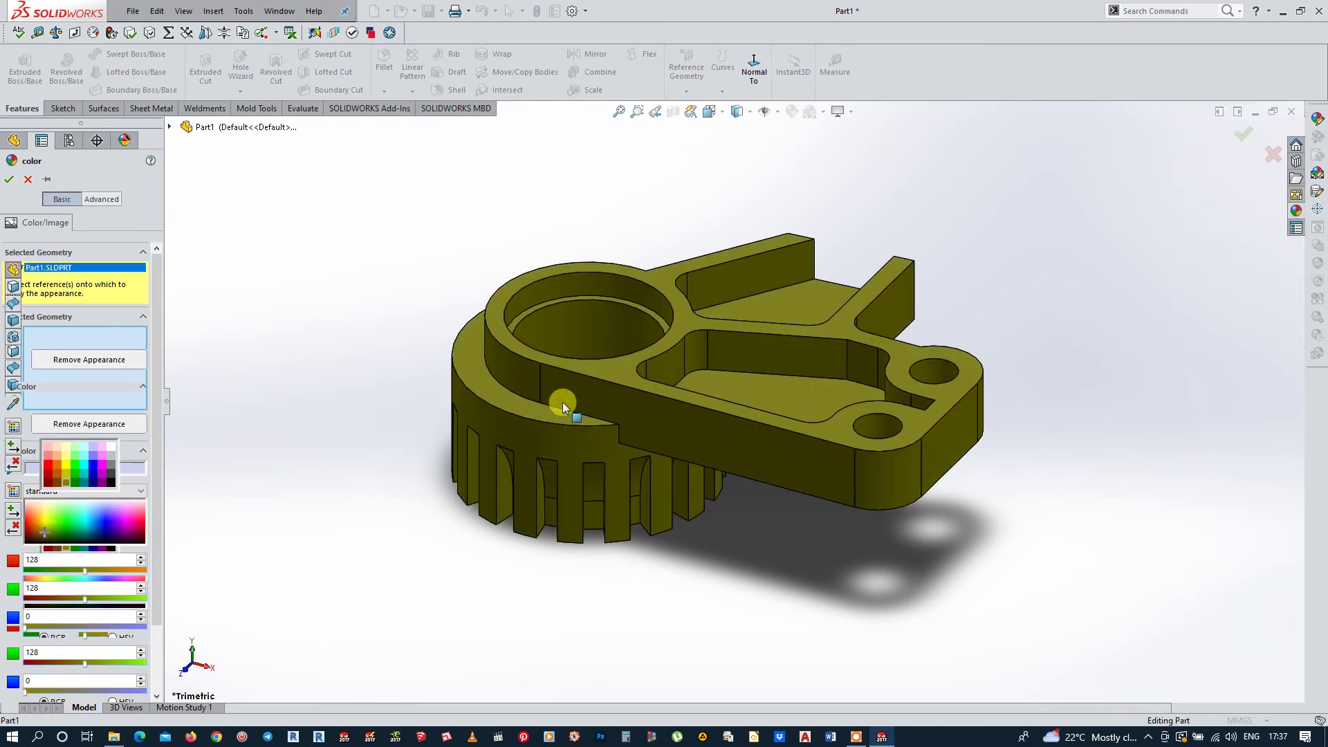
click(8, 181)
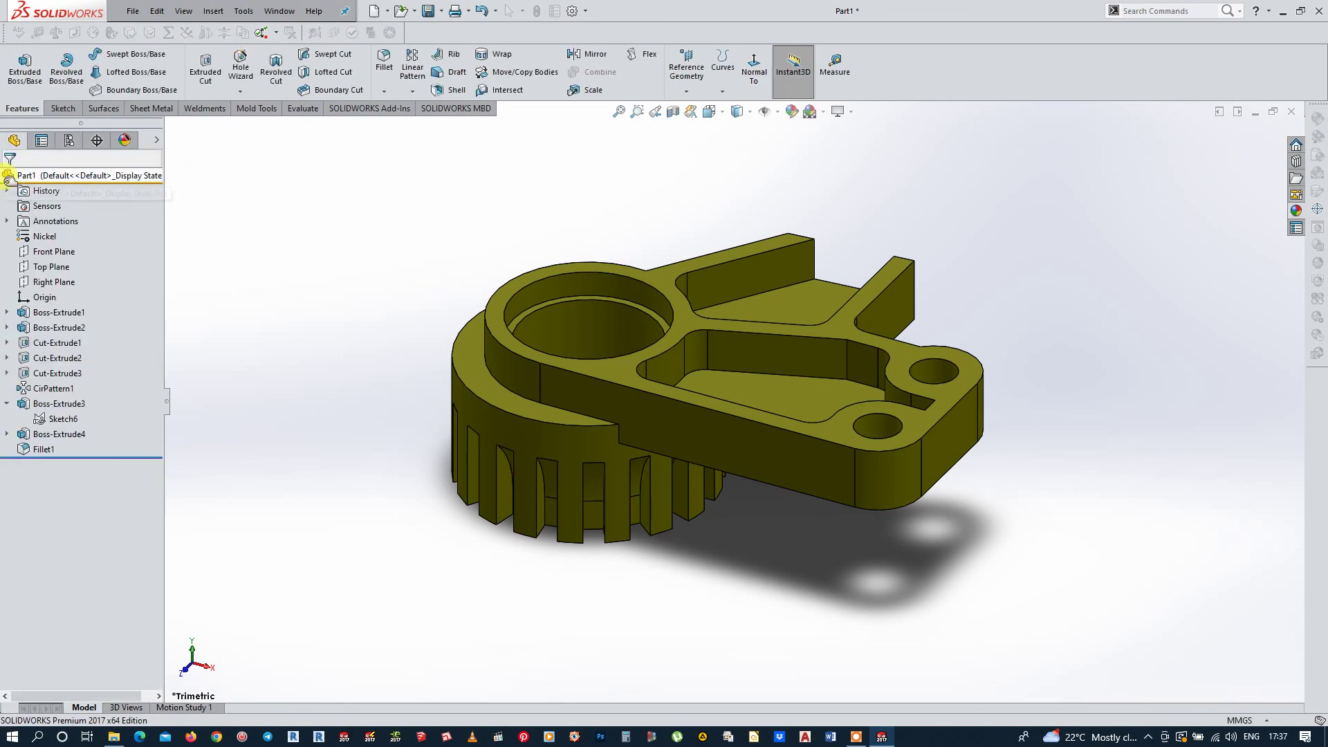